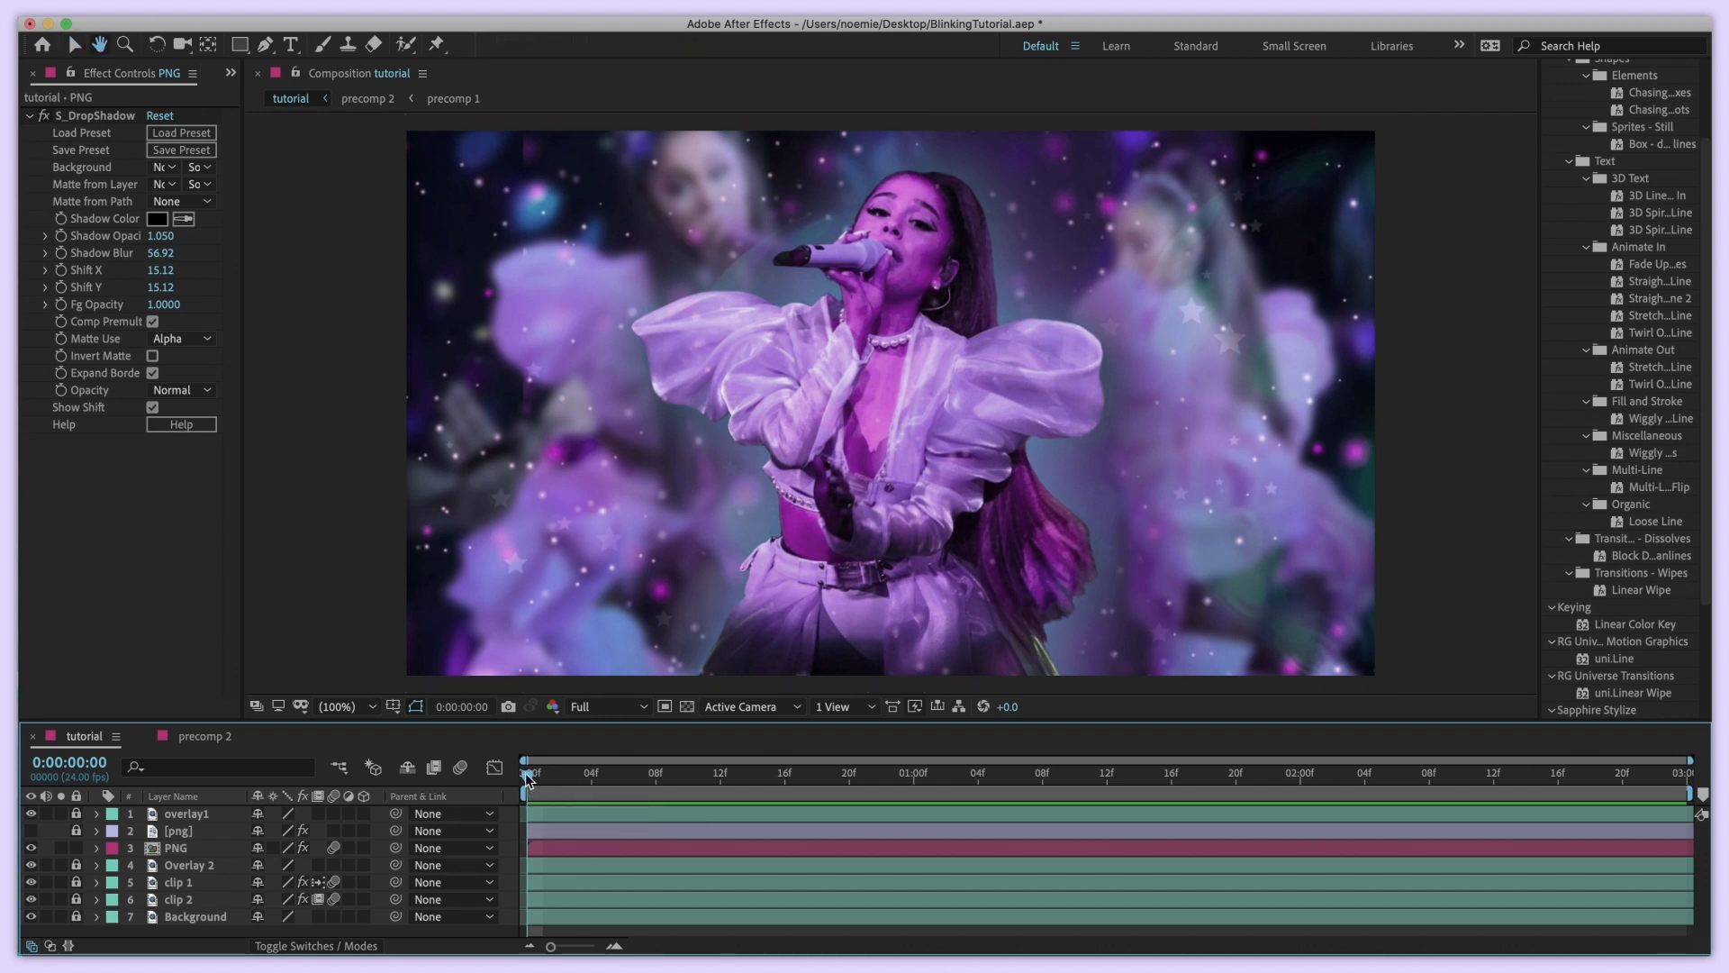
Preview the tutorial composition from the first frame
key(space)
drag(527, 776, 507, 851)
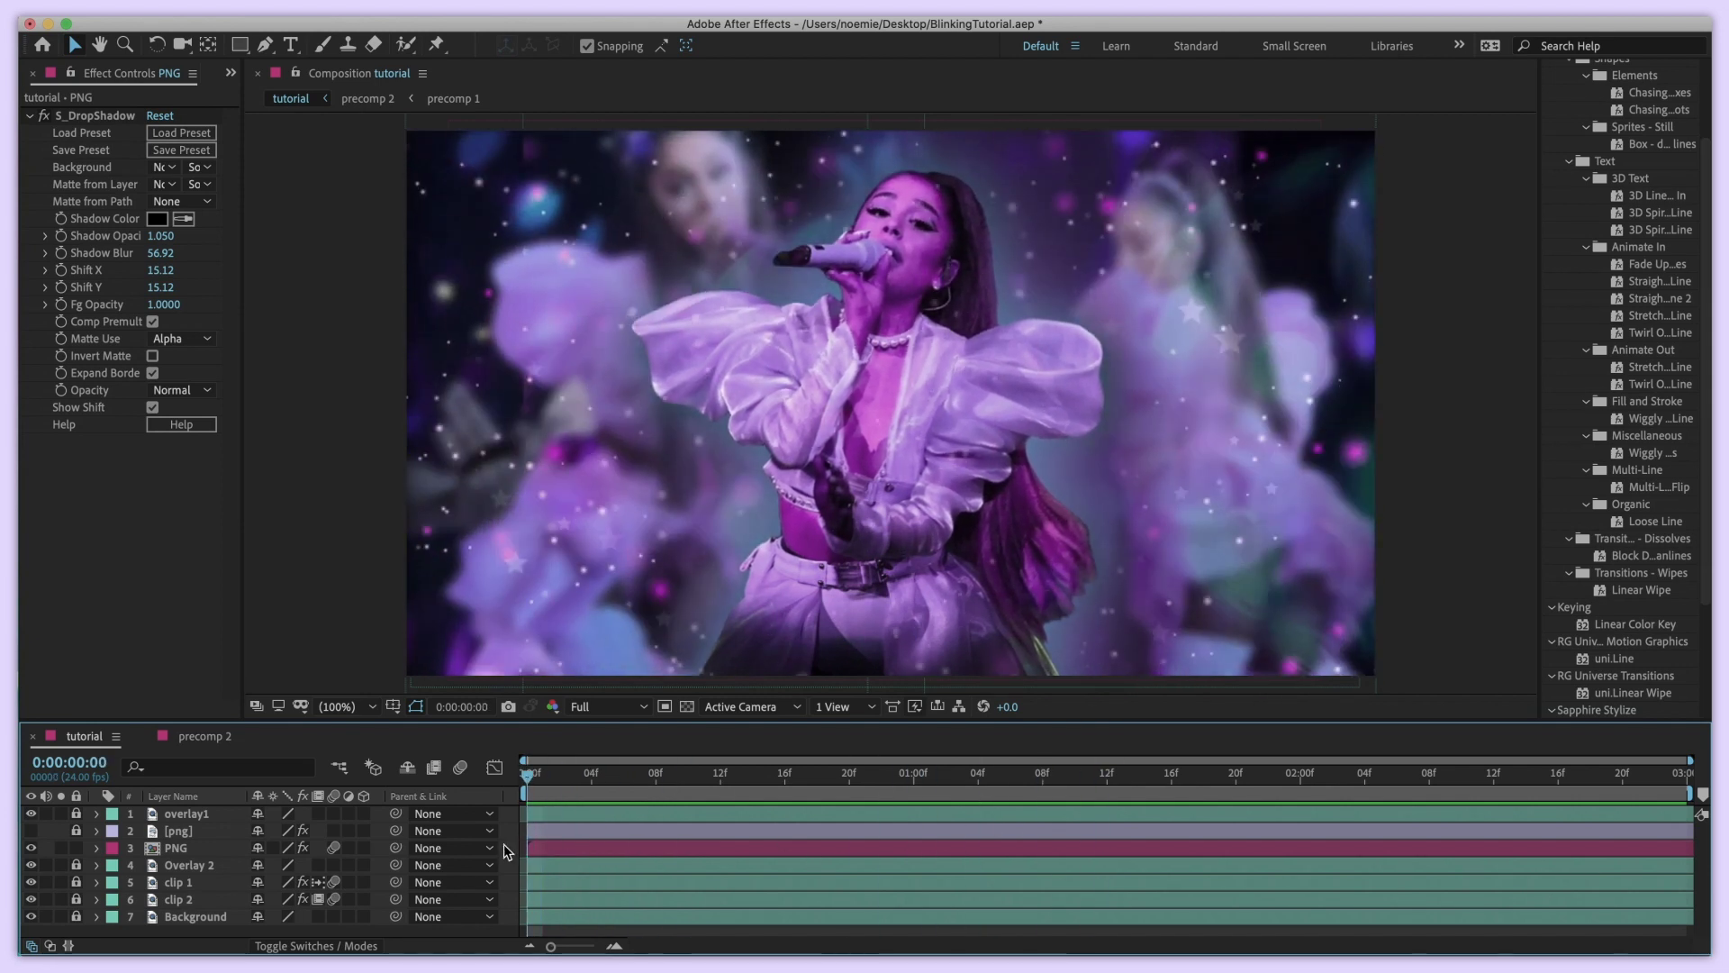
mouse_move(528, 775)
mouse_down()
mouse_move(740, 794)
mouse_move(521, 799)
mouse_up()
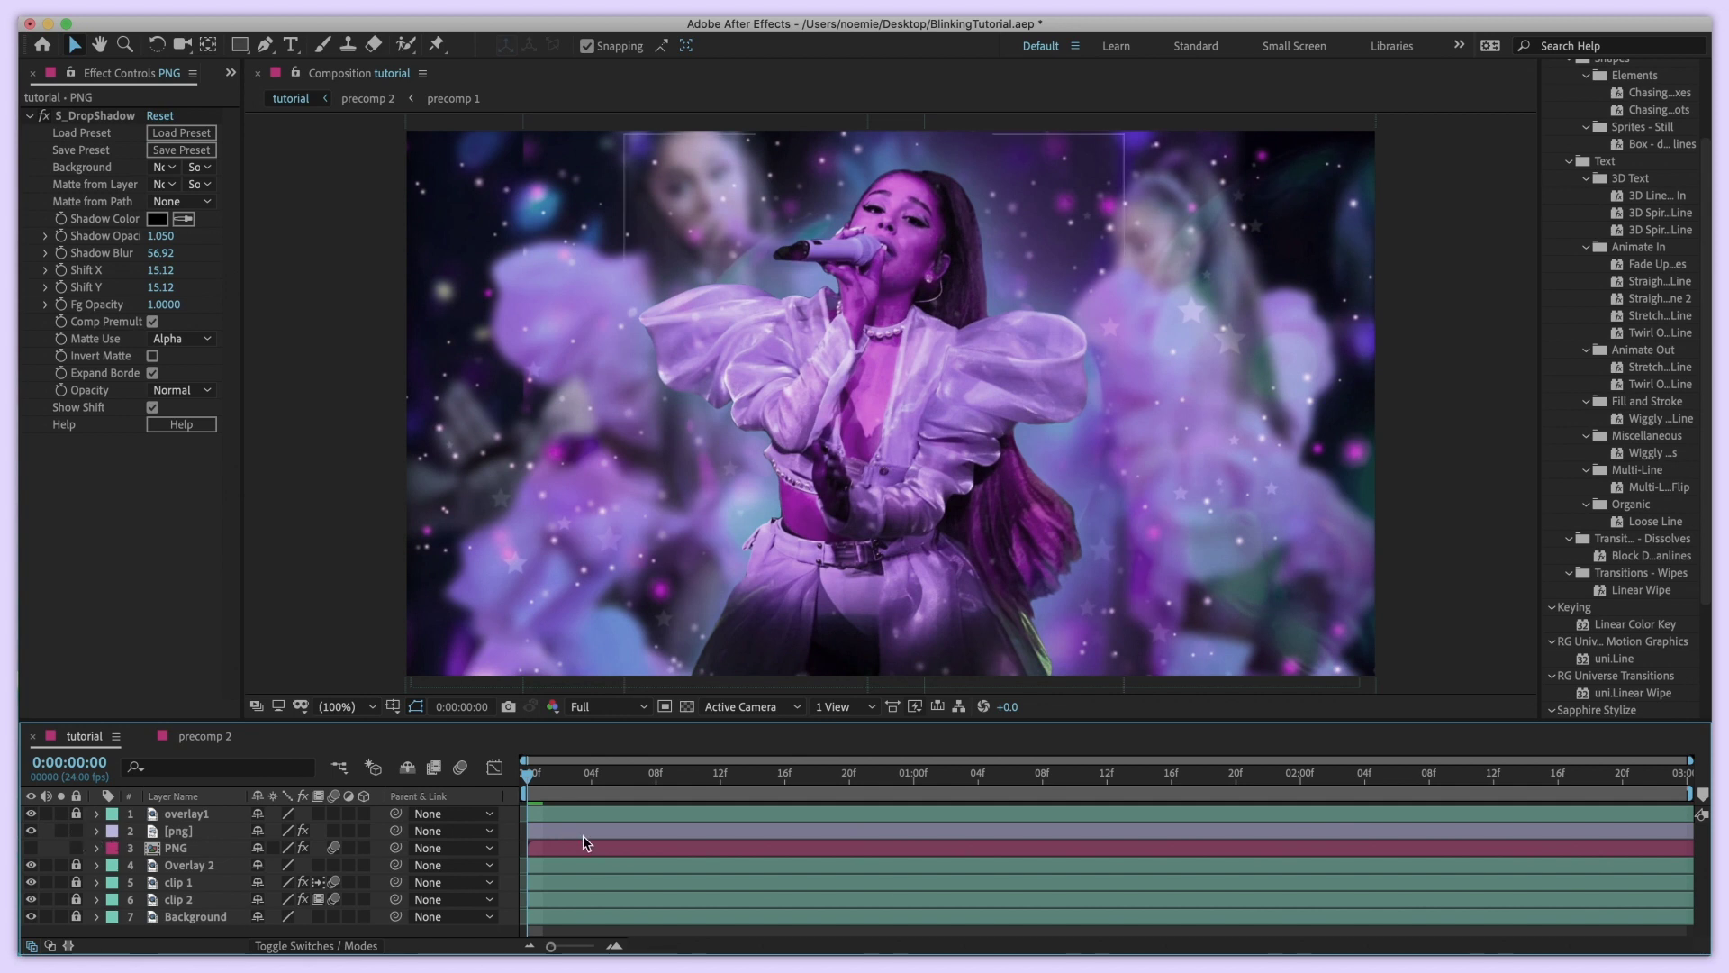
Toggle all three effects of the png layer off and back on to compare the image with and without them
click(579, 835)
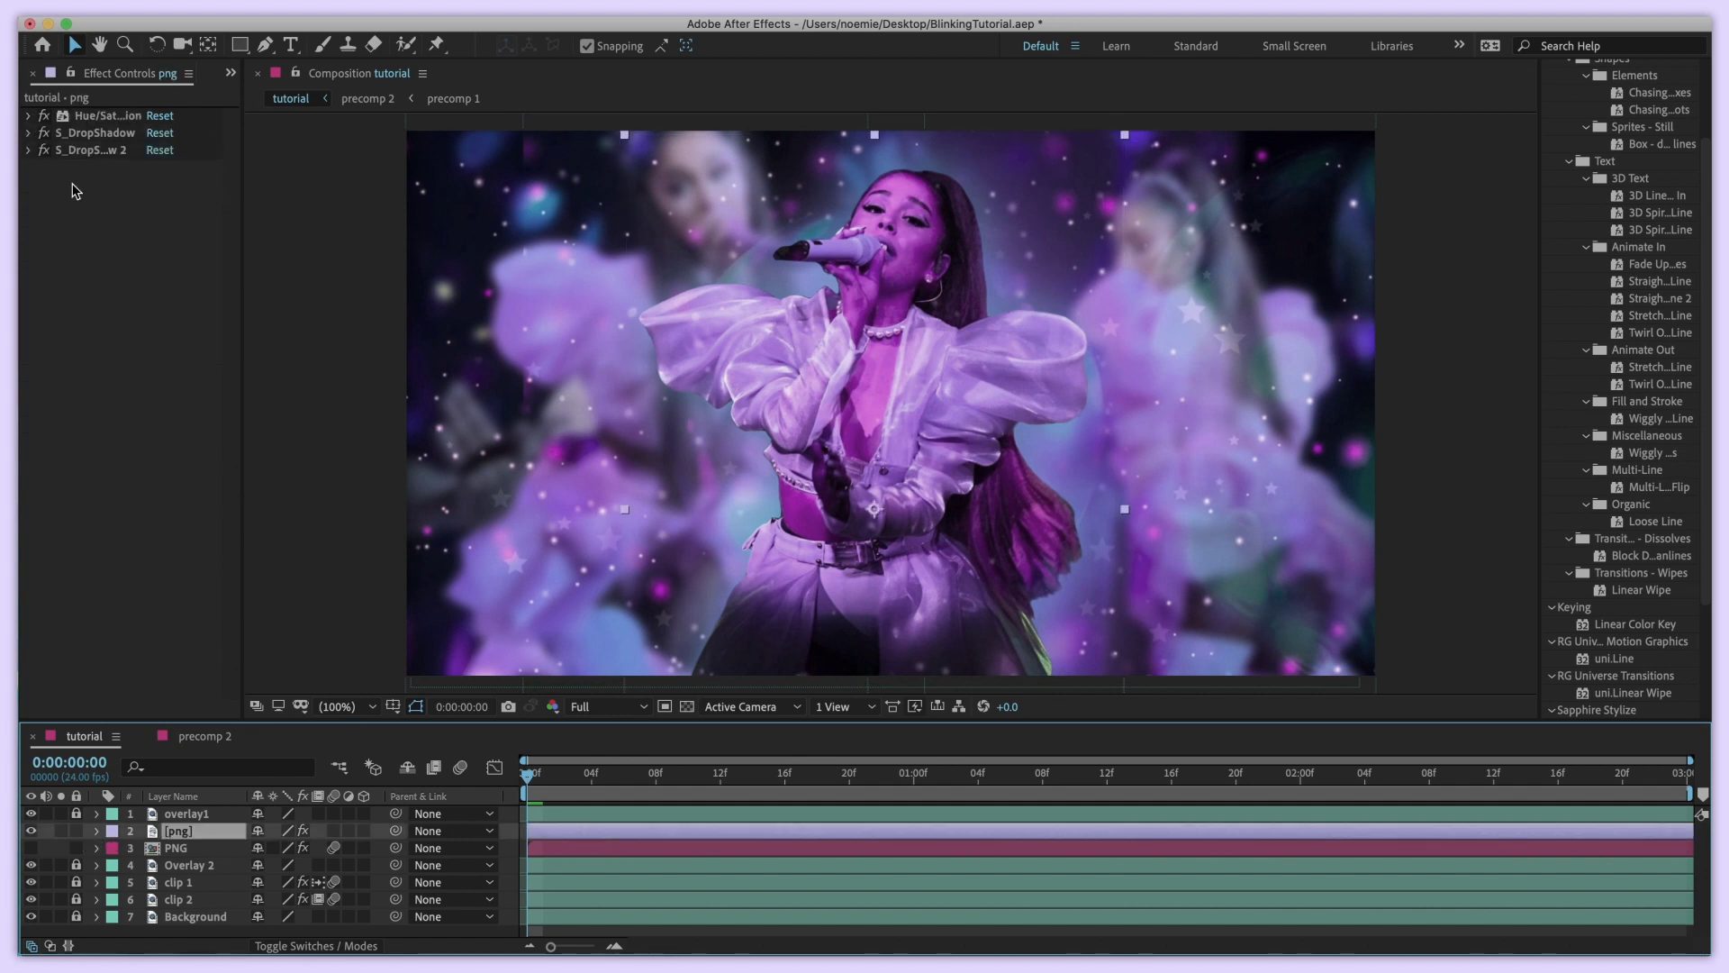
click(79, 118)
shift+click(92, 151)
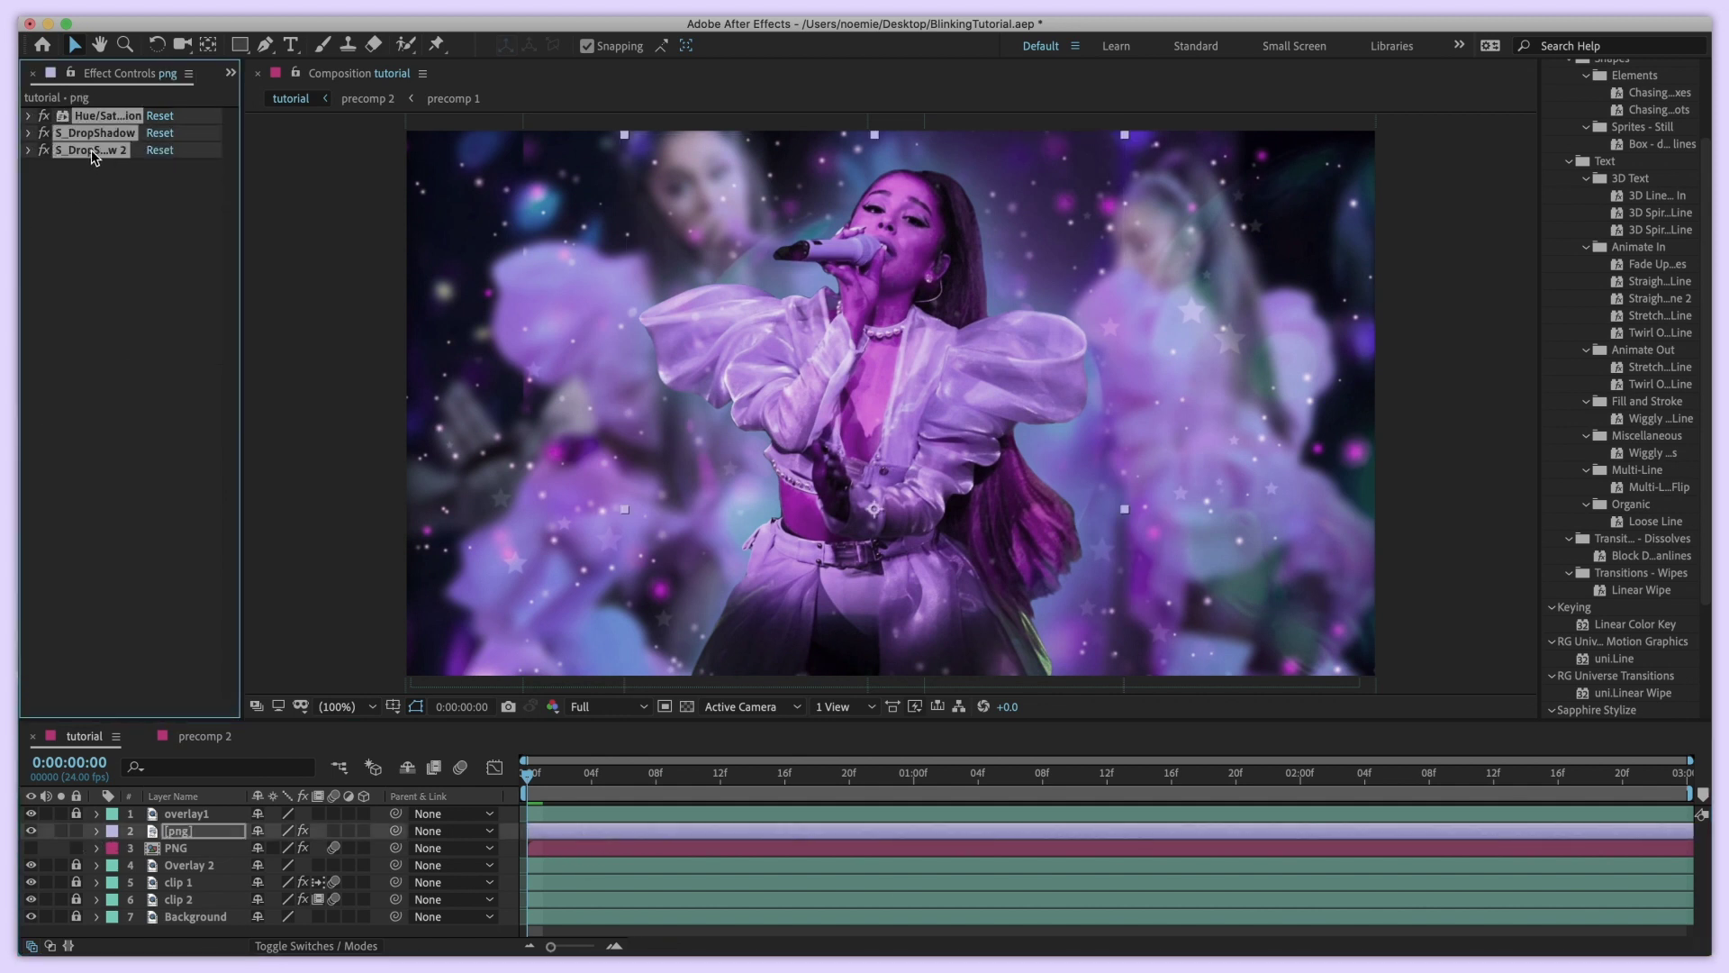
click(44, 150)
click(44, 150)
Pre-compose the png layer as "Blinking", moving all attributes into the new composition
click(569, 841)
click(564, 836)
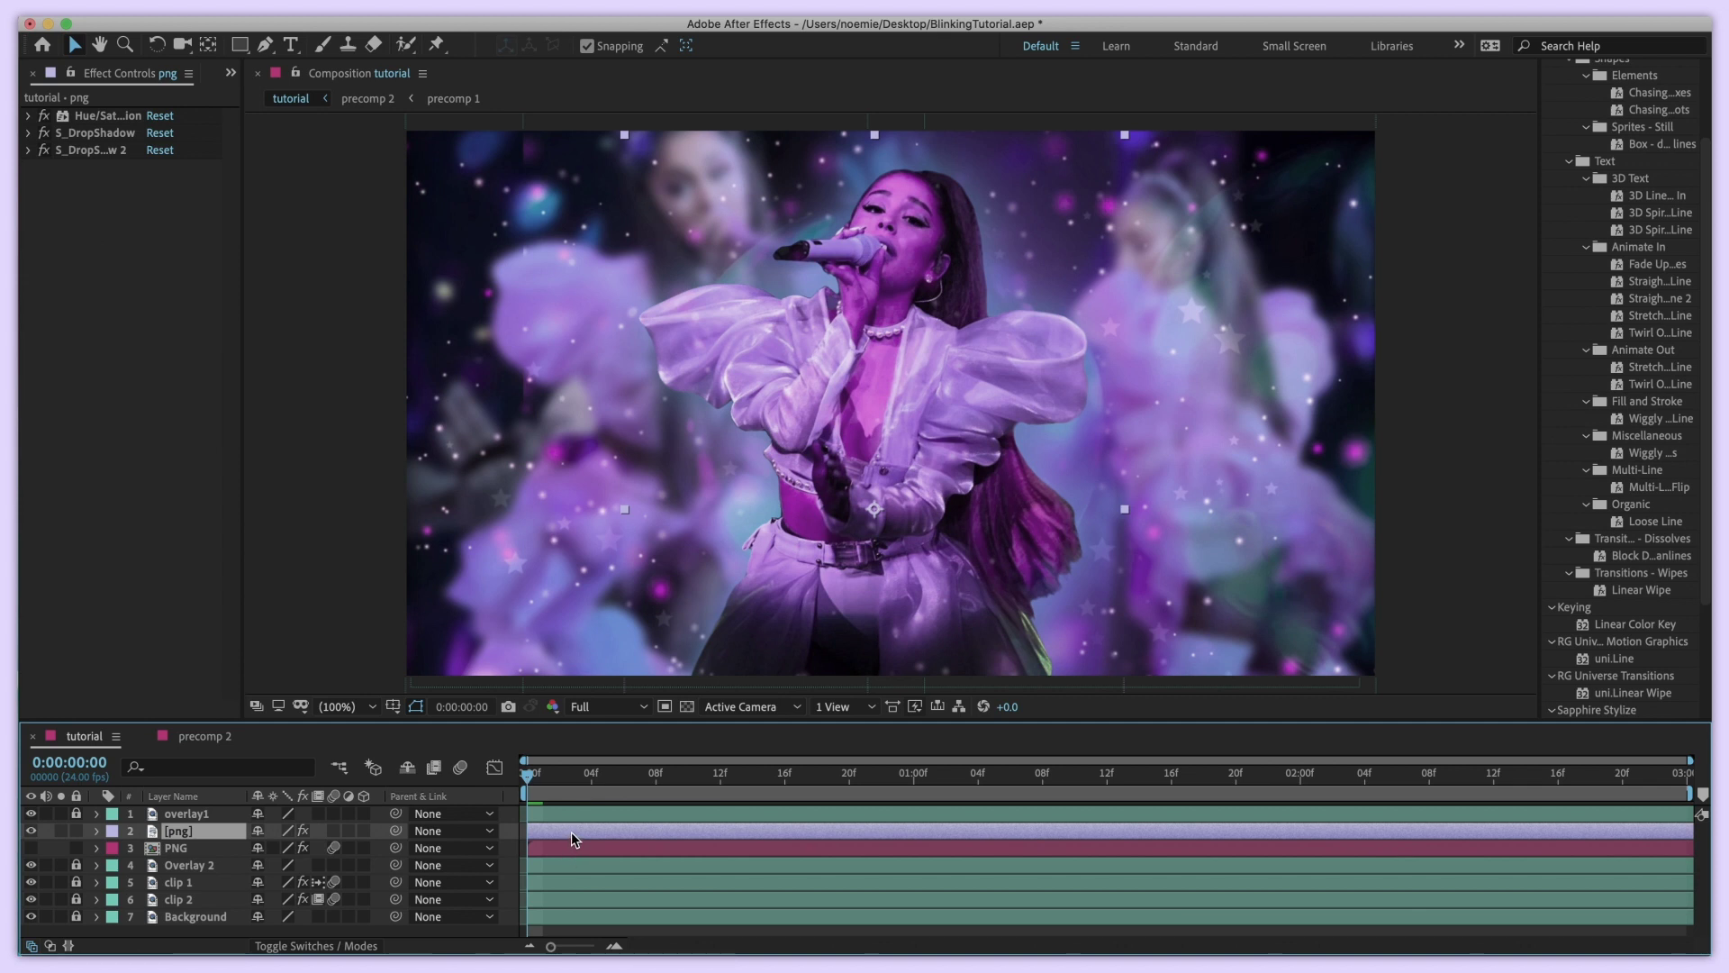
right_click(571, 831)
click(614, 931)
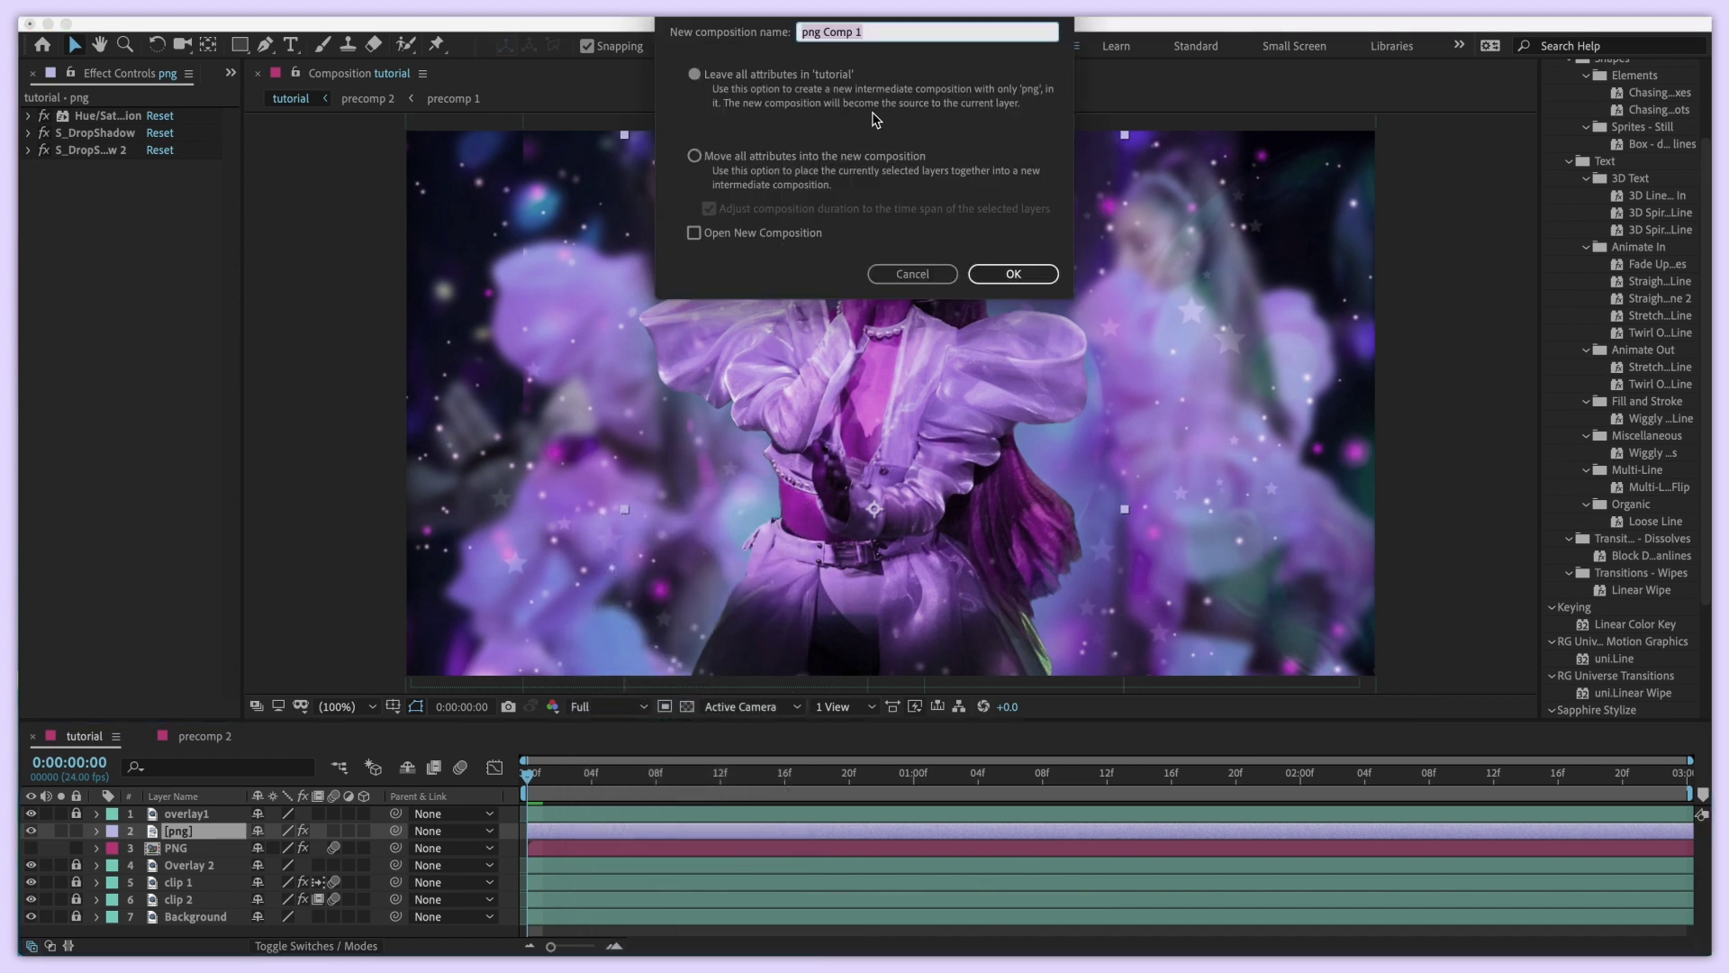
key(BackSpace)
text(Blinking)
click(771, 160)
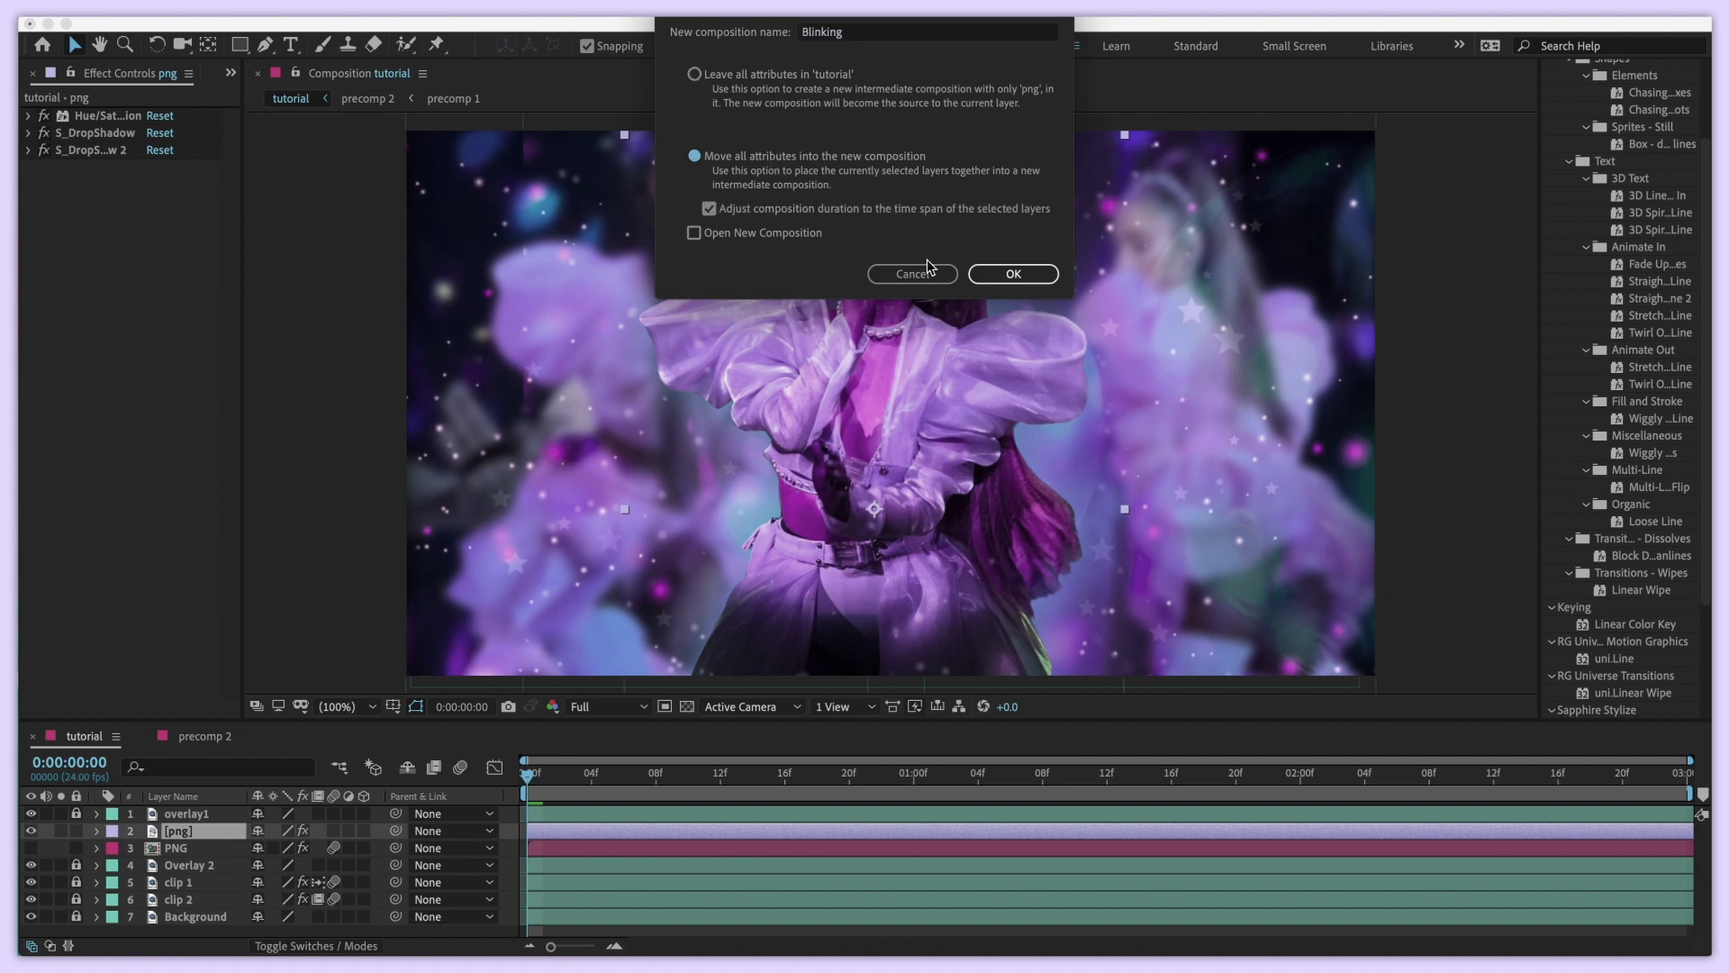
click(1011, 278)
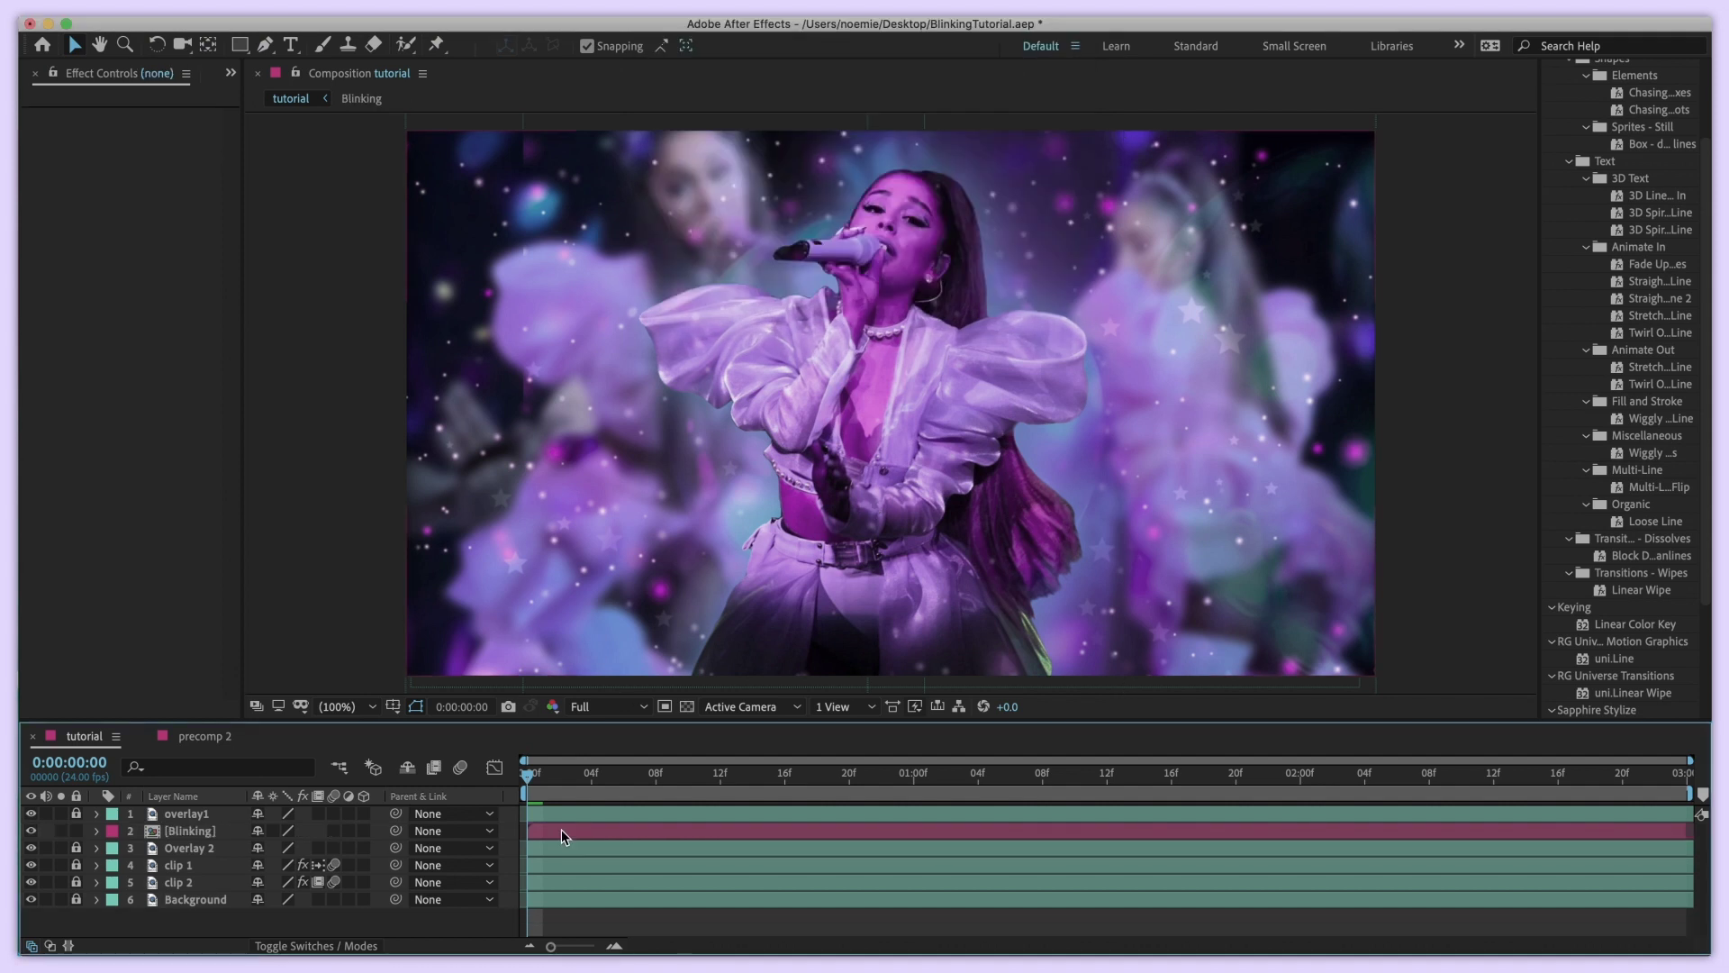
Open the Blinking composition and turn on the transparency grid
double_click(561, 829)
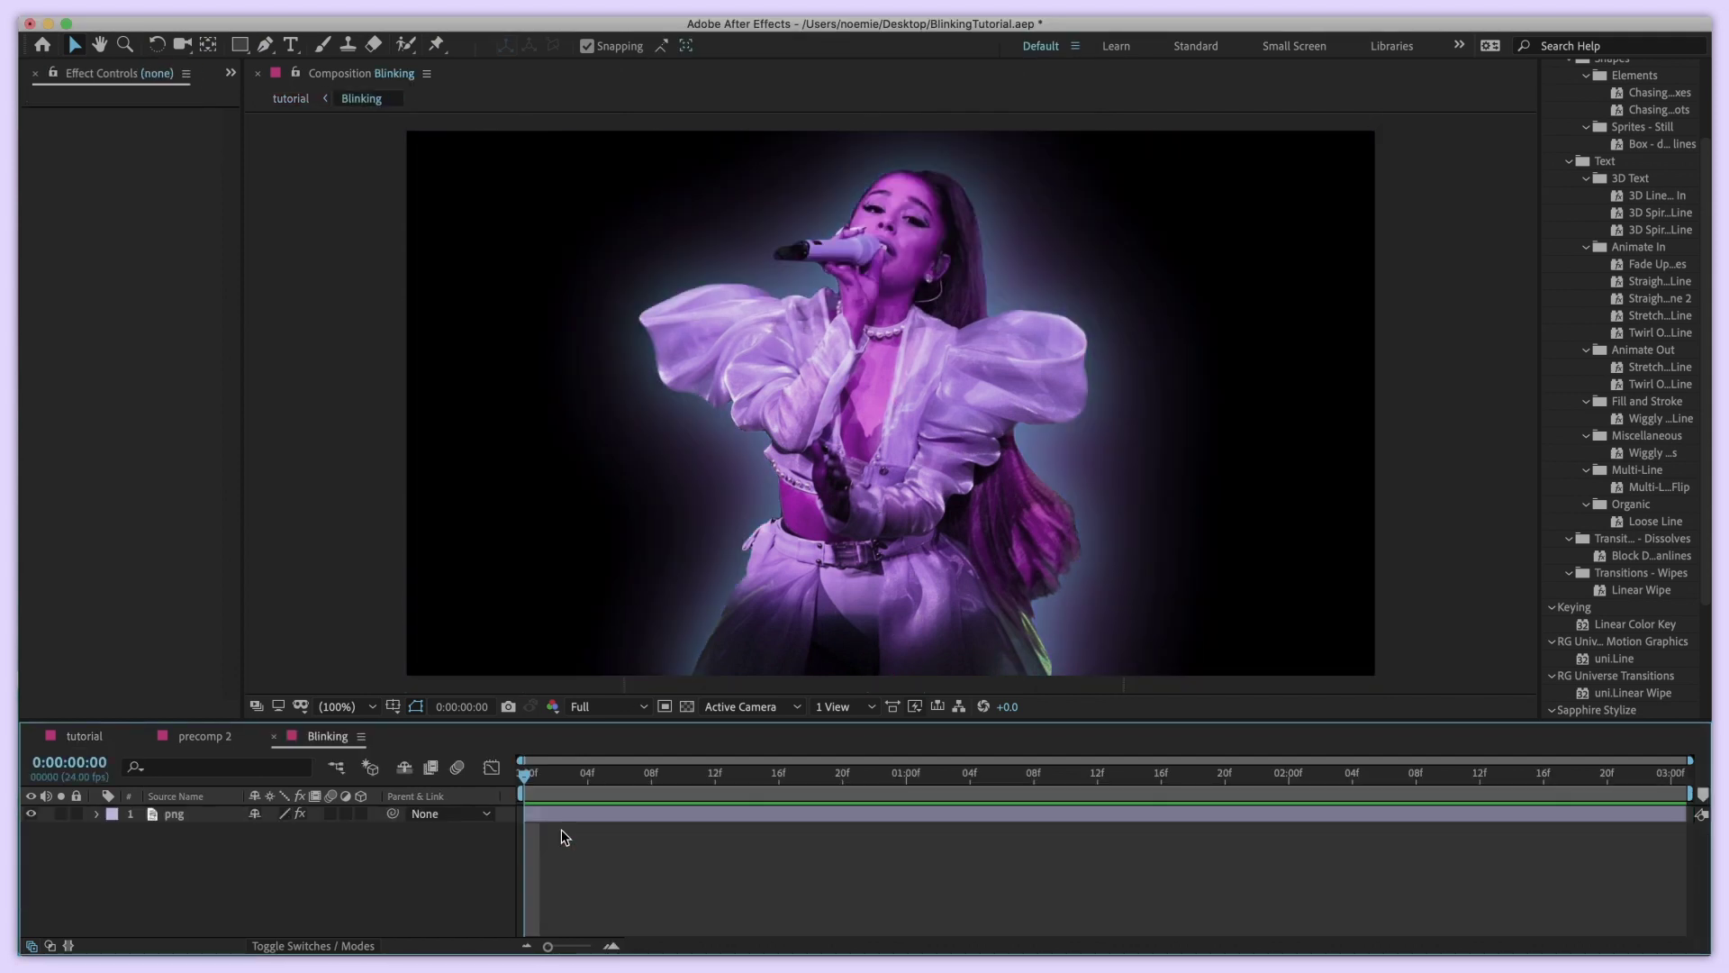
scroll(842, 389, up, 2)
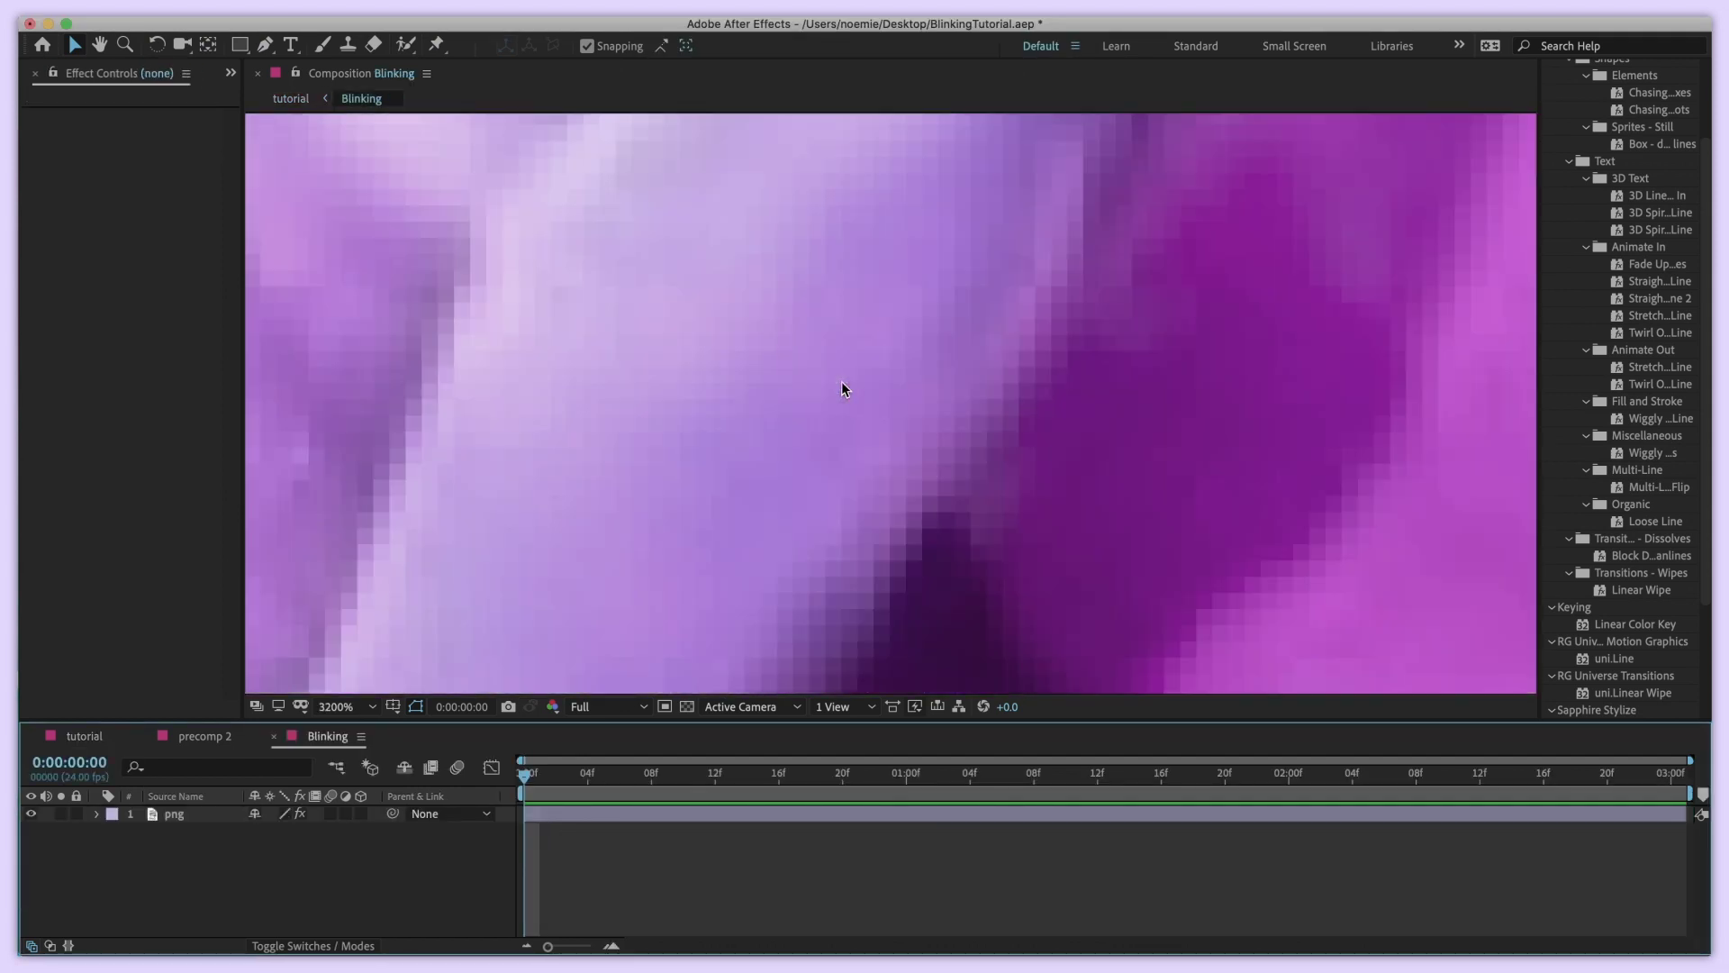
scroll(842, 389, down, 2)
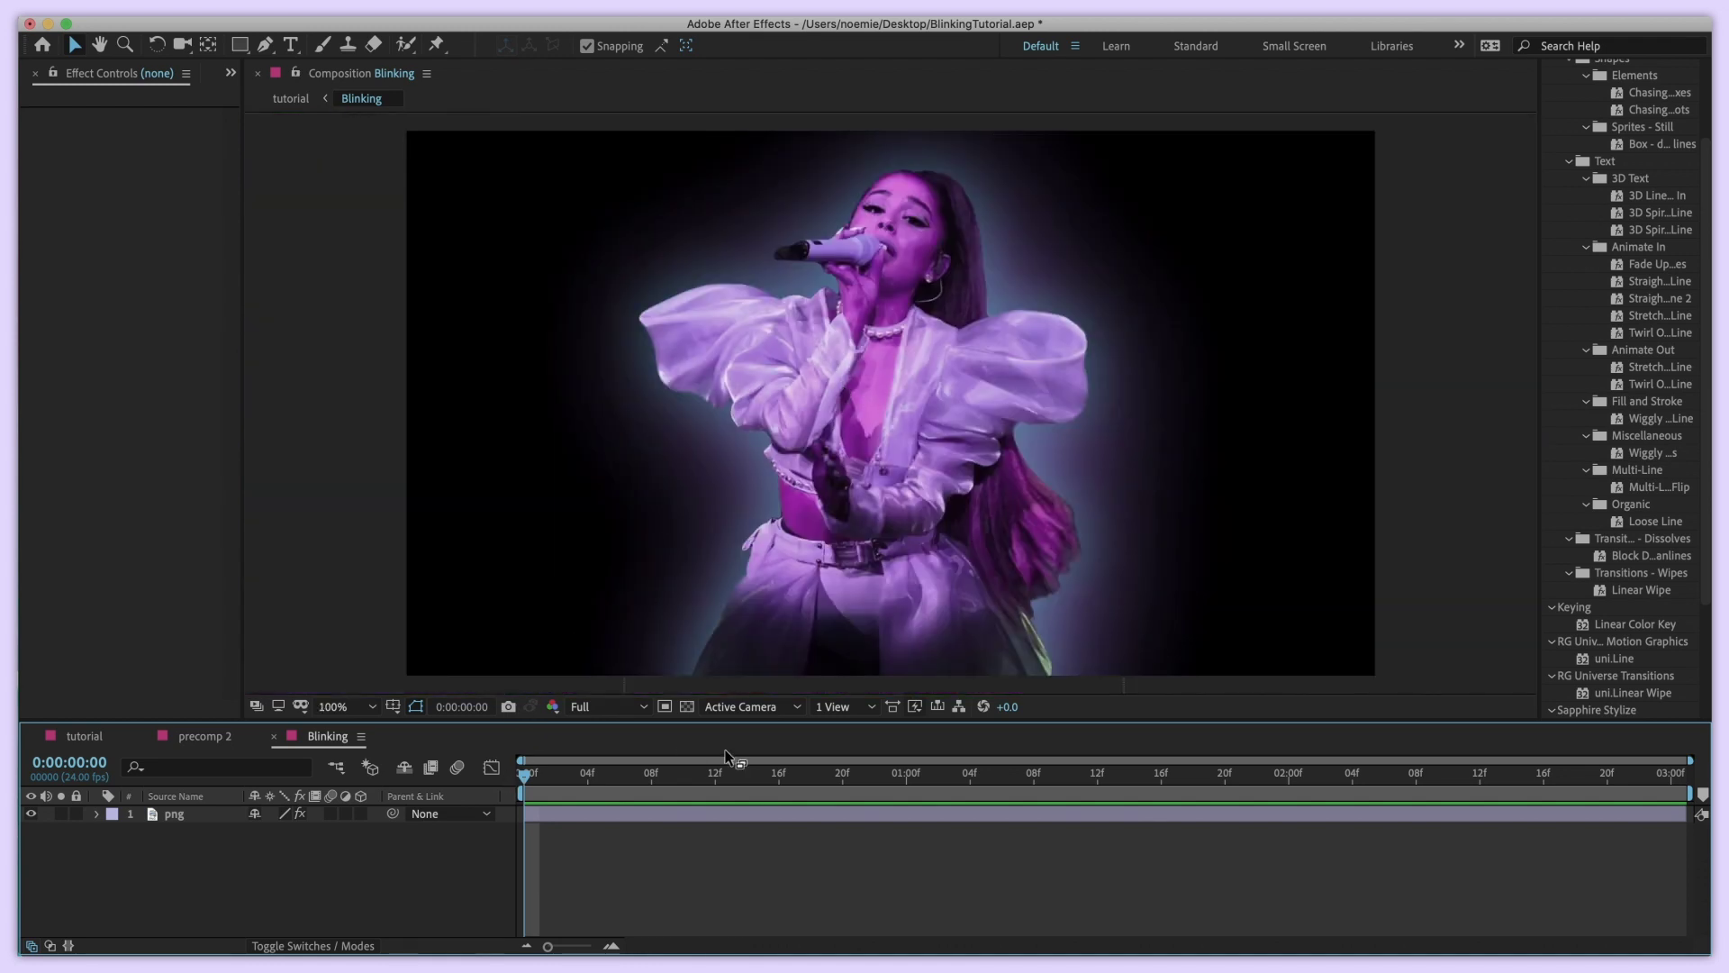
click(687, 706)
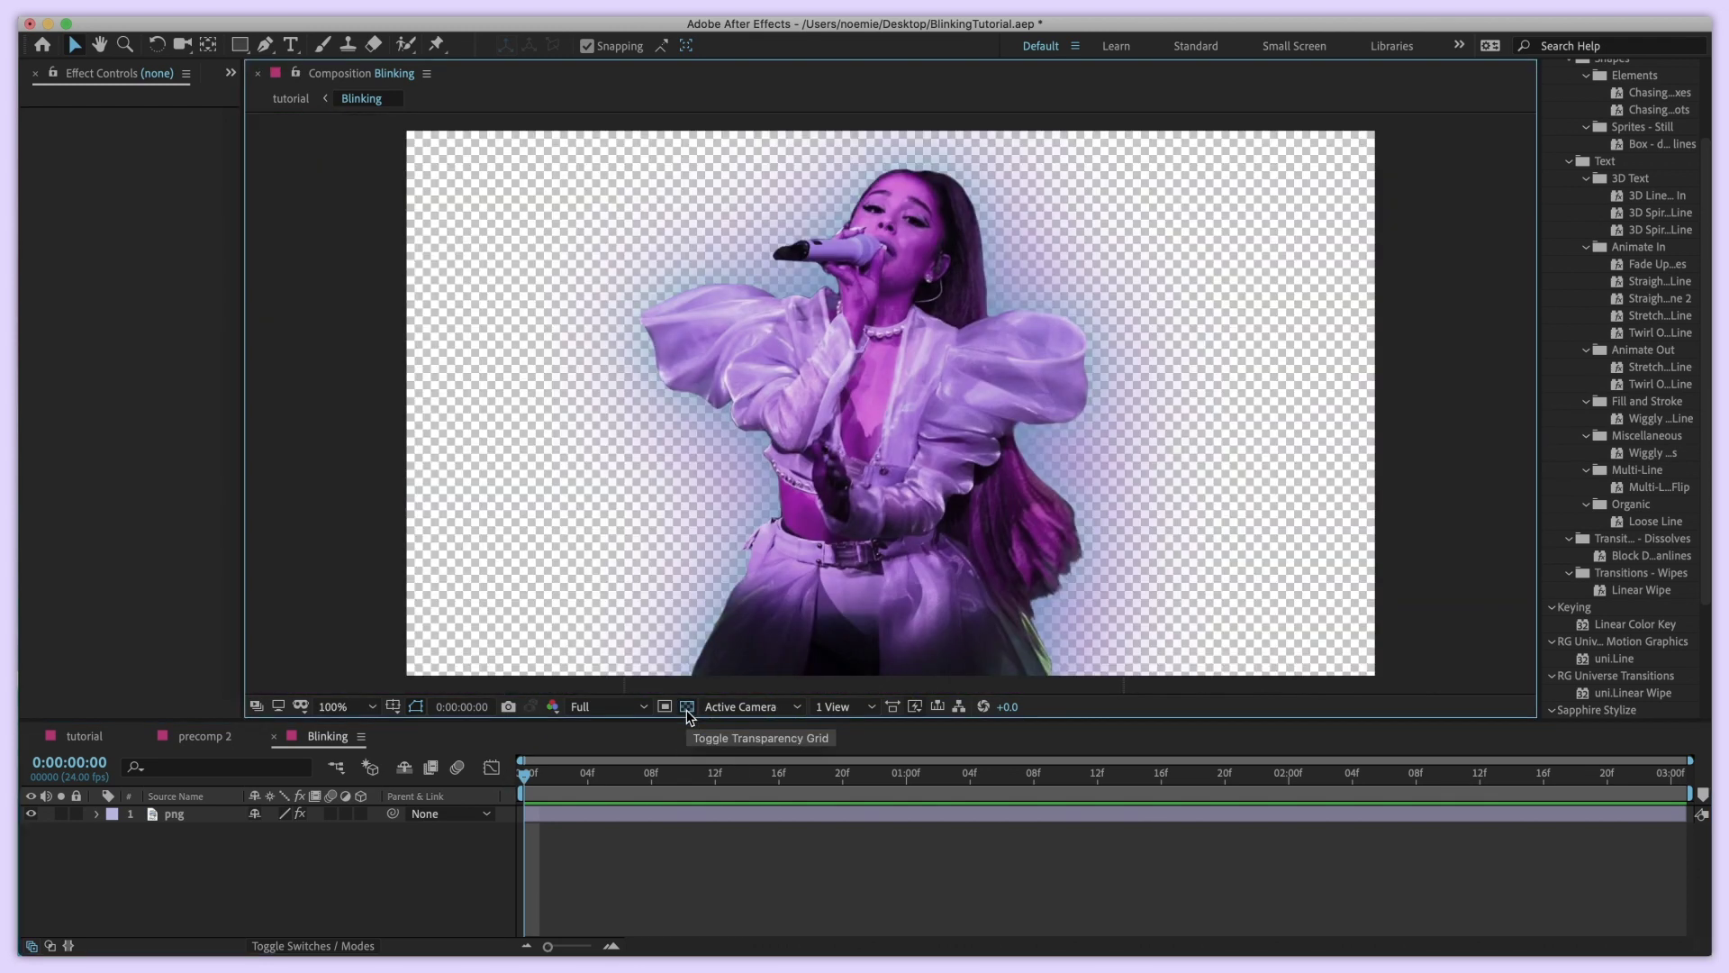
Collapse and disable the Hue/Saturation effect and both S_DropShadow effects on the png layer
click(641, 813)
click(29, 116)
click(30, 116)
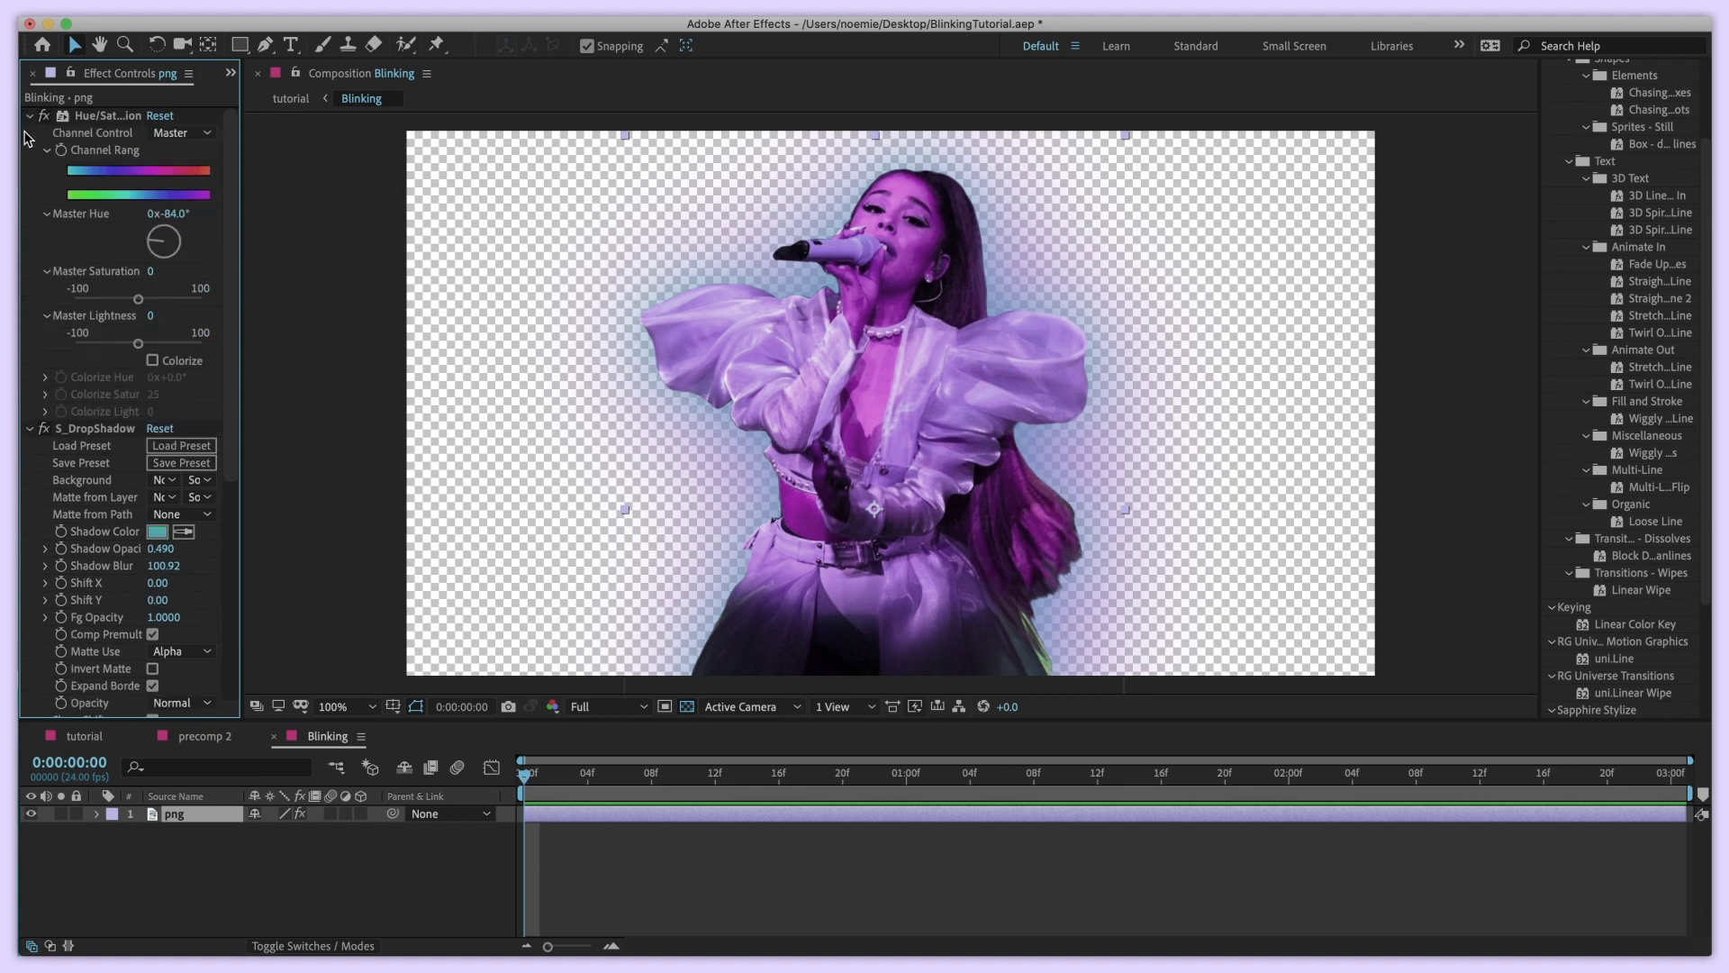
click(29, 116)
click(29, 132)
click(30, 150)
click(96, 136)
click(90, 150)
shift+click(90, 116)
click(43, 115)
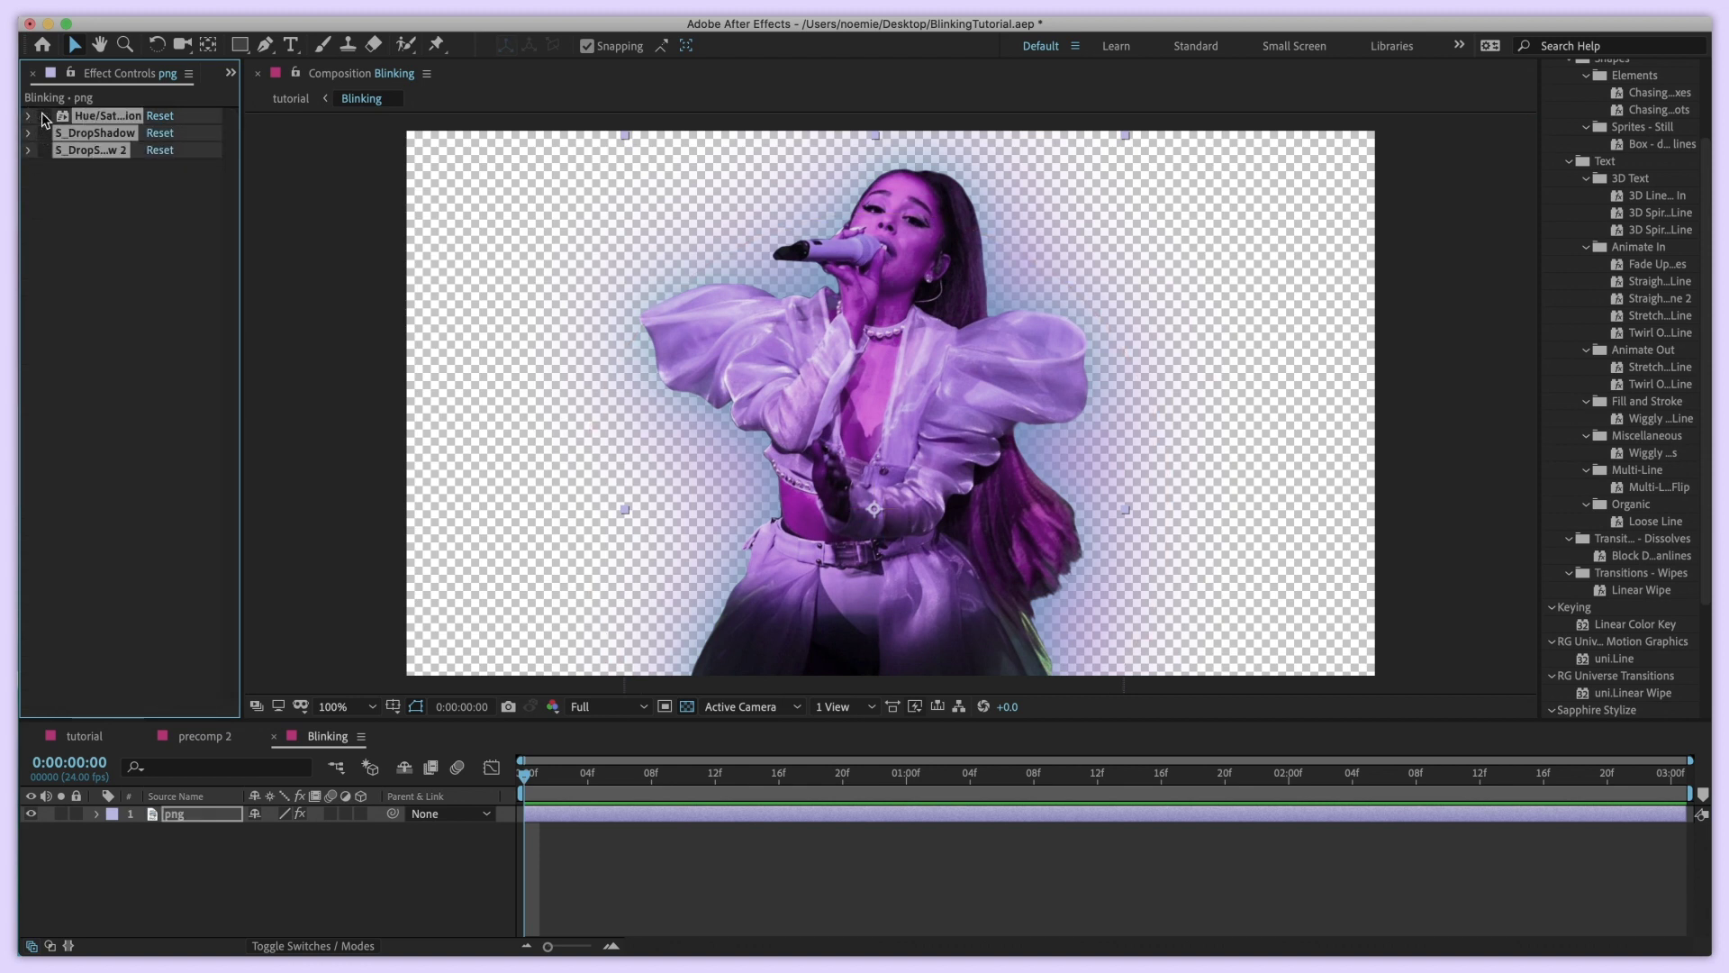
click(638, 866)
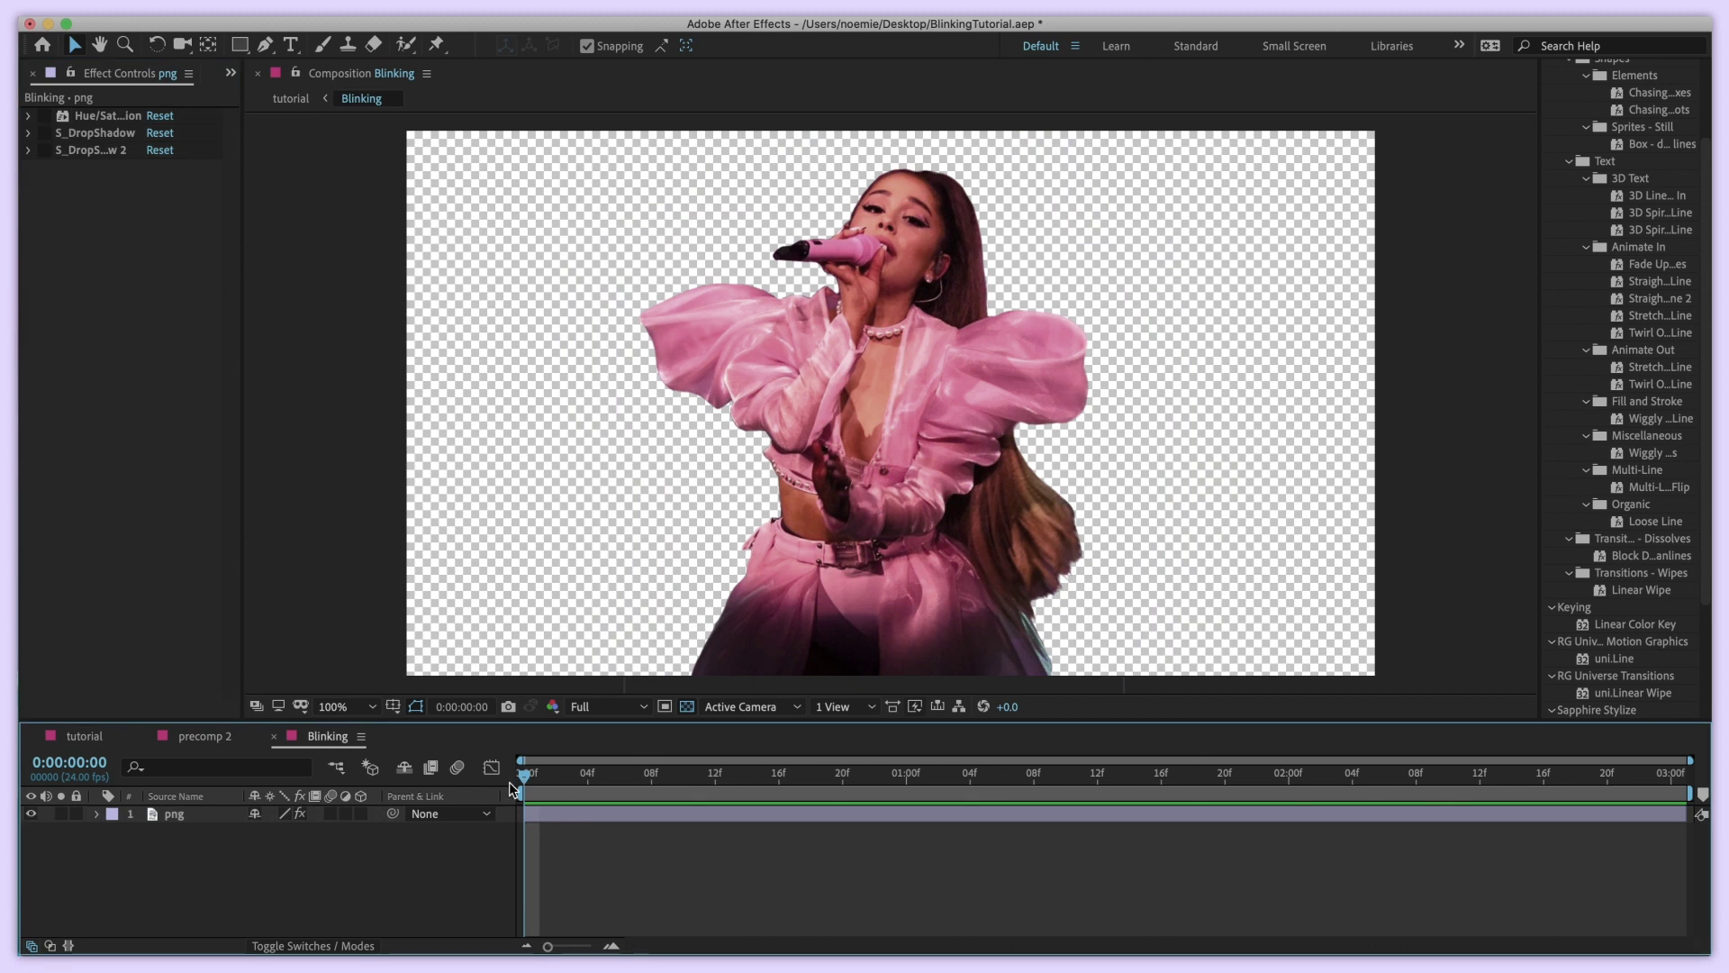
Duplicate the png layer and hide the lower copy
mouse_move(524, 780)
mouse_down()
mouse_move(876, 787)
mouse_move(515, 768)
mouse_up()
click(630, 816)
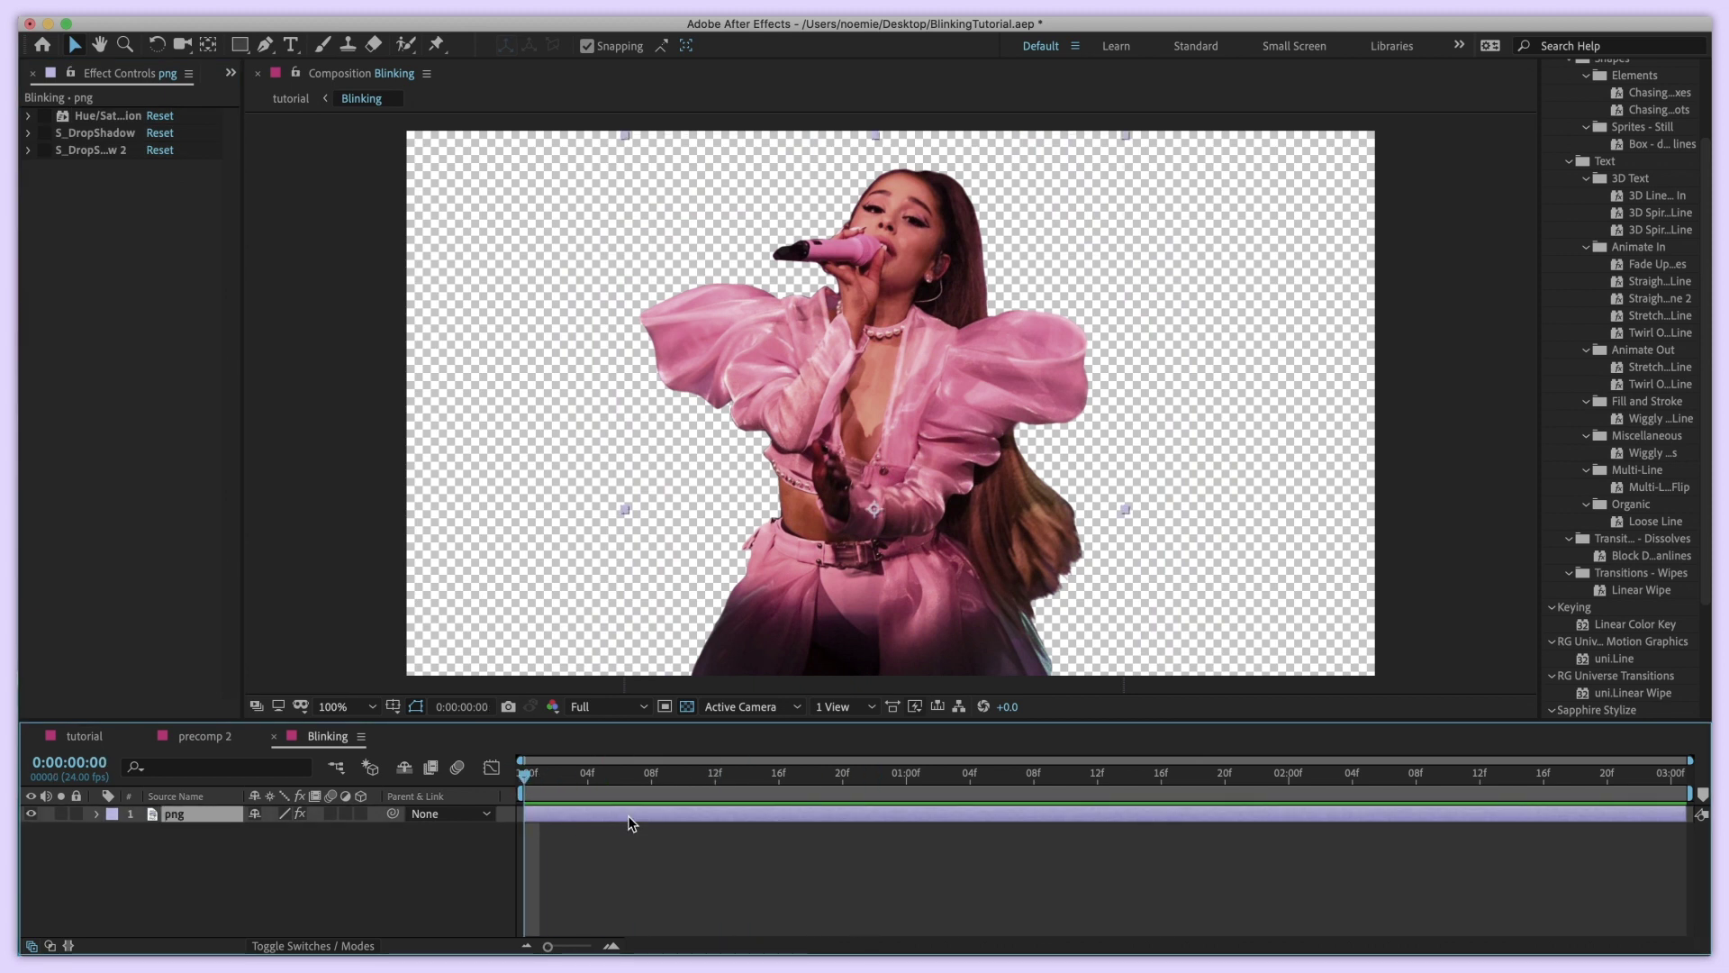
key(super+d)
click(578, 835)
click(572, 819)
click(570, 836)
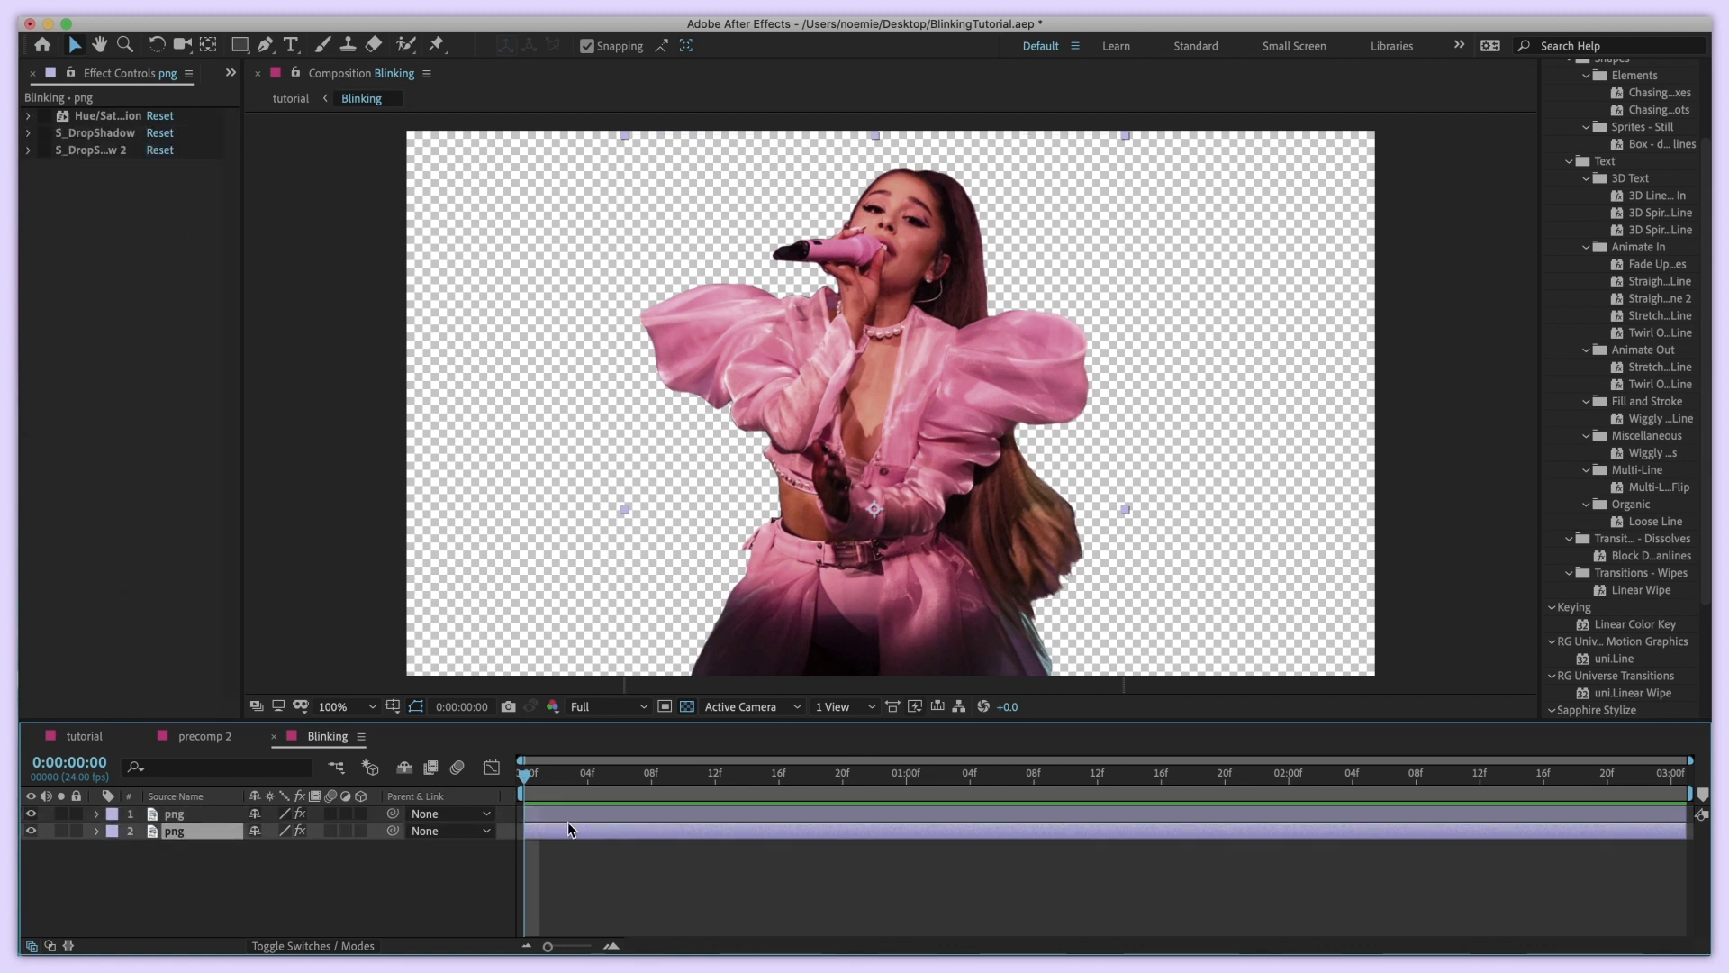
click(32, 831)
Draw a closed Pen mask on the upper png layer around the skin just below the eye on the image's right
click(579, 813)
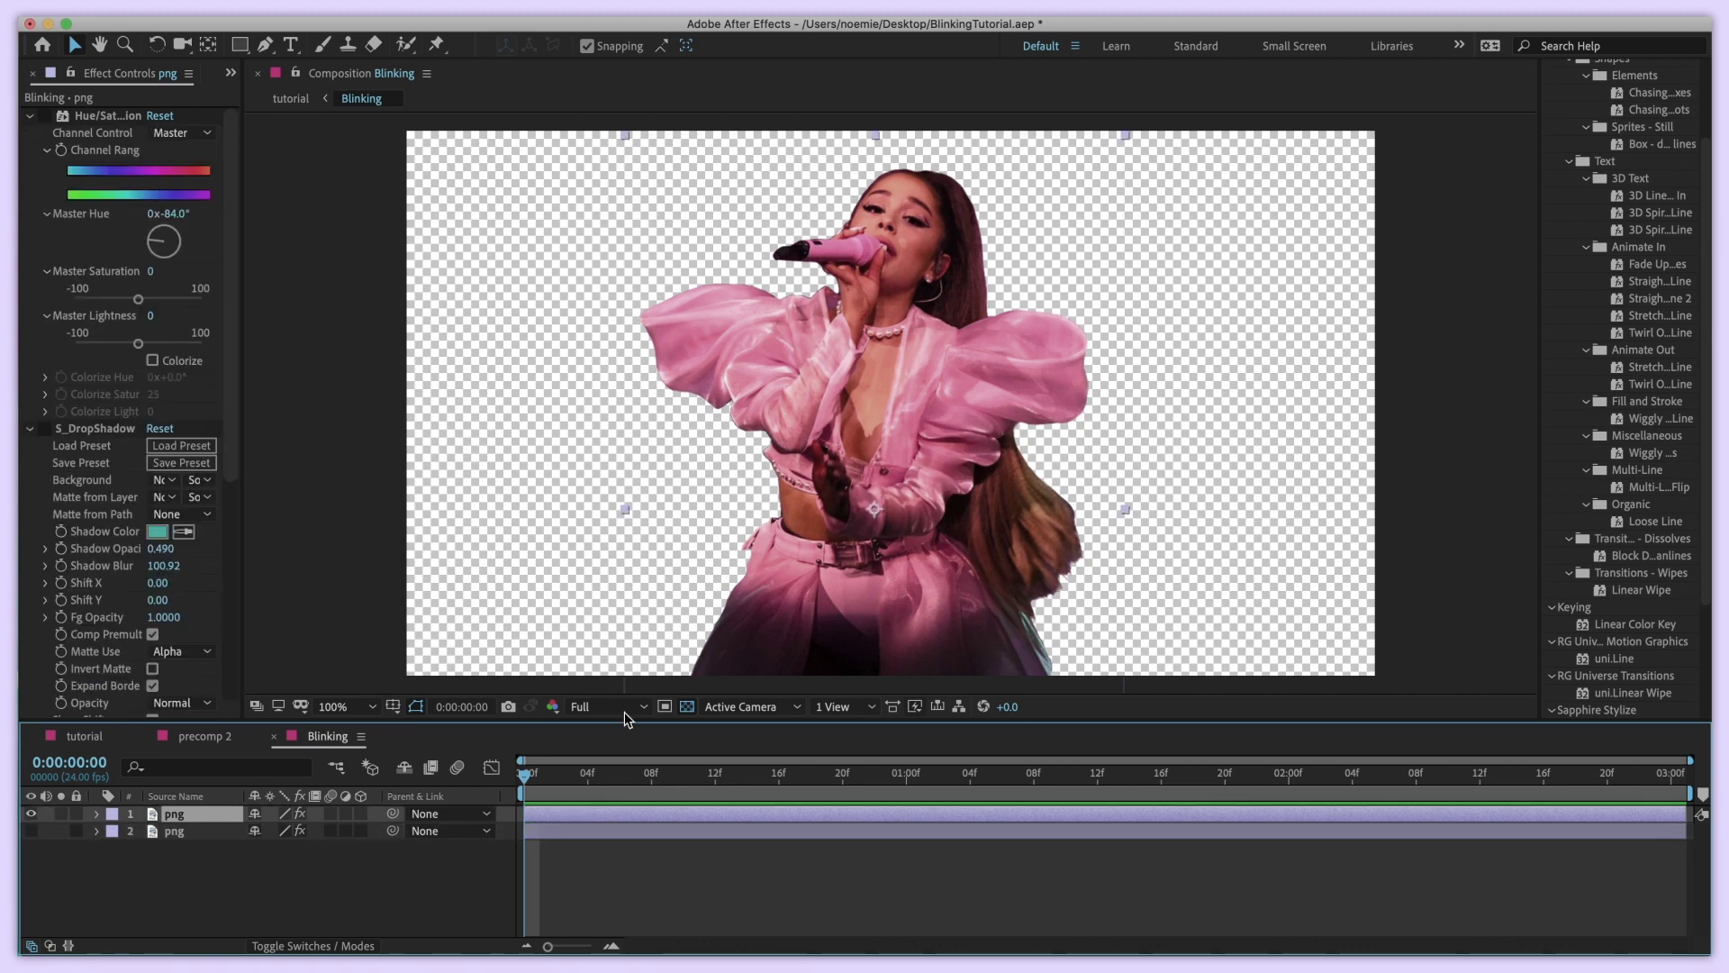
scroll(879, 332, up, 5)
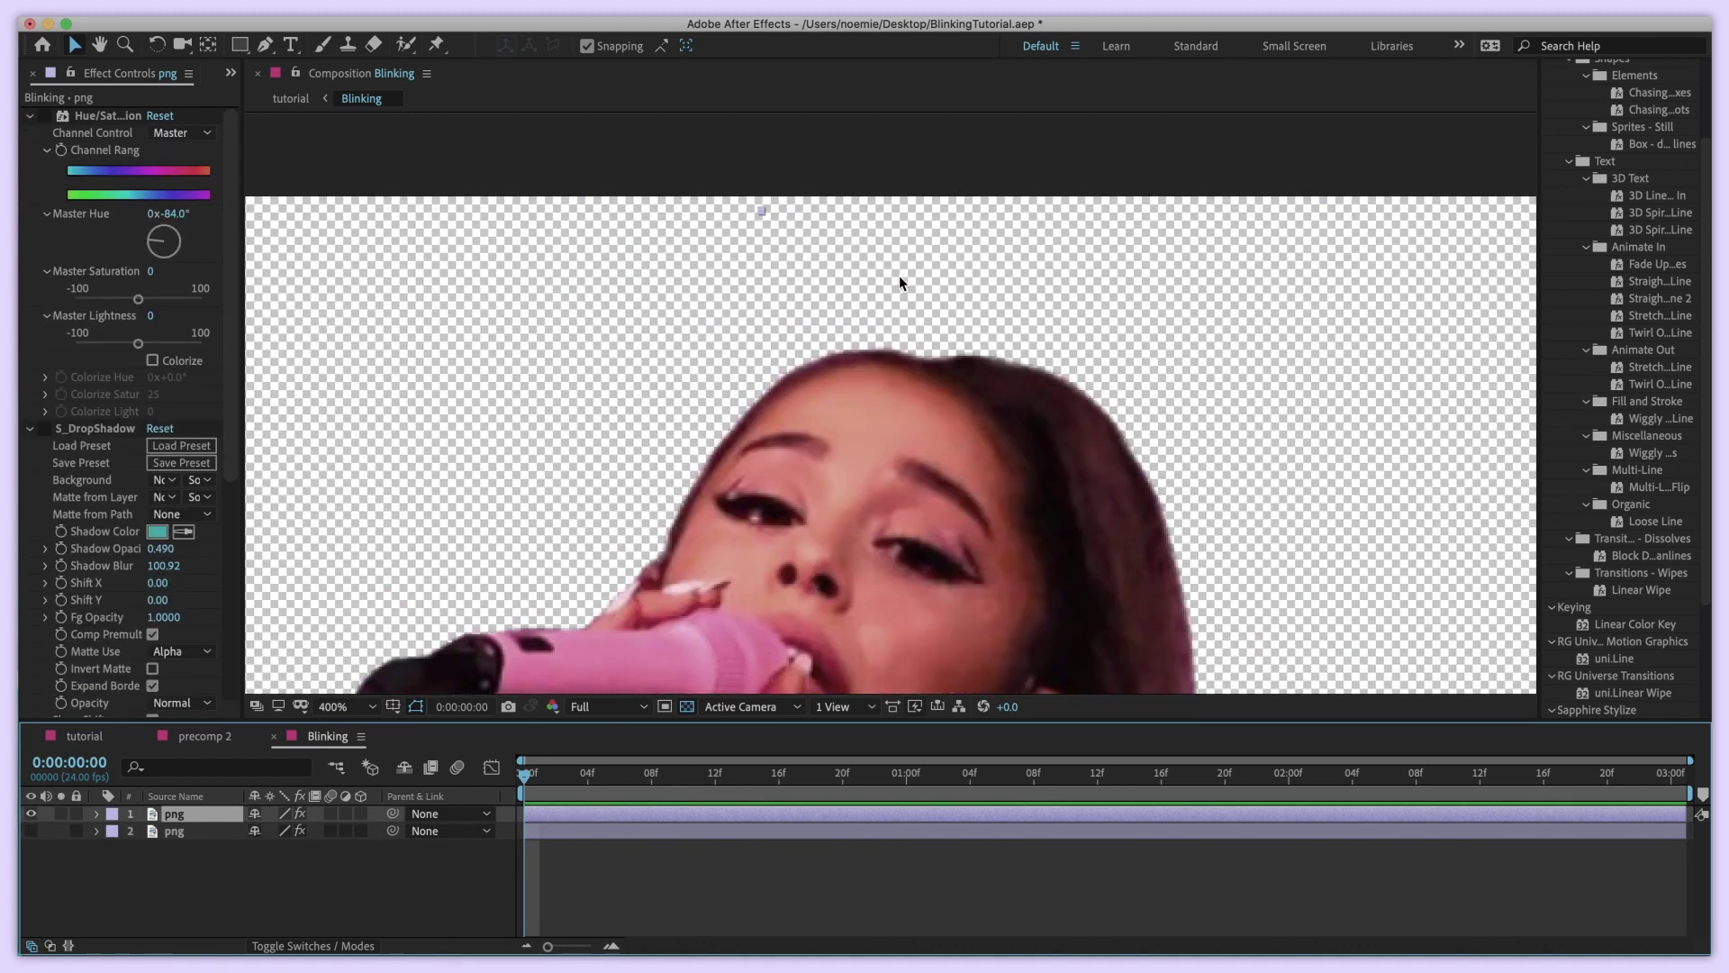
key(h)
drag(872, 447, 830, 293)
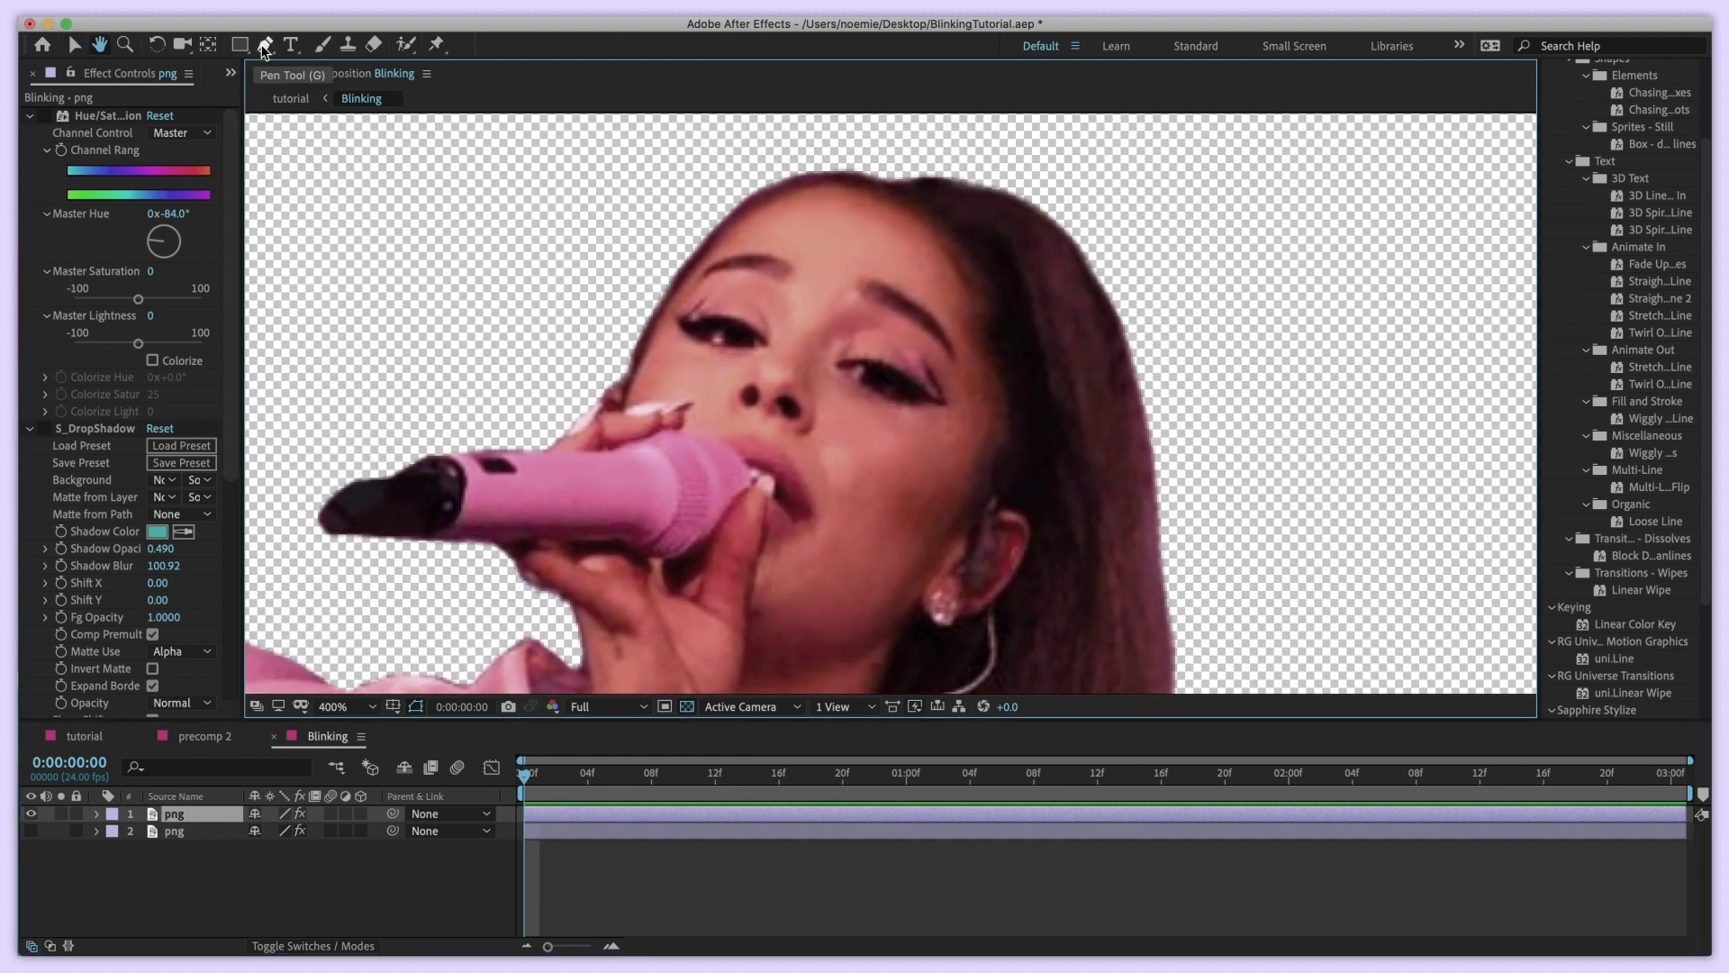
click(264, 47)
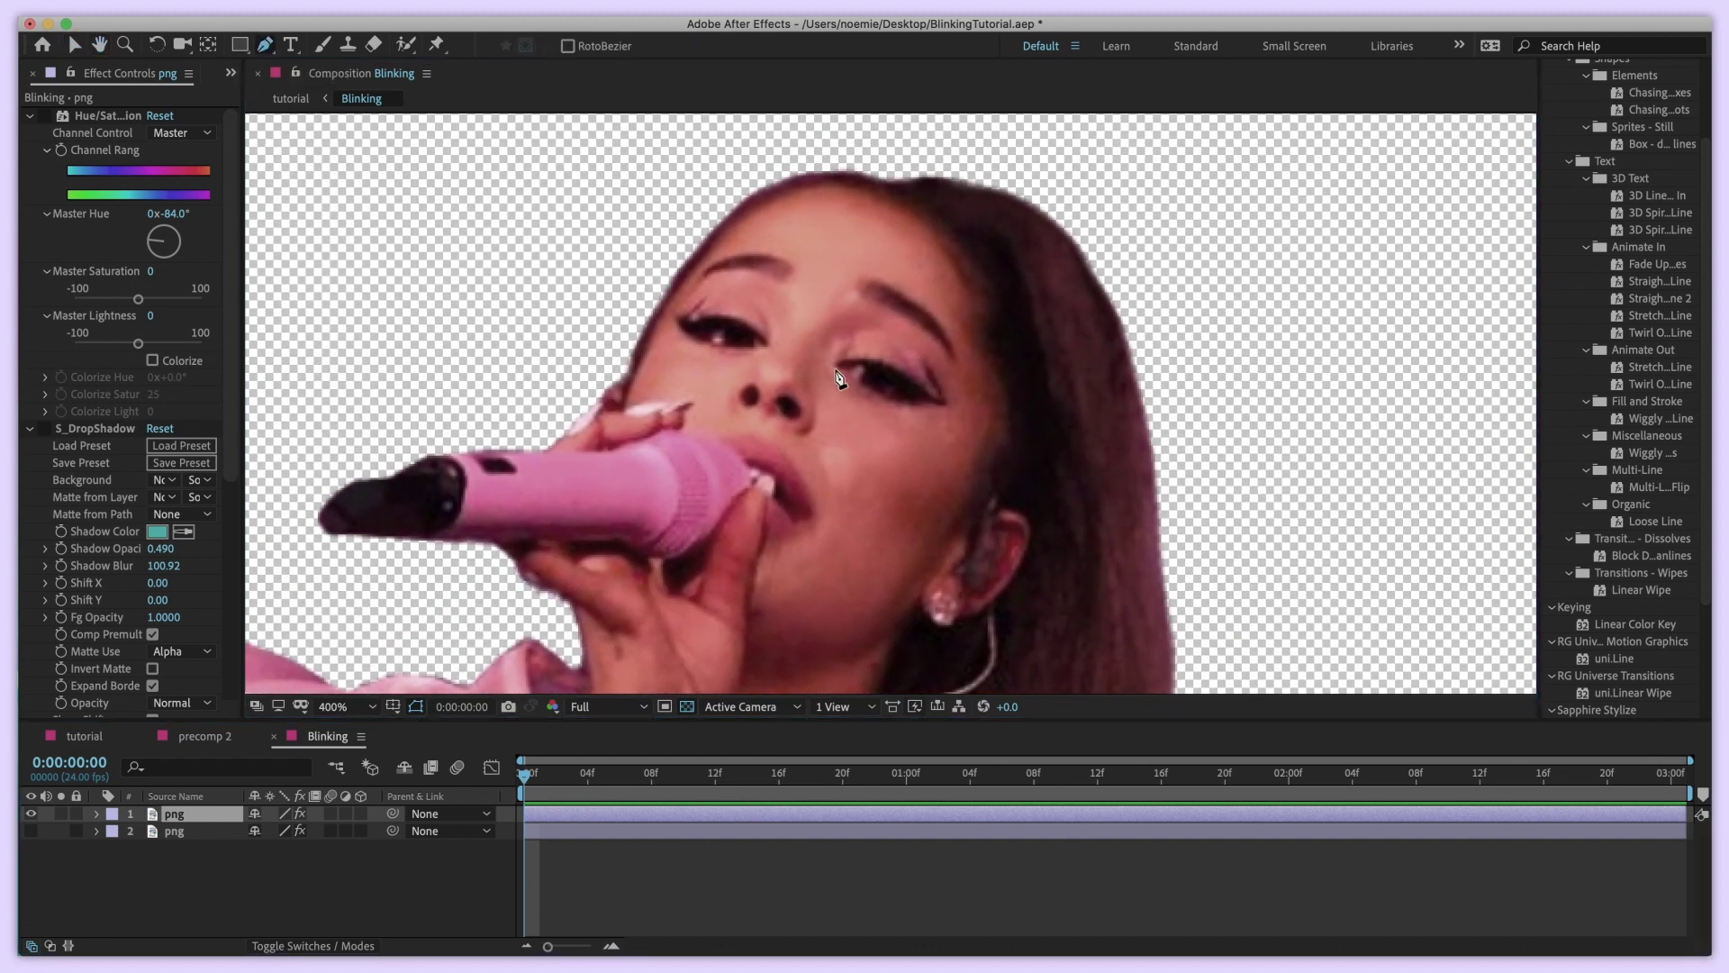
click(835, 368)
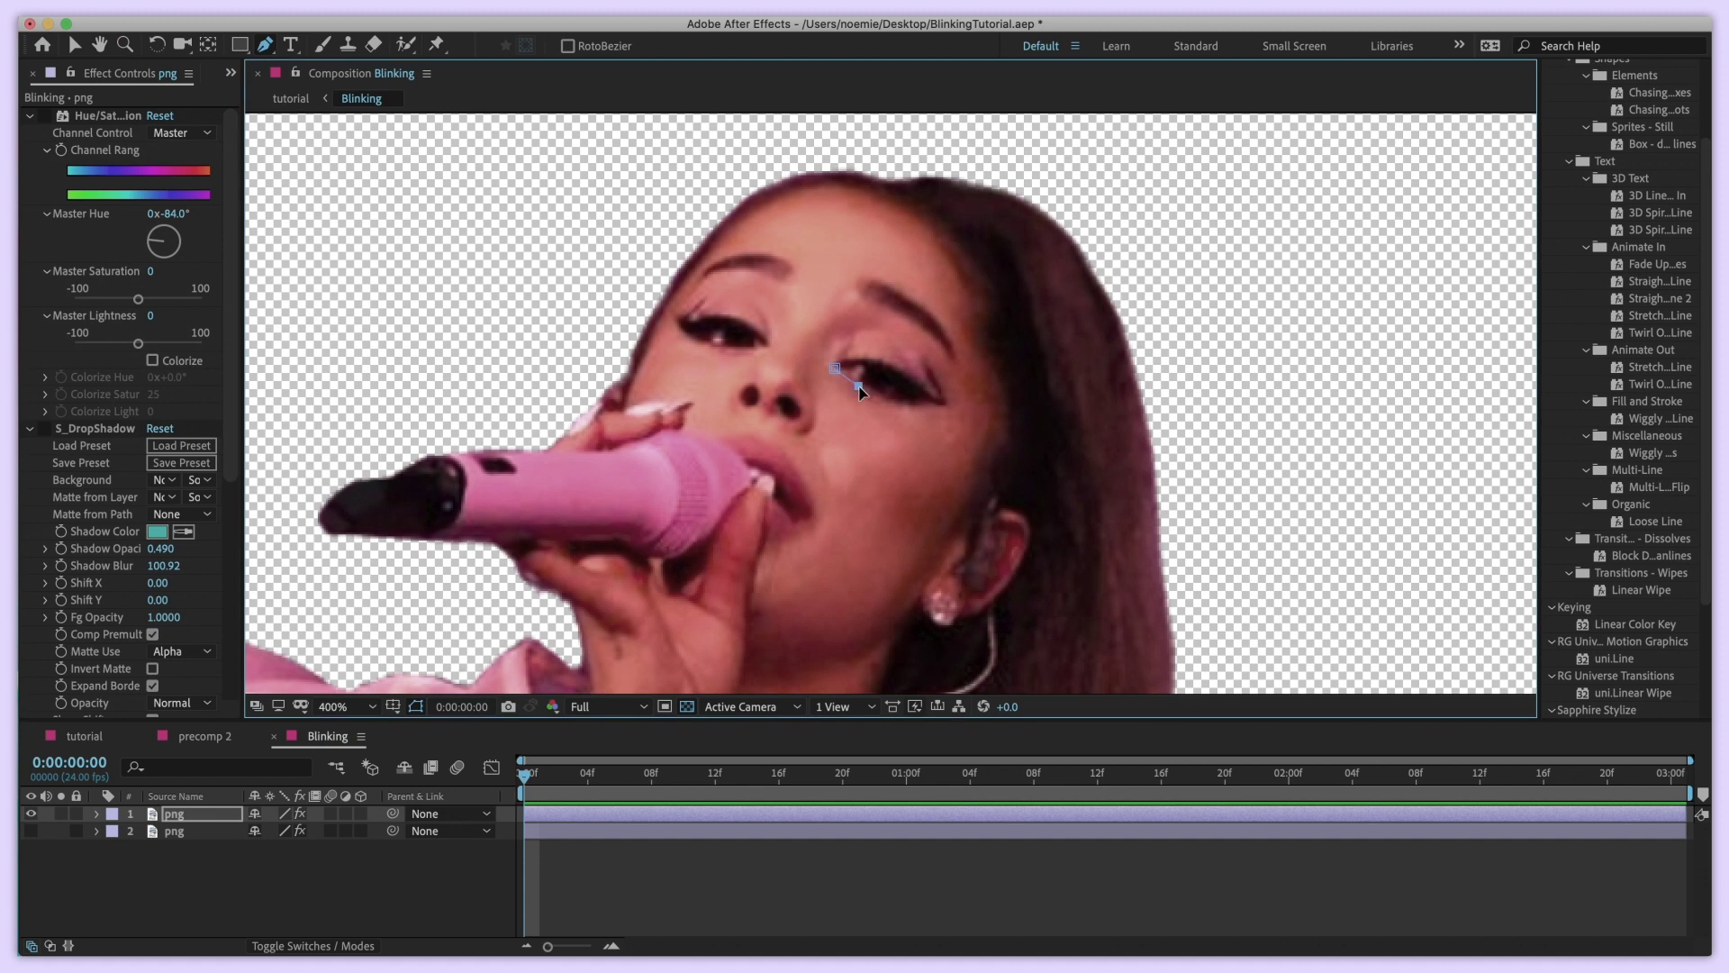
click(890, 401)
click(936, 402)
click(953, 432)
click(893, 465)
click(836, 371)
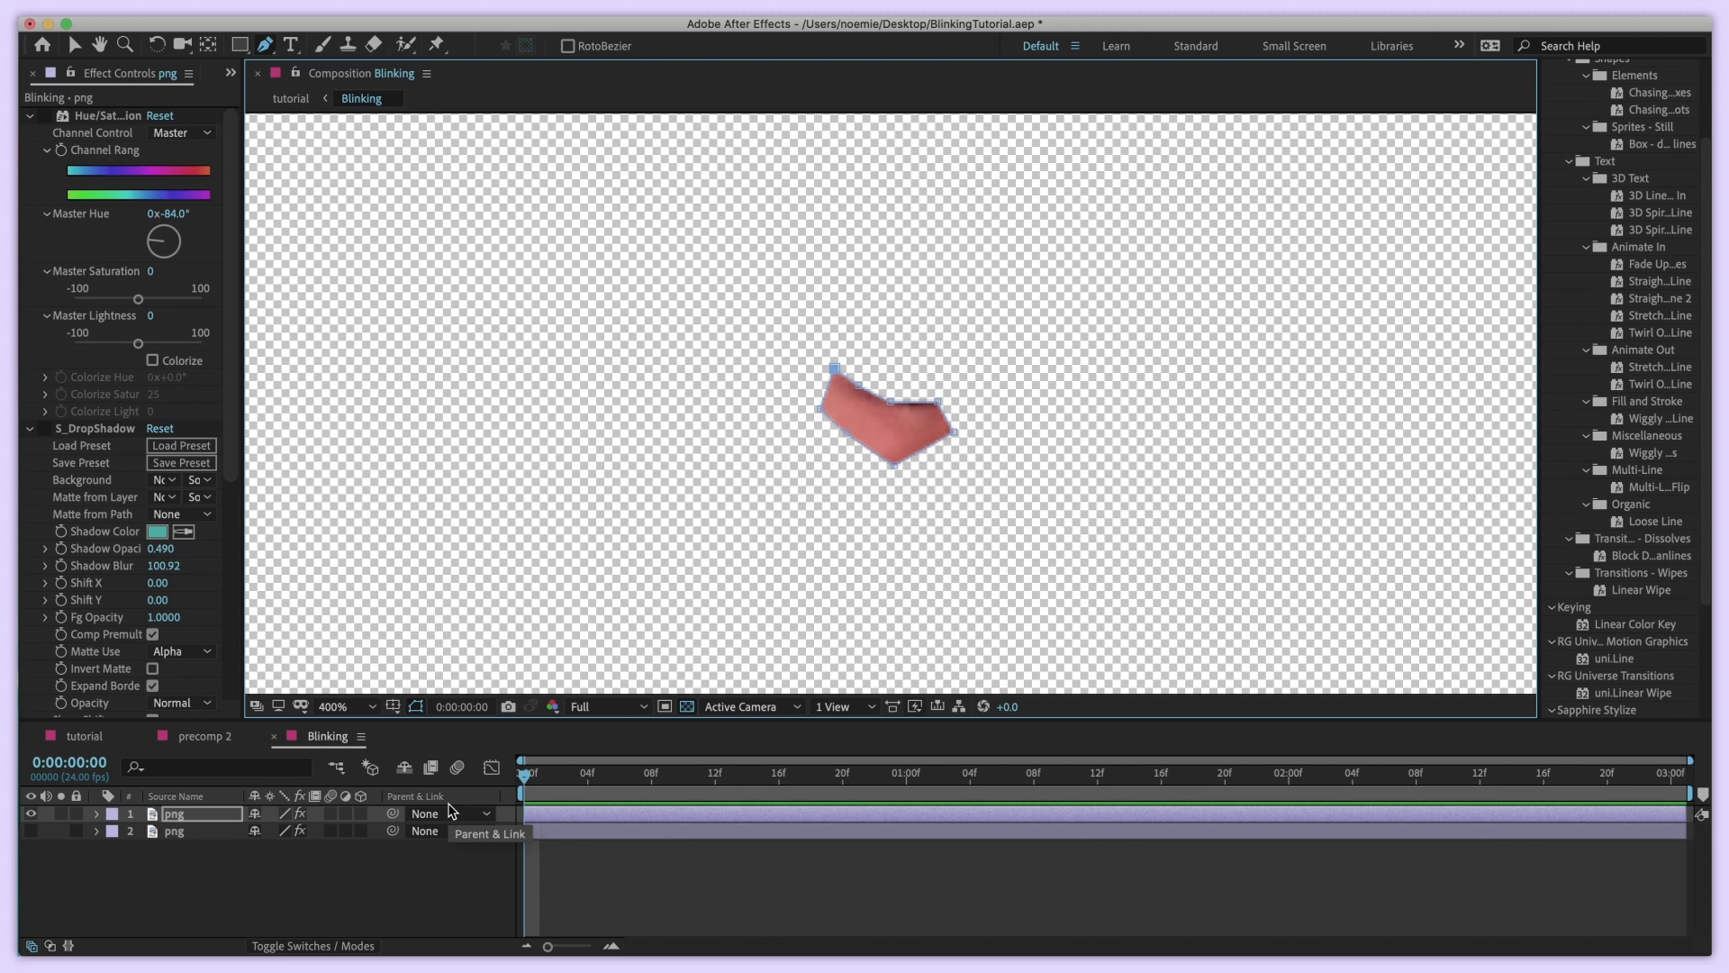
Show the lower png layer to draw a second mask below the eye on the image's left, and hide that layer again
click(31, 830)
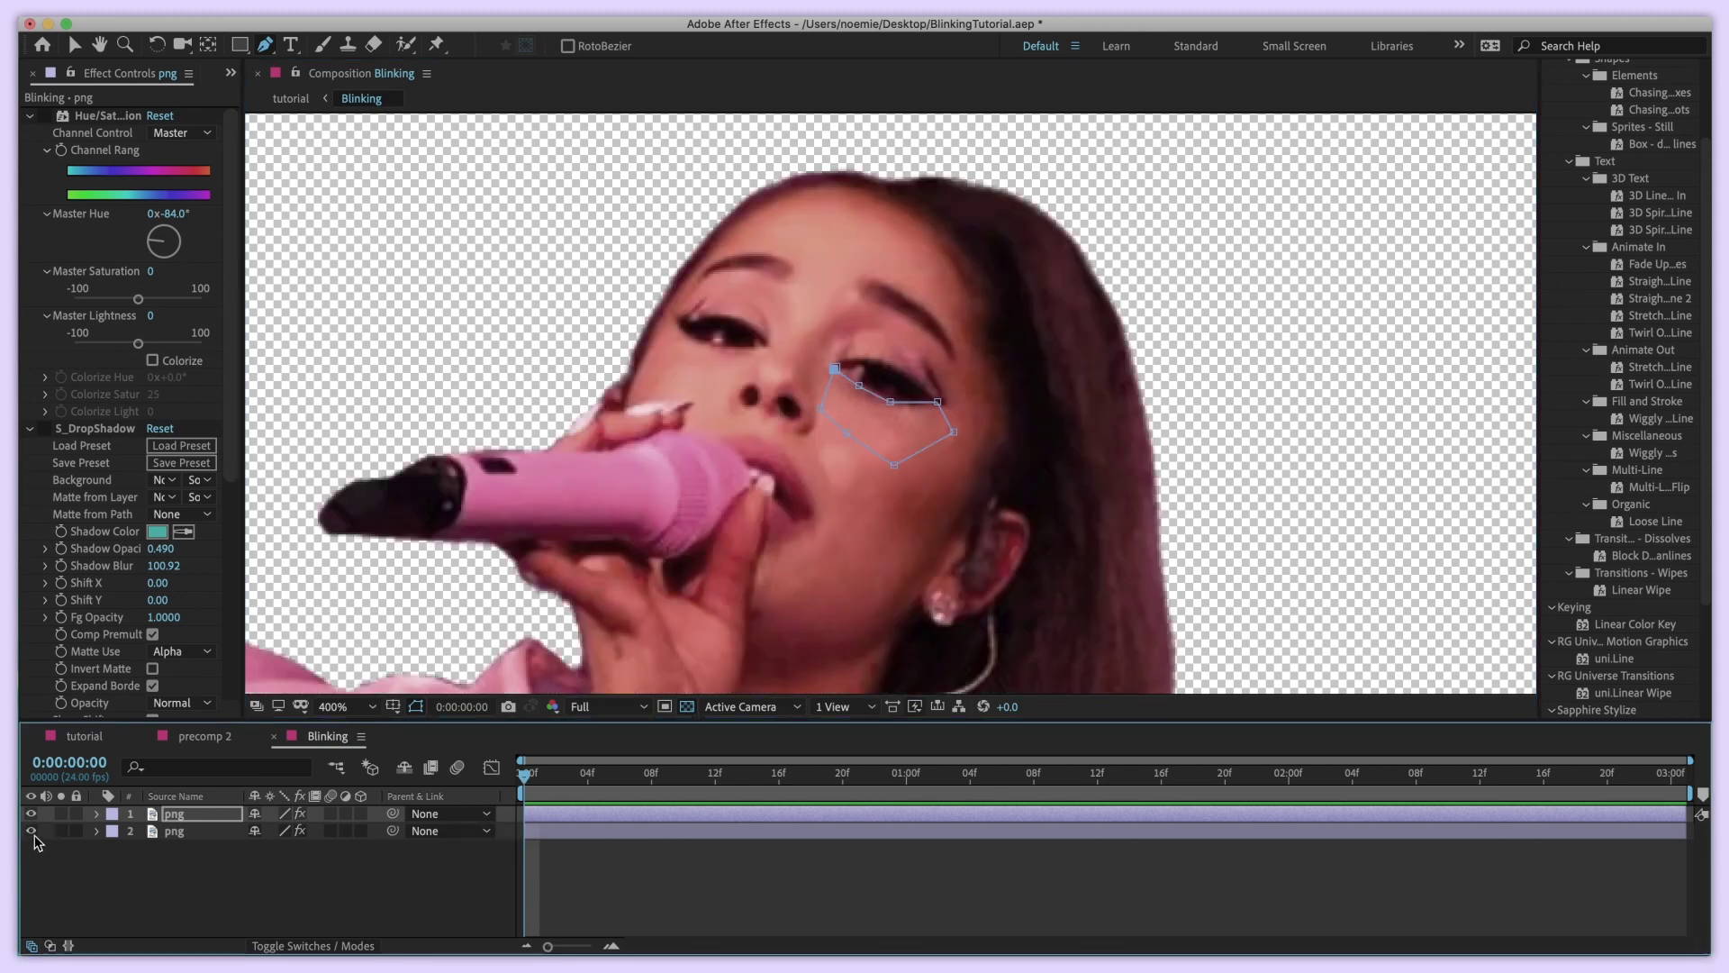
drag(765, 351, 732, 354)
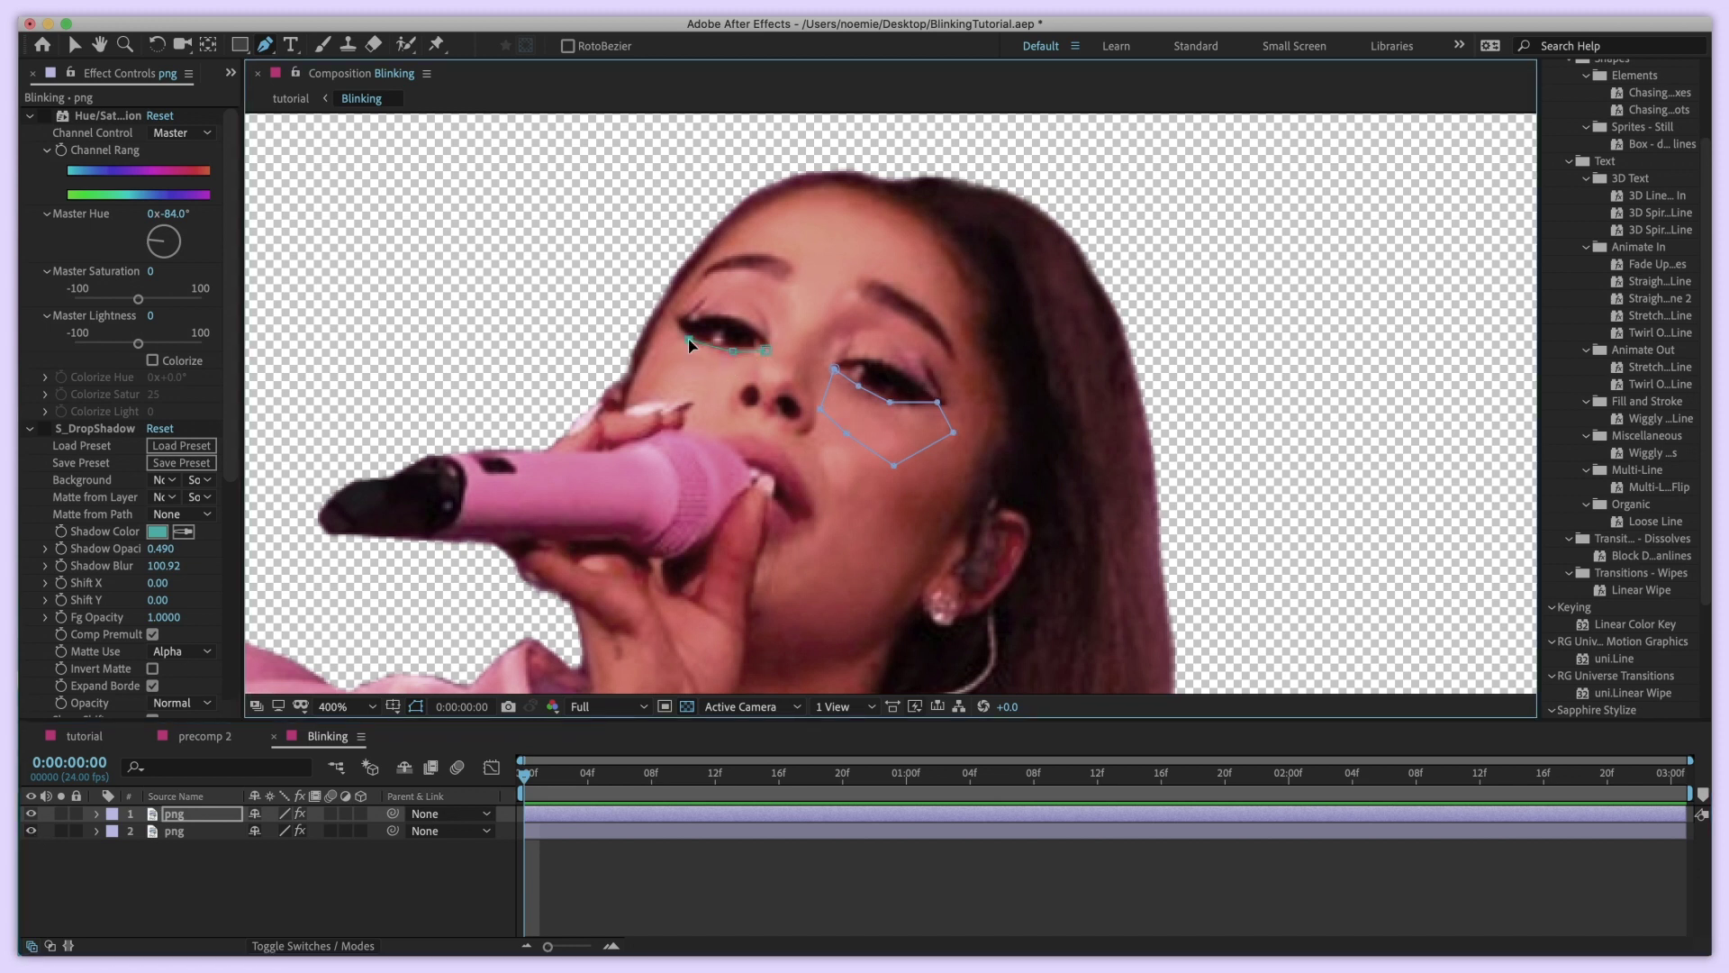
click(688, 393)
click(738, 388)
click(30, 831)
click(74, 44)
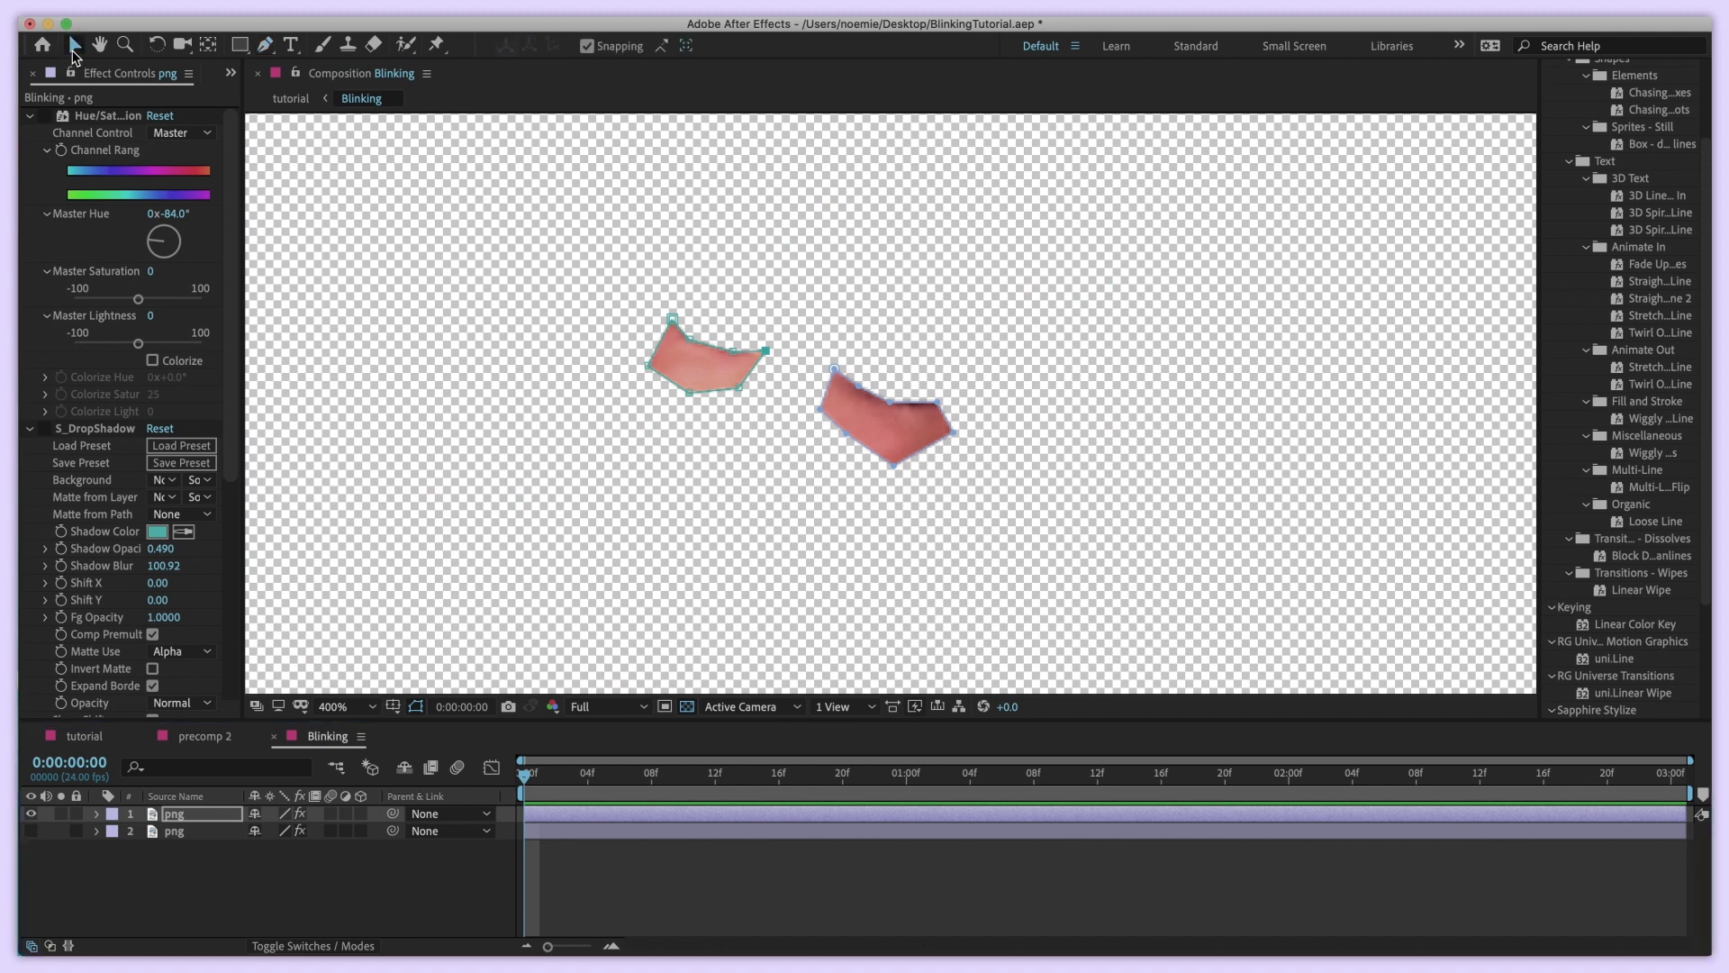
click(663, 881)
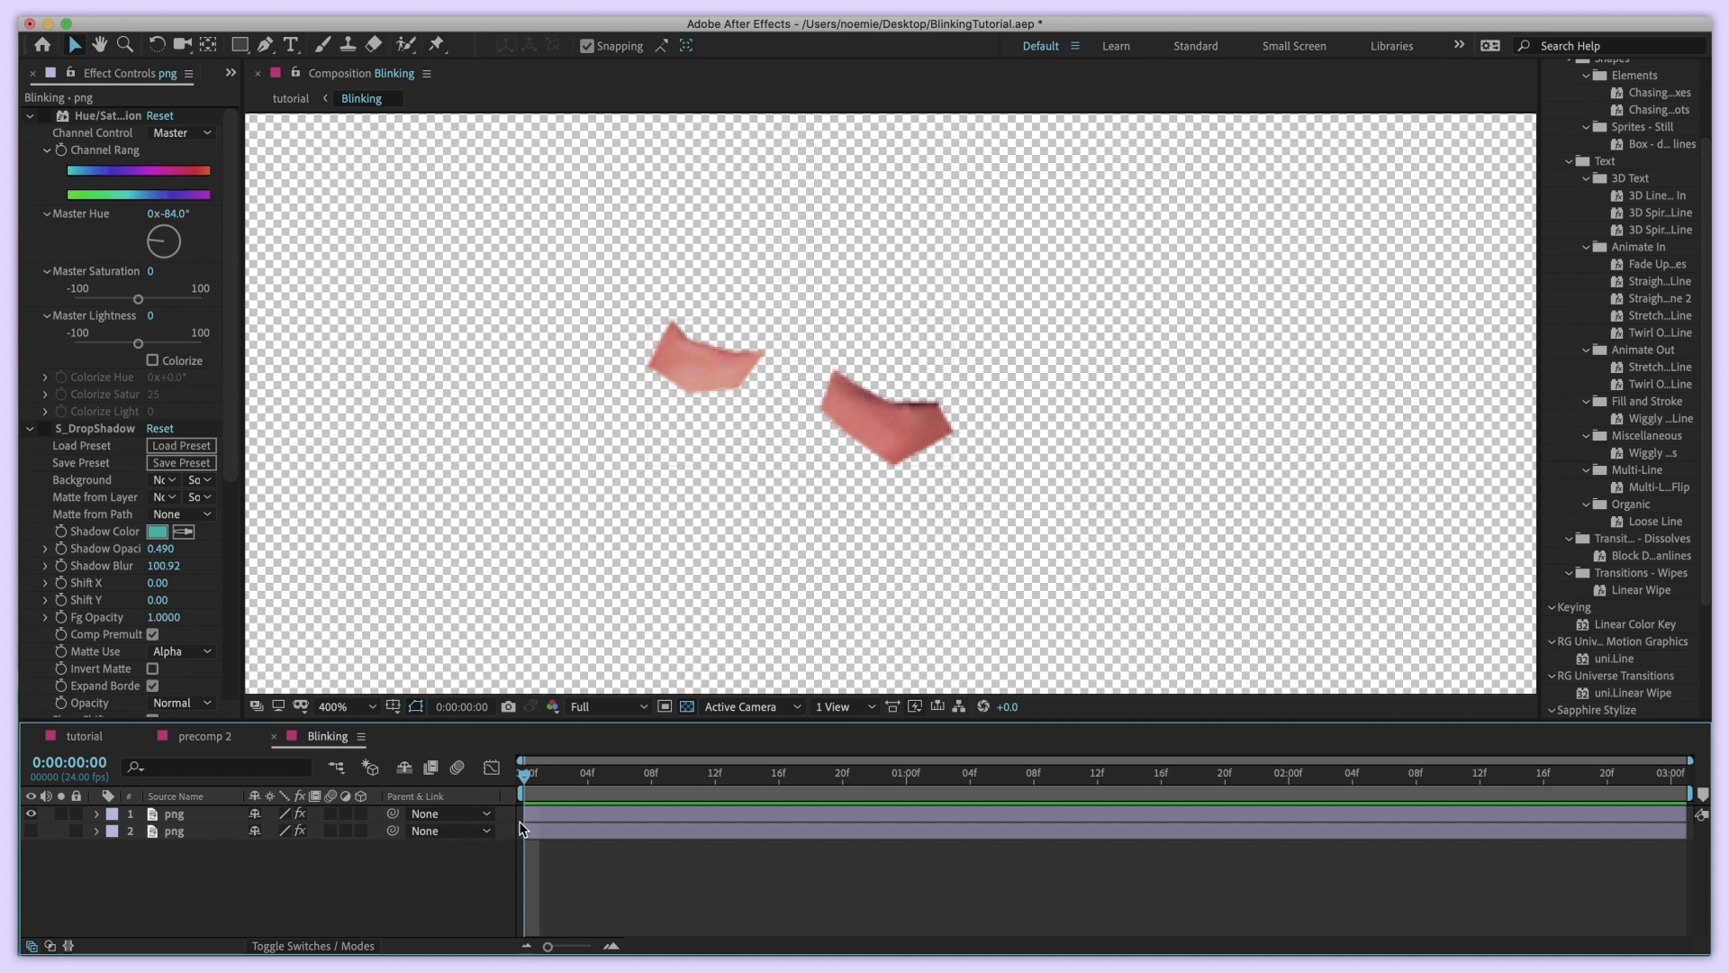
Set the feather of Mask 1 on the upper png layer to 2 pixels
click(547, 814)
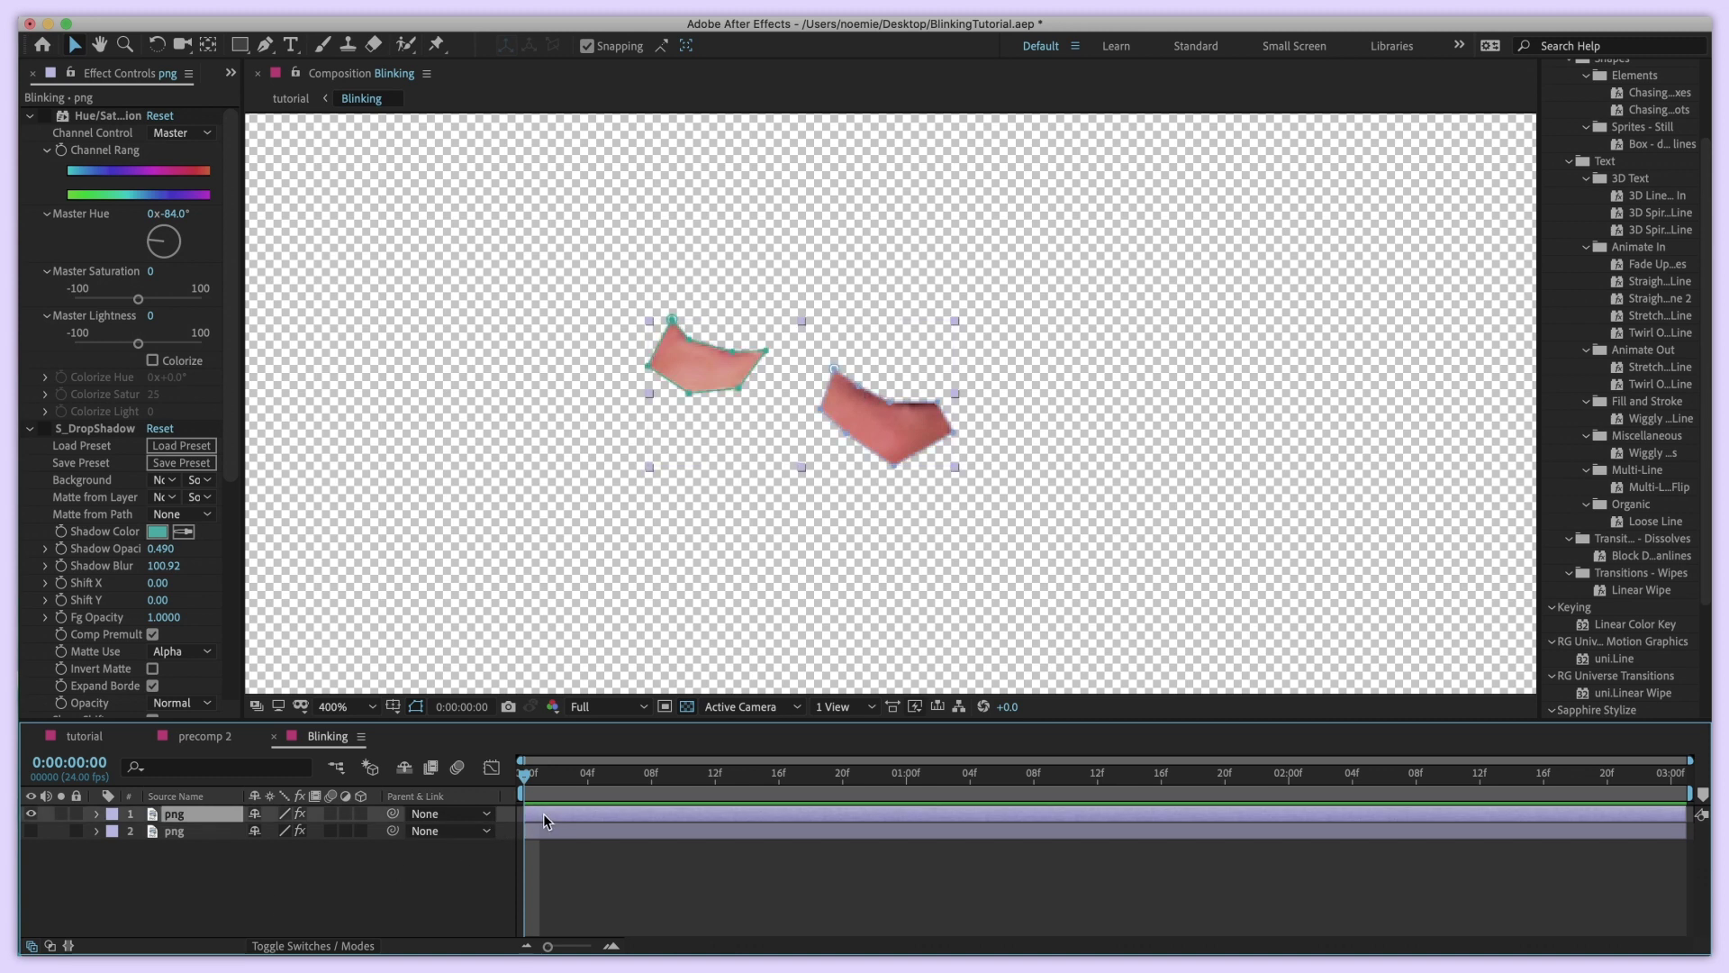
click(96, 813)
click(279, 882)
text(2)
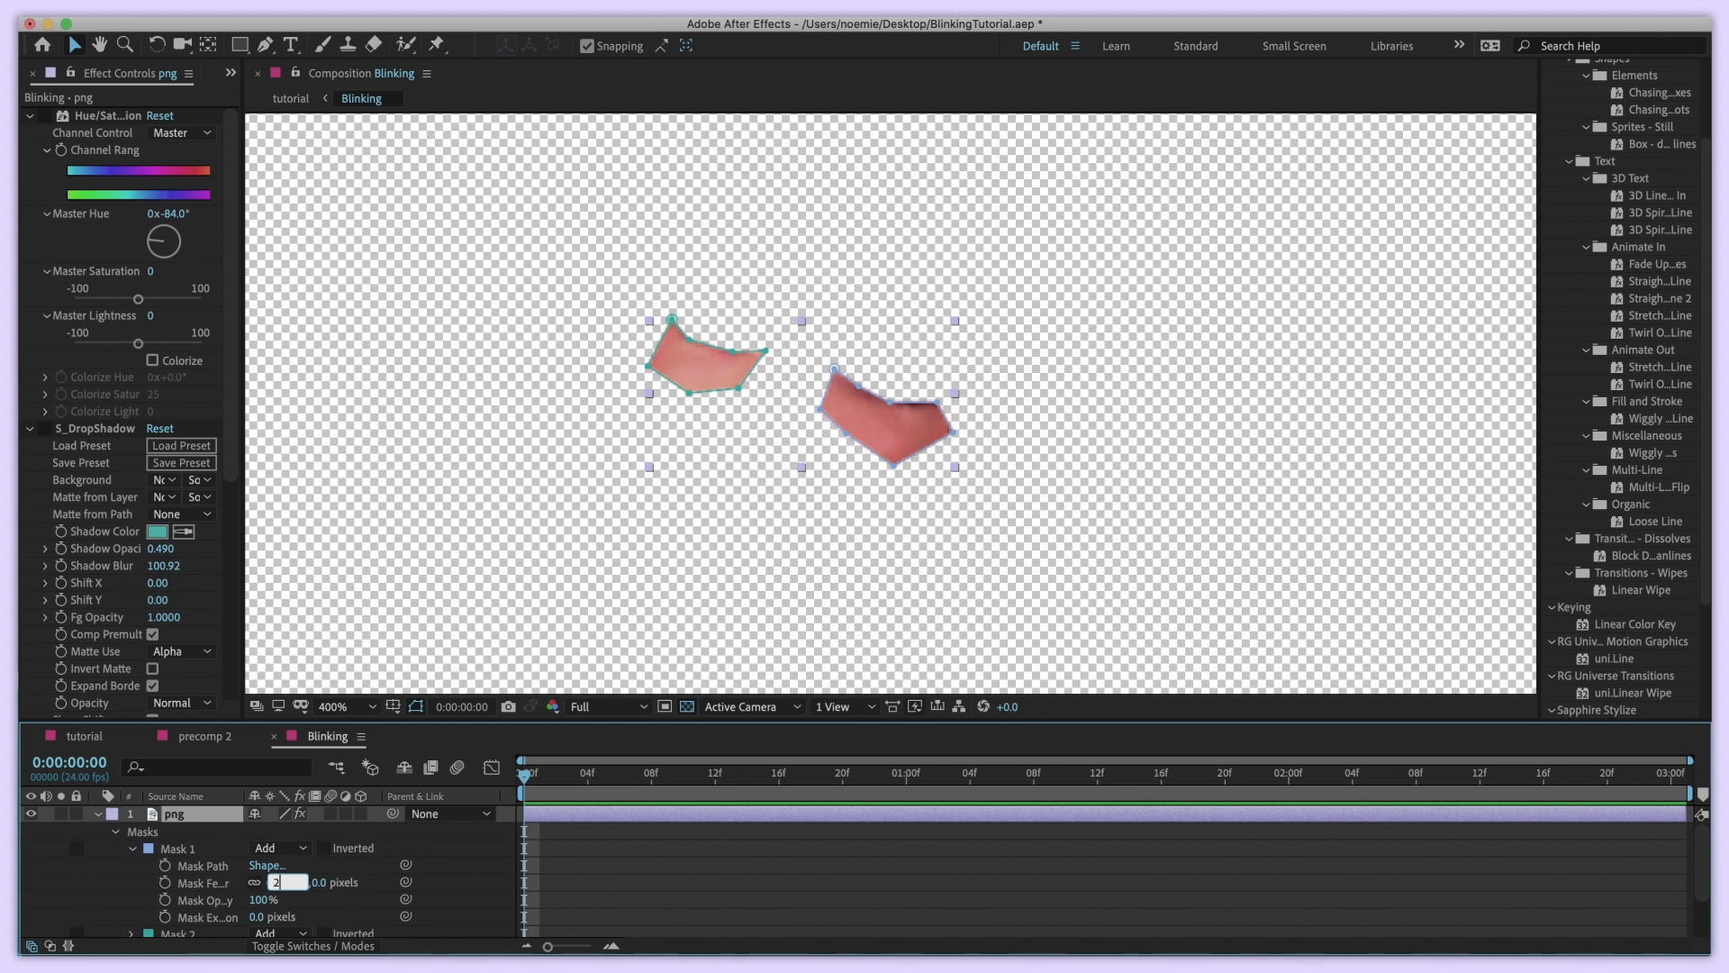
key(Return)
click(701, 881)
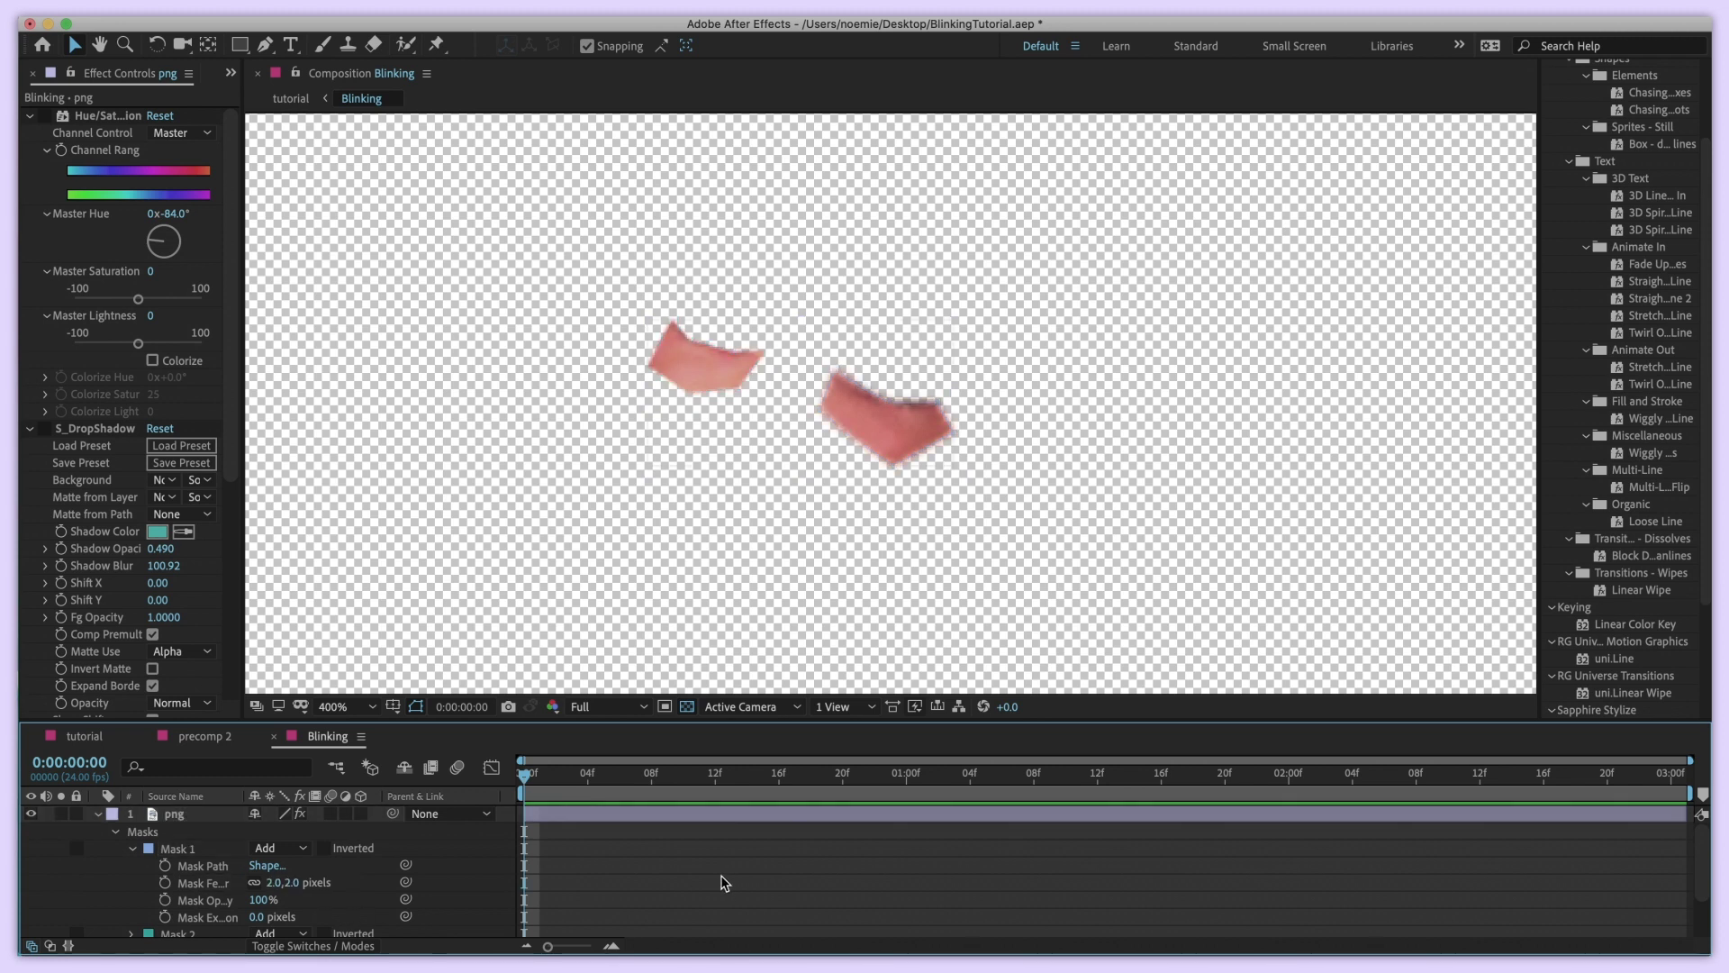
Set the feather of Mask 2 to 2 pixels, collapse the layer's properties and show the lower png layer
click(133, 849)
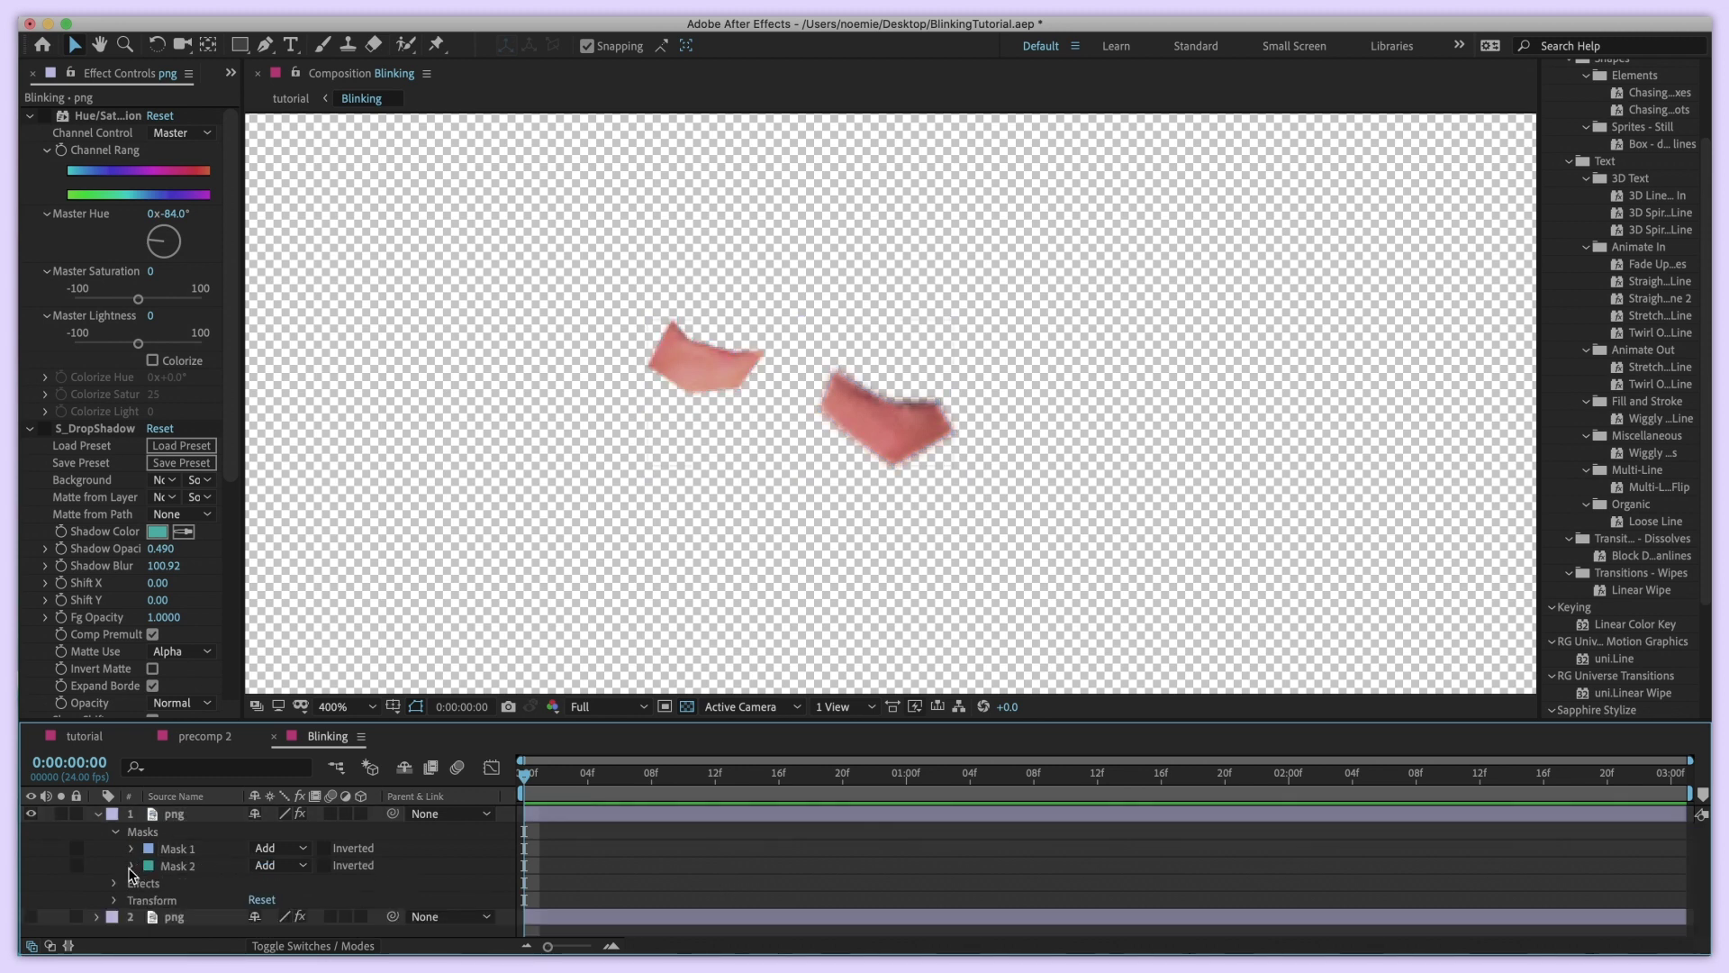
click(133, 865)
click(277, 894)
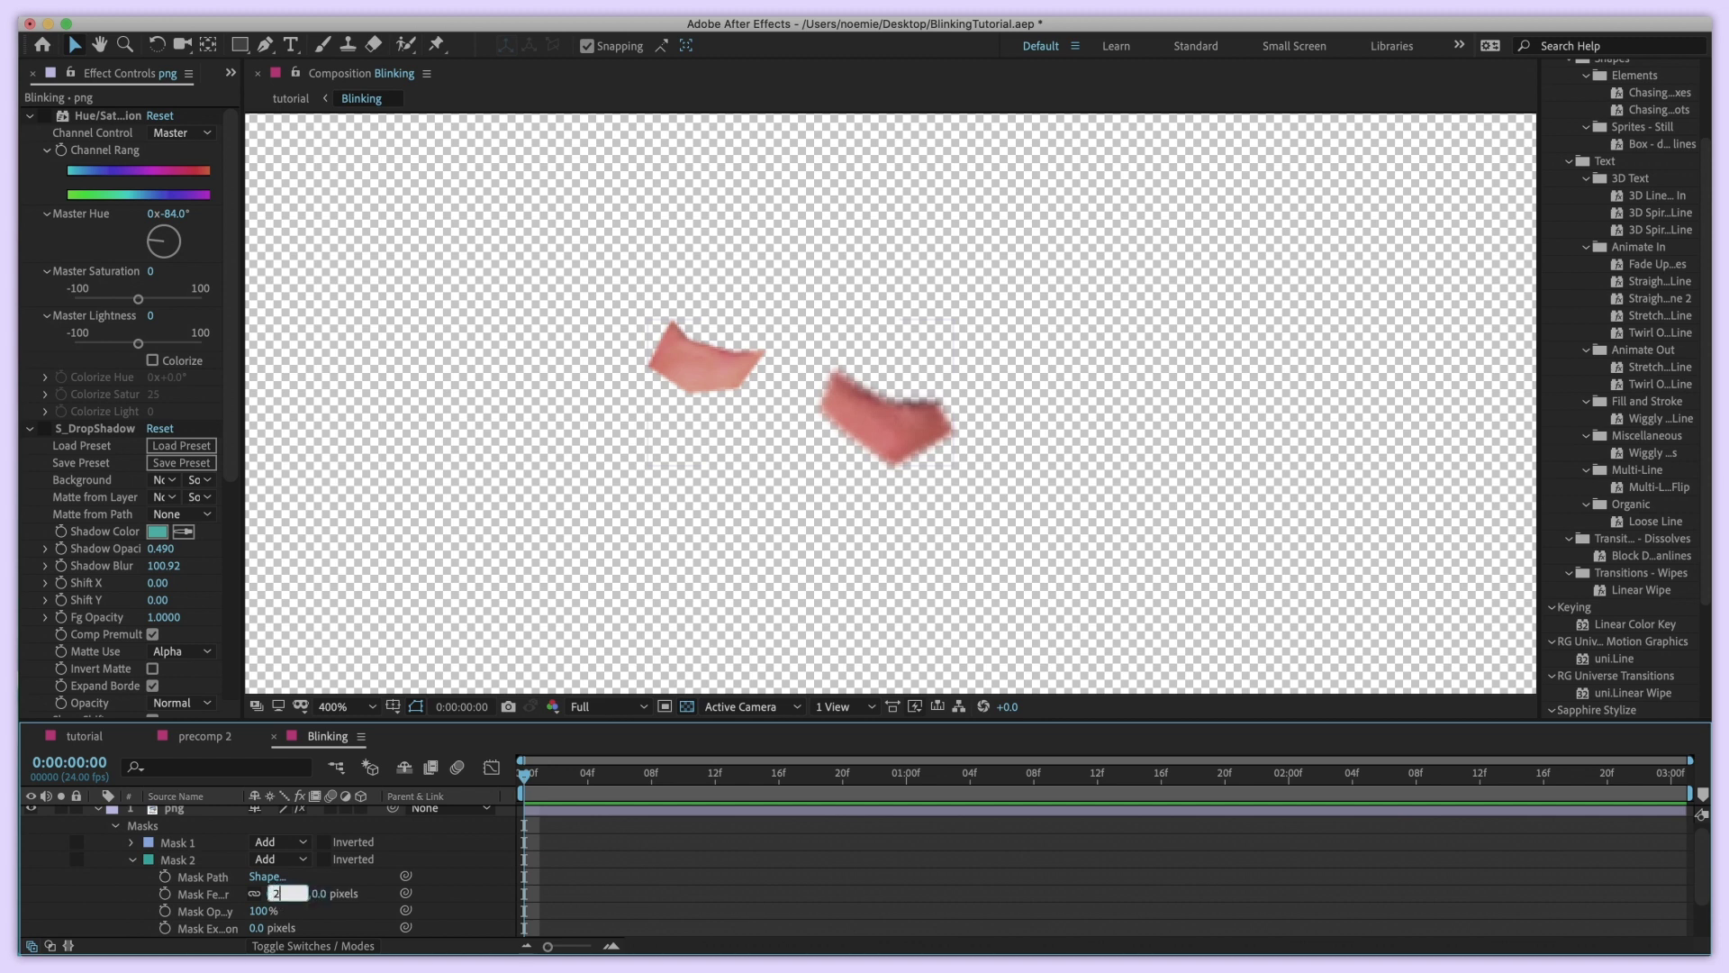
text(2.0 pixels)
click(635, 872)
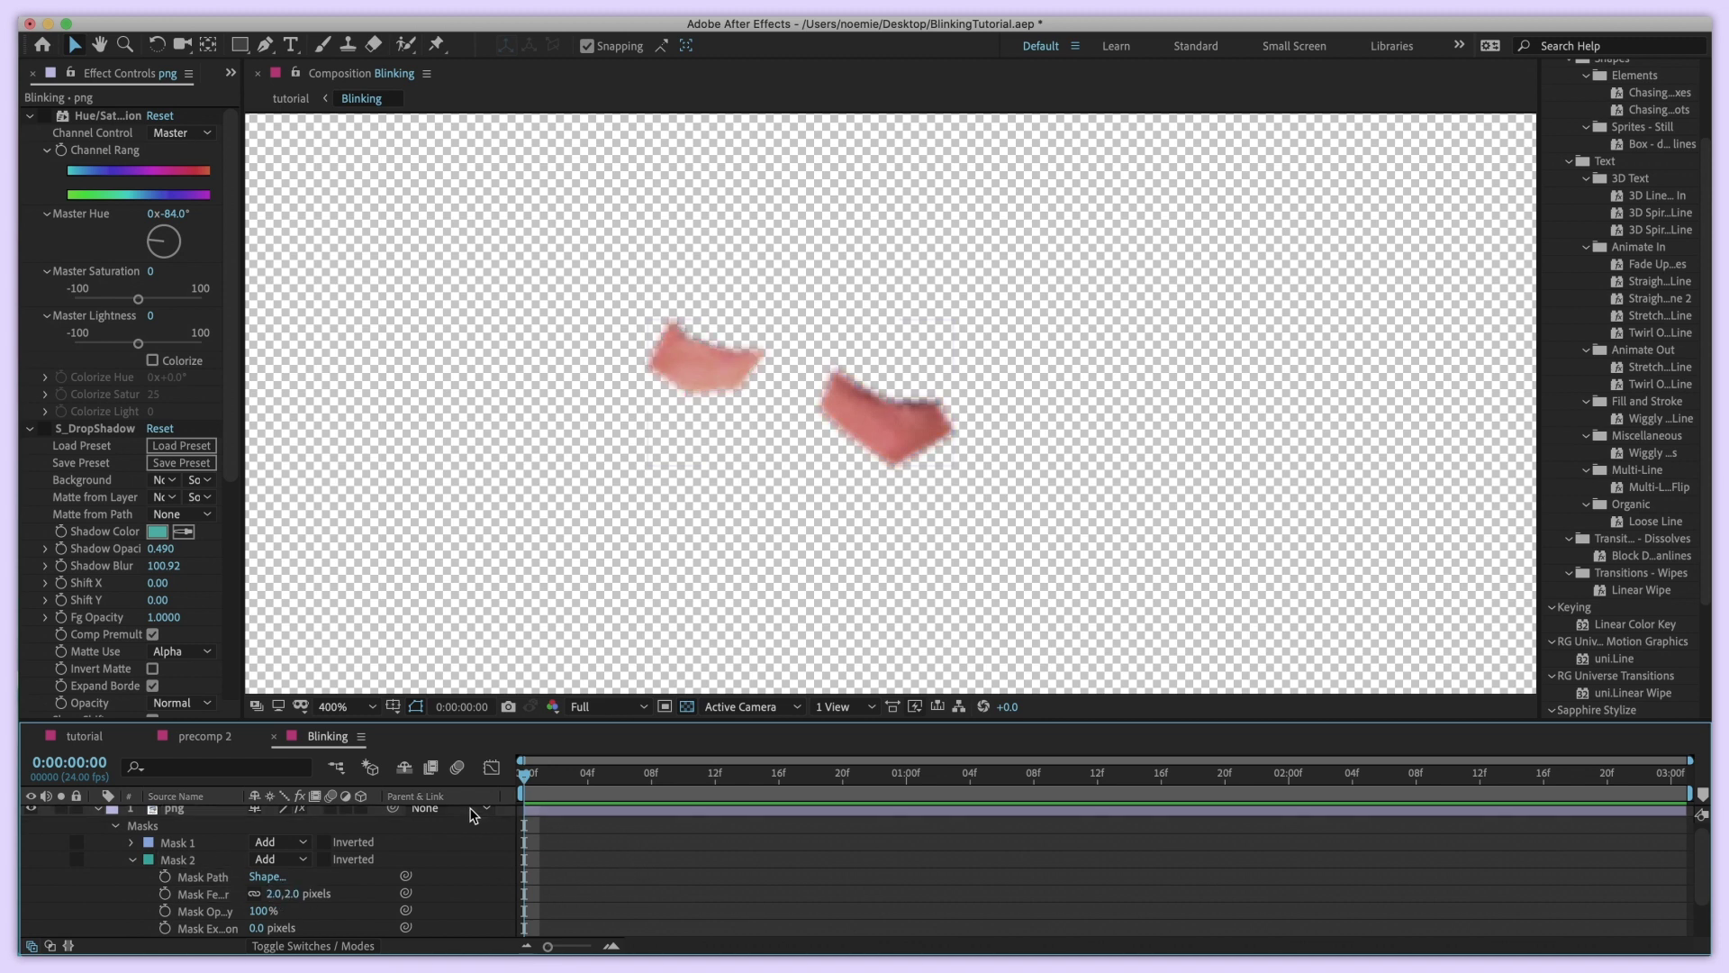
click(97, 809)
click(31, 831)
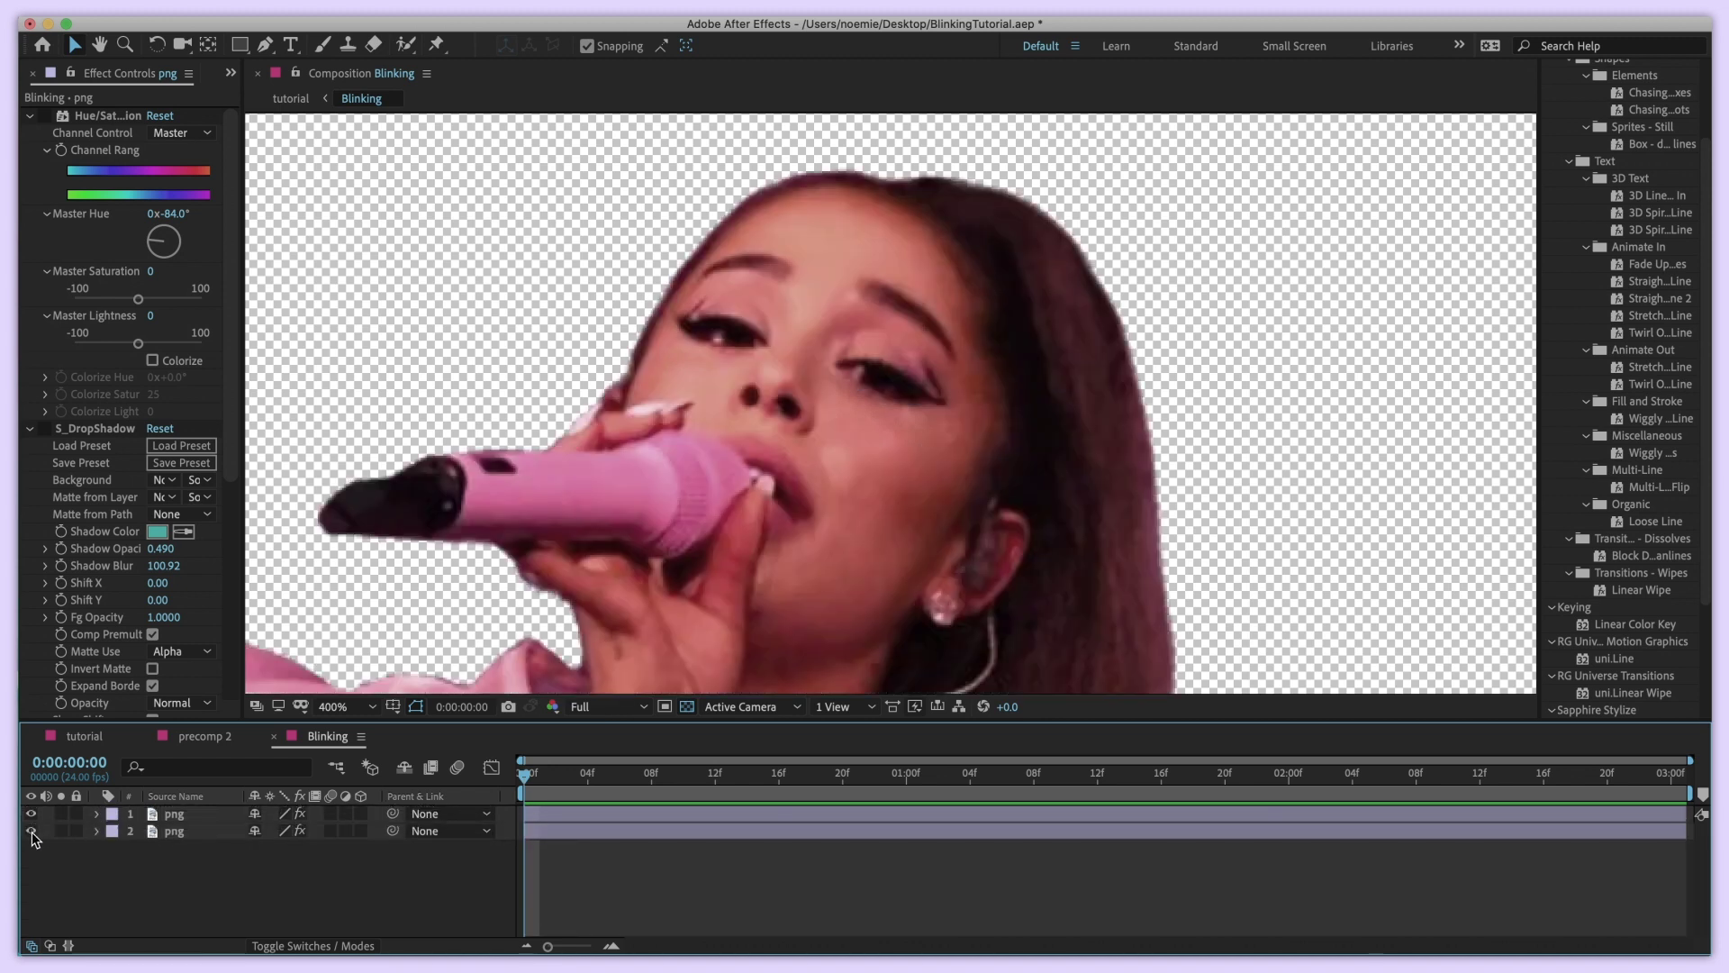
Search the effects for "liqui" and apply Liquify to the lower png layer
mouse_move(535, 780)
mouse_down()
mouse_move(1009, 741)
mouse_move(528, 791)
mouse_up()
scroll(1643, 151, up, 3)
click(1621, 130)
key(BackSpace)
key(BackSpace)
key(BackSpace)
key(BackSpace)
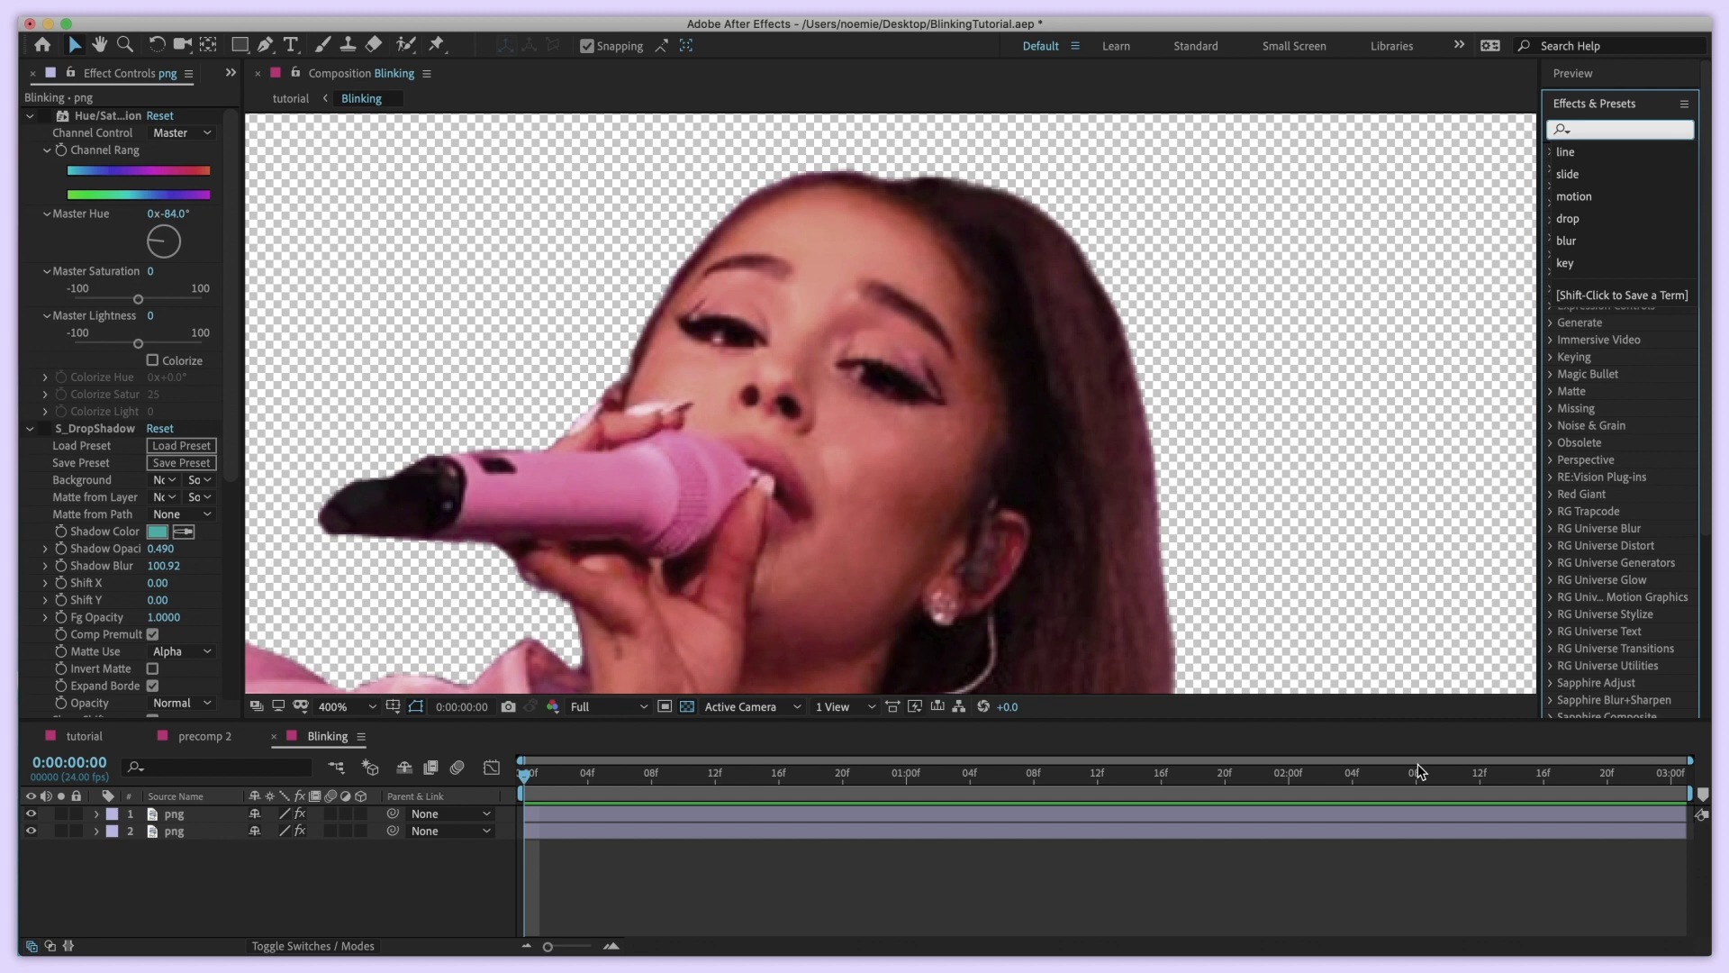
text(liqui)
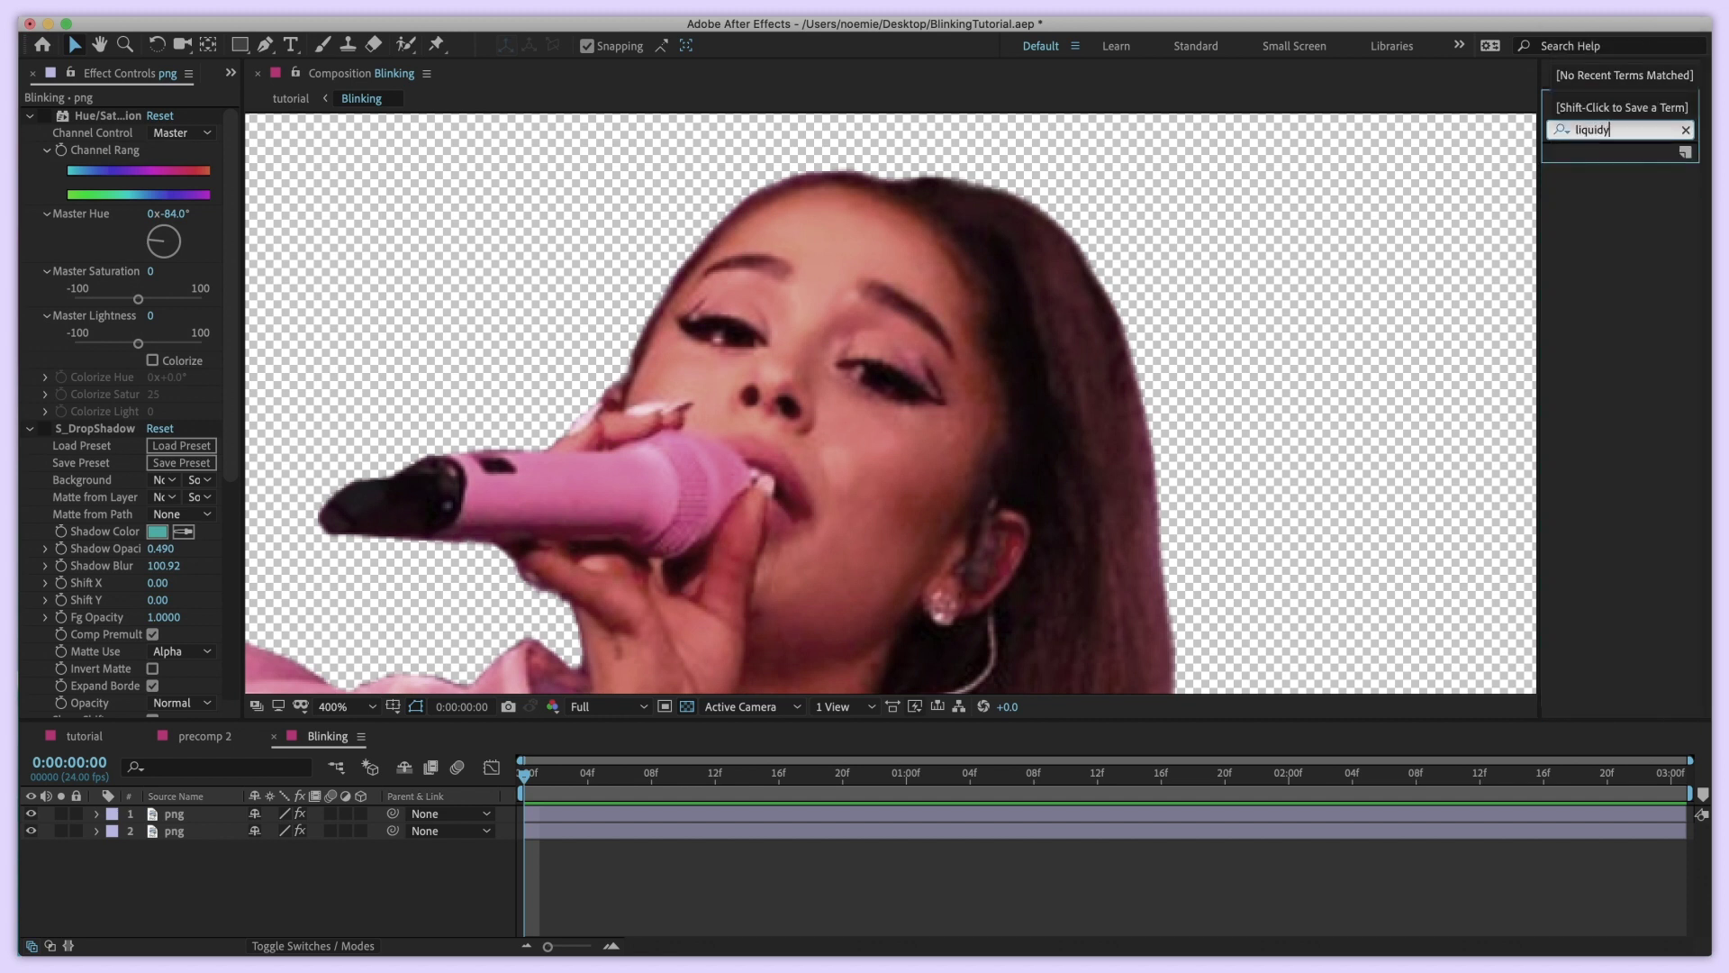
click(672, 830)
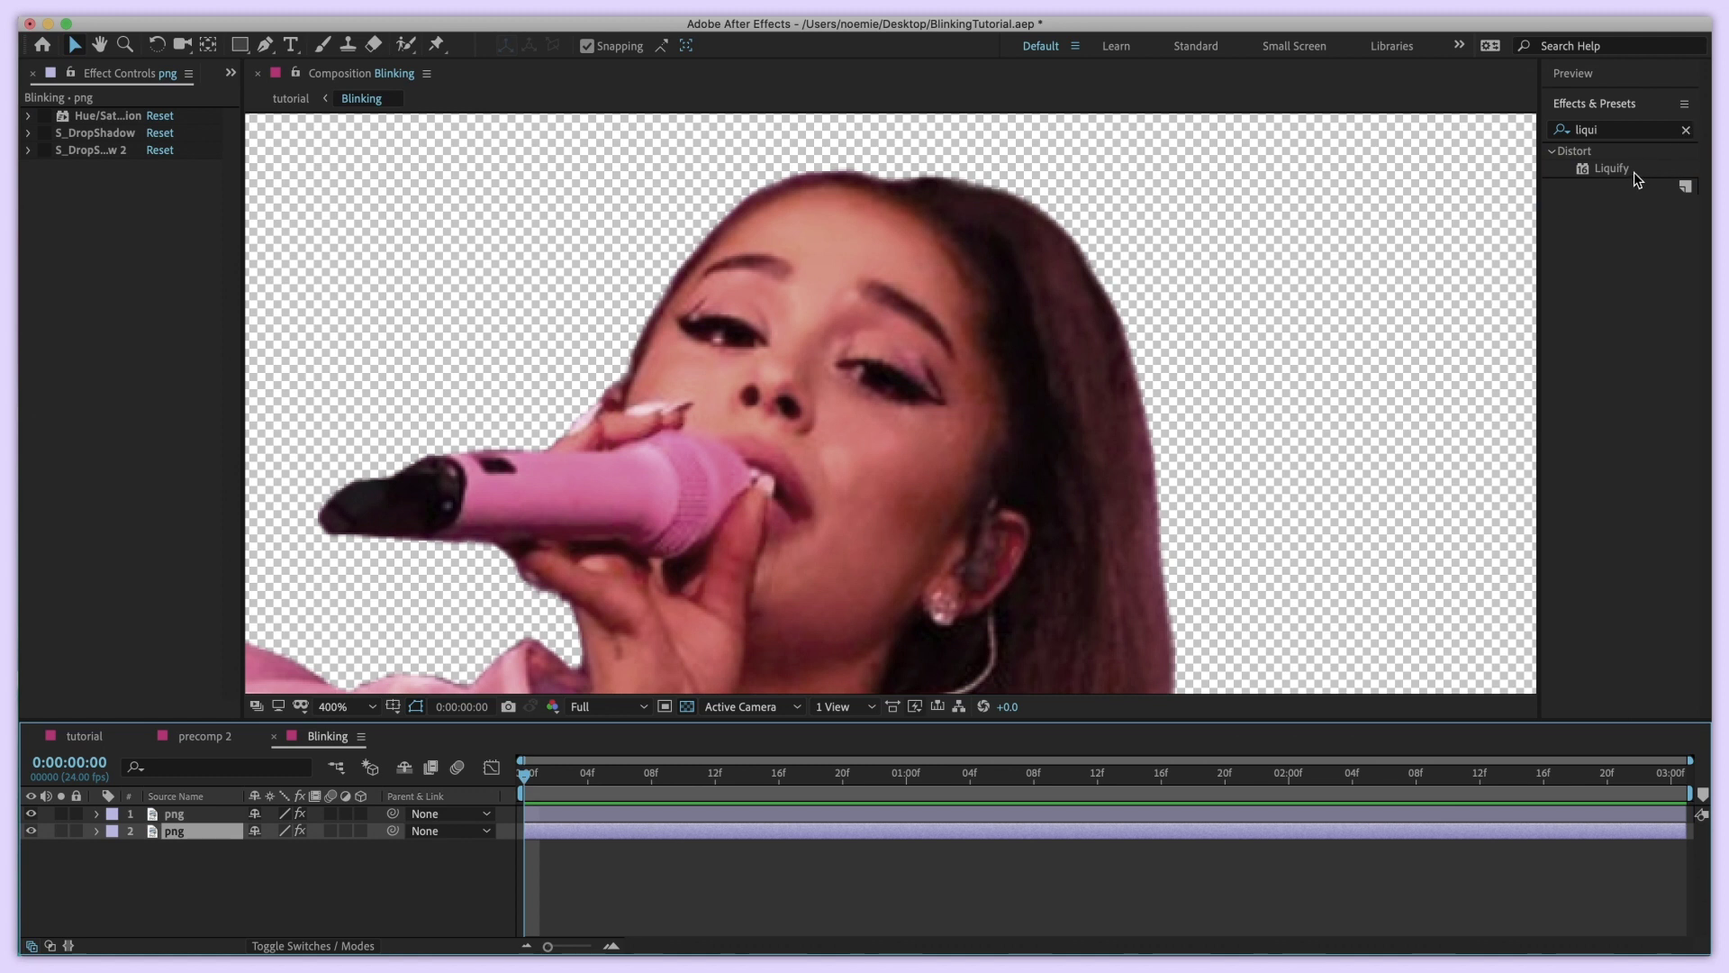
double_click(1611, 170)
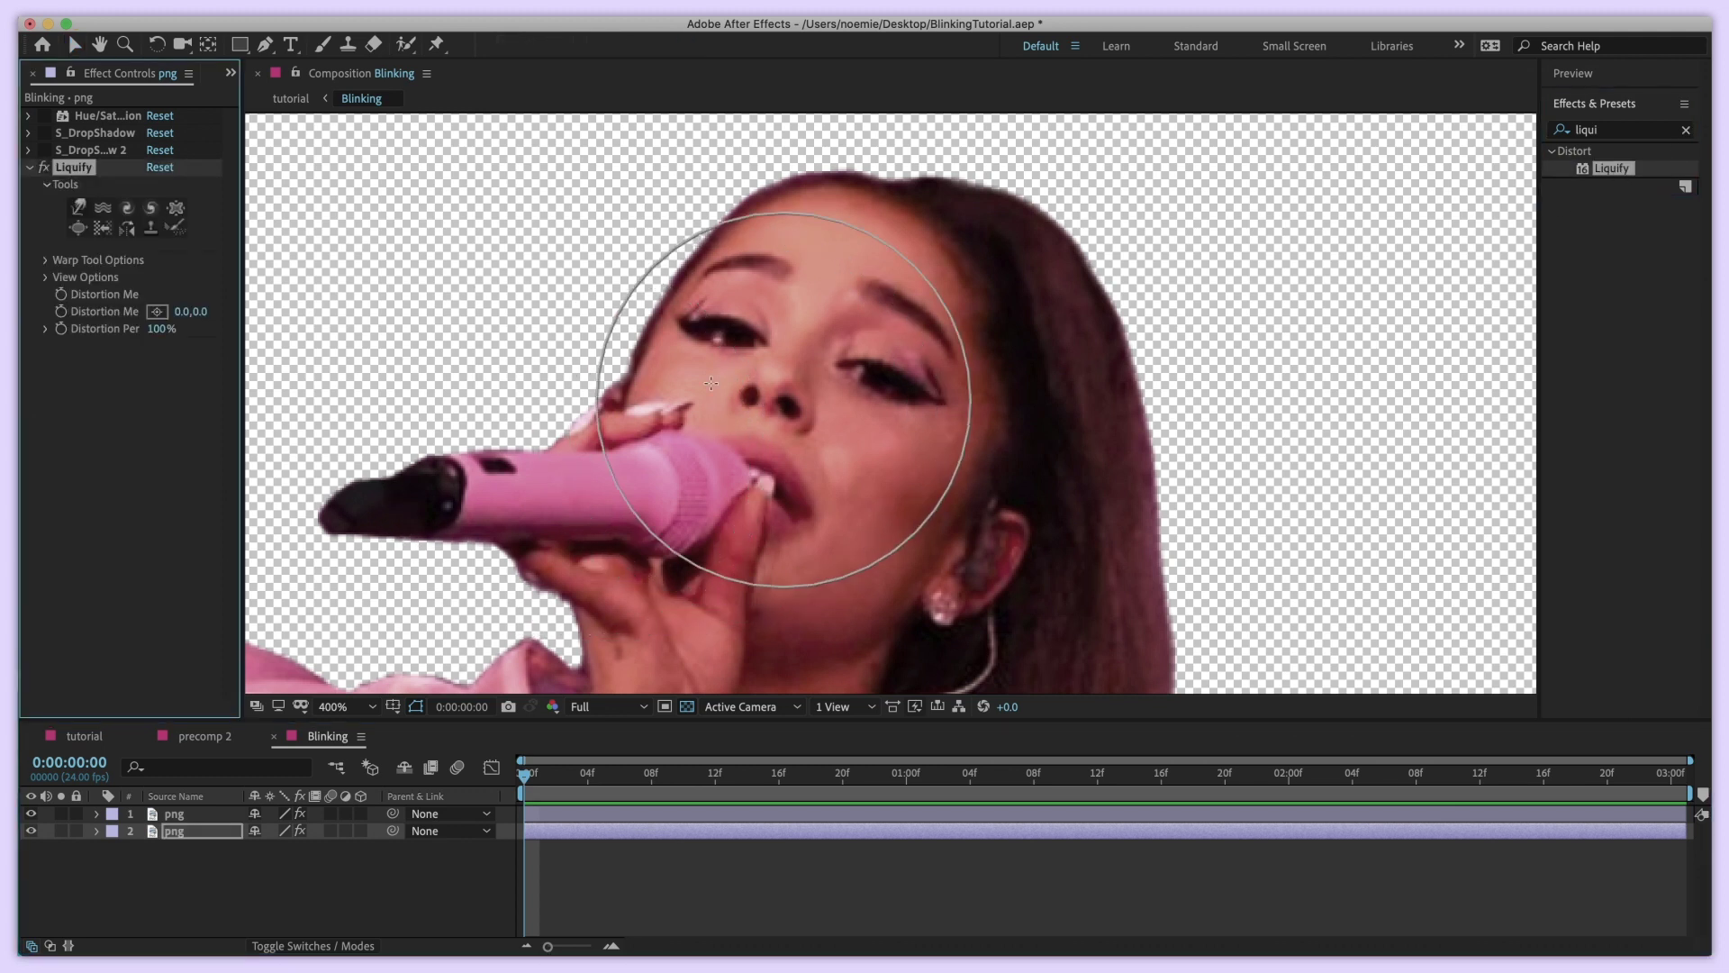
click(75, 228)
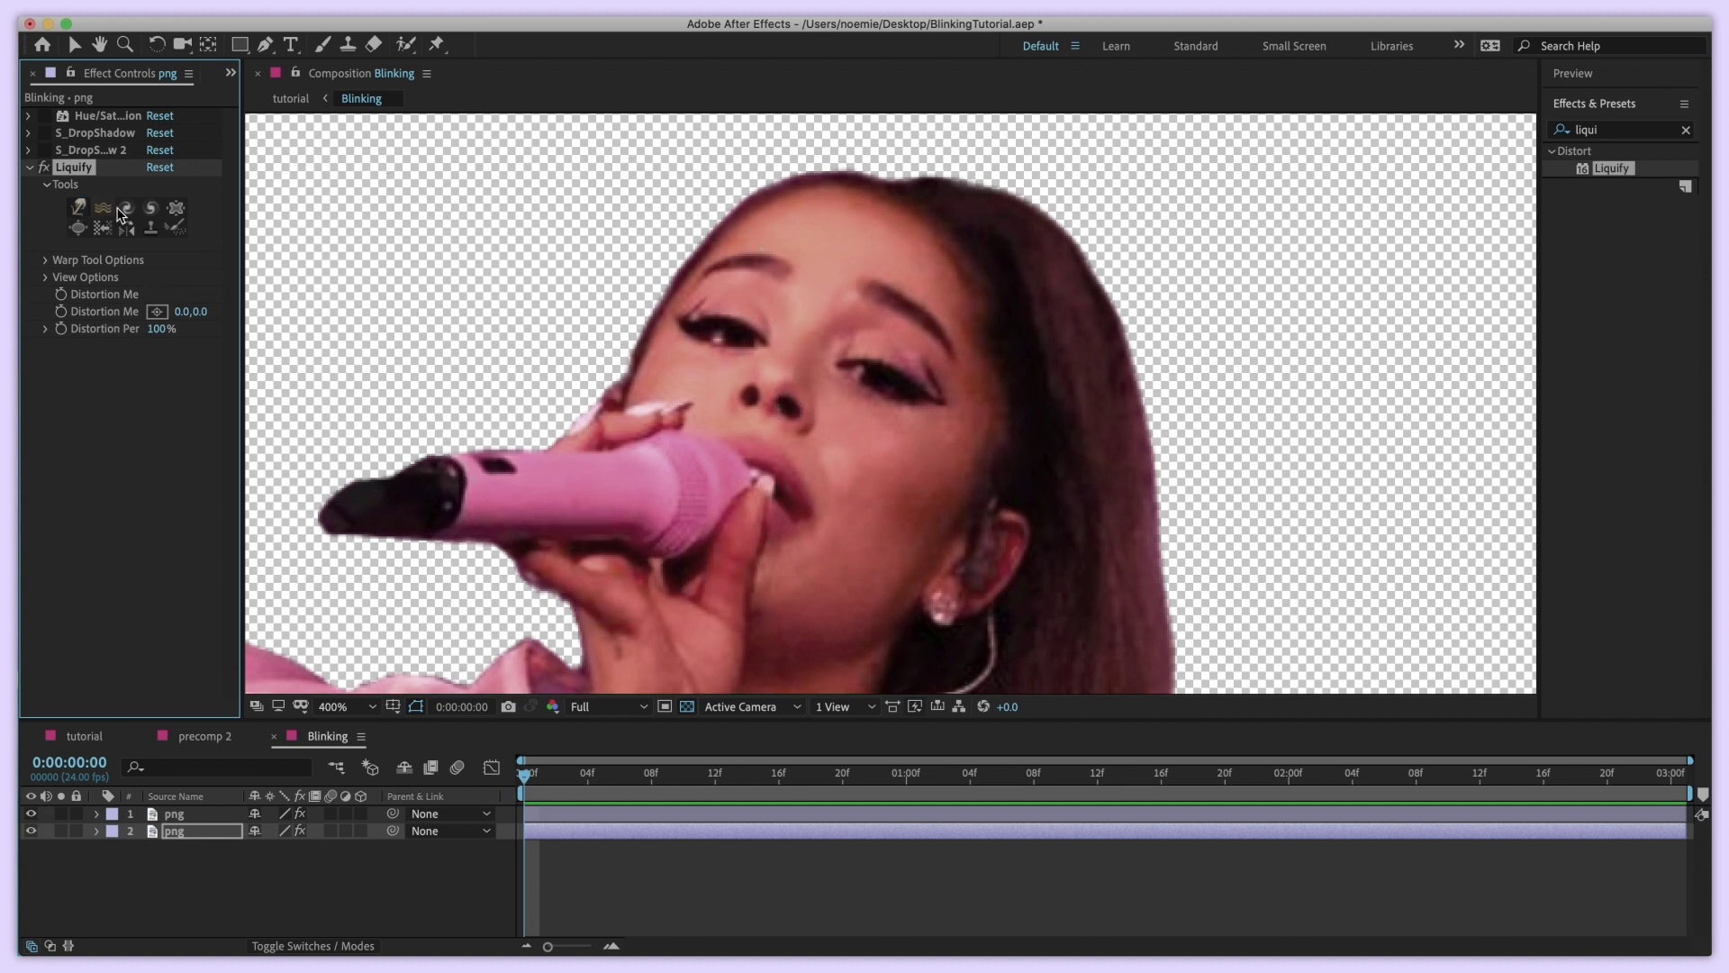
mouse_move(836, 338)
mouse_down()
mouse_move(637, 404)
mouse_move(1261, 455)
mouse_up()
key(super+z)
key(super+z)
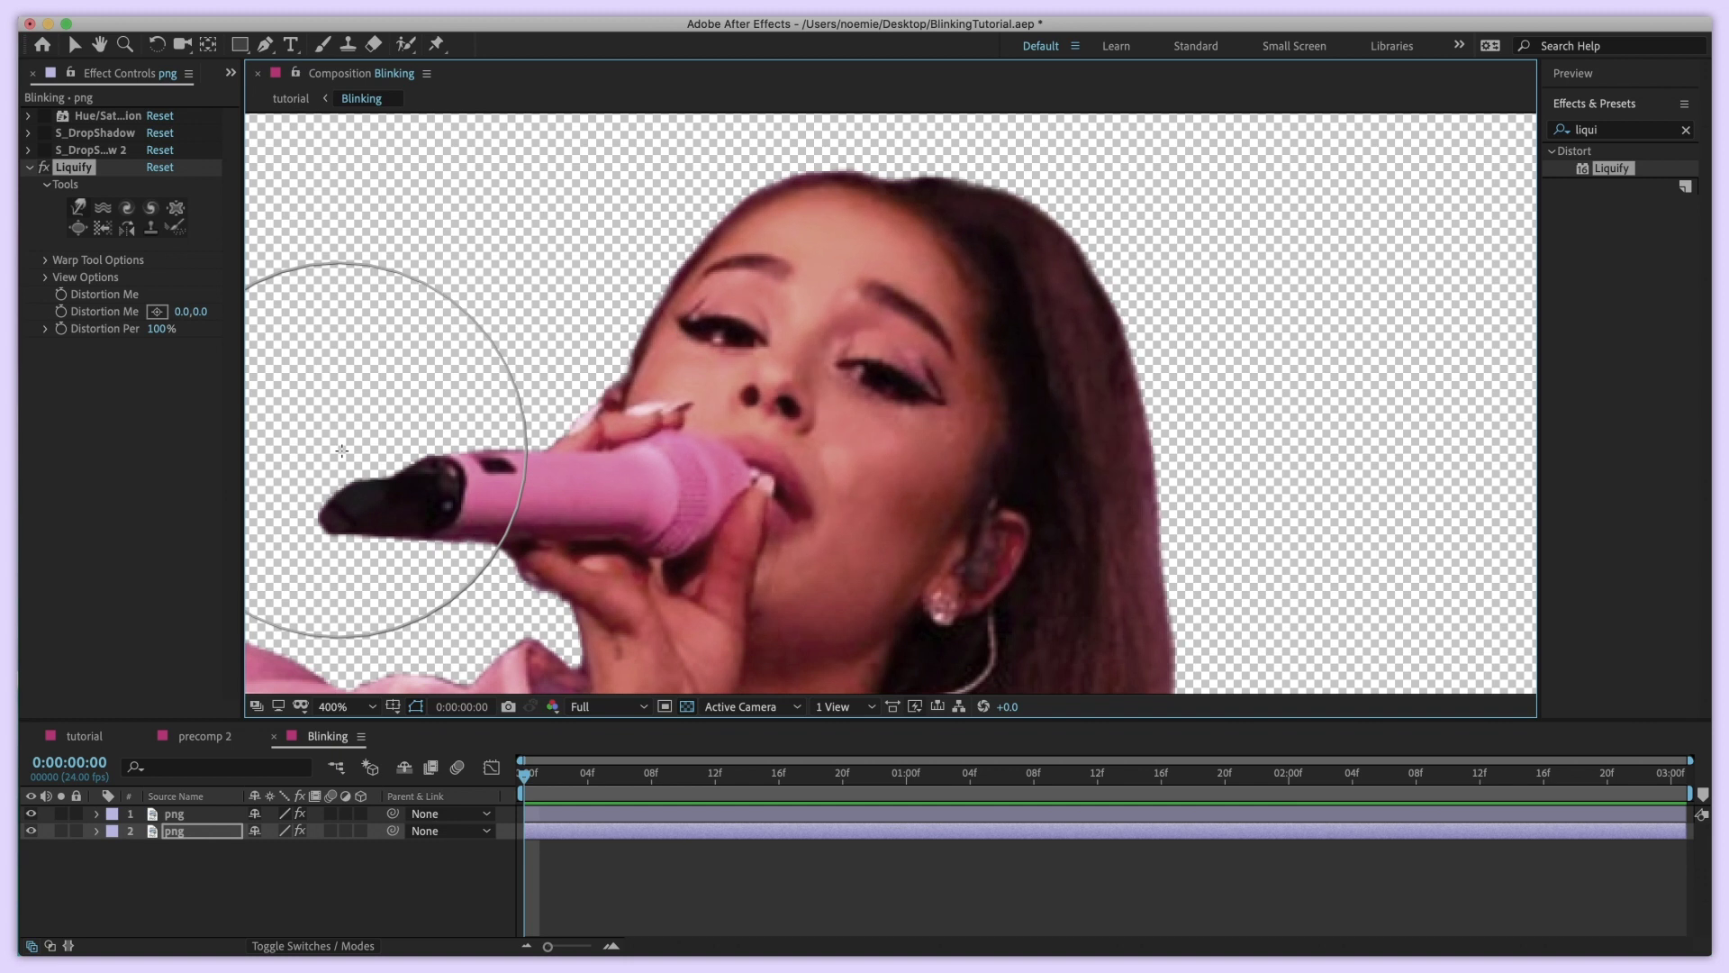
key(v)
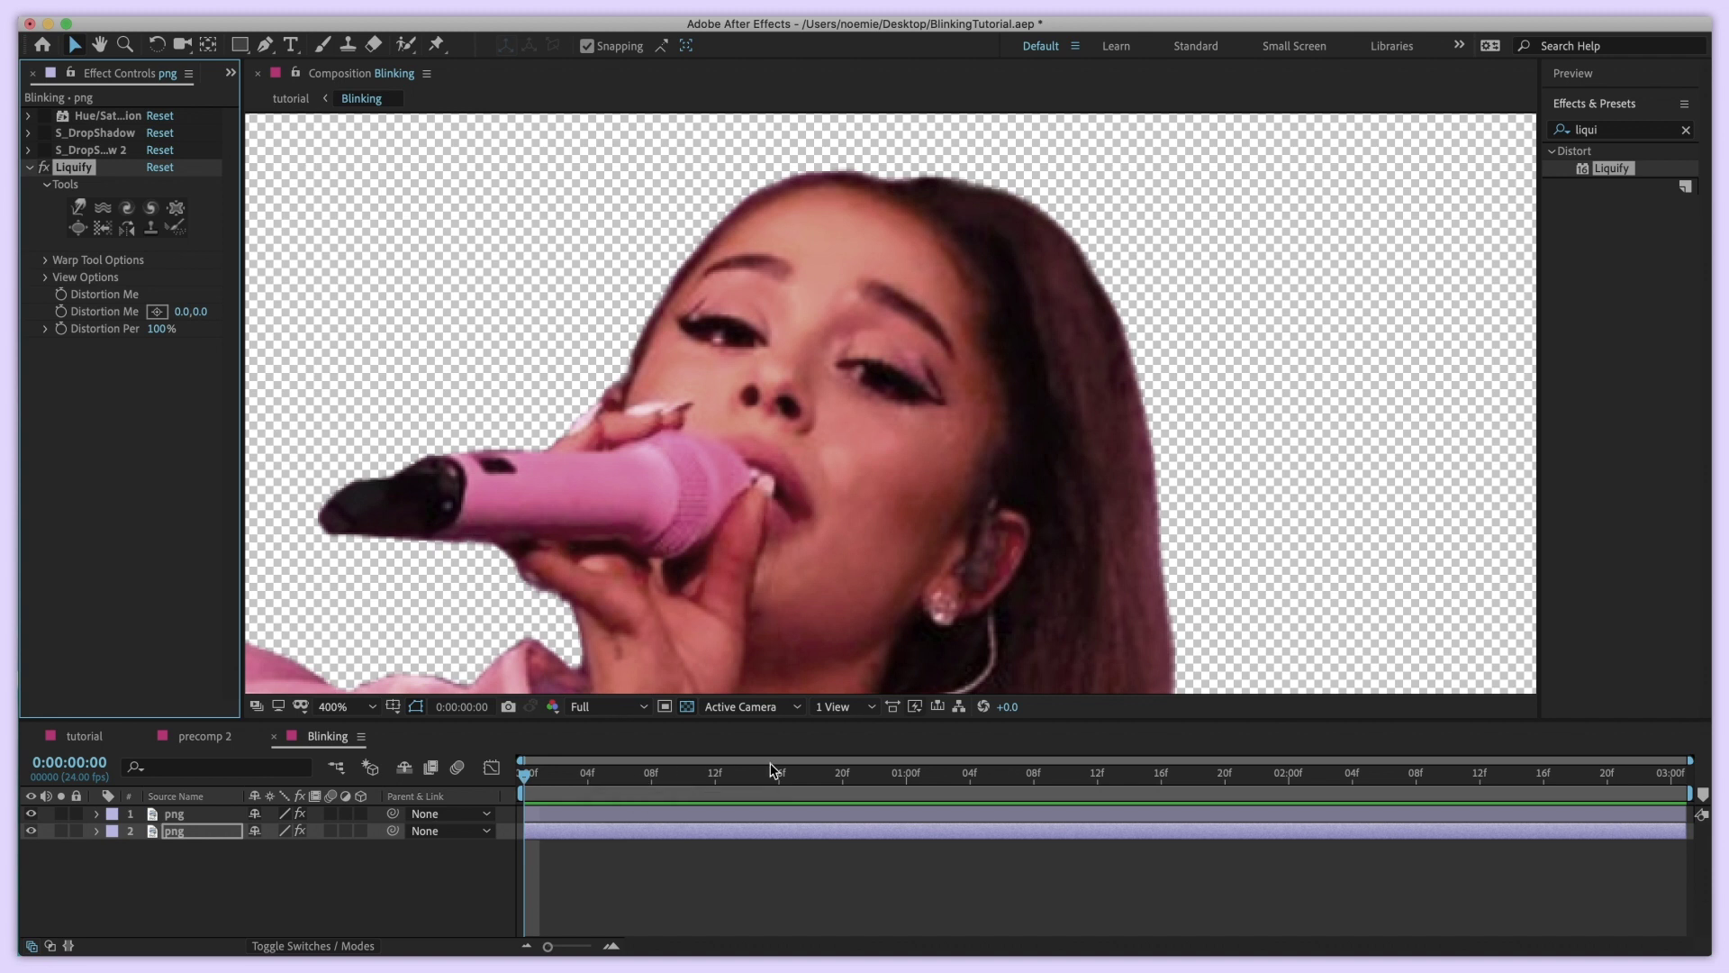
Activate Liquify's Warp tool at frame 12 with its options shown, and undo a trial stroke across the face
click(713, 773)
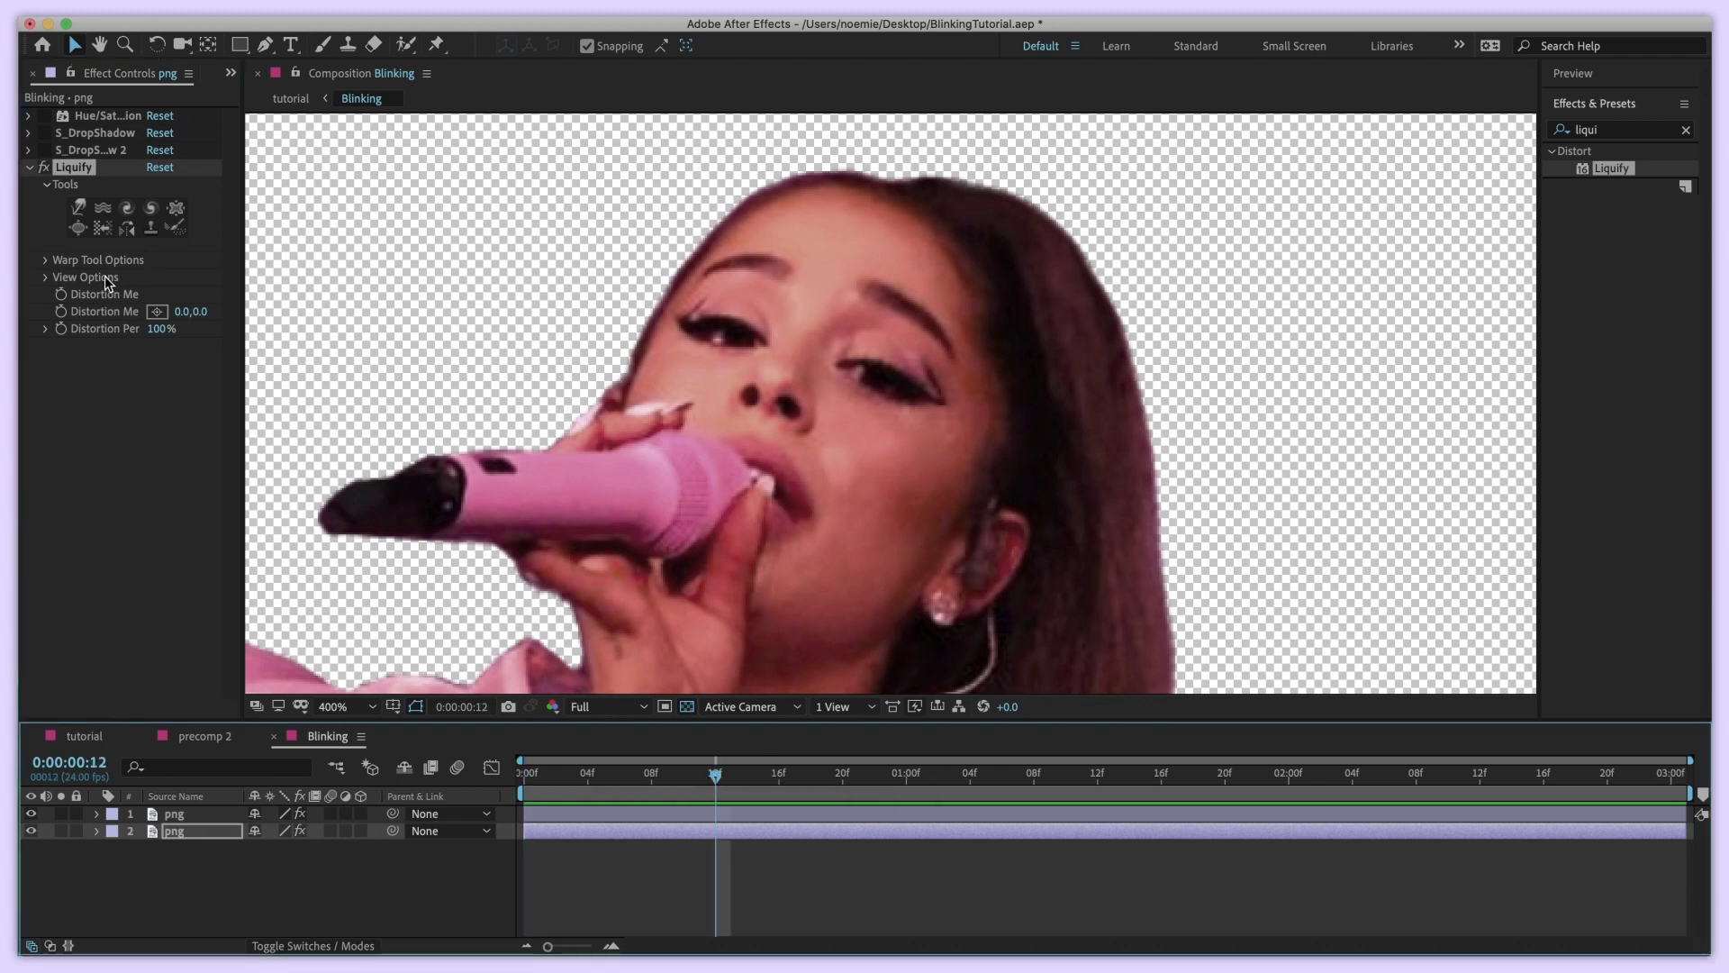
click(81, 209)
click(47, 261)
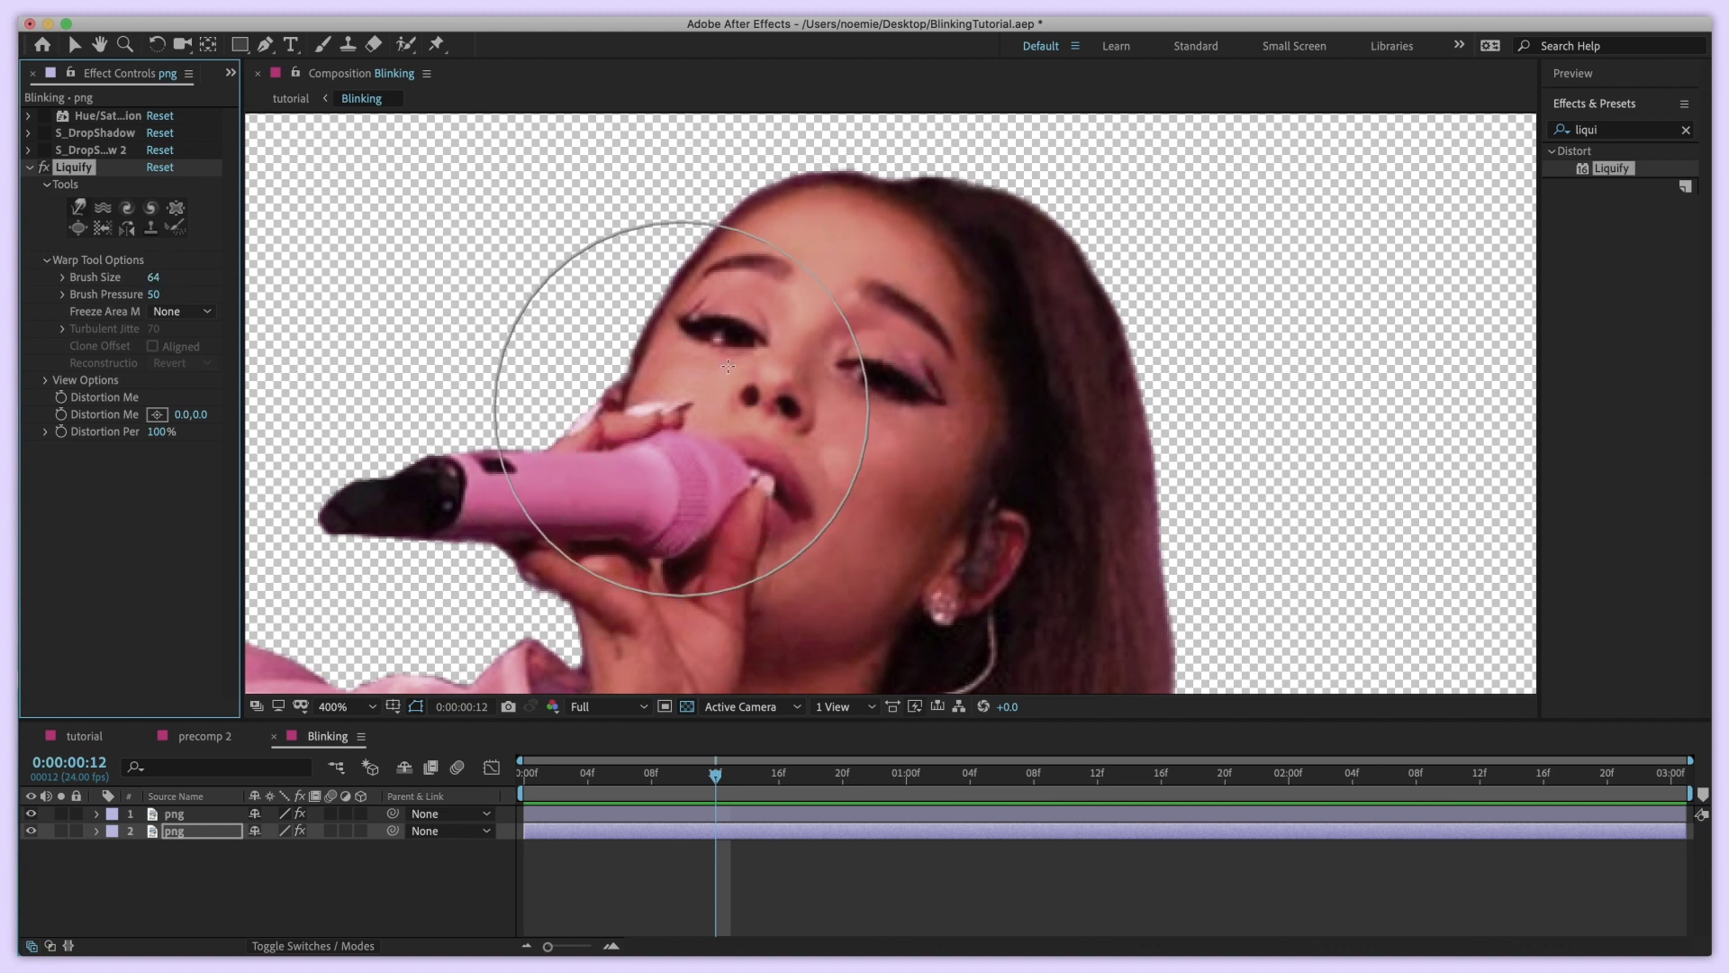
drag(733, 444, 849, 289)
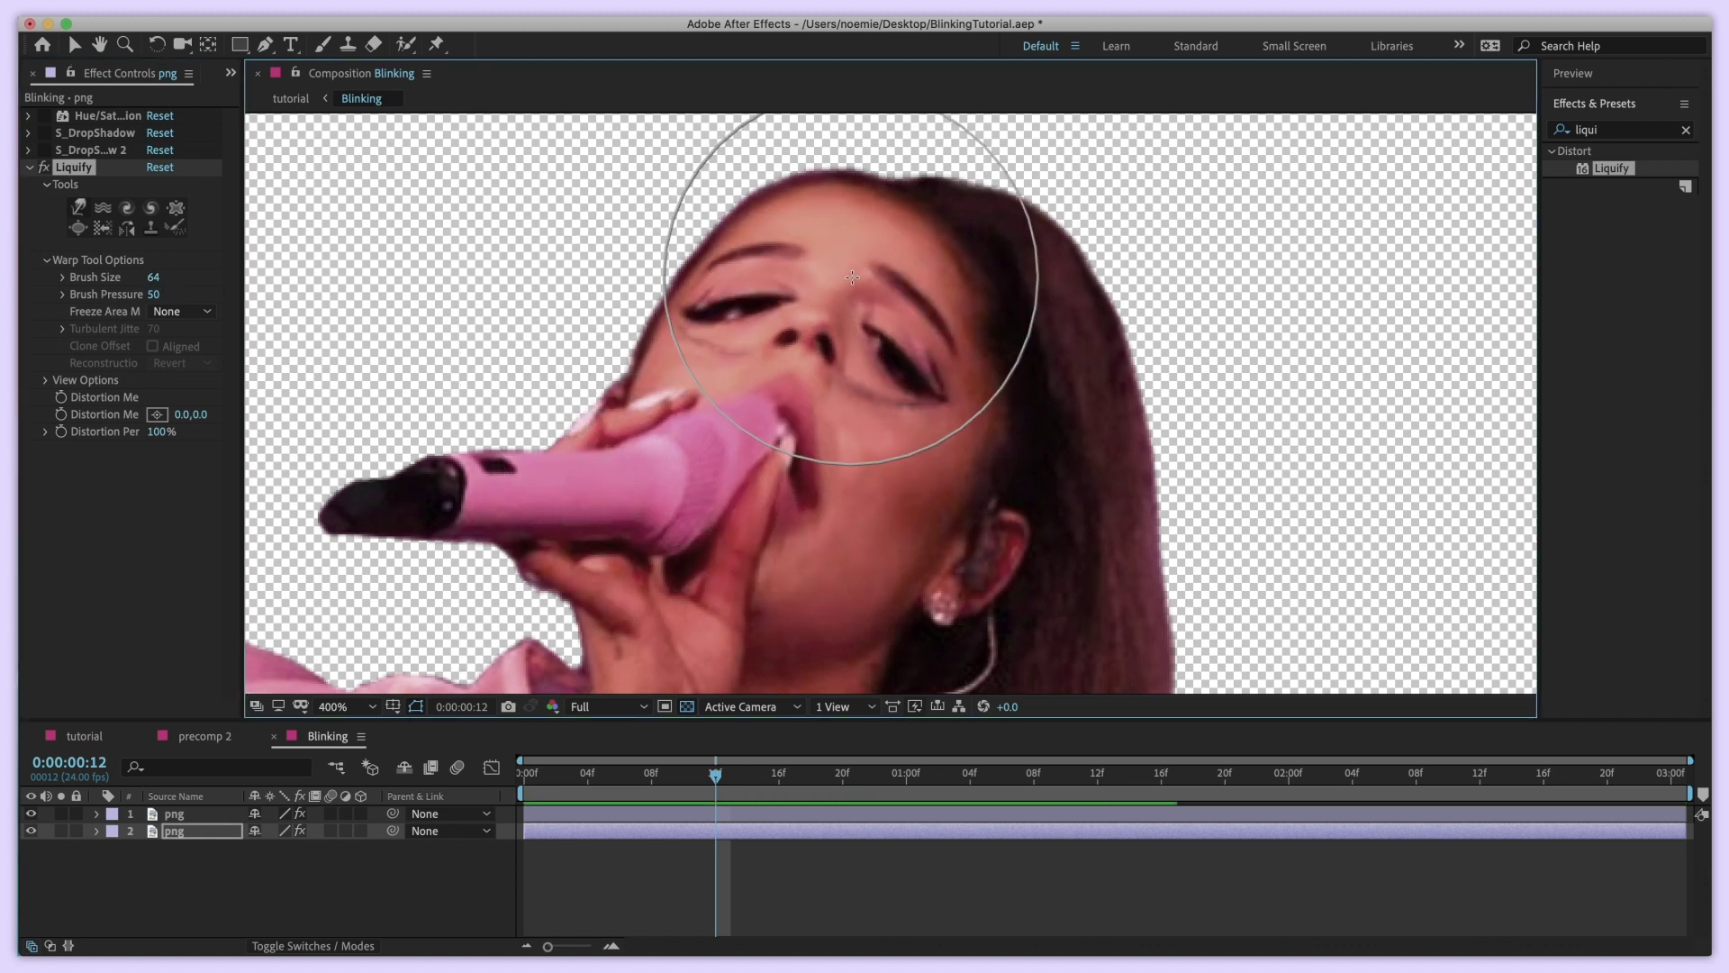
key(super+z)
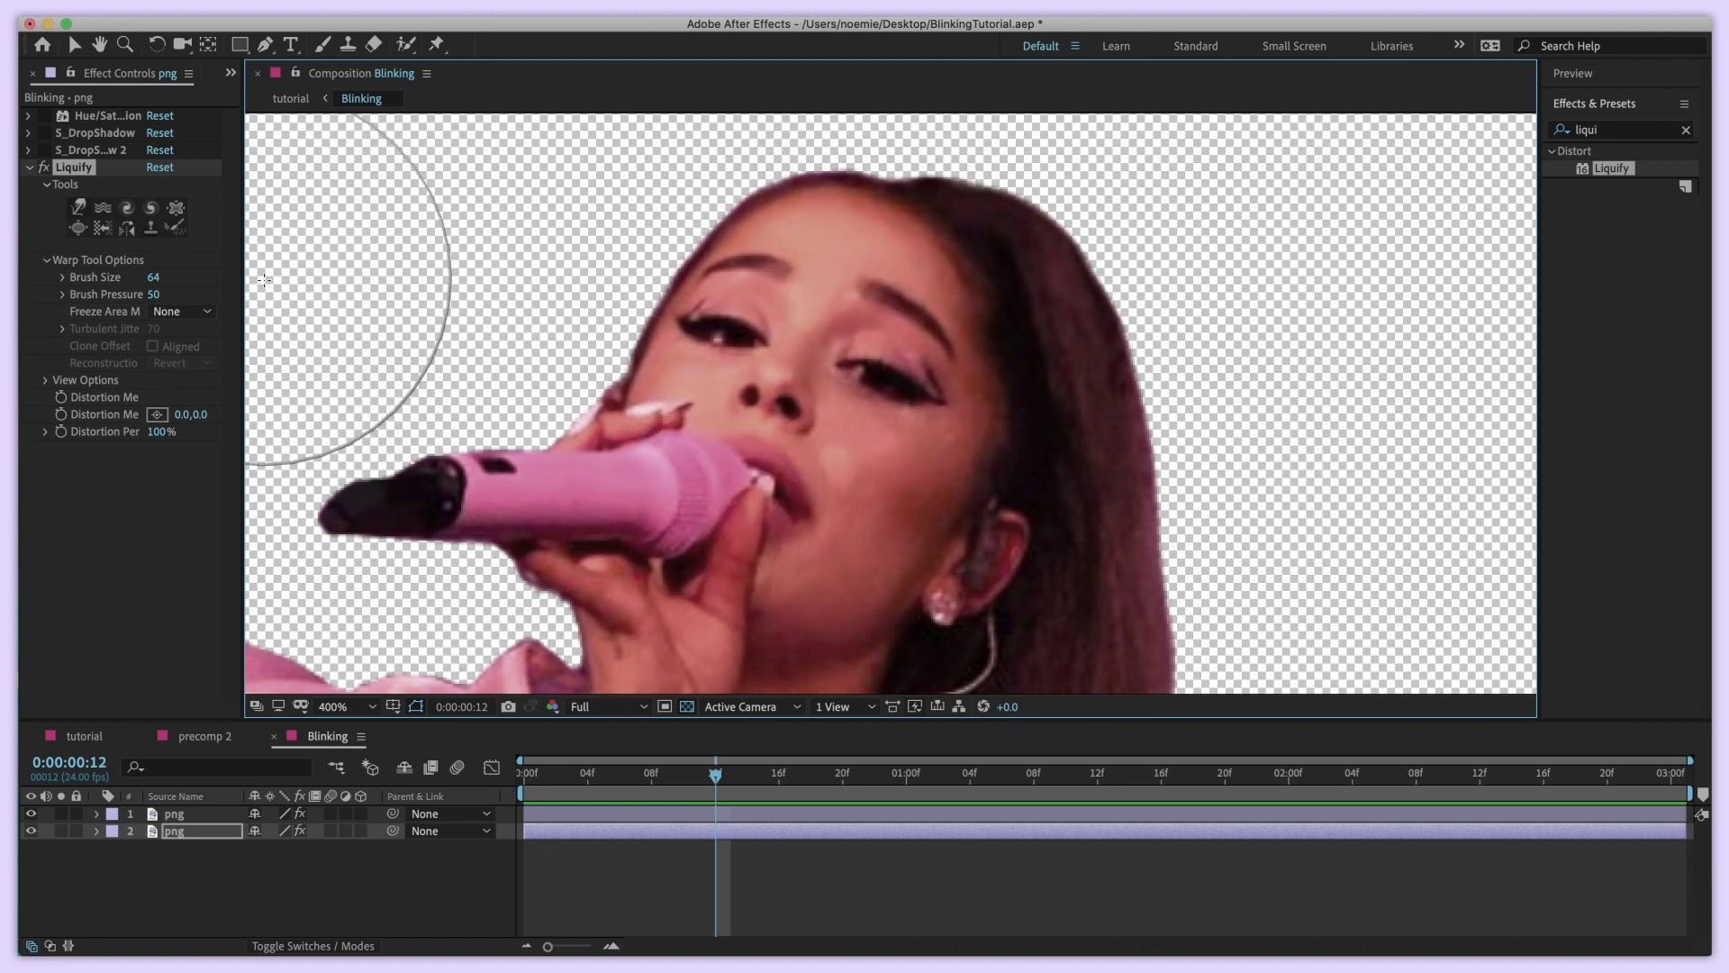
Try Liquify brush sizes of 10 and 5
click(154, 278)
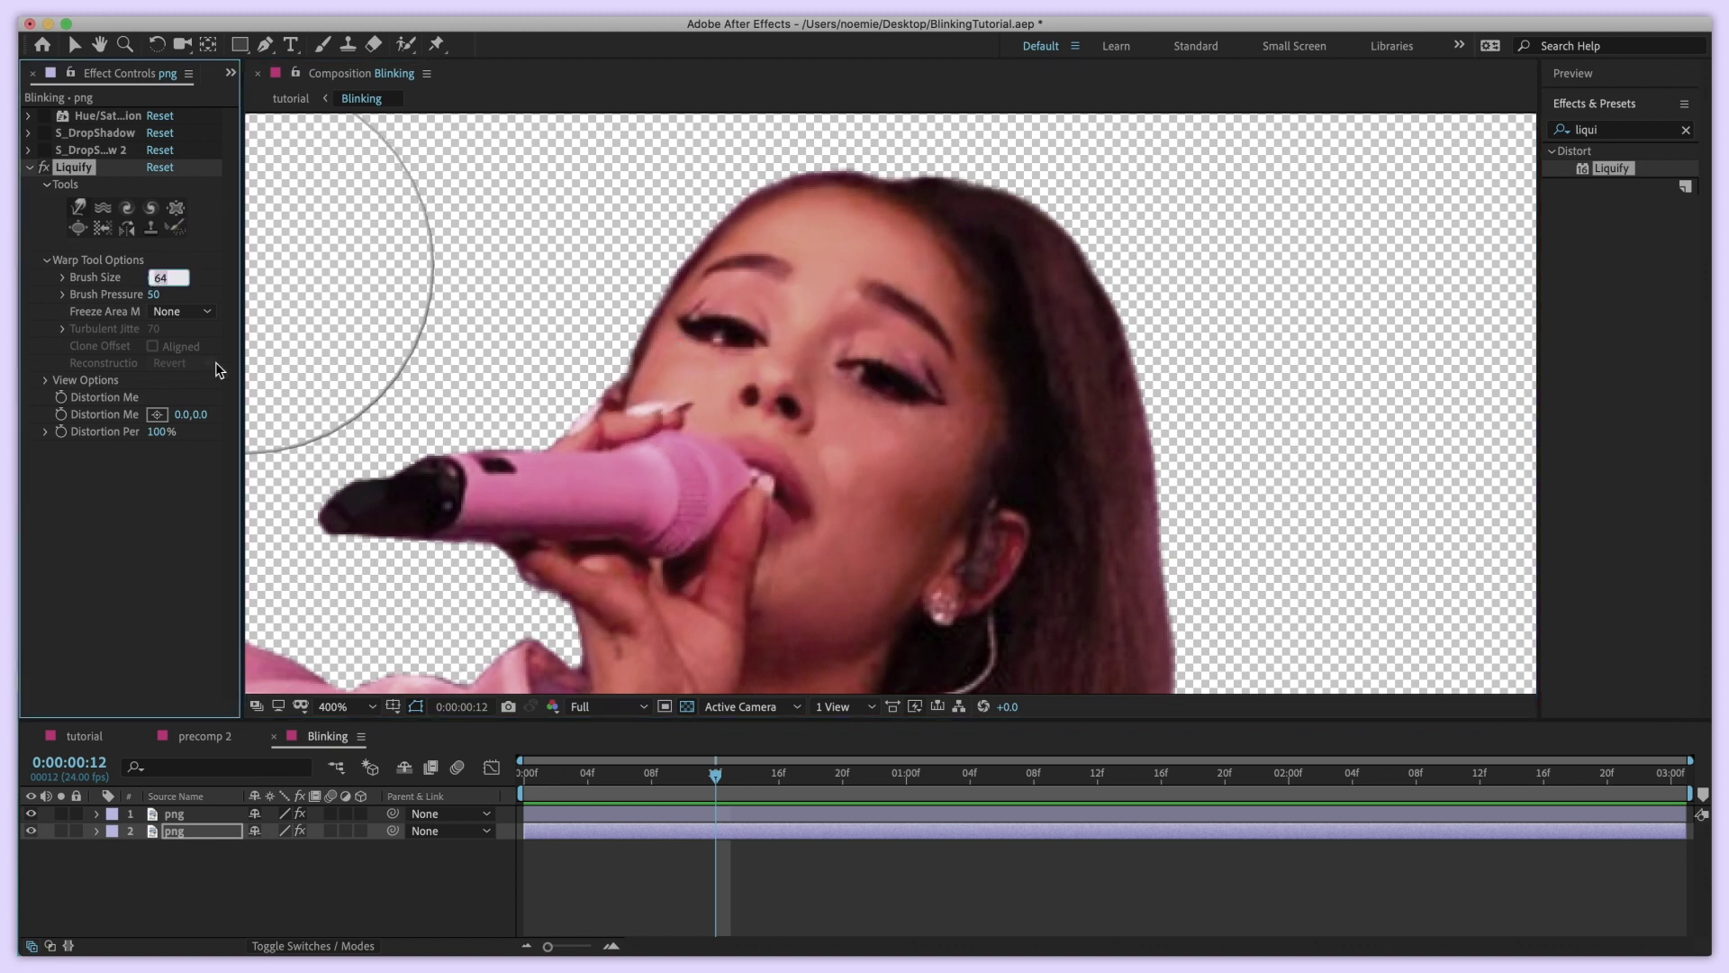
text(10)
key(Return)
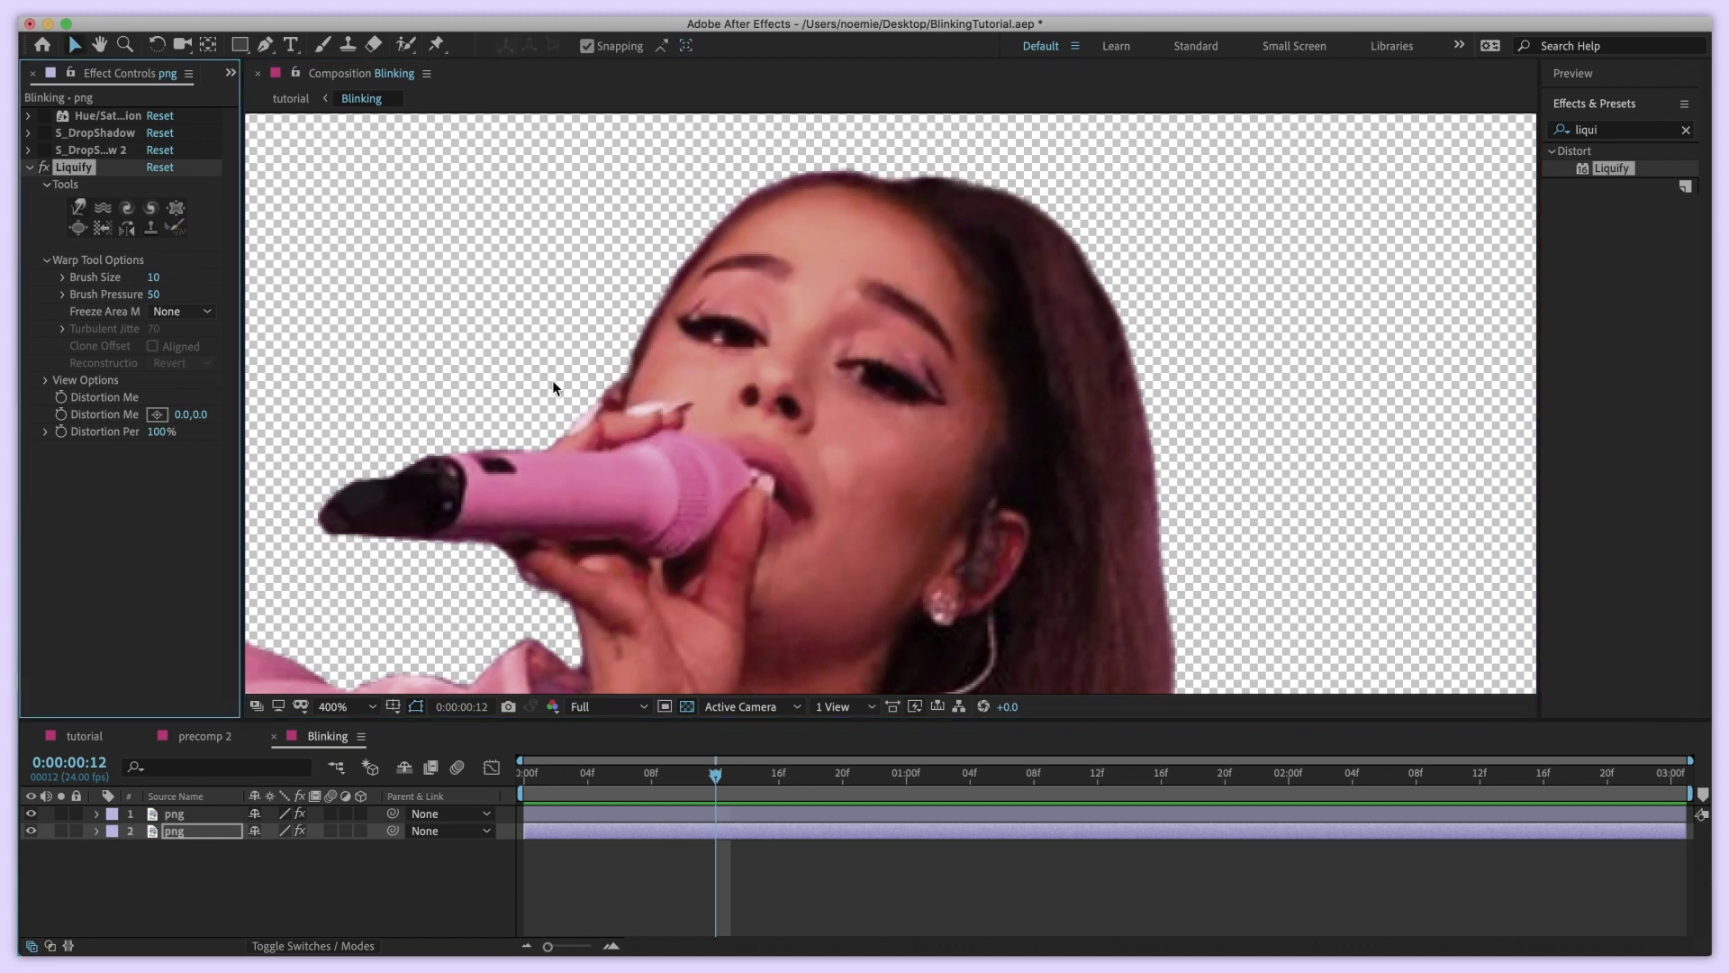
click(168, 277)
text(5)
key(Return)
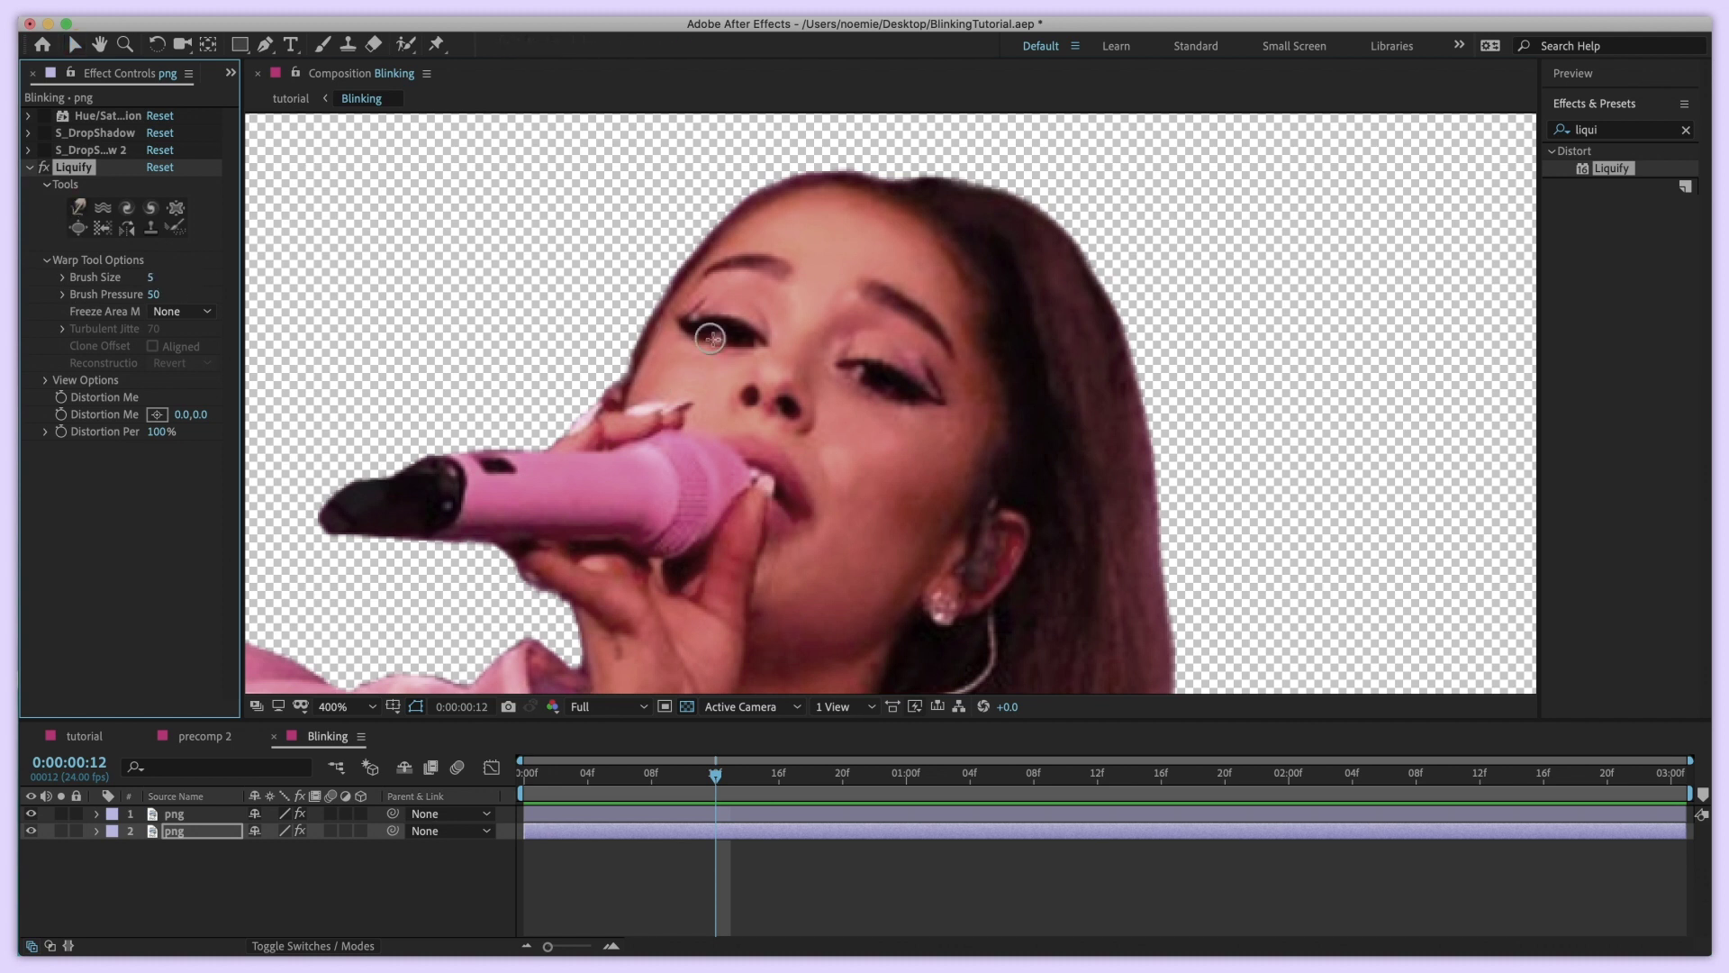
Set the Liquify brush size to 9 and start keyframing Distortion Percentage at frame 12
click(155, 279)
text(9)
key(Return)
drag(240, 419, 329, 420)
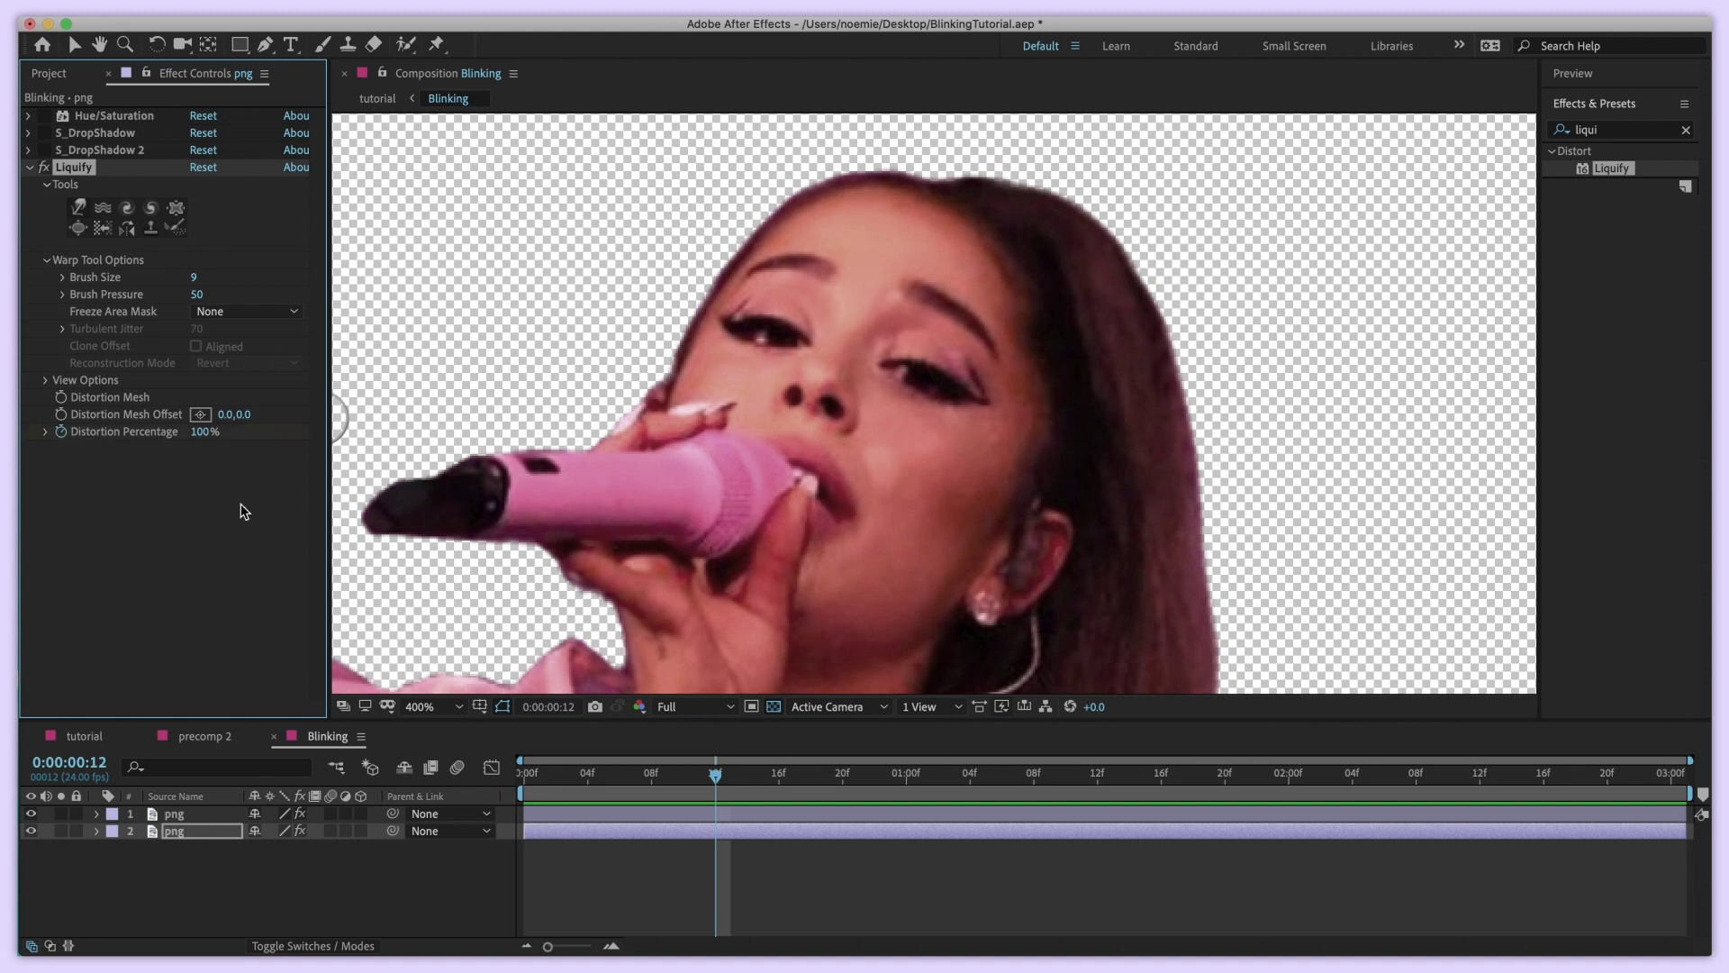
At frame 16, reveal the layer's keyframes and warp the upper lid of the eye on the image's left down over the eye
click(779, 772)
key(u)
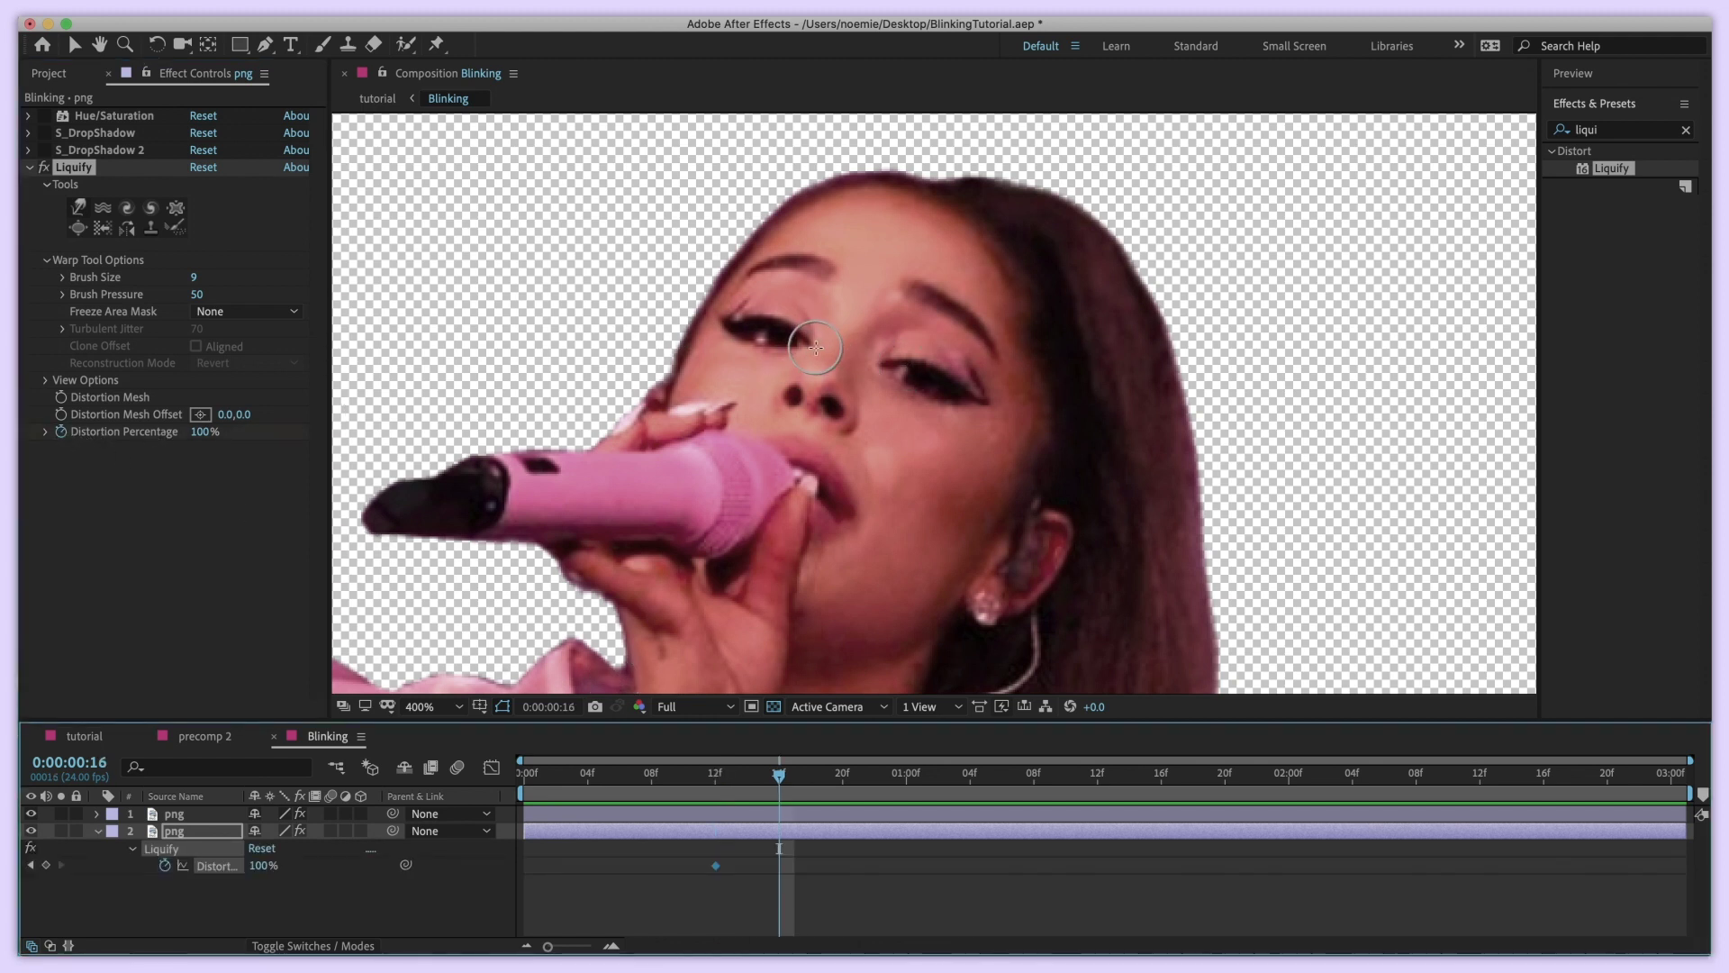
mouse_move(776, 315)
mouse_down()
mouse_move(762, 351)
mouse_move(765, 304)
mouse_move(744, 332)
mouse_move(784, 316)
mouse_move(791, 350)
mouse_move(770, 310)
mouse_move(758, 338)
mouse_move(839, 329)
mouse_move(825, 348)
mouse_move(754, 318)
mouse_up()
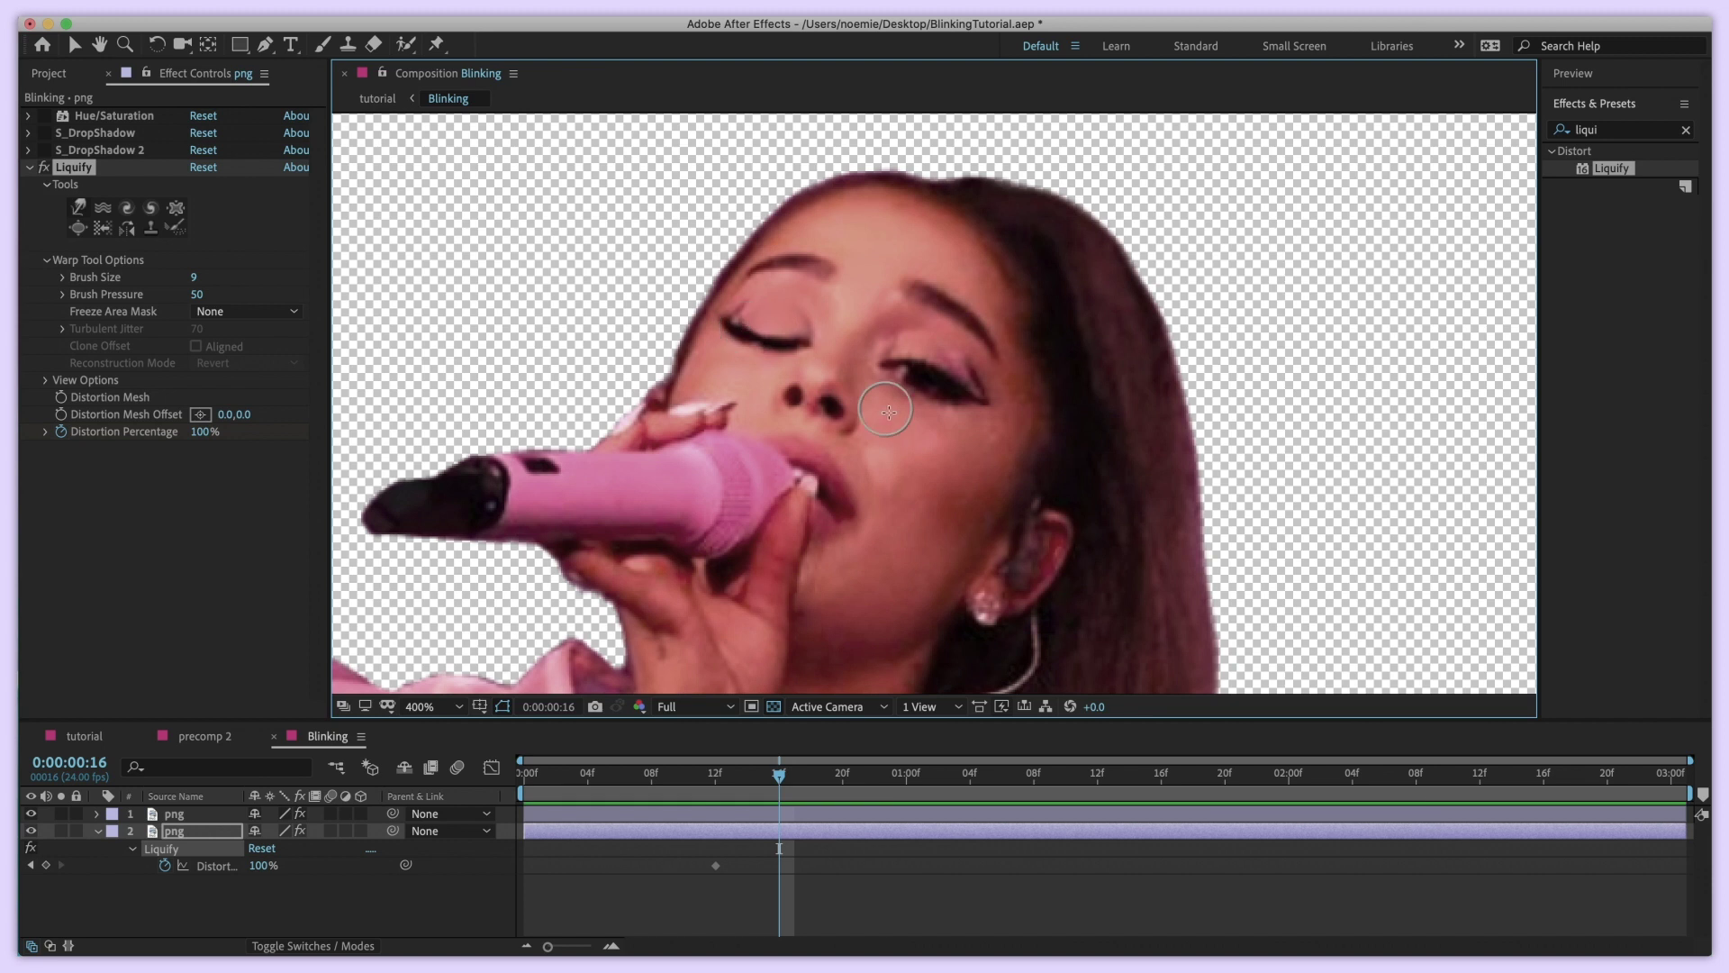
mouse_move(782, 317)
mouse_down()
mouse_move(739, 315)
mouse_move(770, 335)
mouse_up()
Warp the upper lid of the eye on the image's right down to close it, and check it with the upper png layer hidden
drag(932, 344, 949, 382)
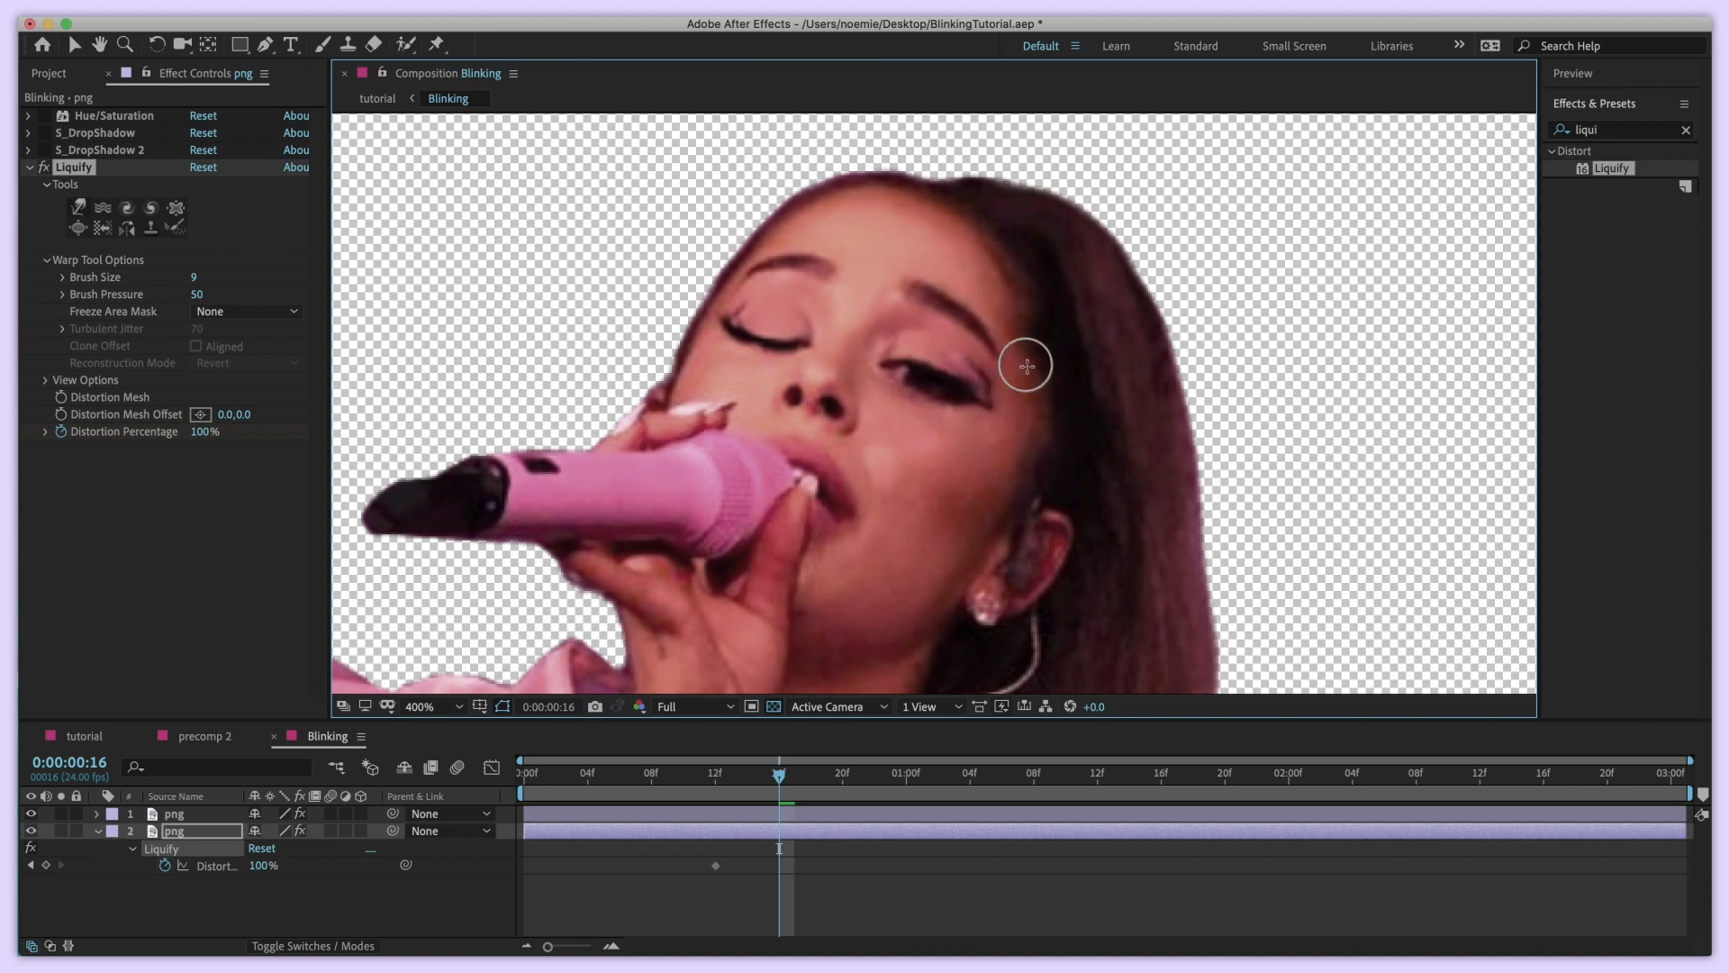
key(super+z)
key(super+z)
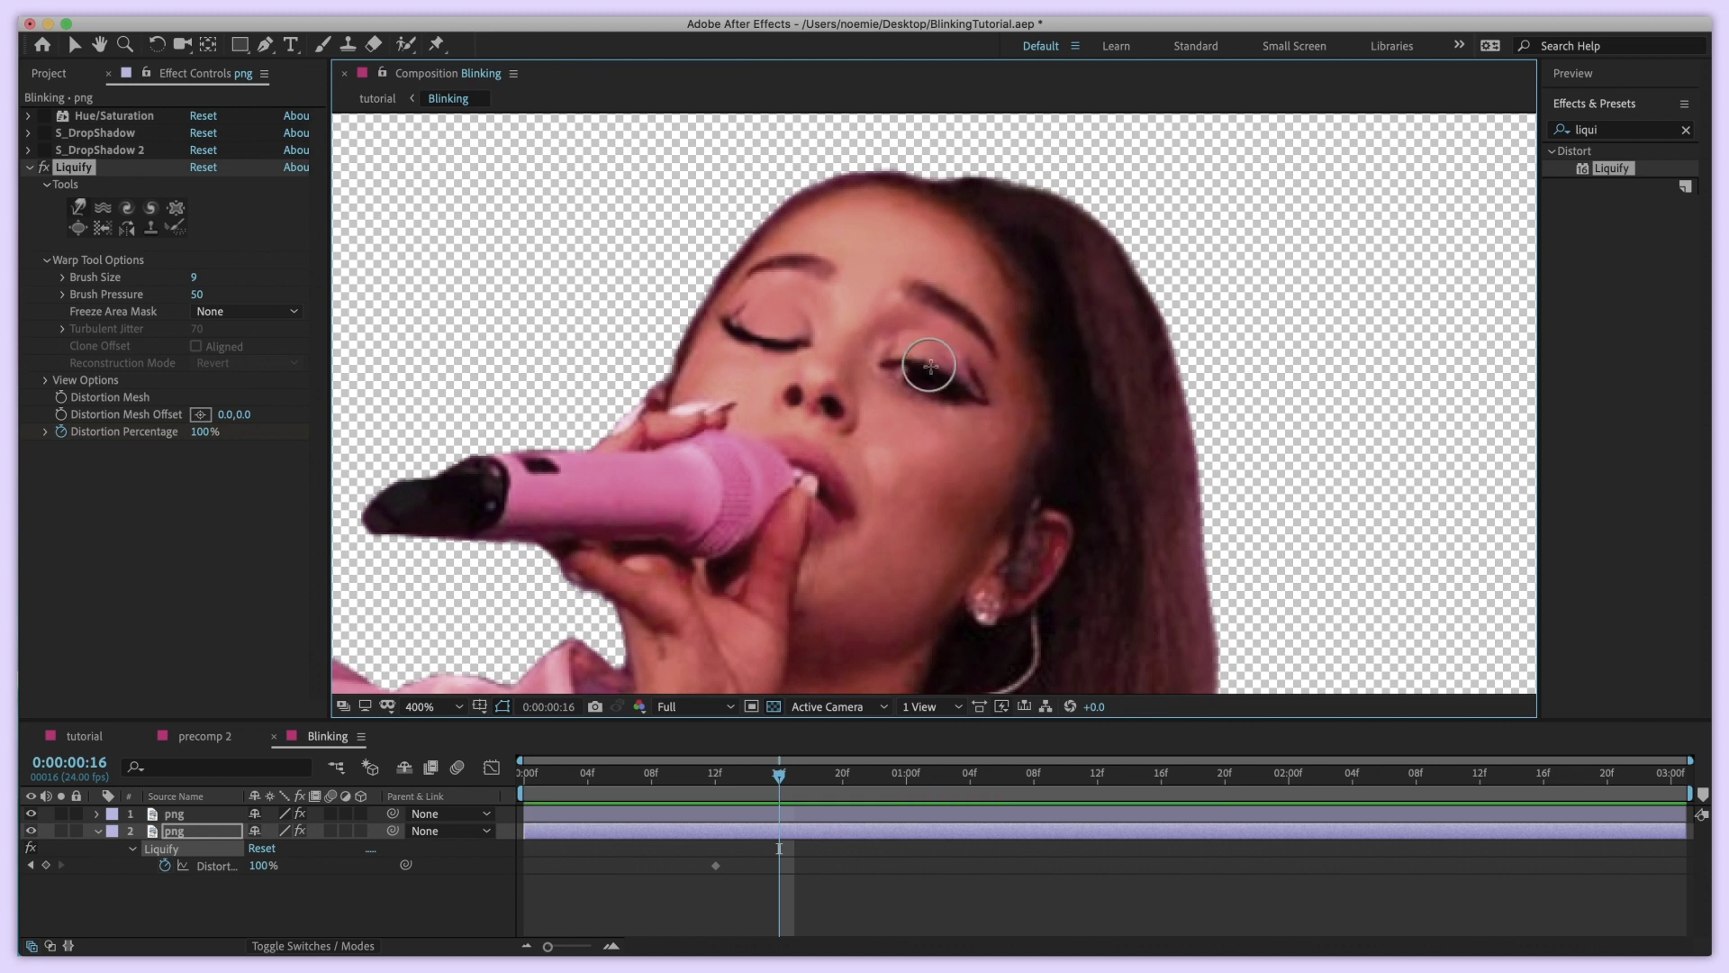
mouse_move(918, 344)
mouse_down()
mouse_move(888, 381)
mouse_move(933, 348)
mouse_move(941, 404)
mouse_move(919, 363)
mouse_move(913, 391)
mouse_move(955, 372)
mouse_move(951, 407)
mouse_up()
click(31, 821)
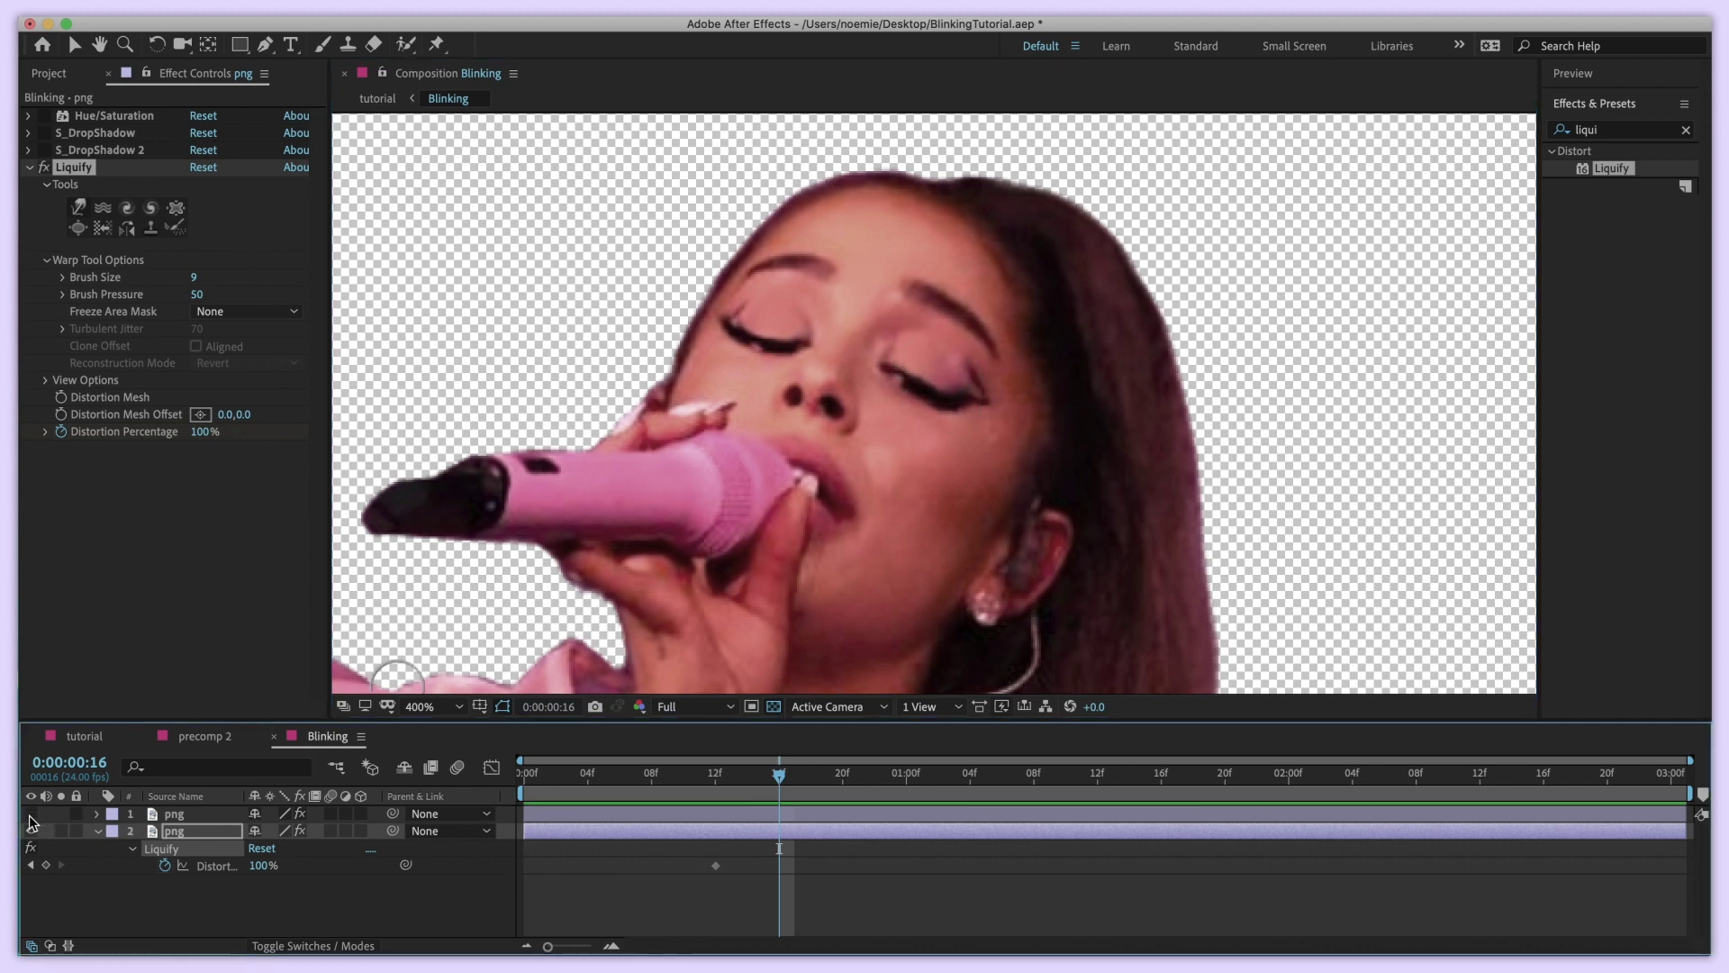
click(31, 814)
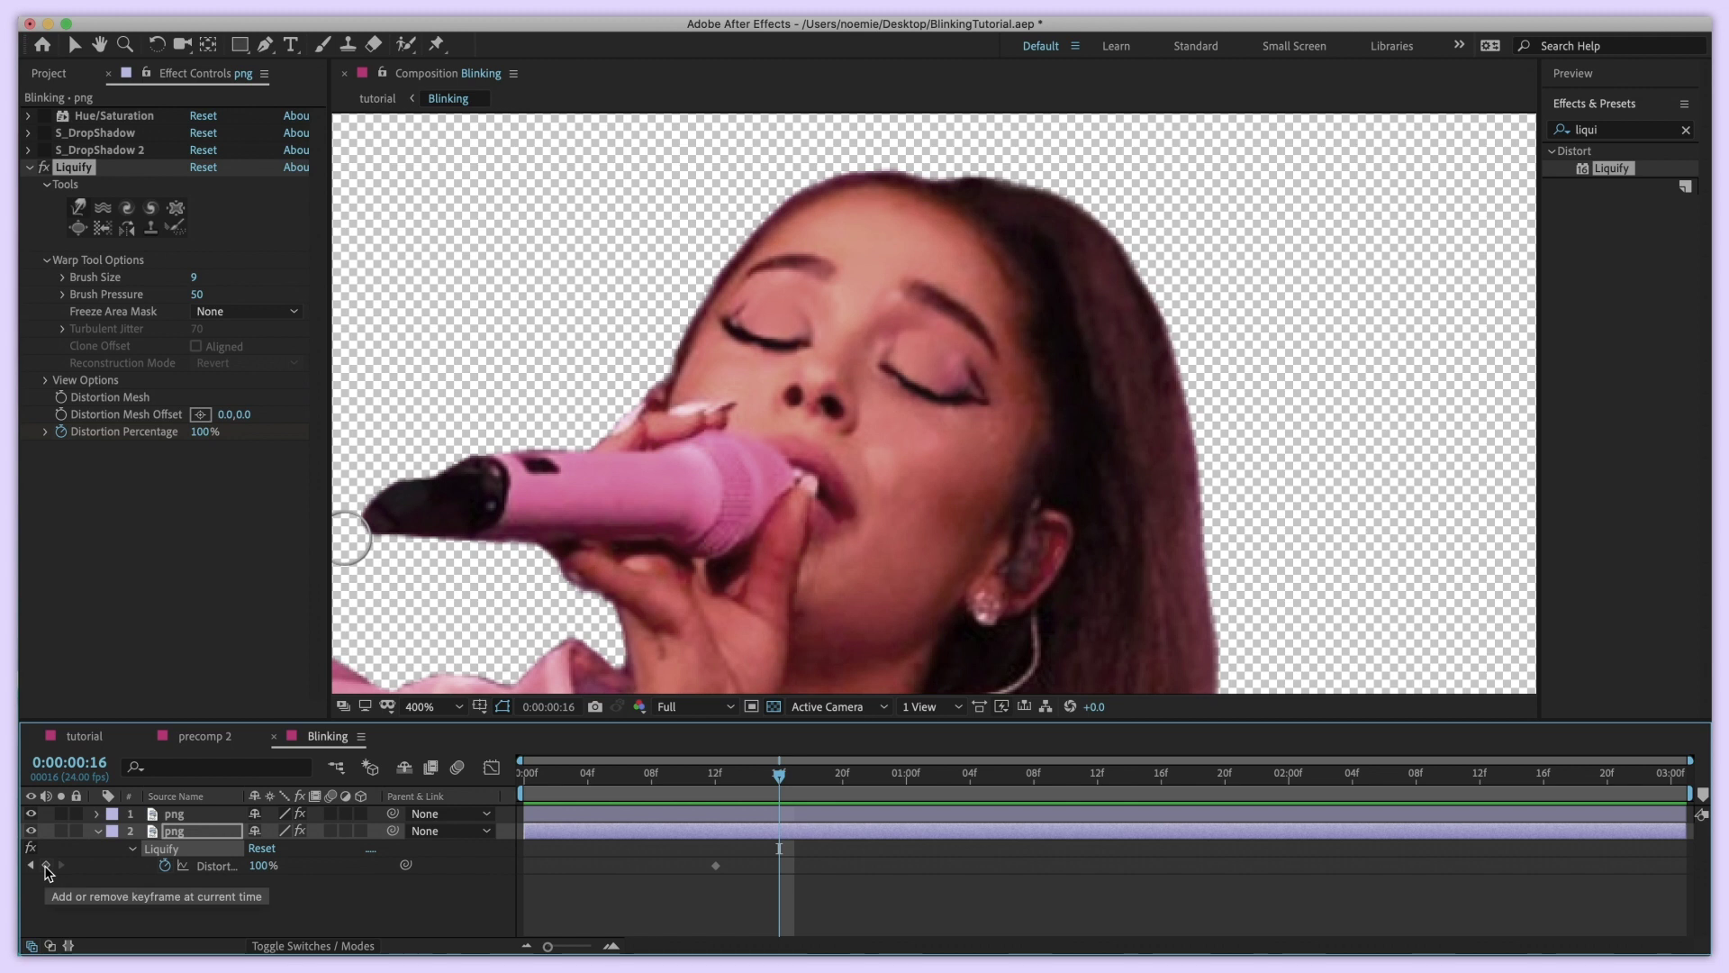
Keyframe Distortion Percentage at 100% on frame 16 and at 0% on frames 12 and 20
click(46, 865)
click(72, 47)
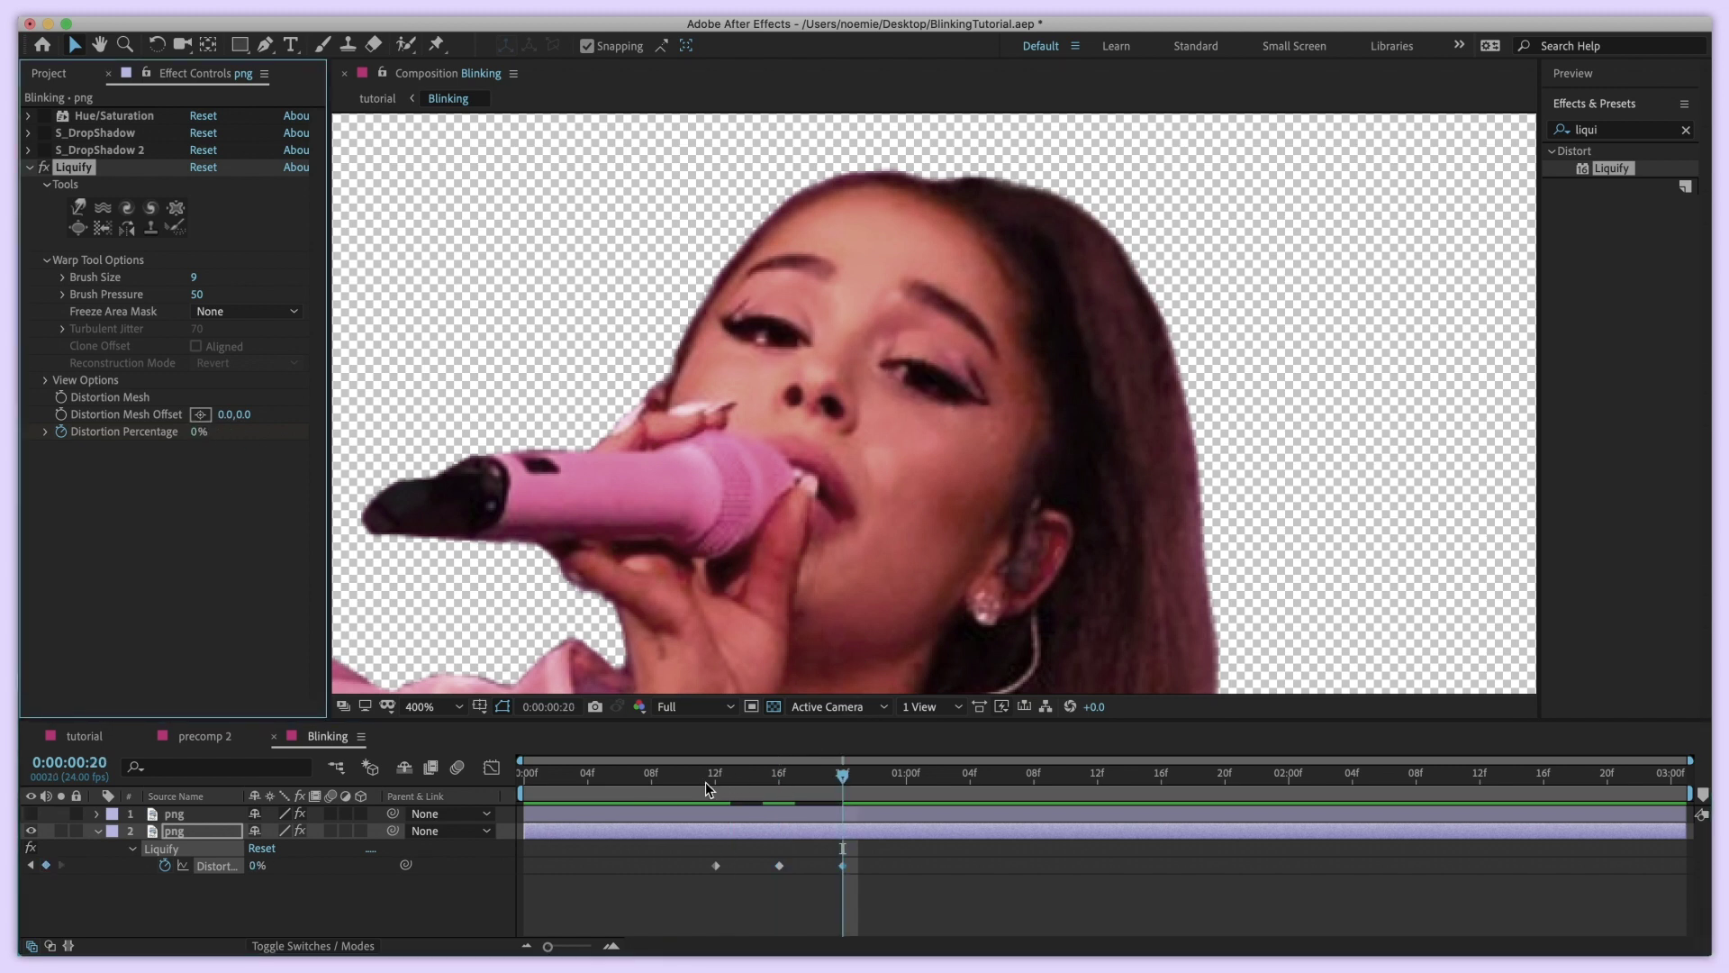
click(715, 780)
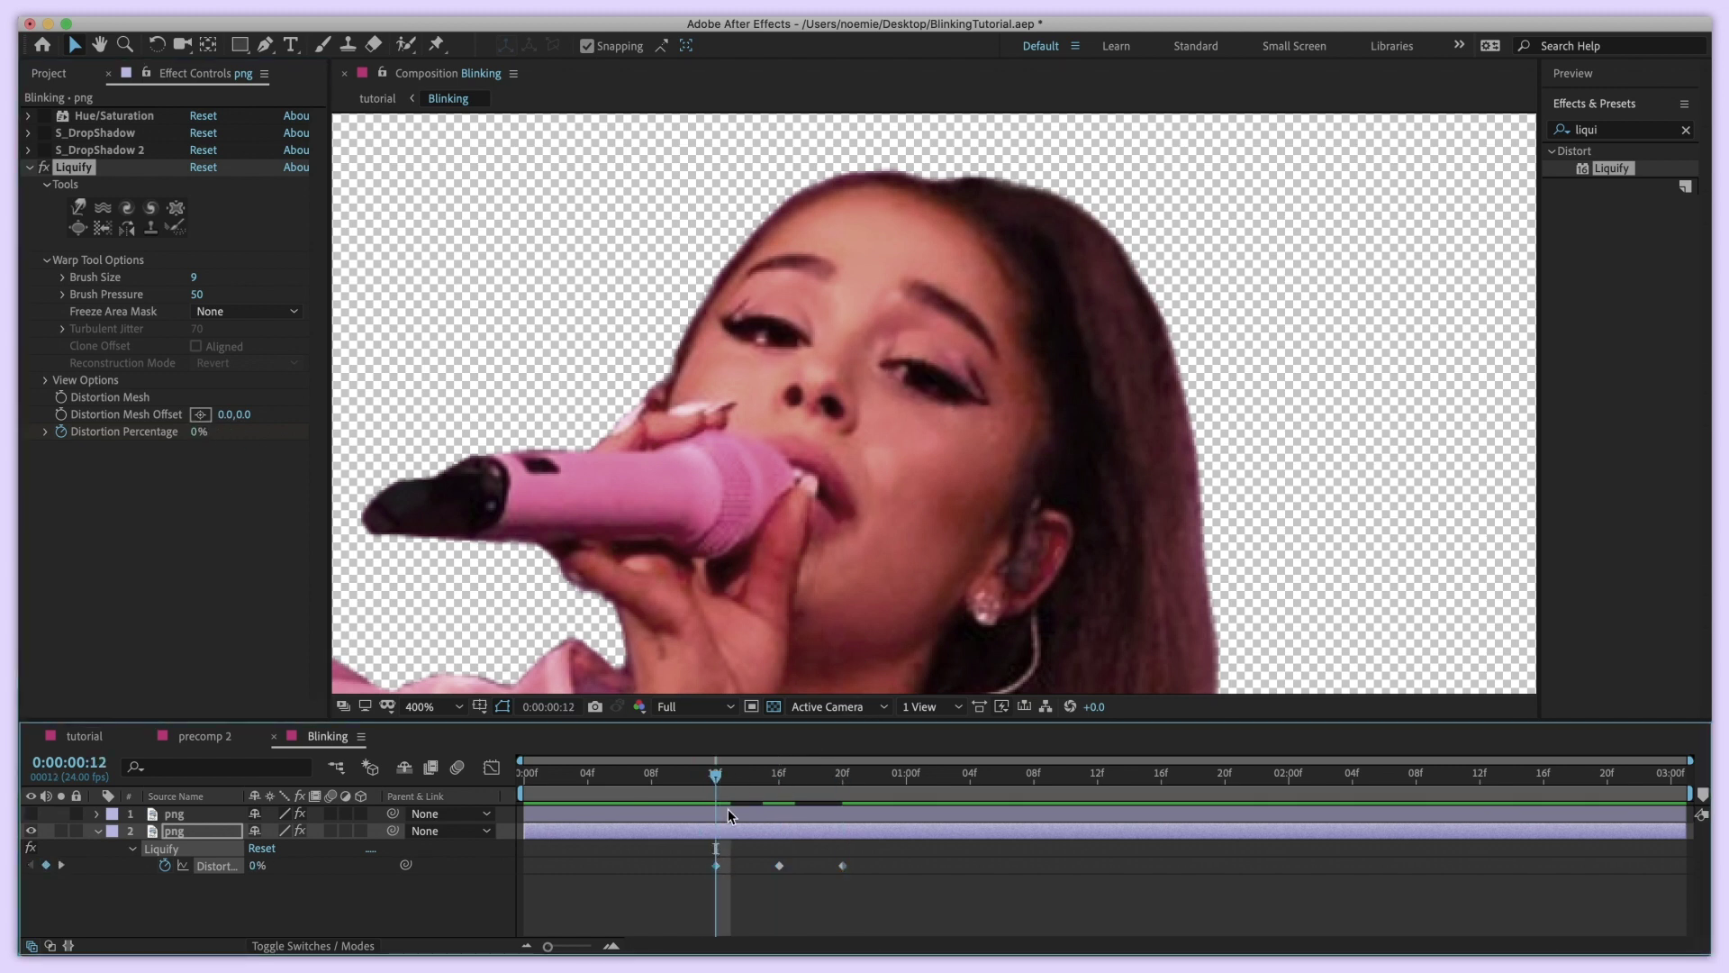
Scrub between frames 10 and 16 to check the lid movement, and show the upper png layer
click(780, 788)
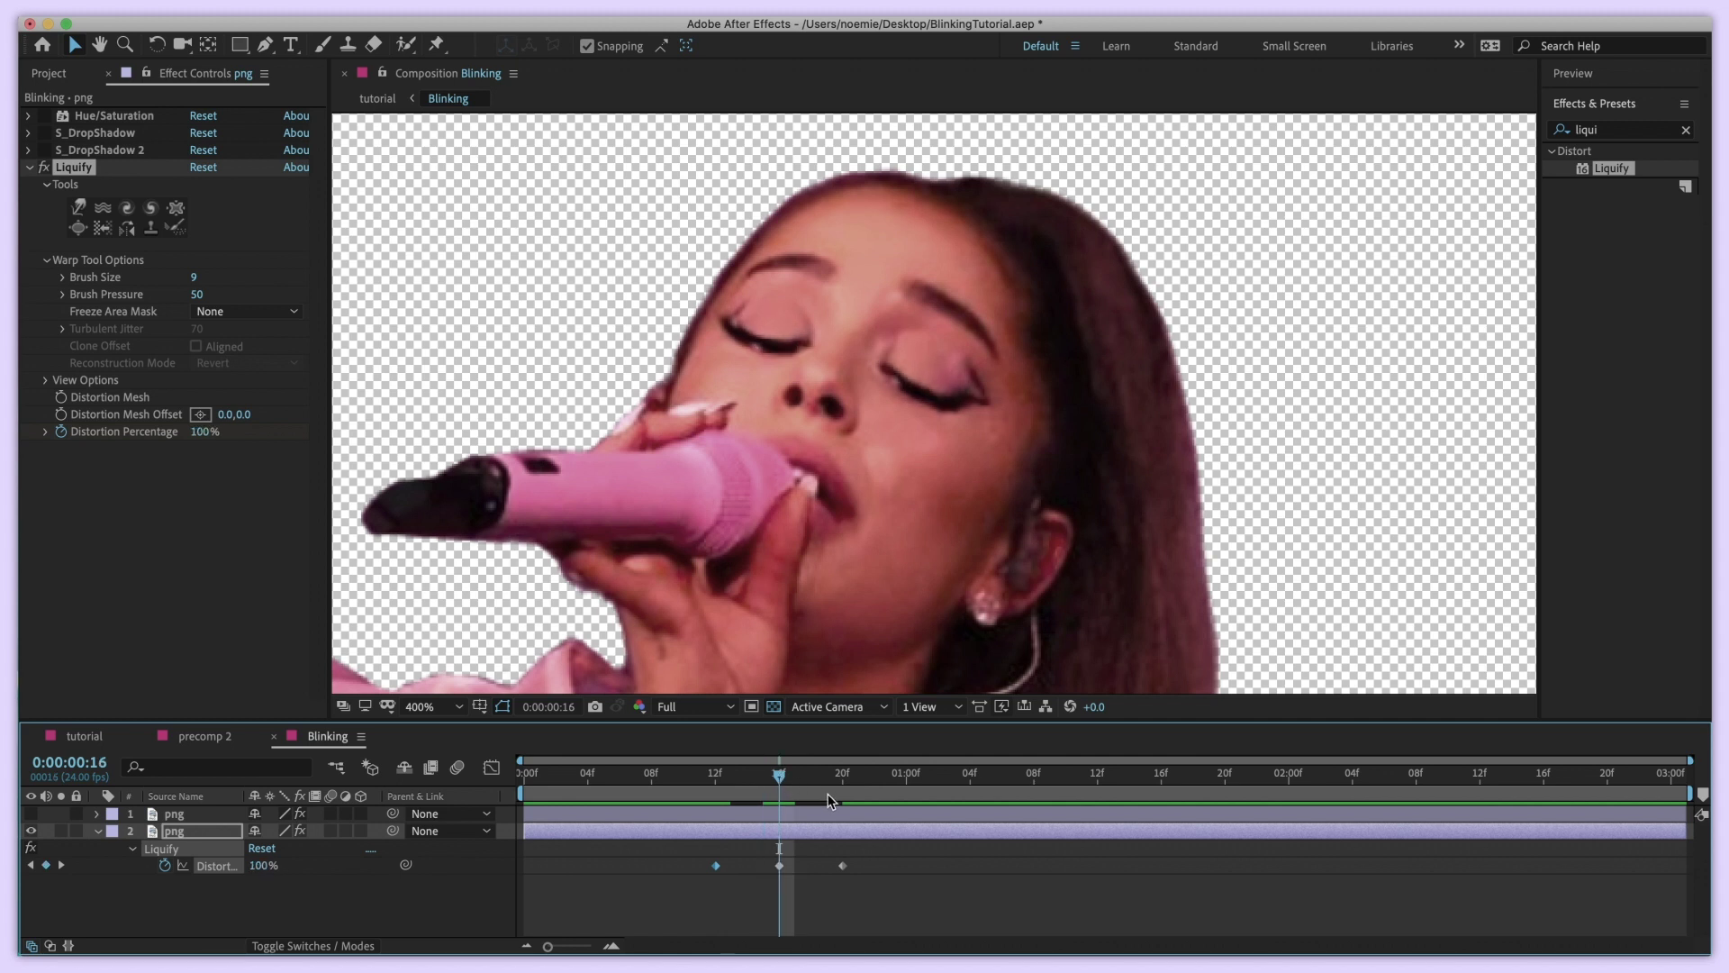
click(684, 788)
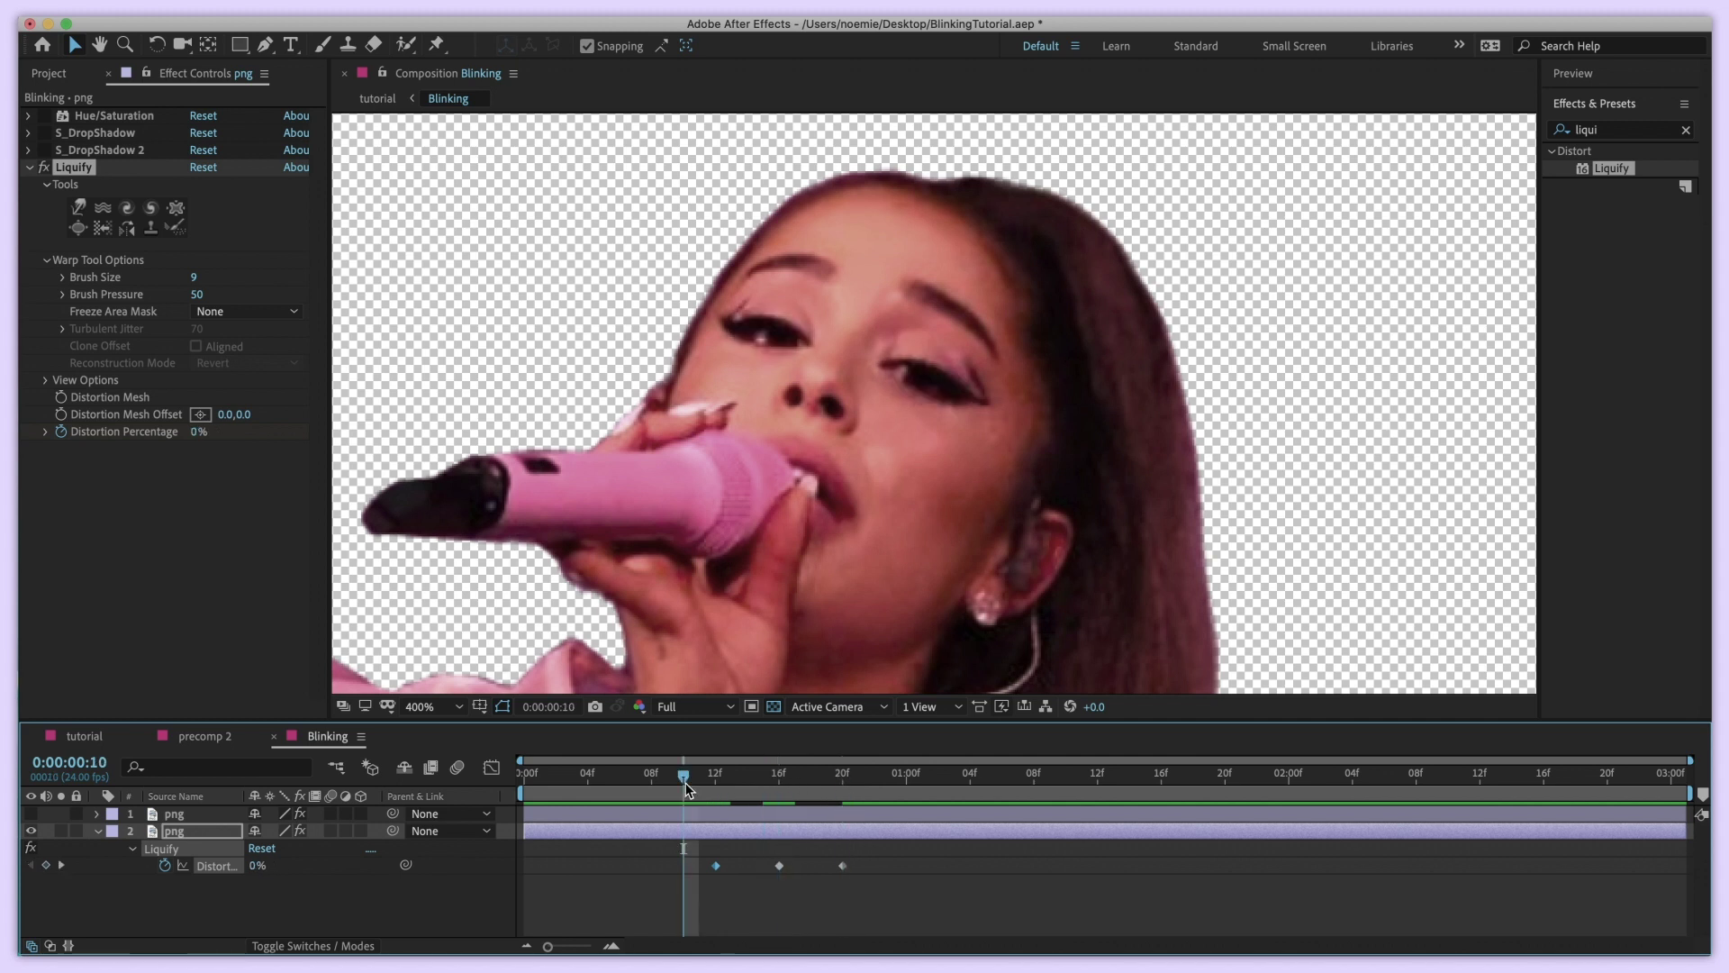
click(749, 778)
drag(748, 774, 781, 782)
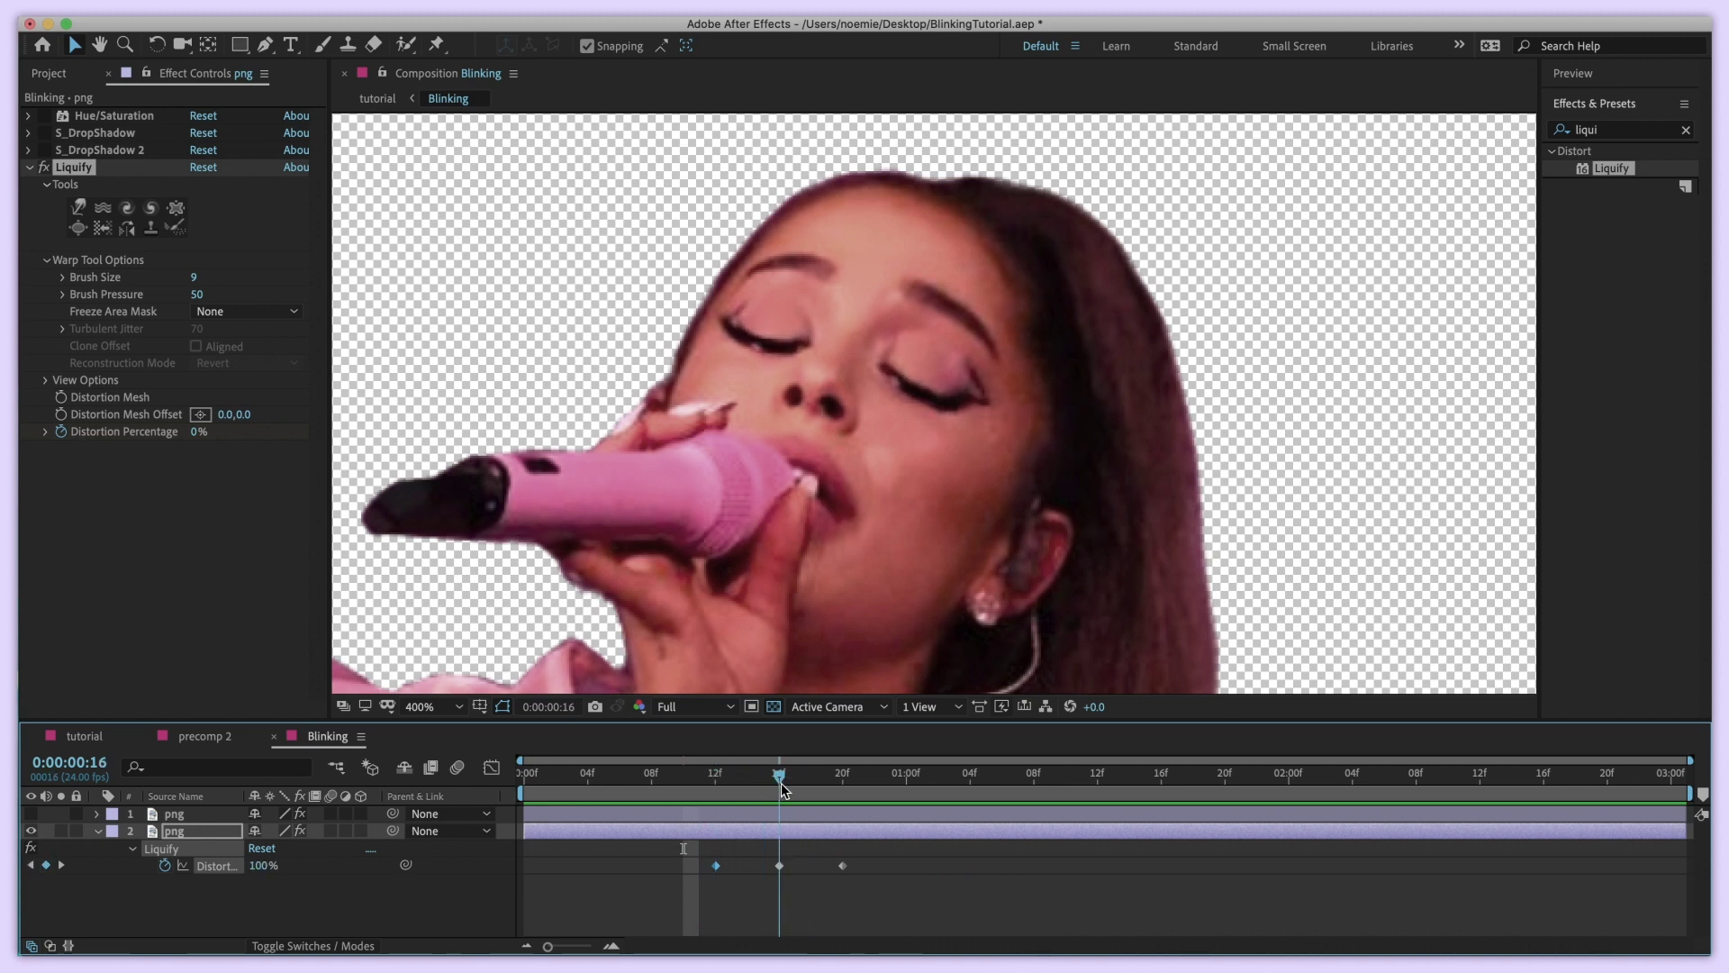
click(31, 813)
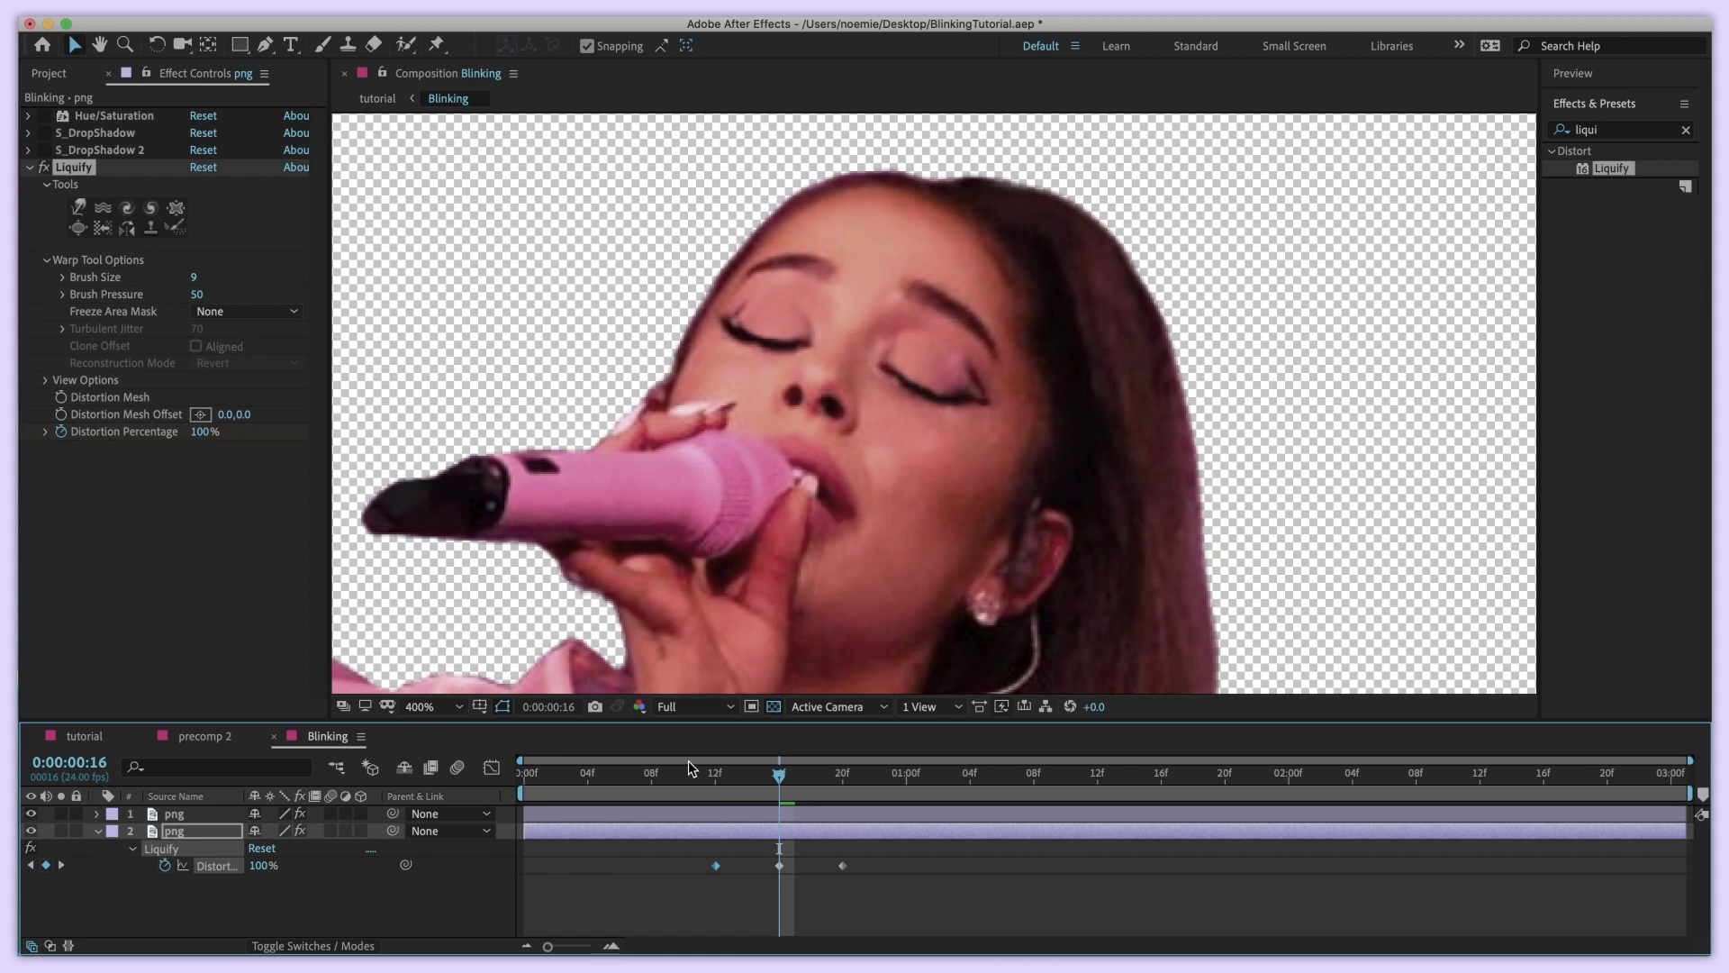
Apply Easy Ease to all three Distortion Percentage keyframes
drag(655, 842, 930, 889)
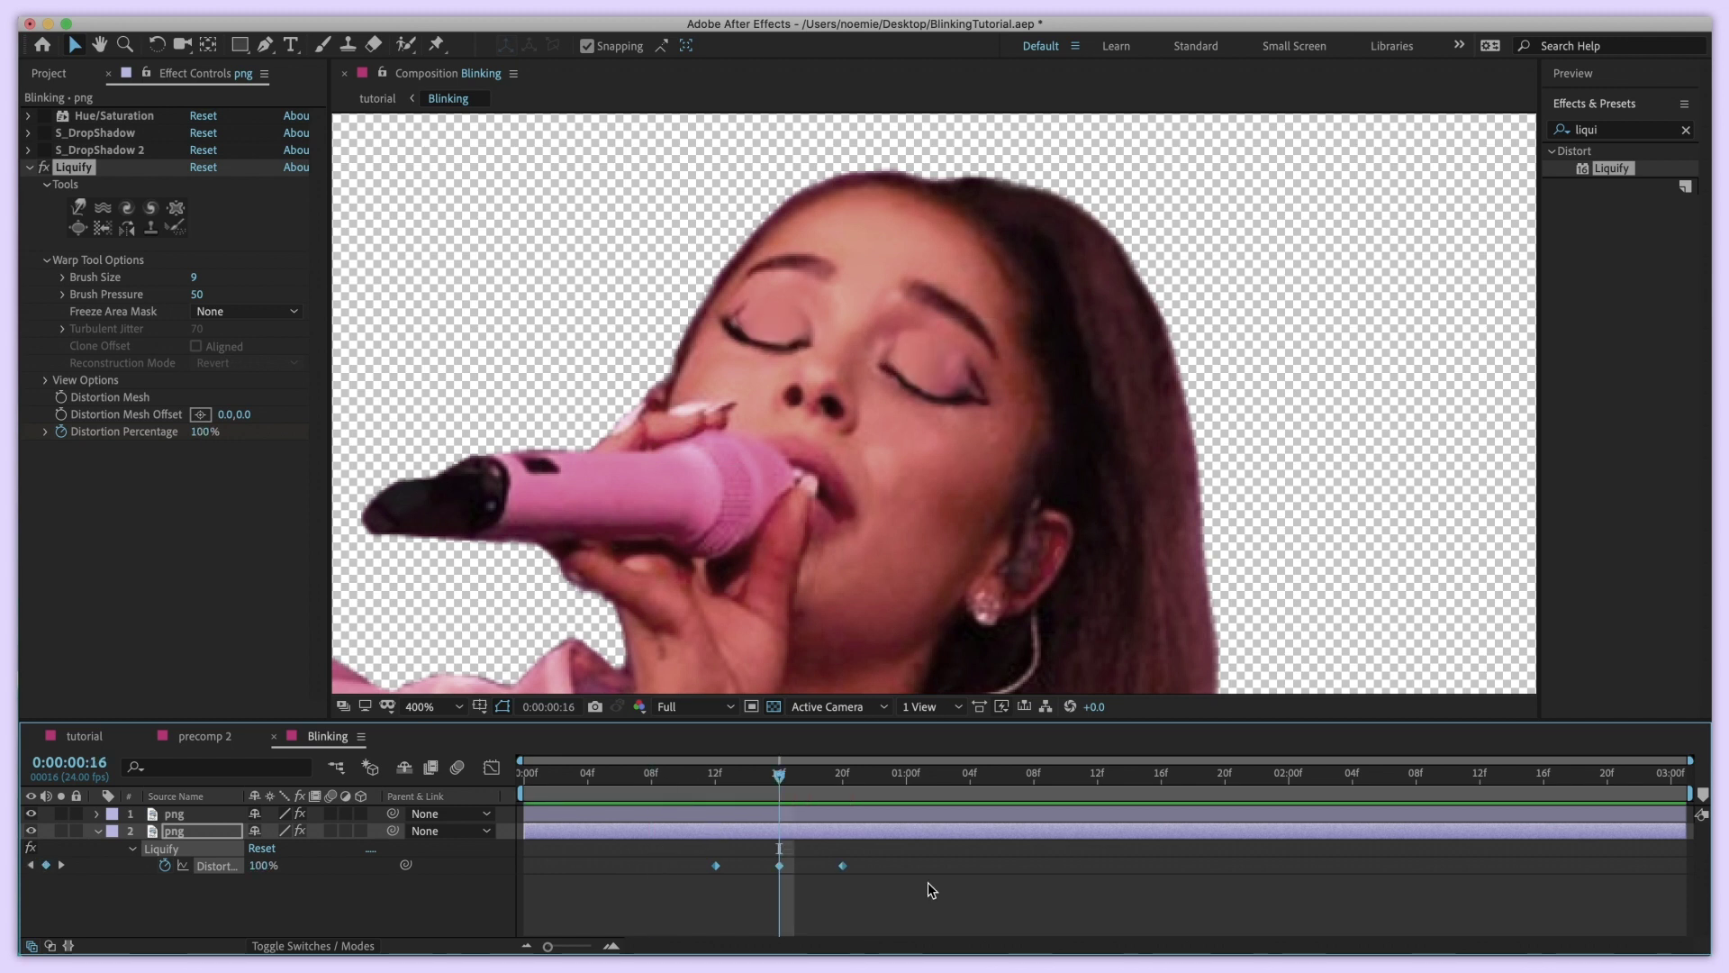
right_click(843, 866)
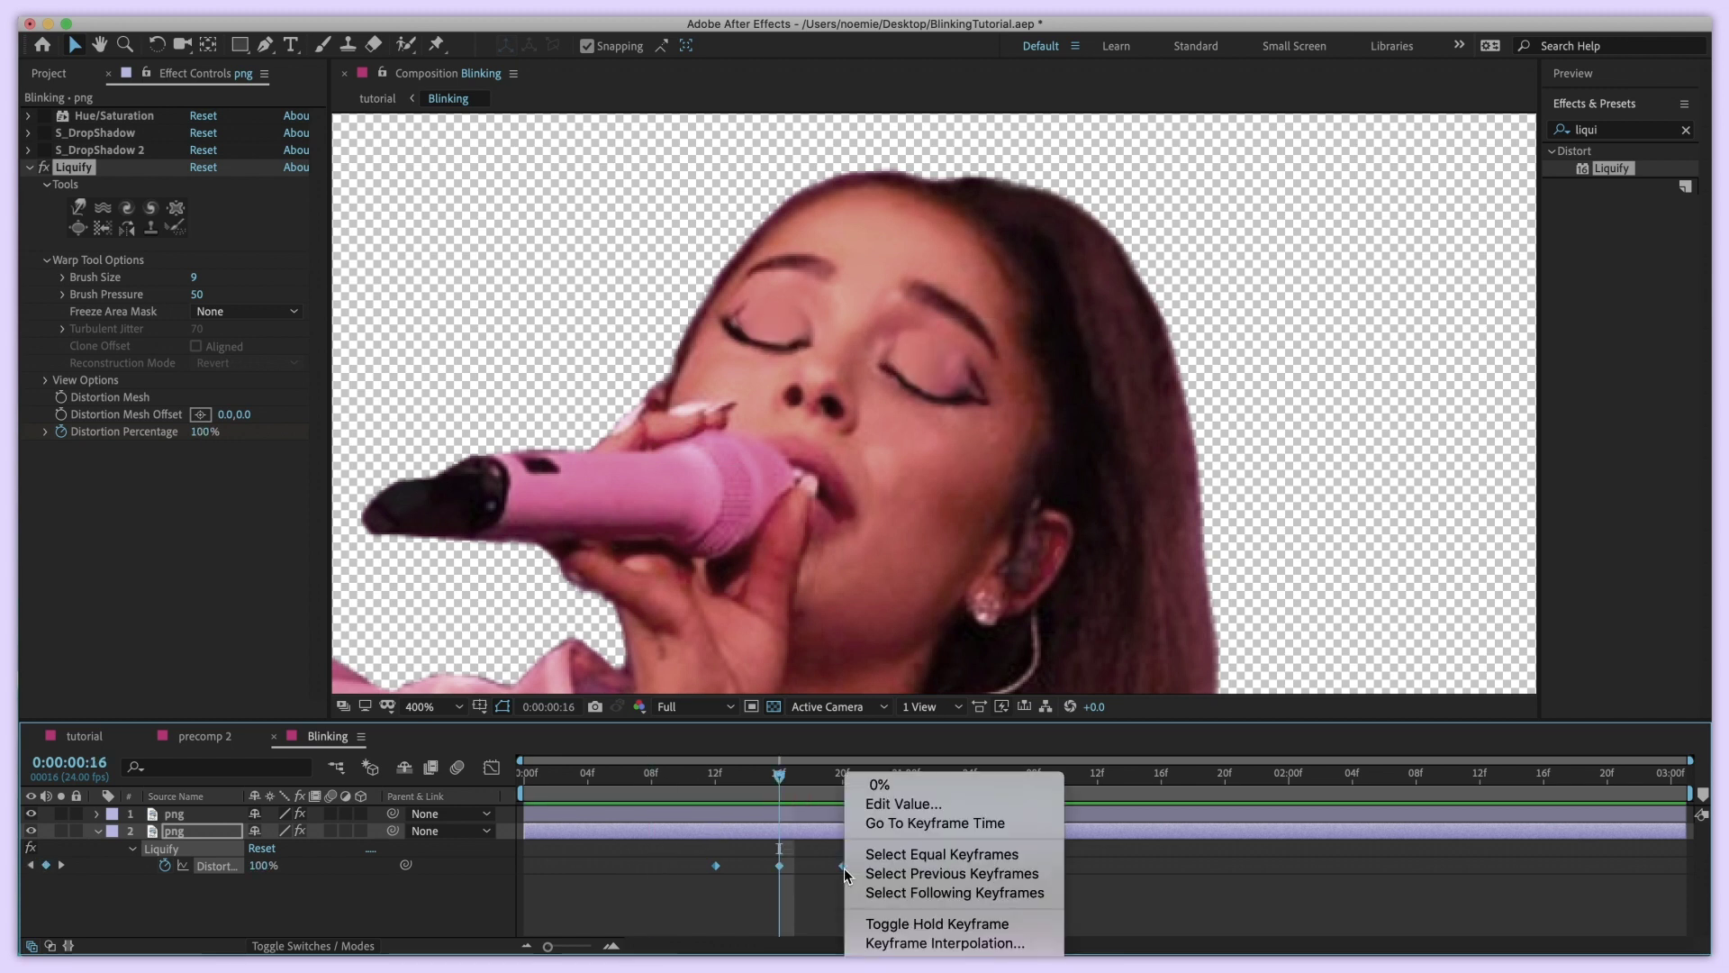
mouse_move(955, 961)
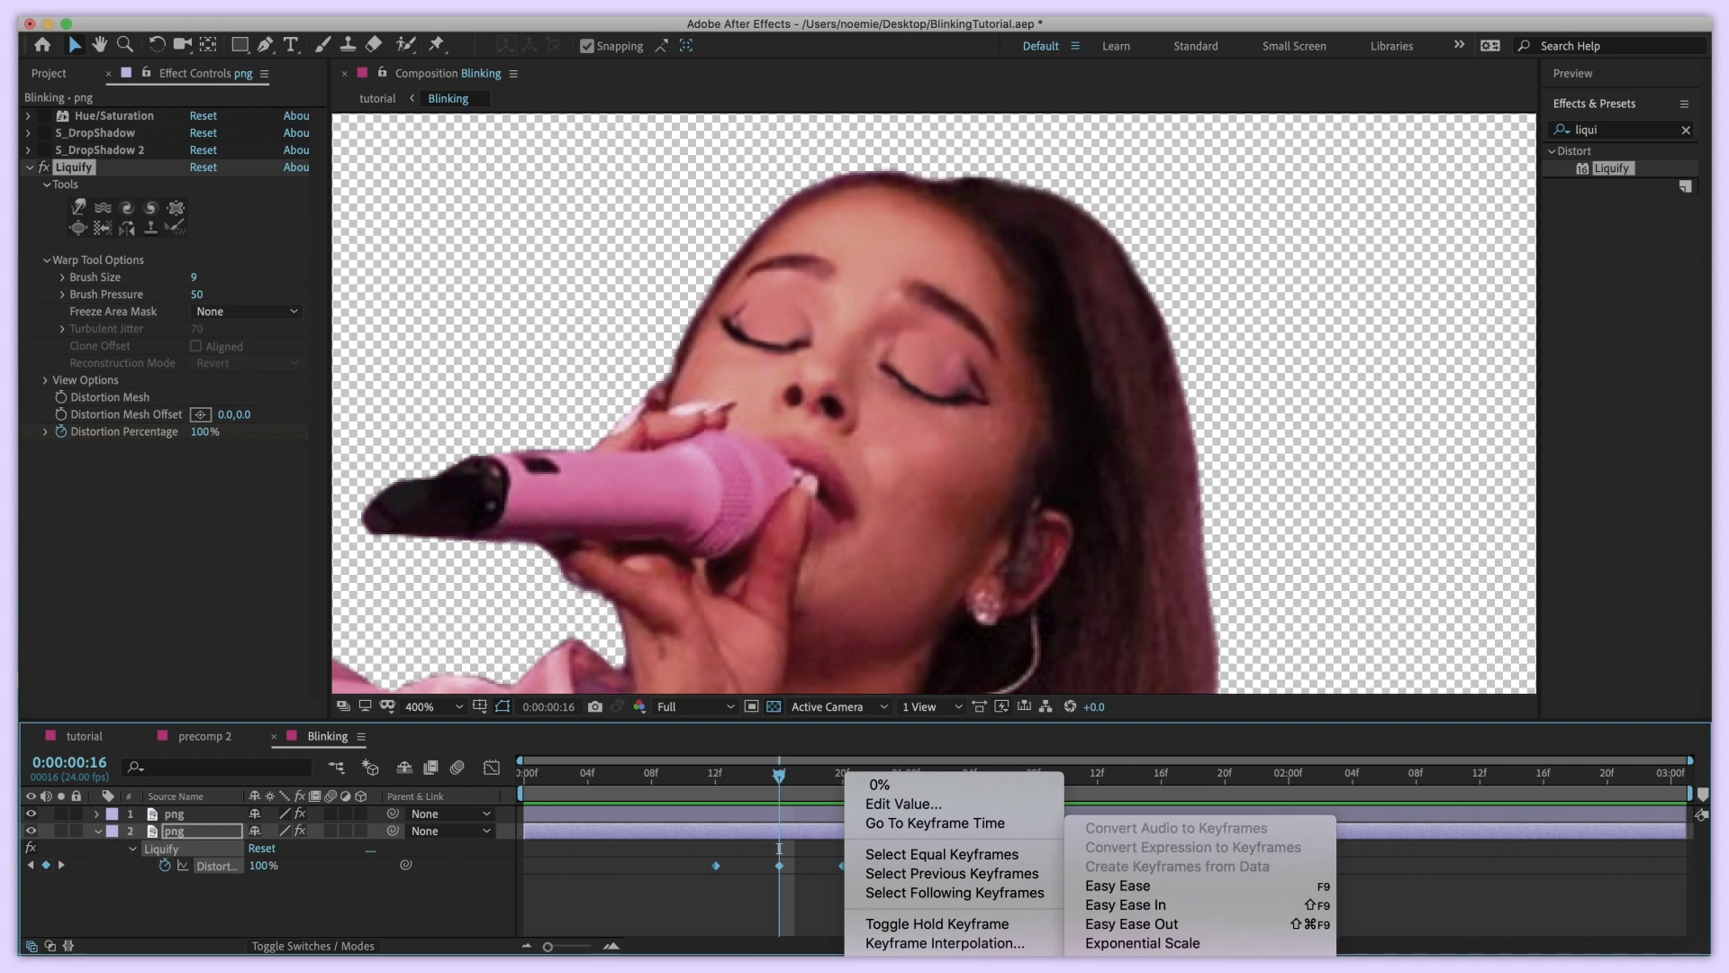
click(1127, 888)
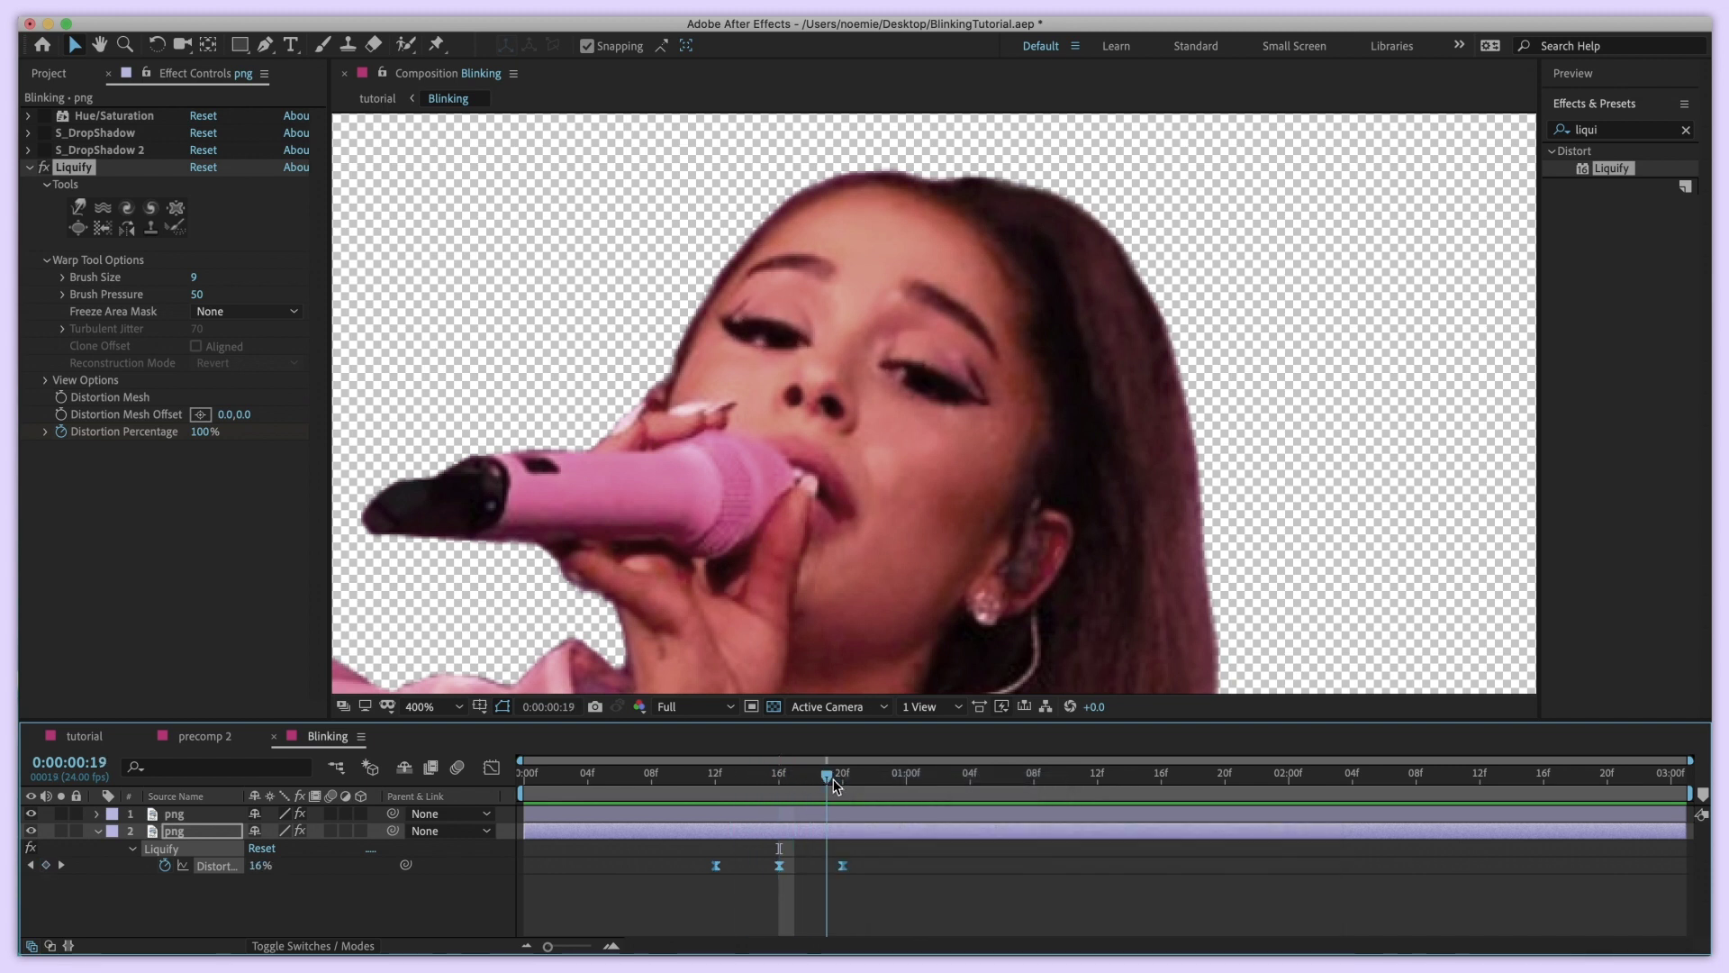
Preview the eased blink from frame 10 and stop on frame 16
click(687, 778)
key(space)
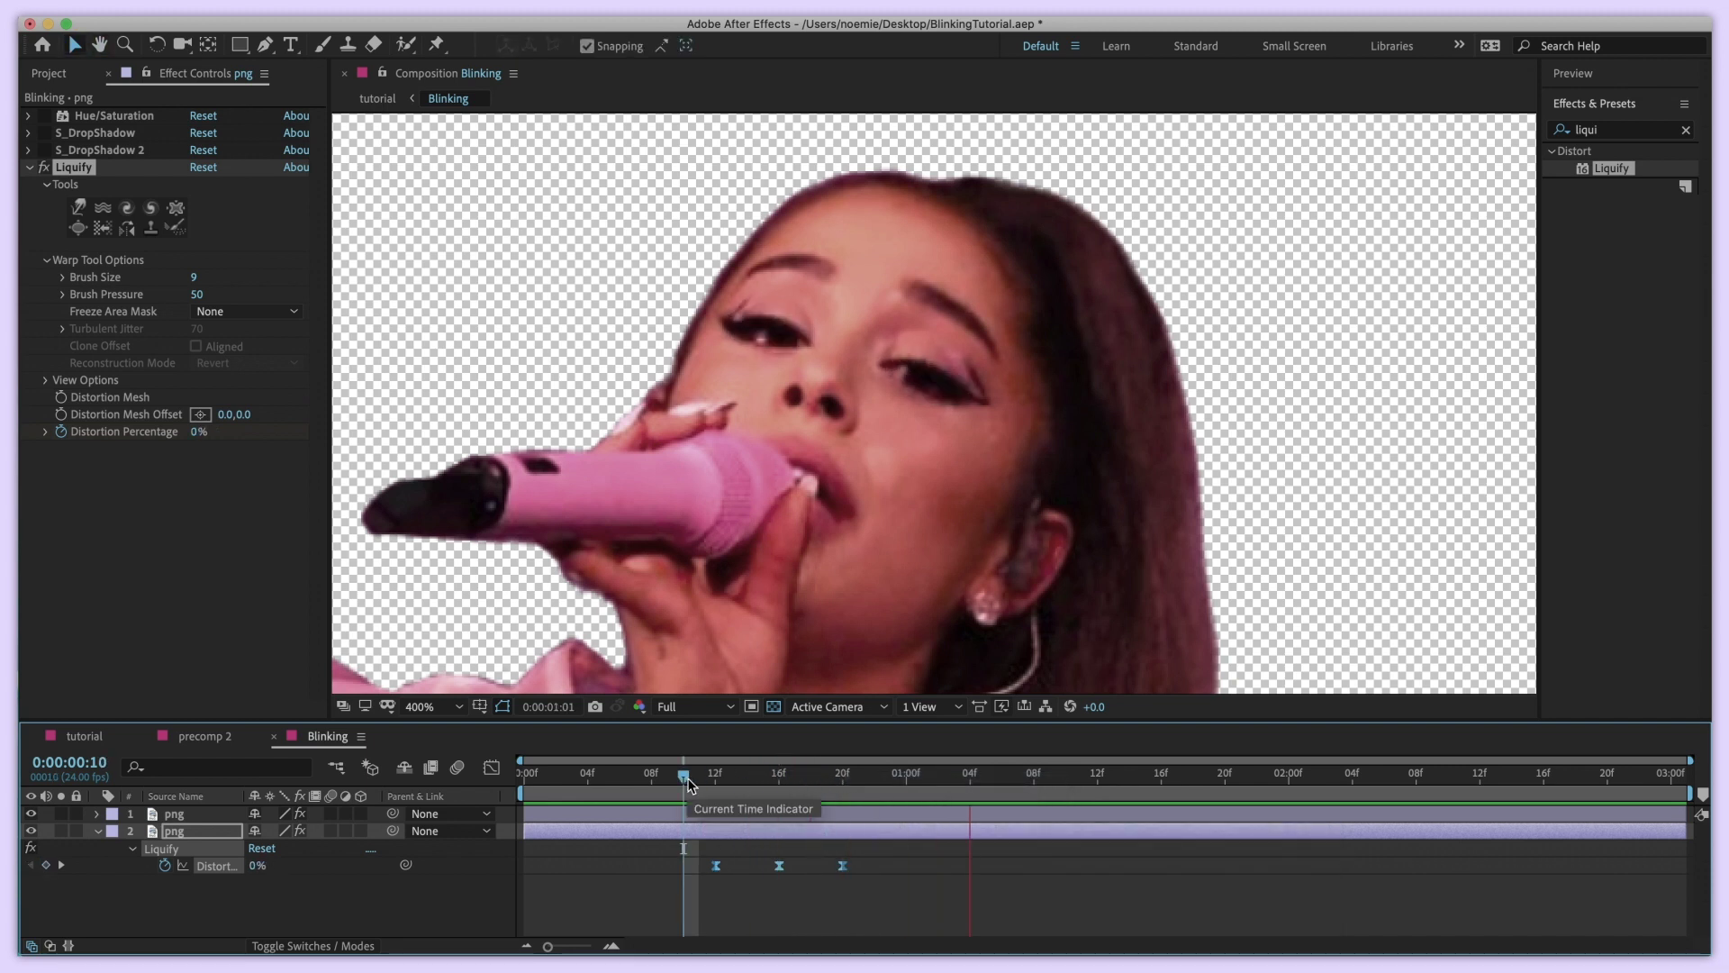
drag(759, 782, 775, 894)
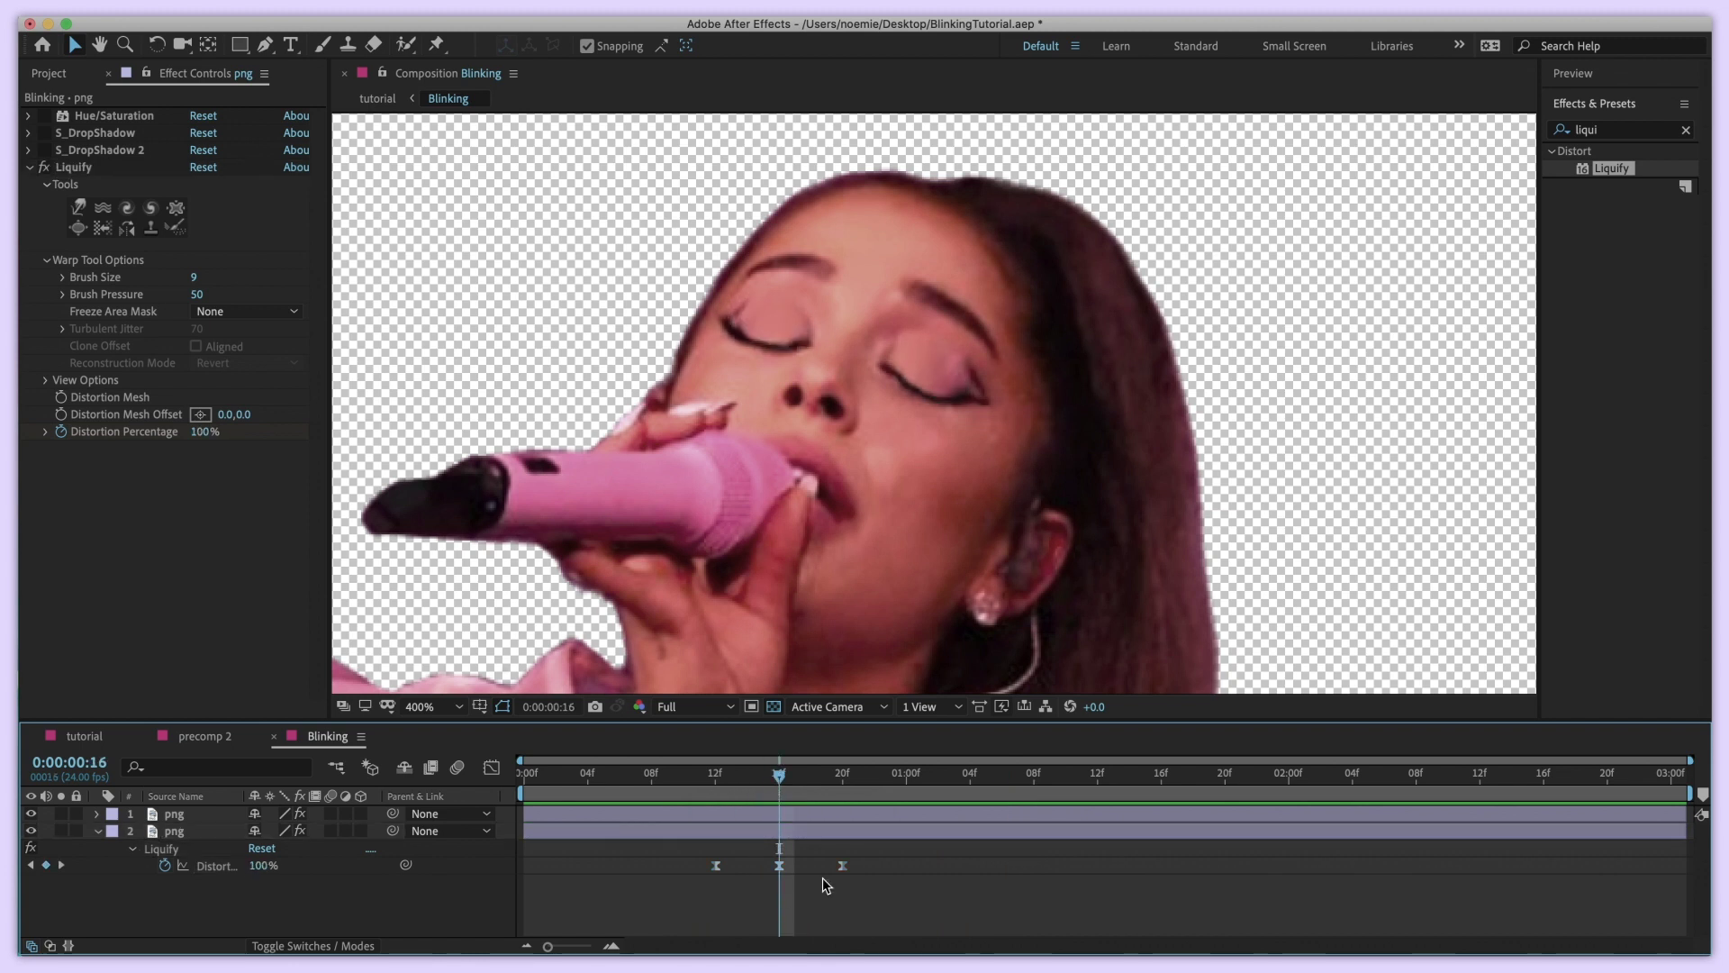
Enable motion blur for both png layers and the composition, and scrub the blink up to frame 16
click(330, 831)
click(331, 813)
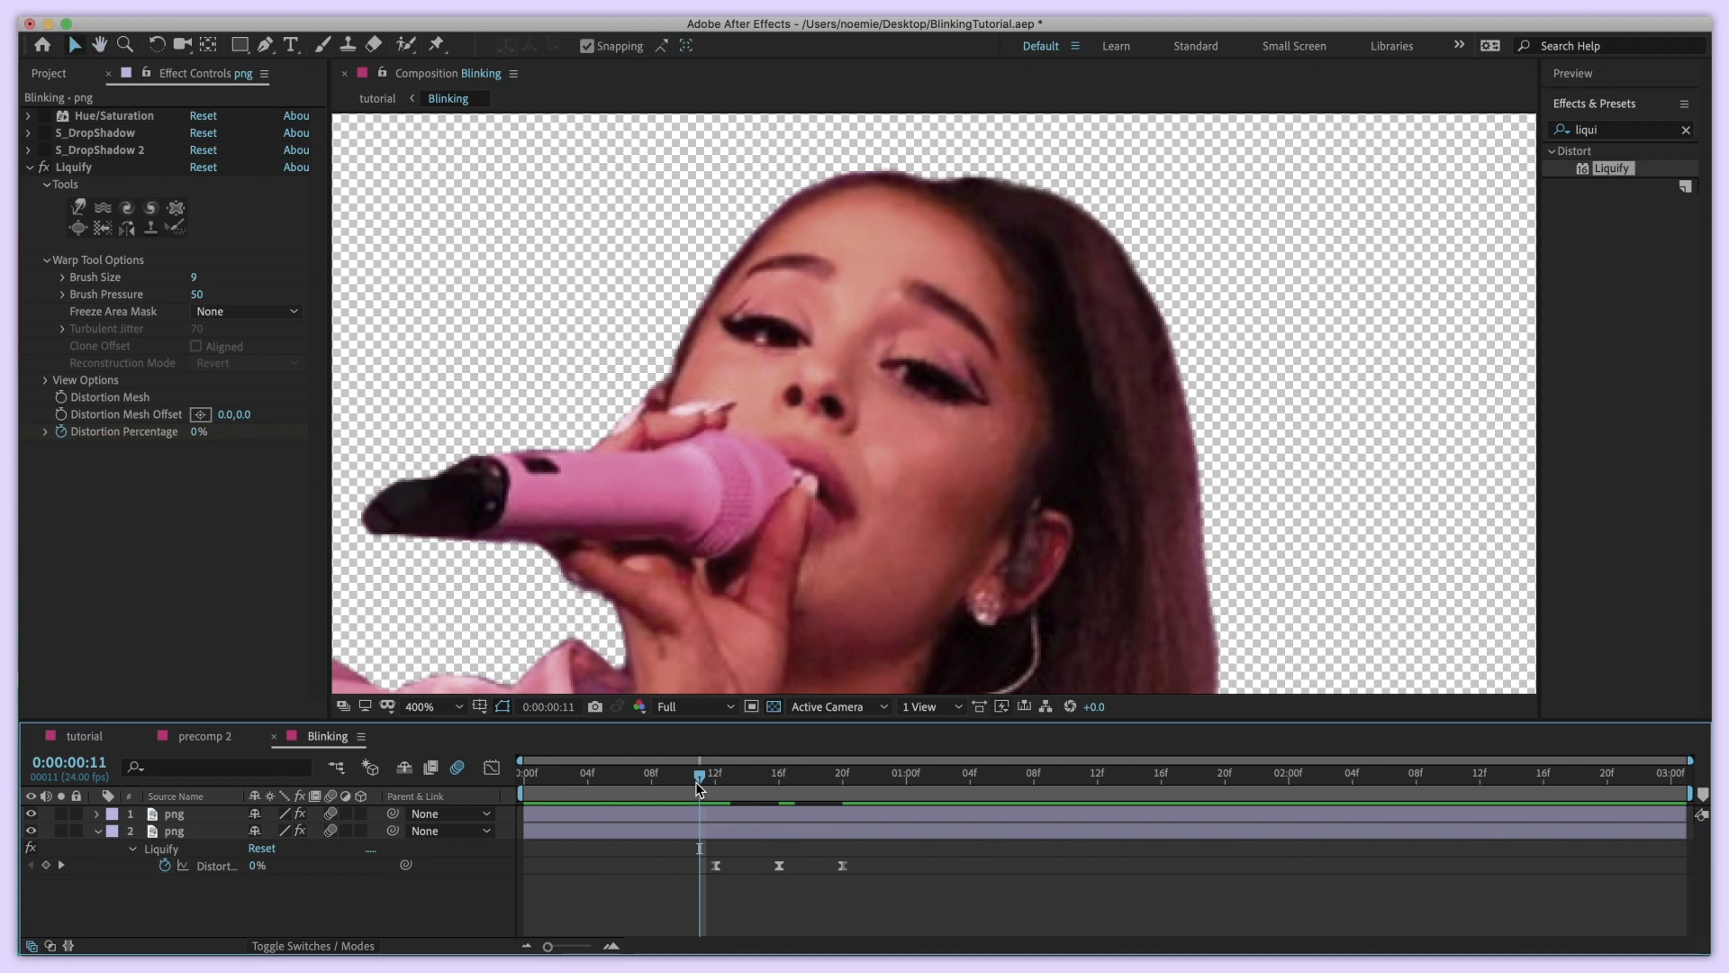
drag(699, 789, 779, 782)
Reshape the Distortion Percentage value curve in the Graph Editor into a steep, sharp peak at frame 16, and preview the blink
click(203, 868)
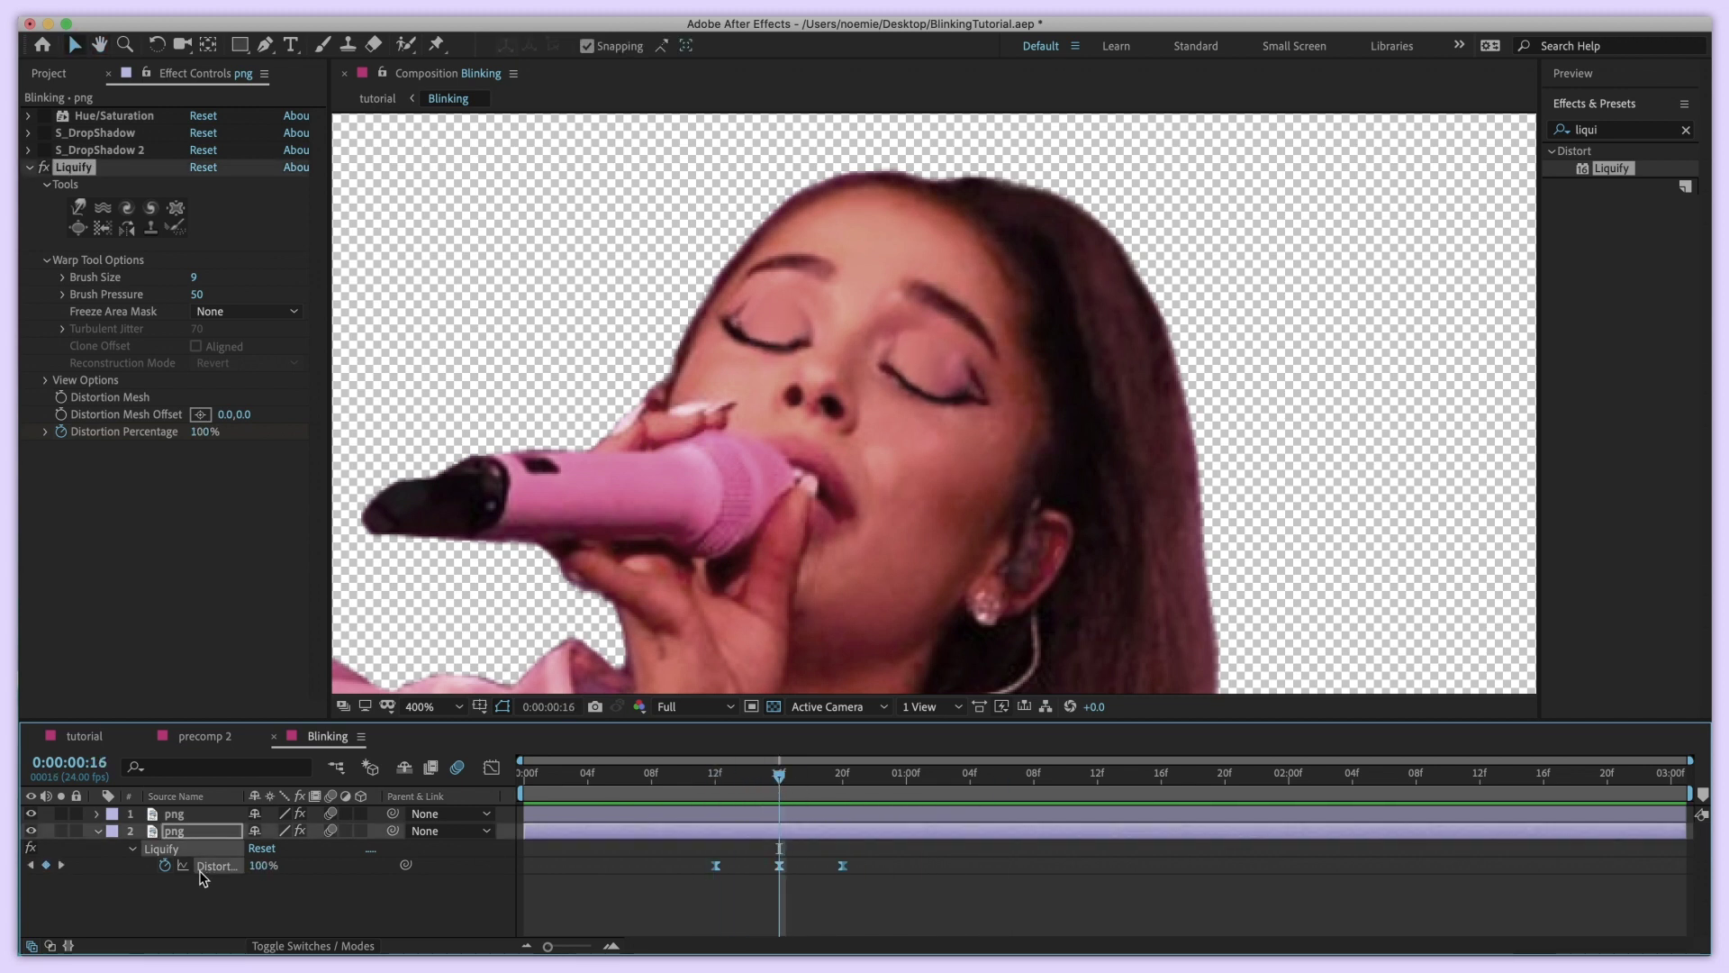
click(488, 776)
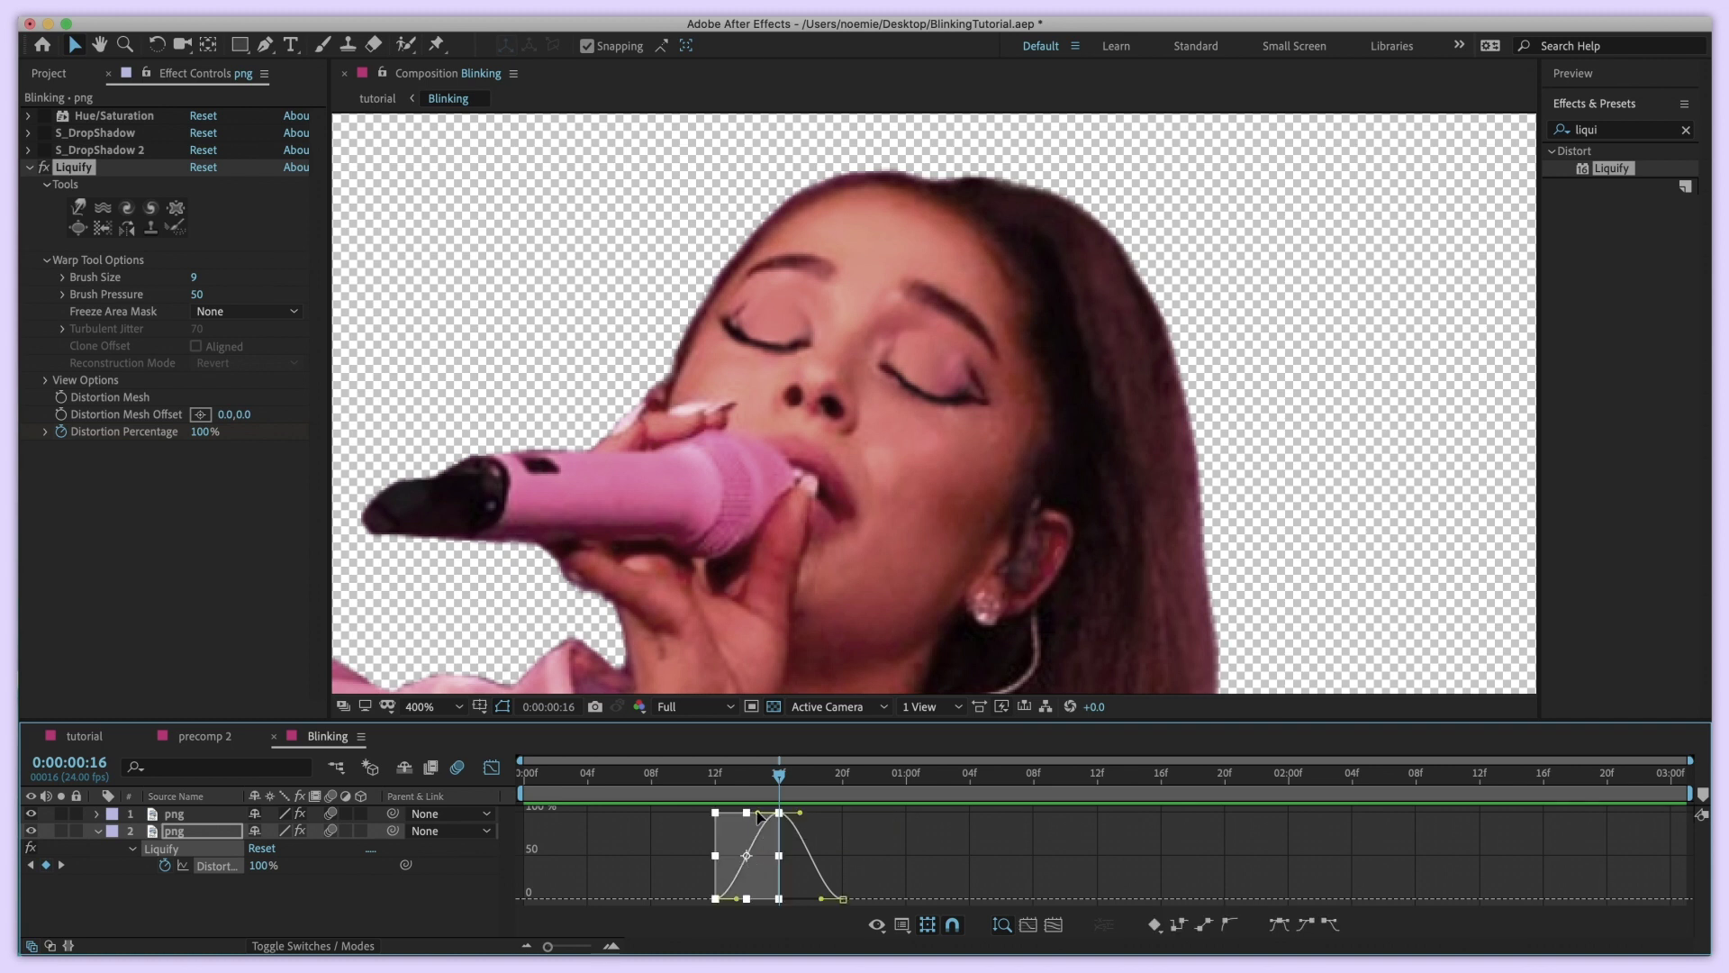
click(808, 847)
drag(806, 815, 783, 891)
drag(725, 789, 775, 798)
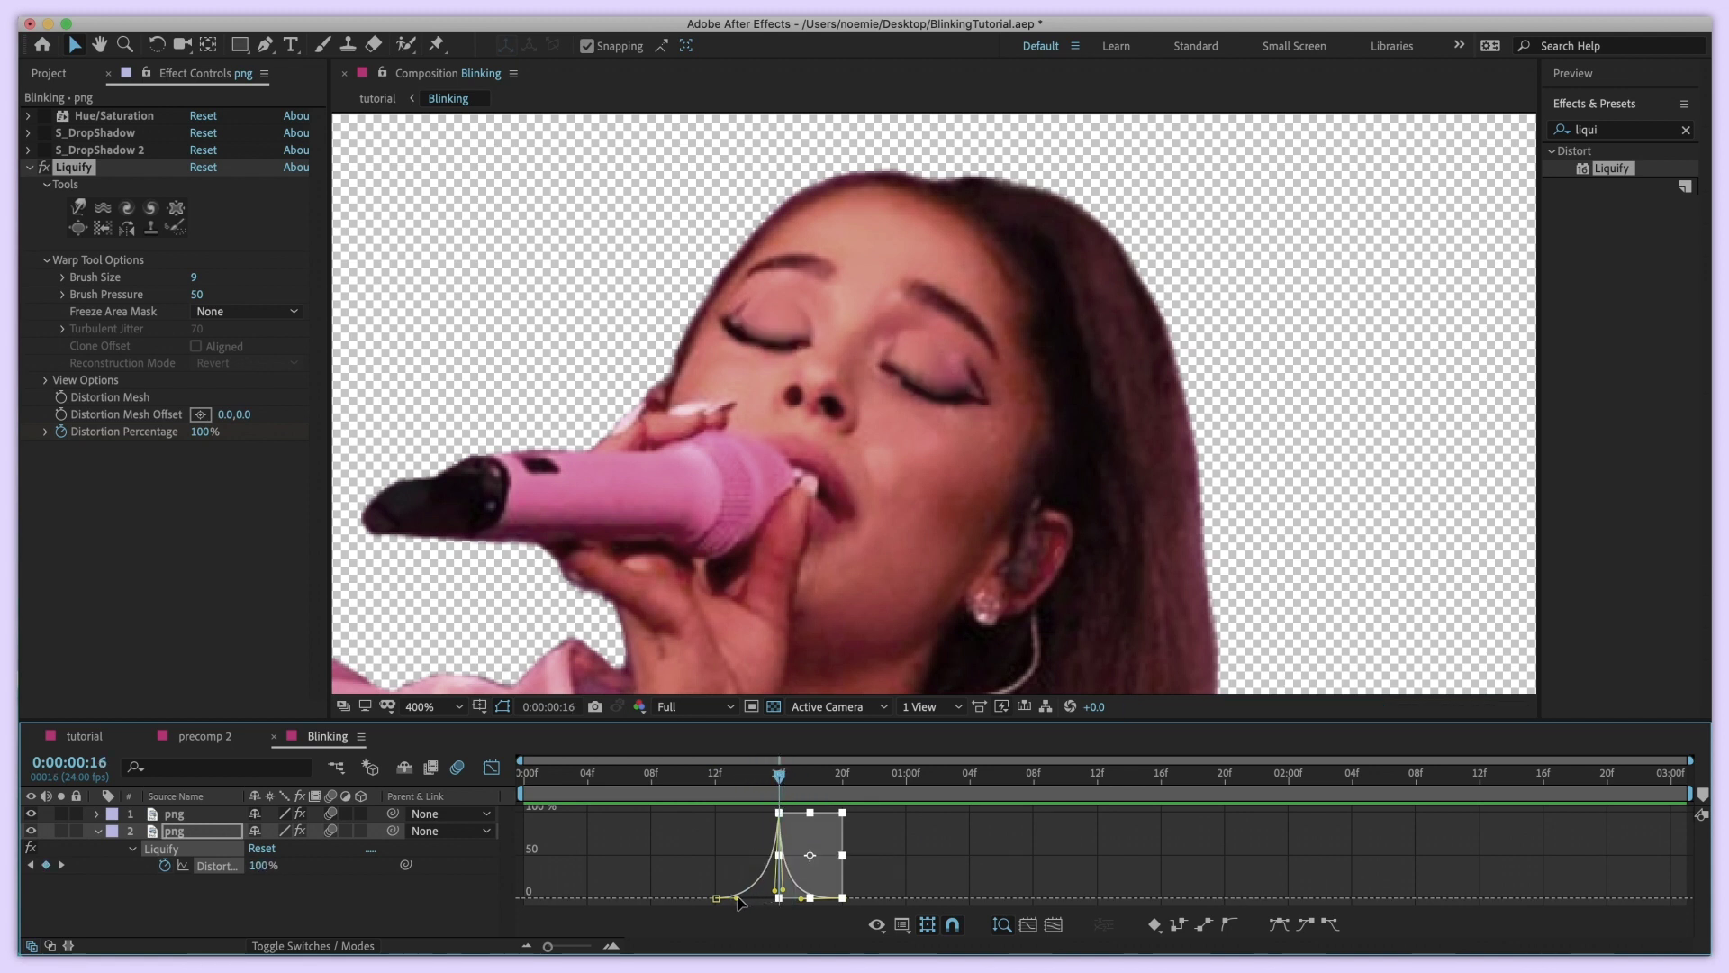
drag(738, 898, 762, 900)
click(492, 767)
click(702, 841)
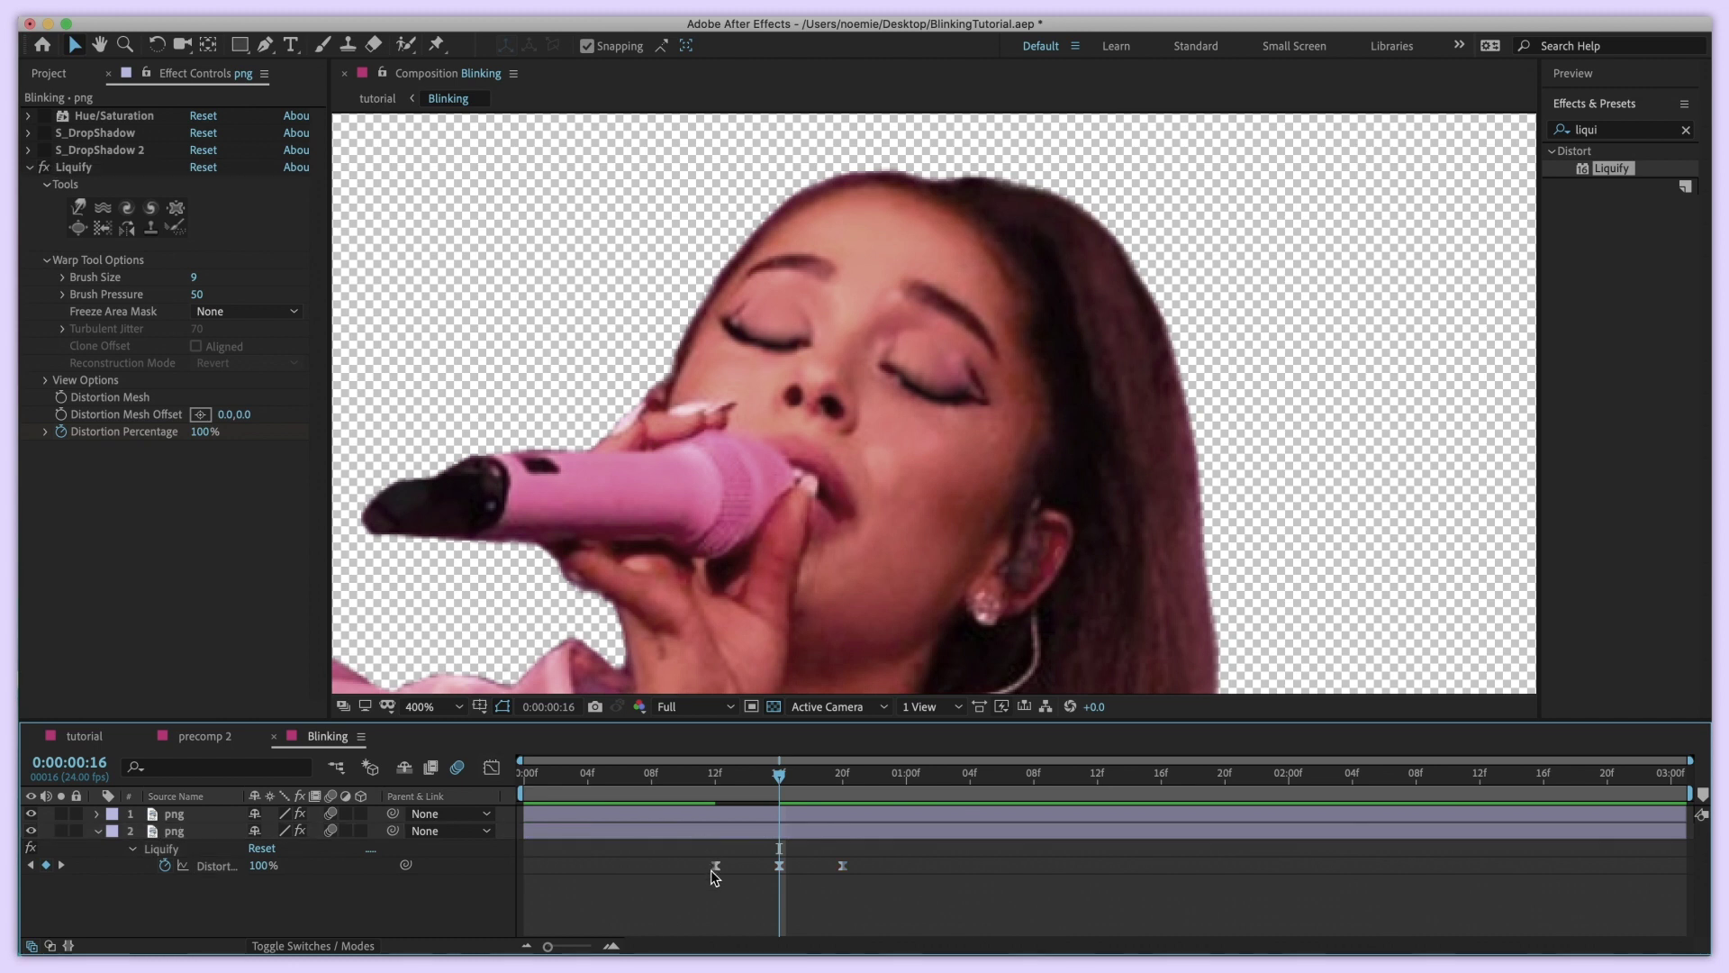
key(space)
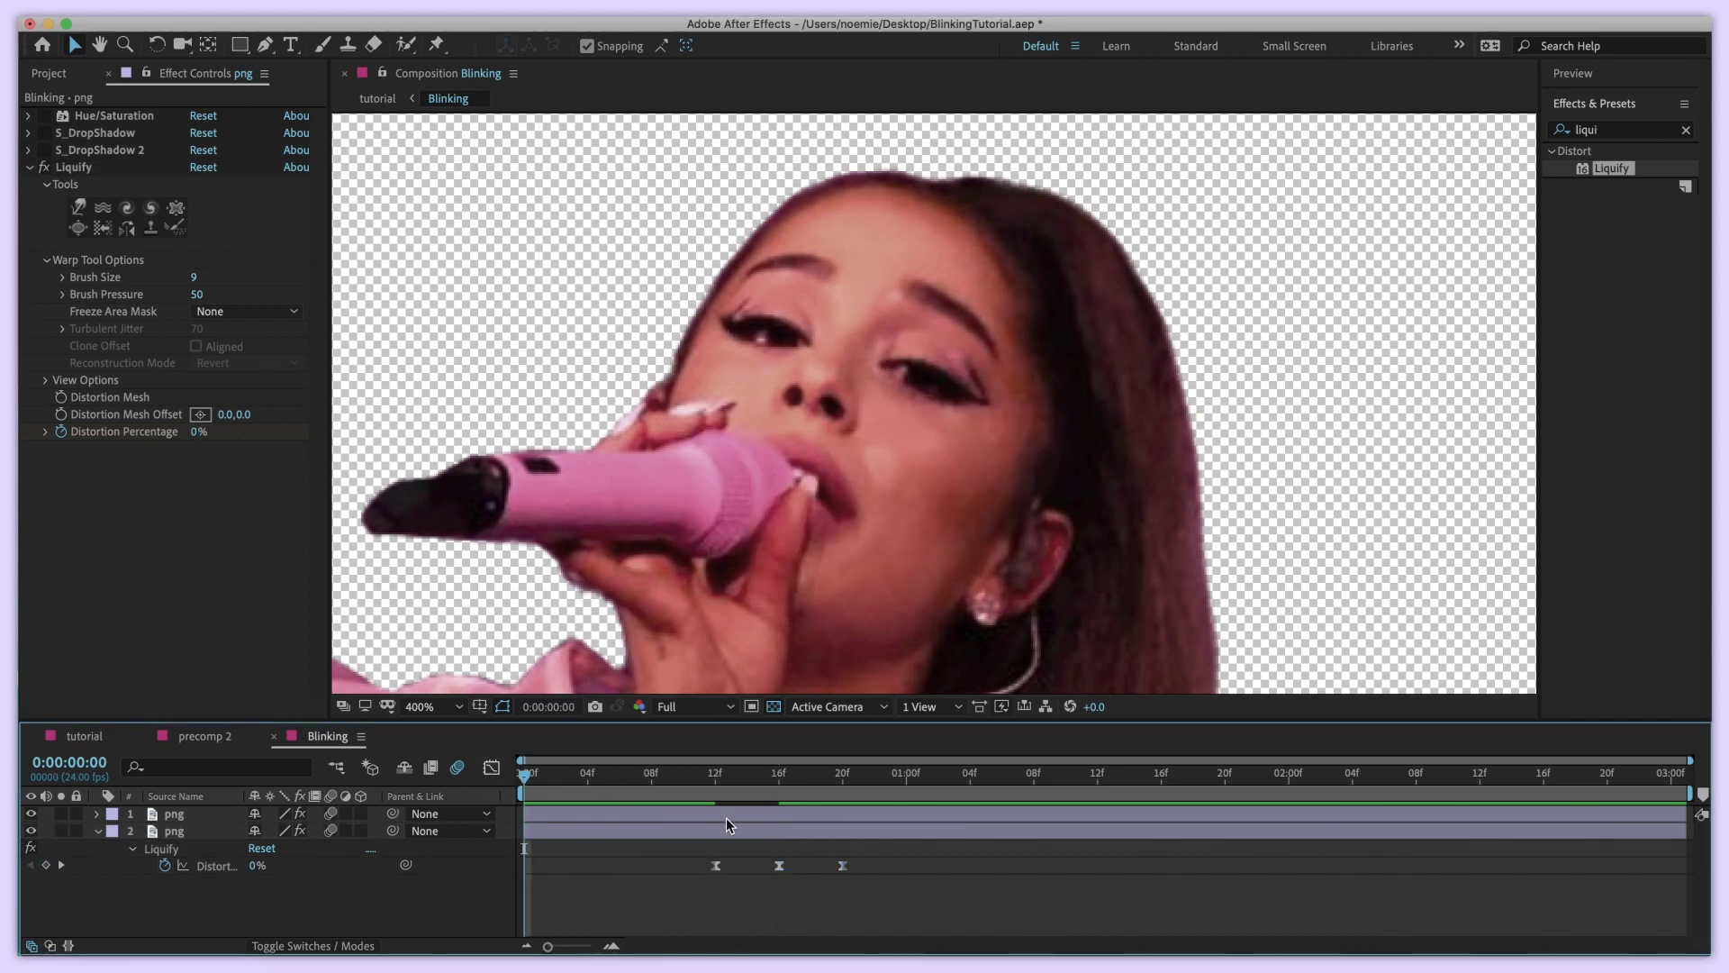
drag(720, 776, 779, 781)
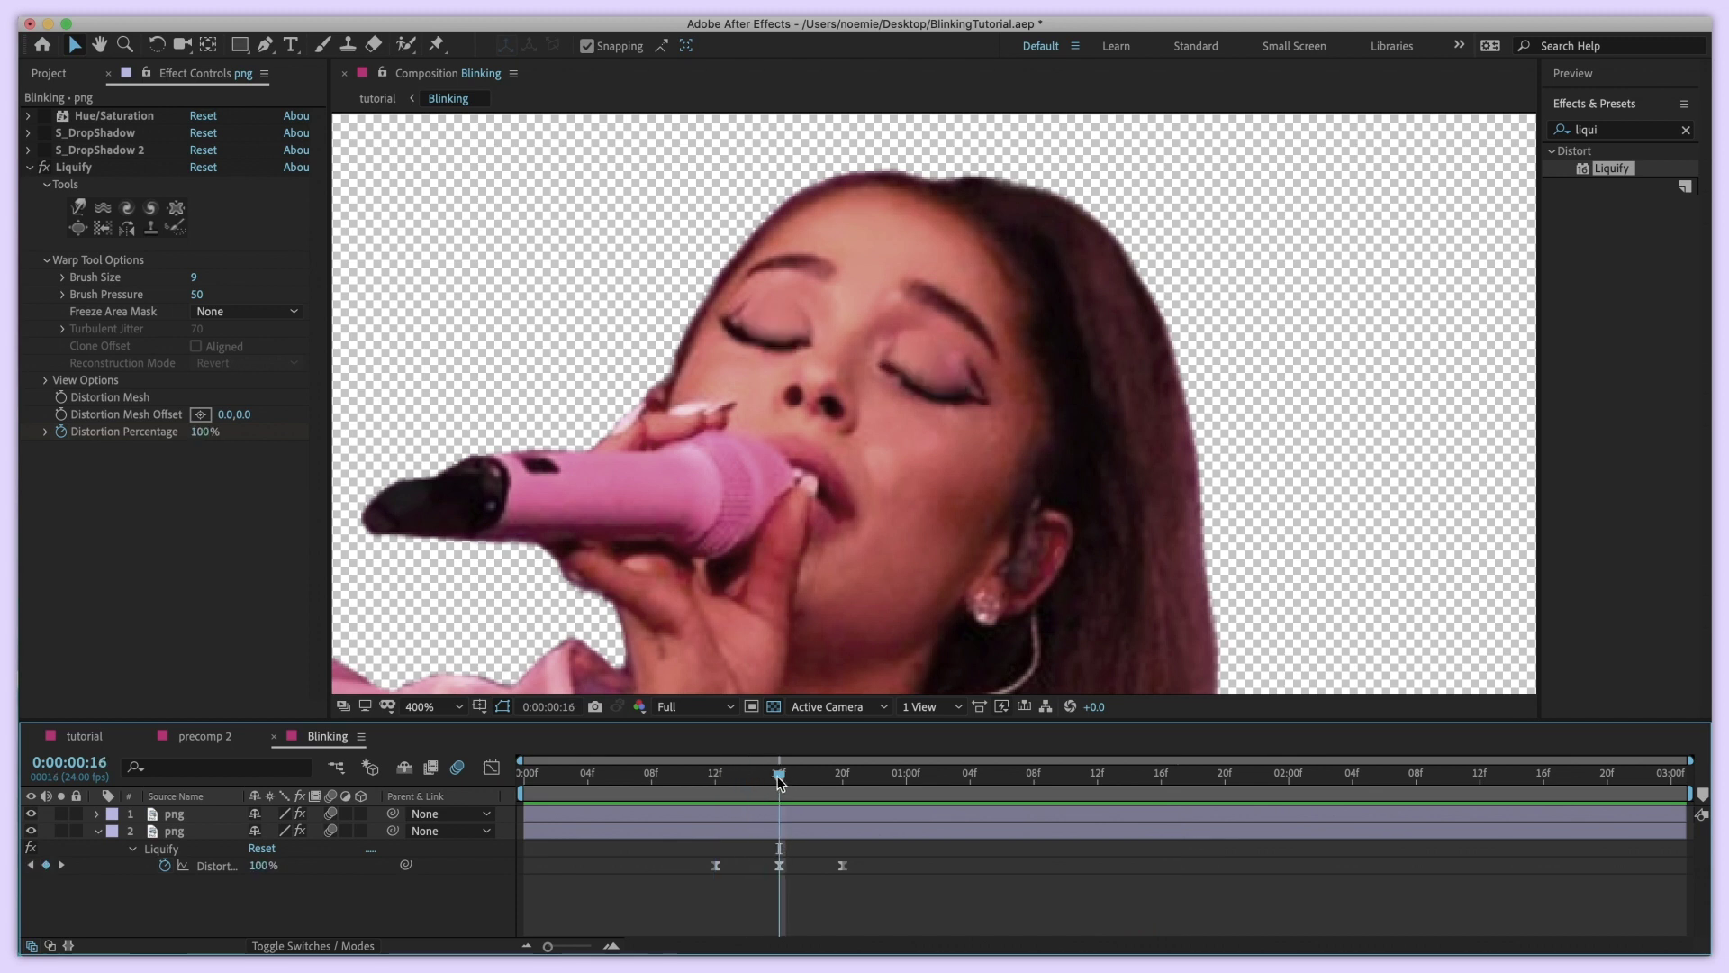
Try a faster blink by moving the last Distortion Percentage keyframe to frame 18 and the first to frame 14, and preview it
drag(849, 866, 816, 867)
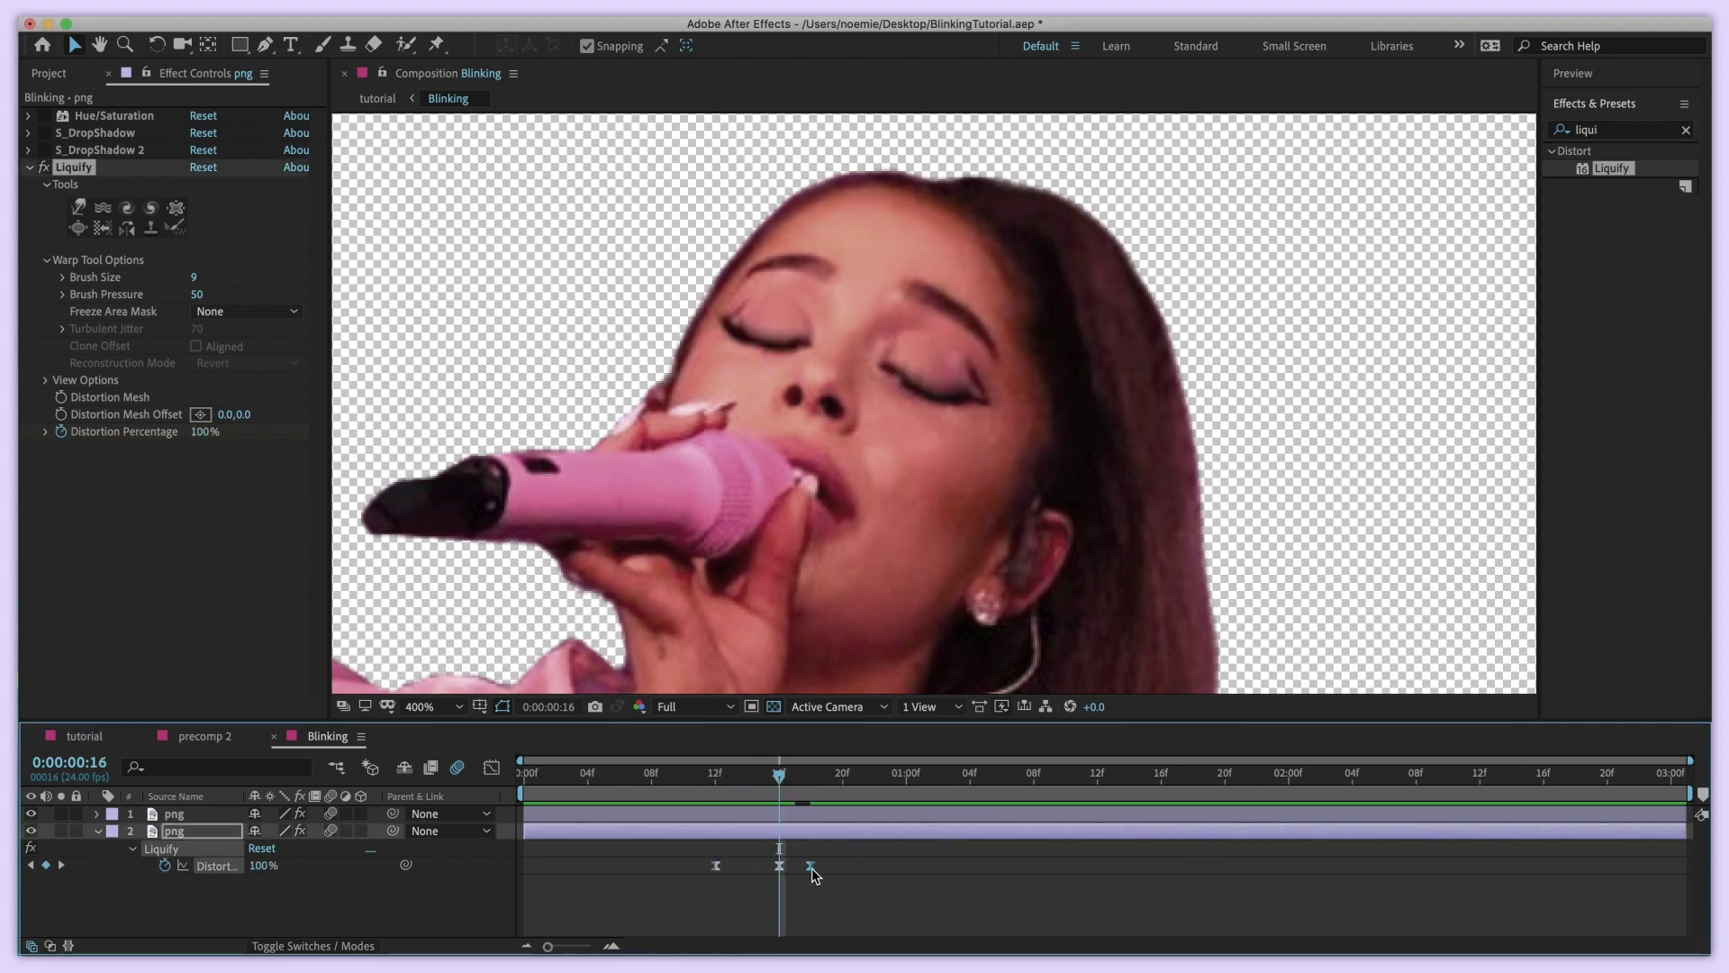
click(635, 774)
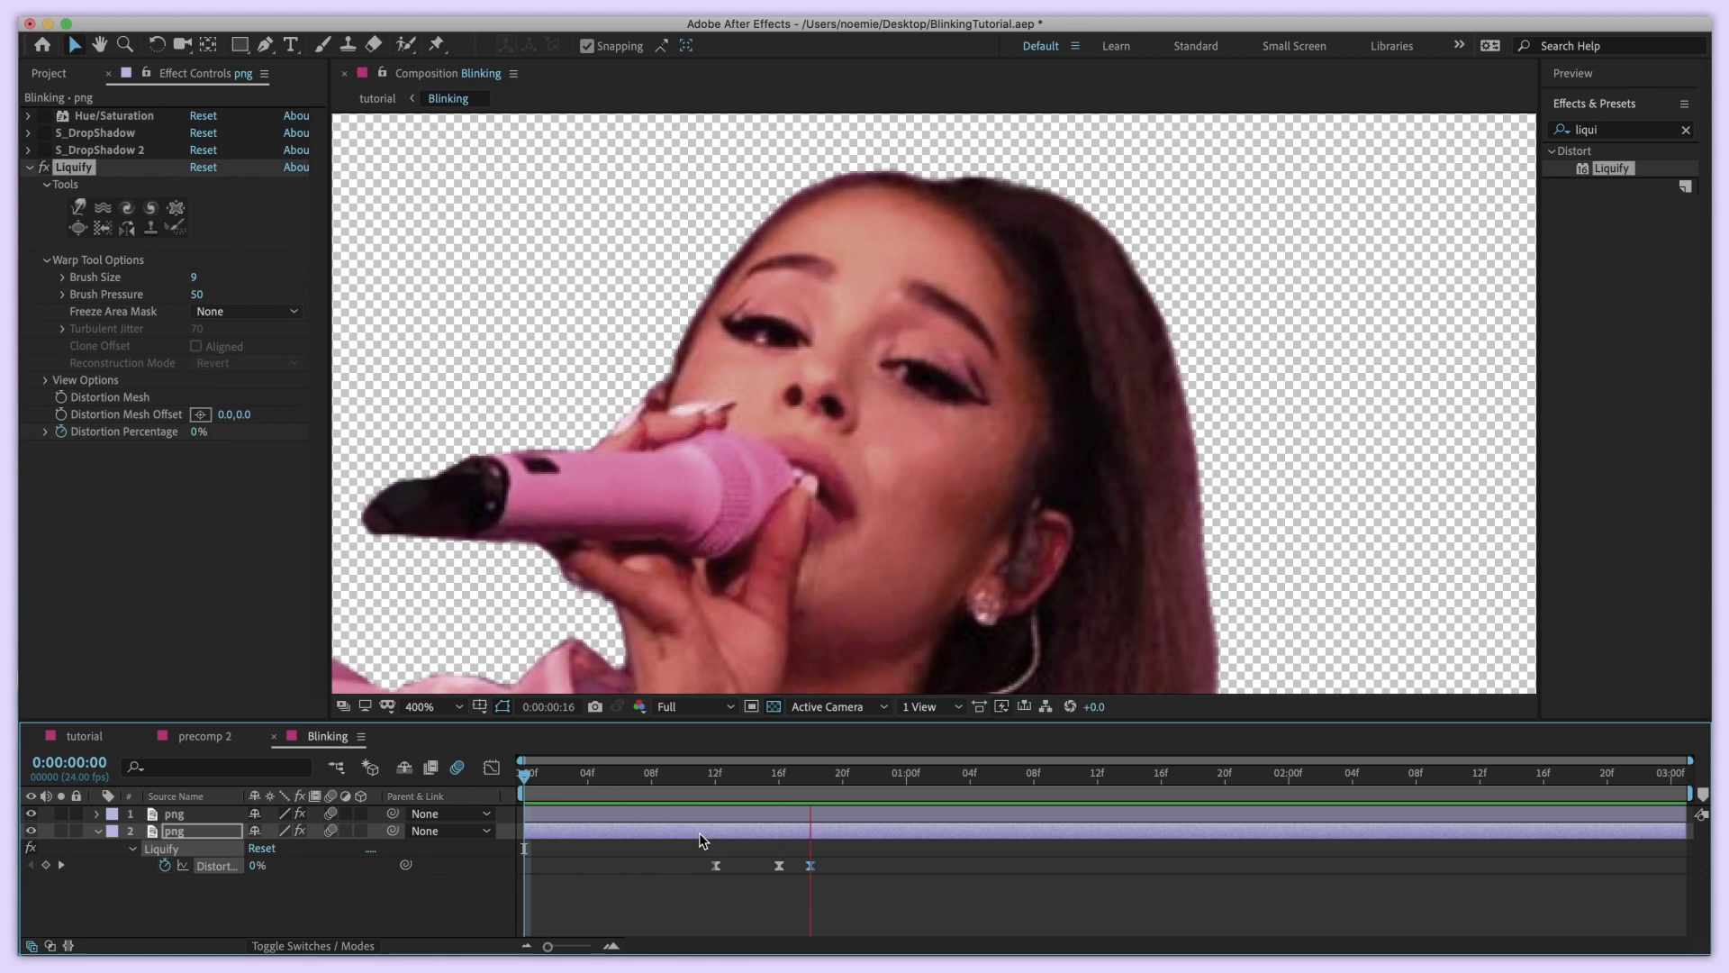
click(704, 780)
drag(722, 867, 749, 867)
click(520, 774)
click(711, 780)
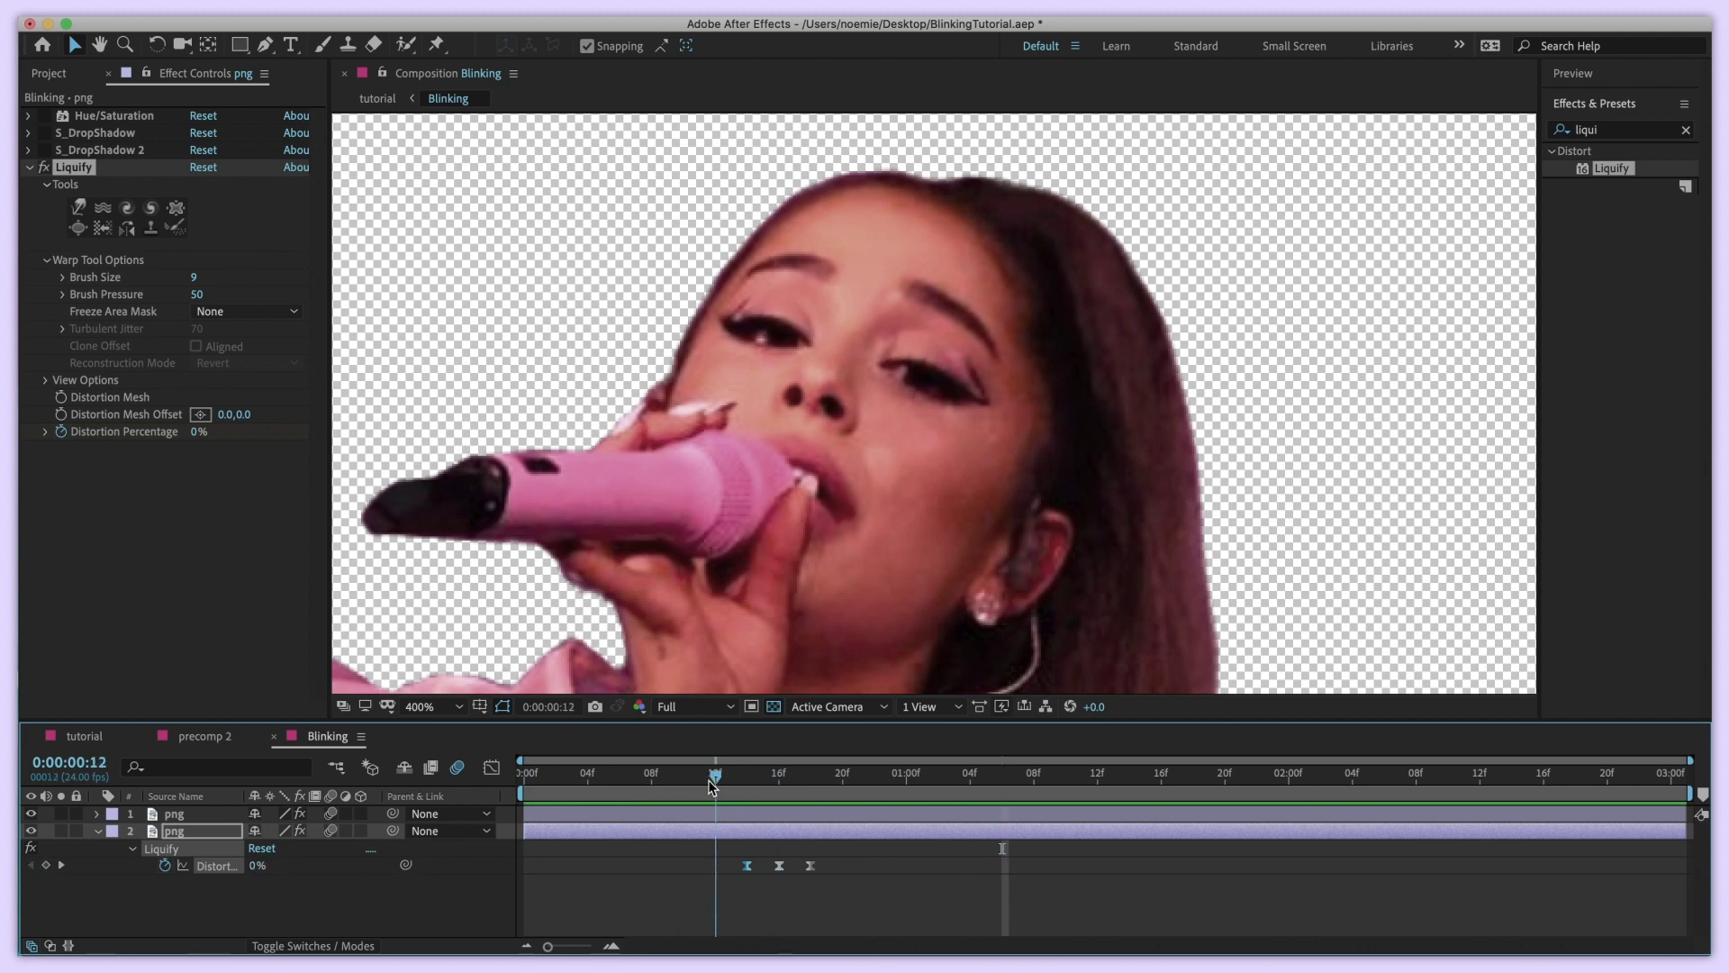
Try a slower blink with the first keyframe at frame 10 and the last at 1:07, preview it, and undo both moves
click(824, 888)
click(747, 866)
drag(747, 866, 684, 866)
key(space)
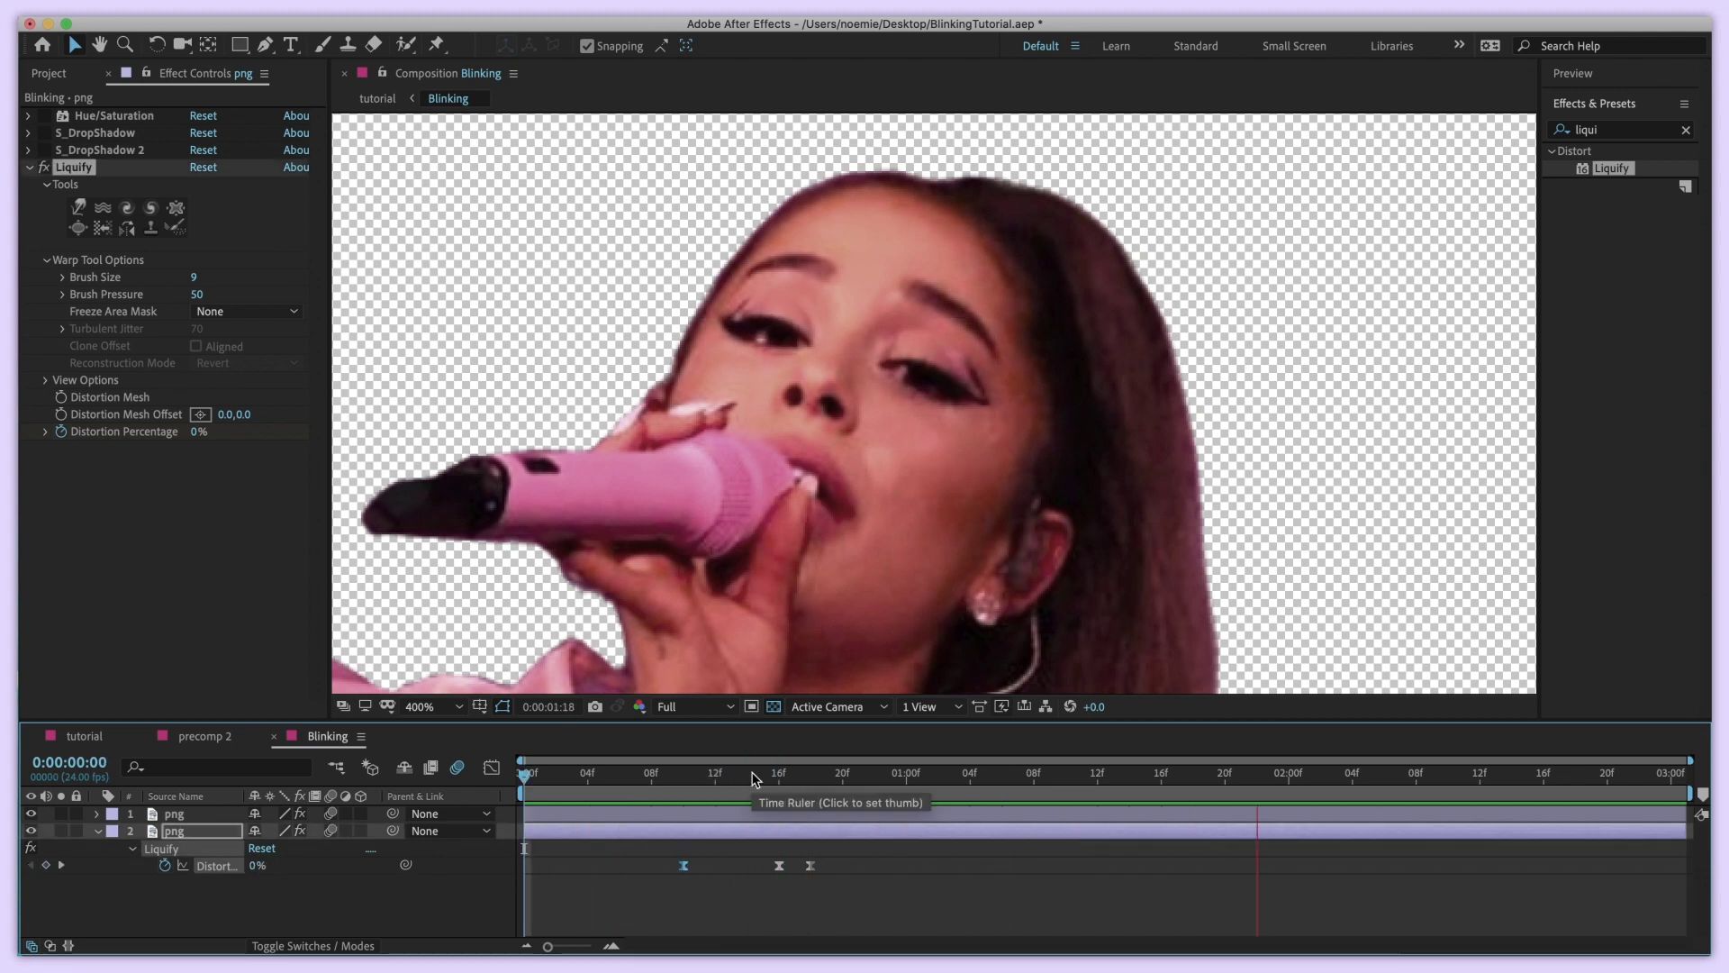
click(795, 774)
drag(810, 865, 1017, 865)
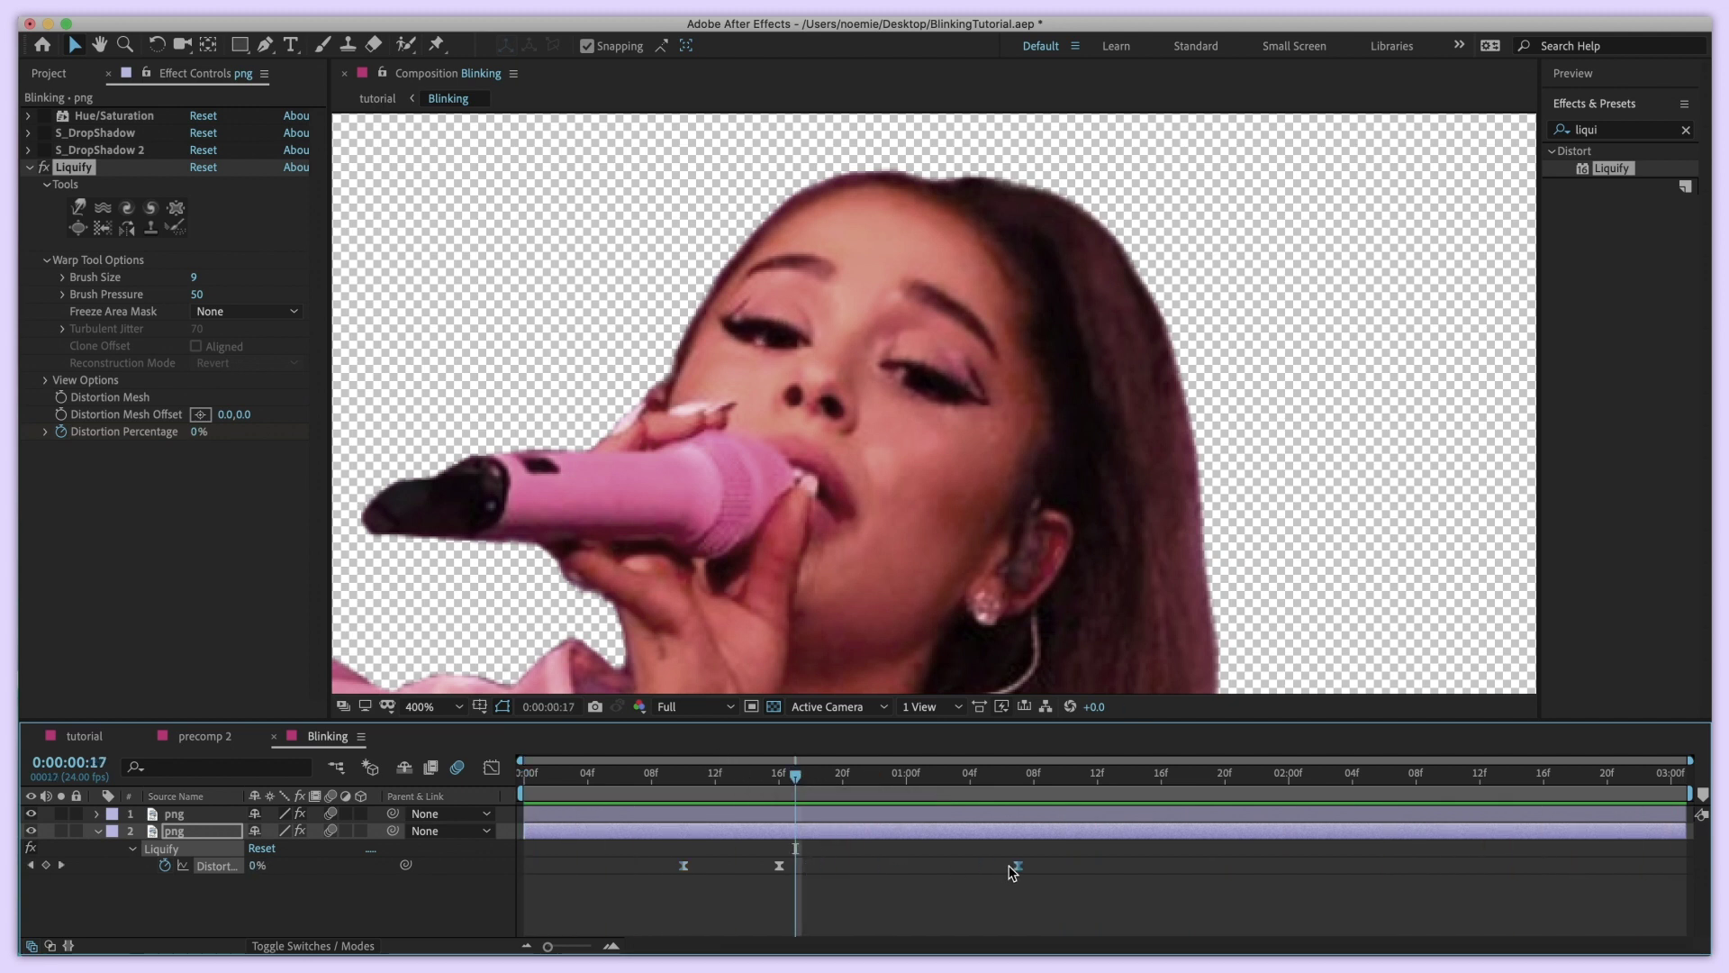
key(space)
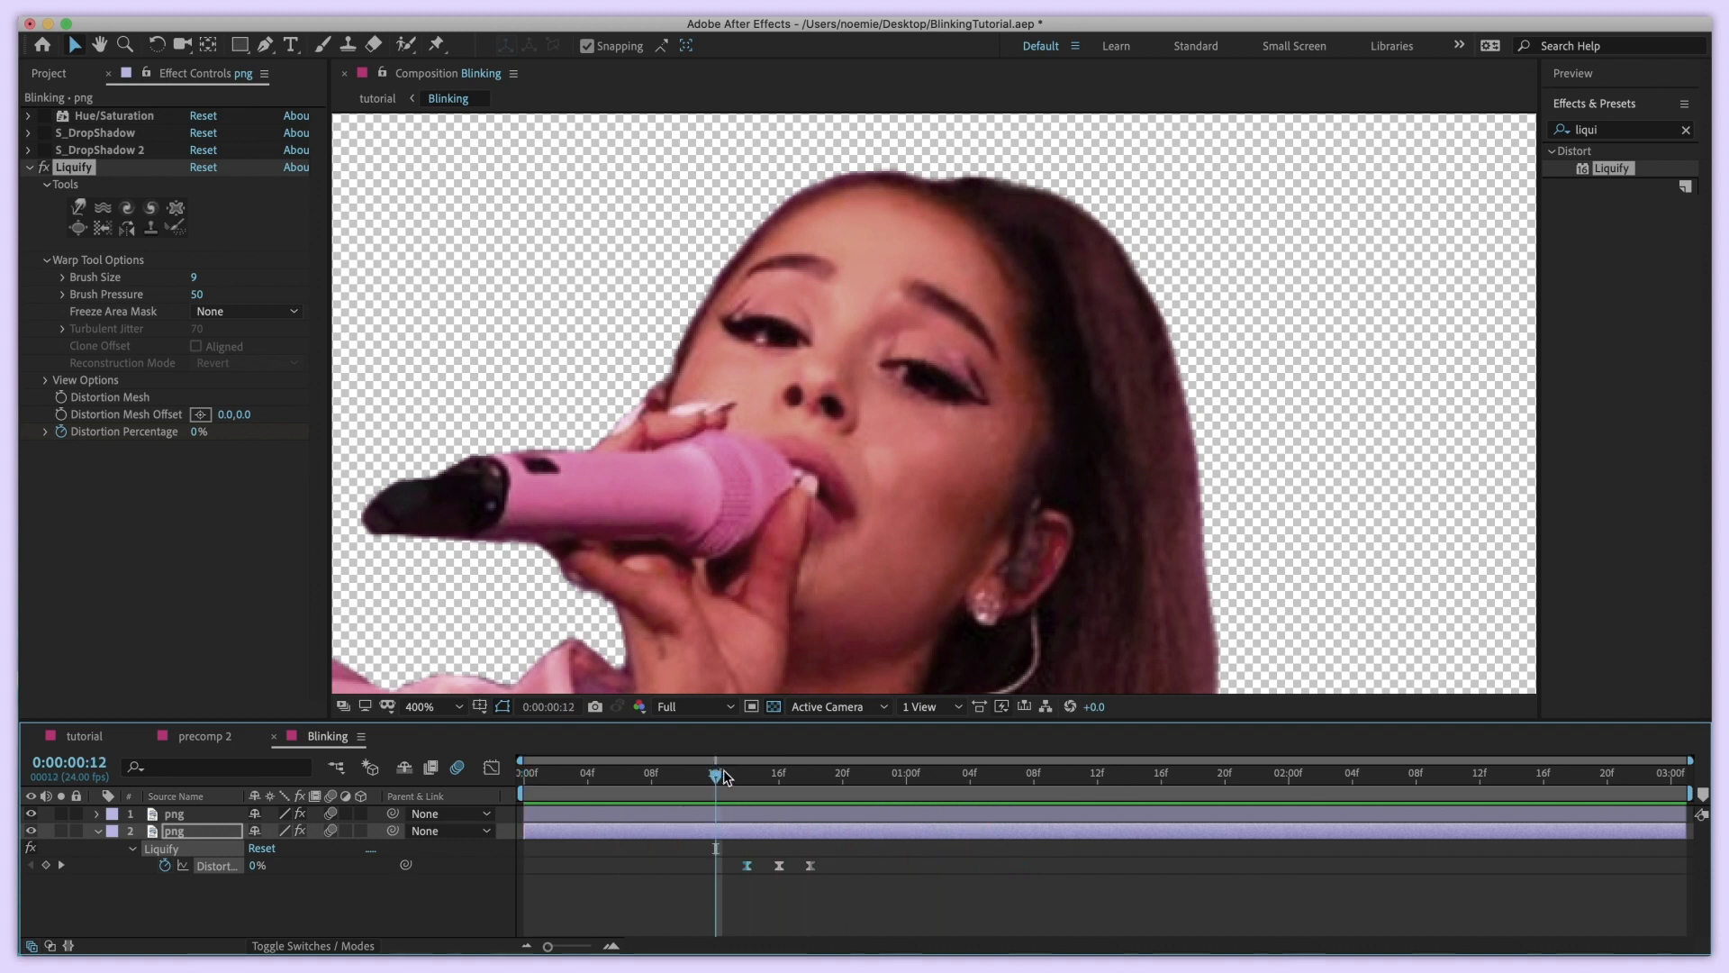
drag(721, 779, 744, 778)
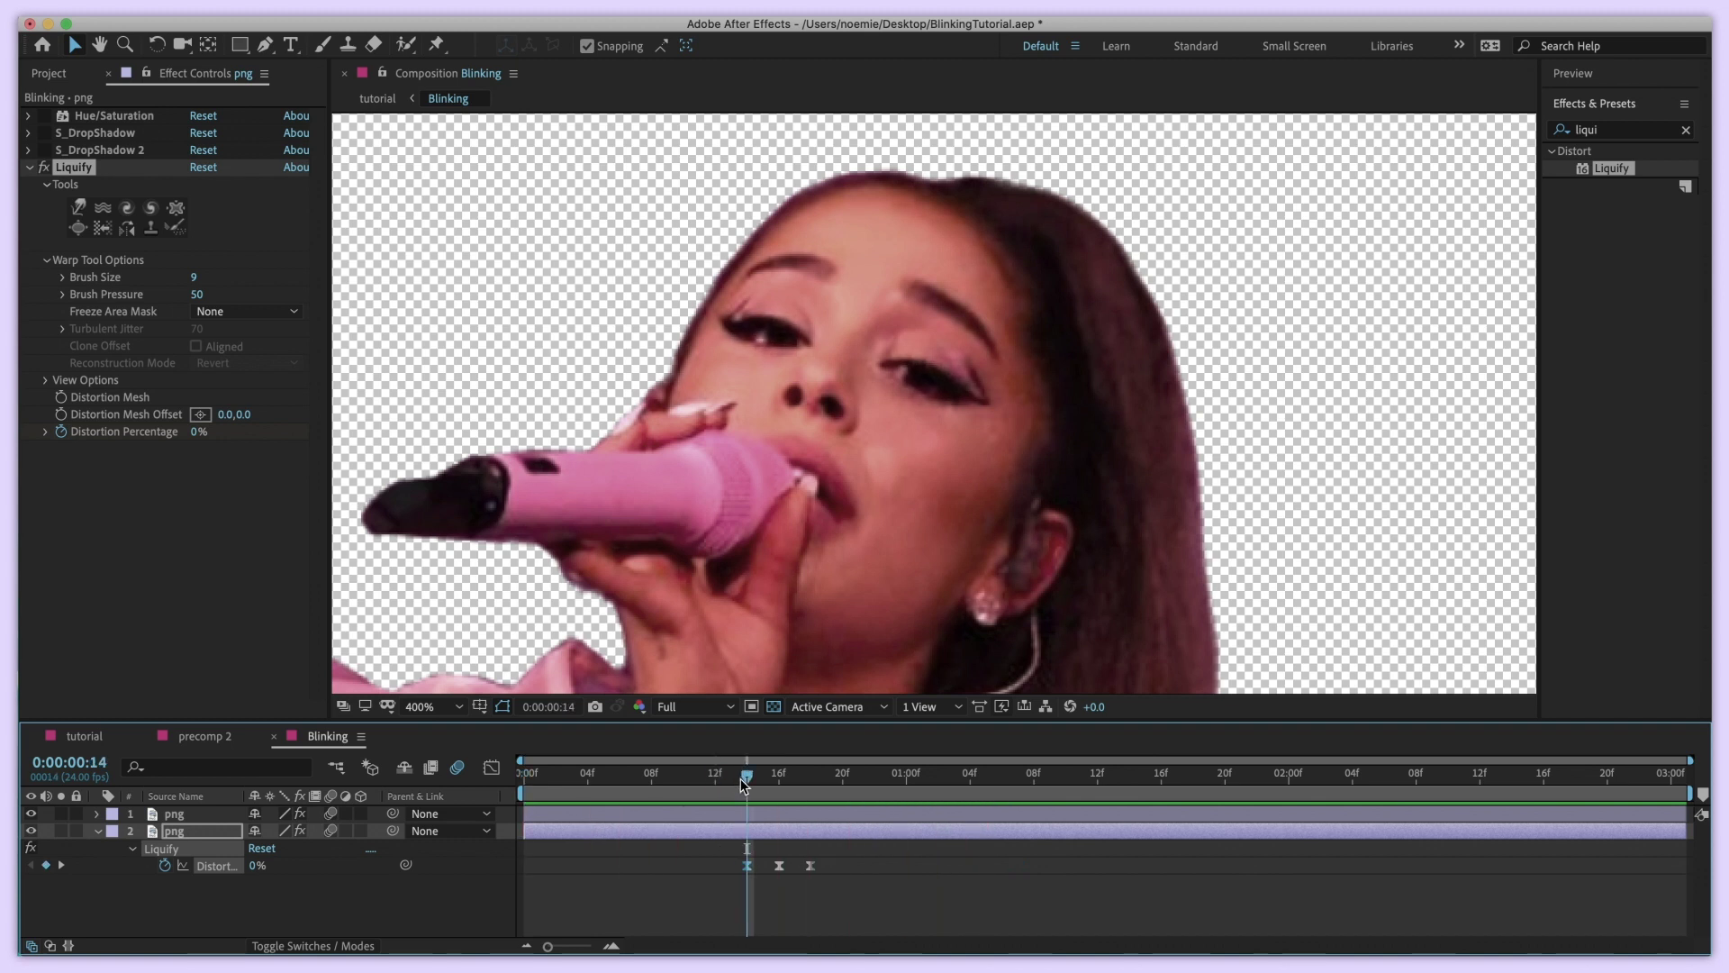
Move the first Distortion Percentage keyframe to frame 13 and the last one to frame 19
drag(750, 780, 777, 781)
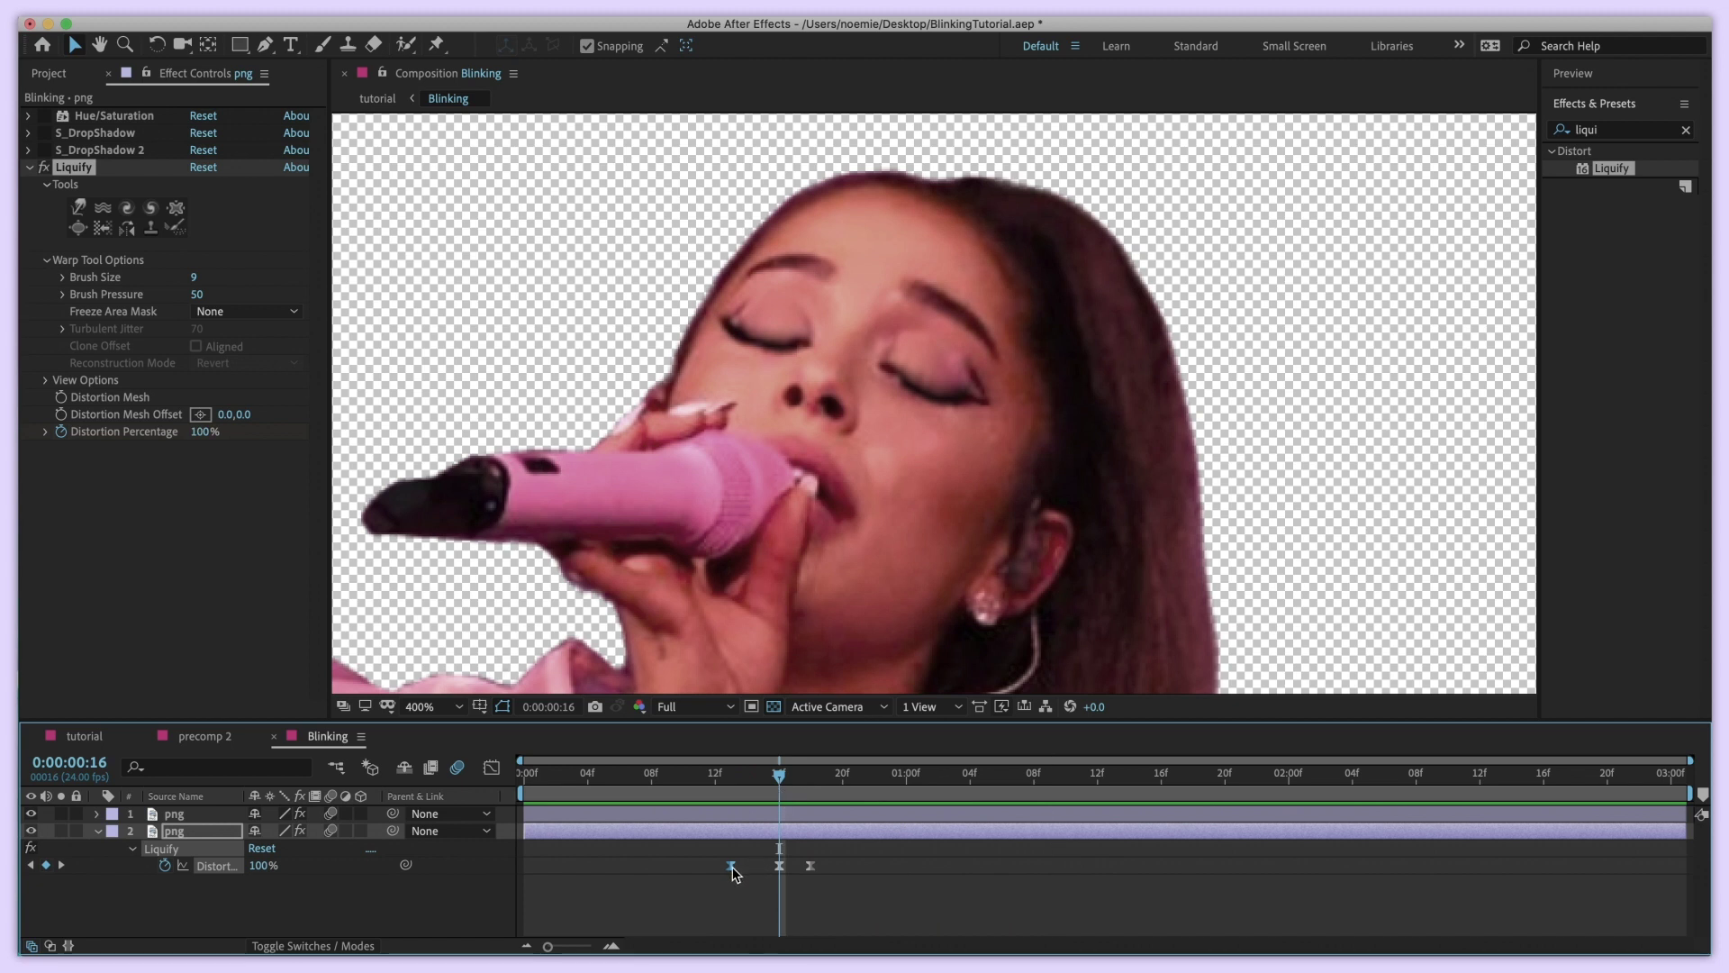
drag(813, 865, 828, 865)
click(491, 767)
click(491, 767)
mouse_move(746, 774)
mouse_down()
mouse_move(619, 776)
mouse_move(779, 781)
mouse_up()
drag(857, 883, 686, 849)
click(914, 865)
Copy the three Distortion Percentage keyframes, paste them at 0:00:01:15 for a second blink, and preview from the start
click(1146, 774)
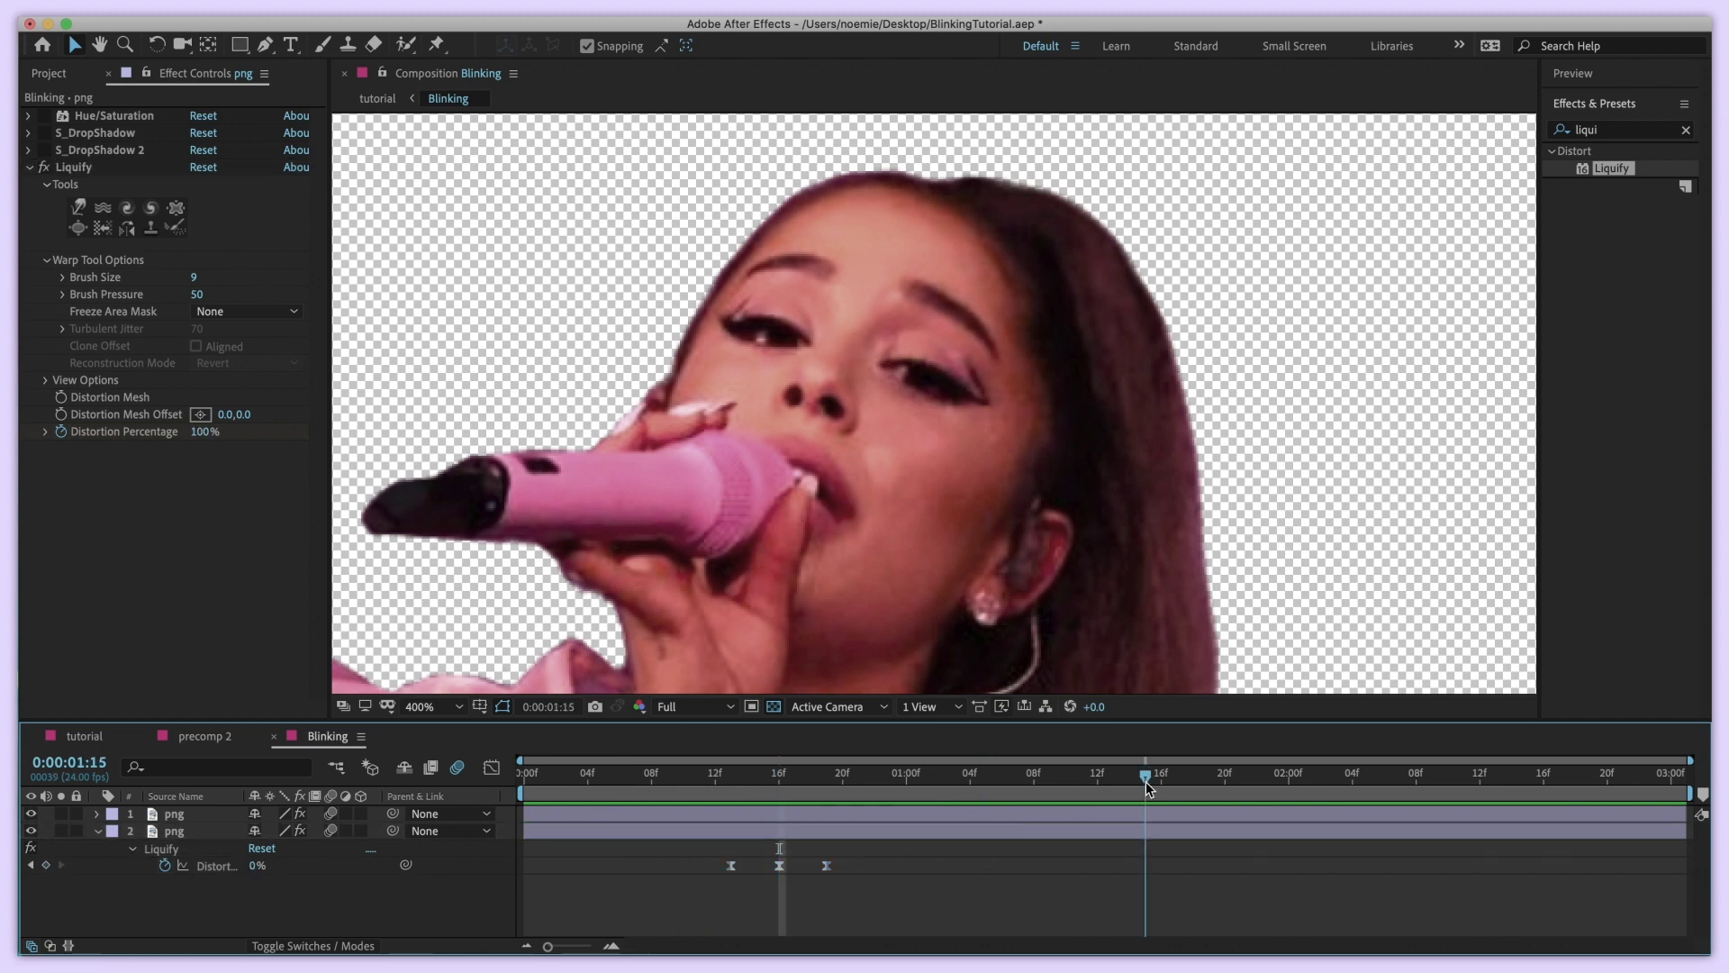
key(space)
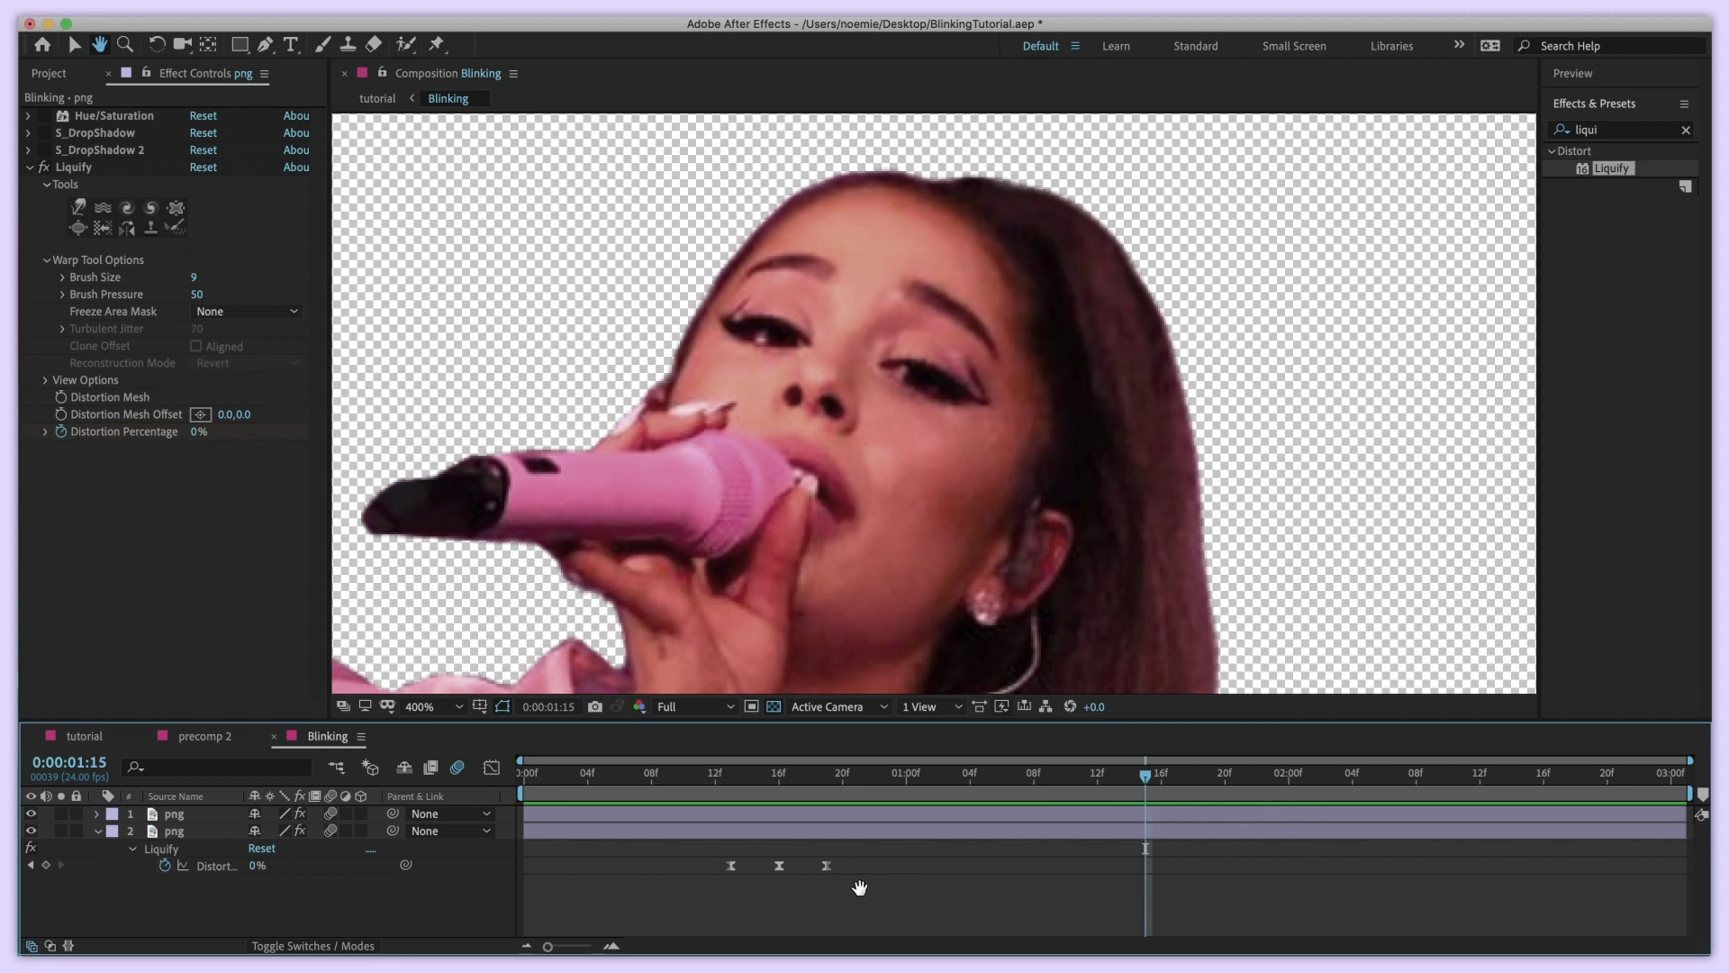
key(v)
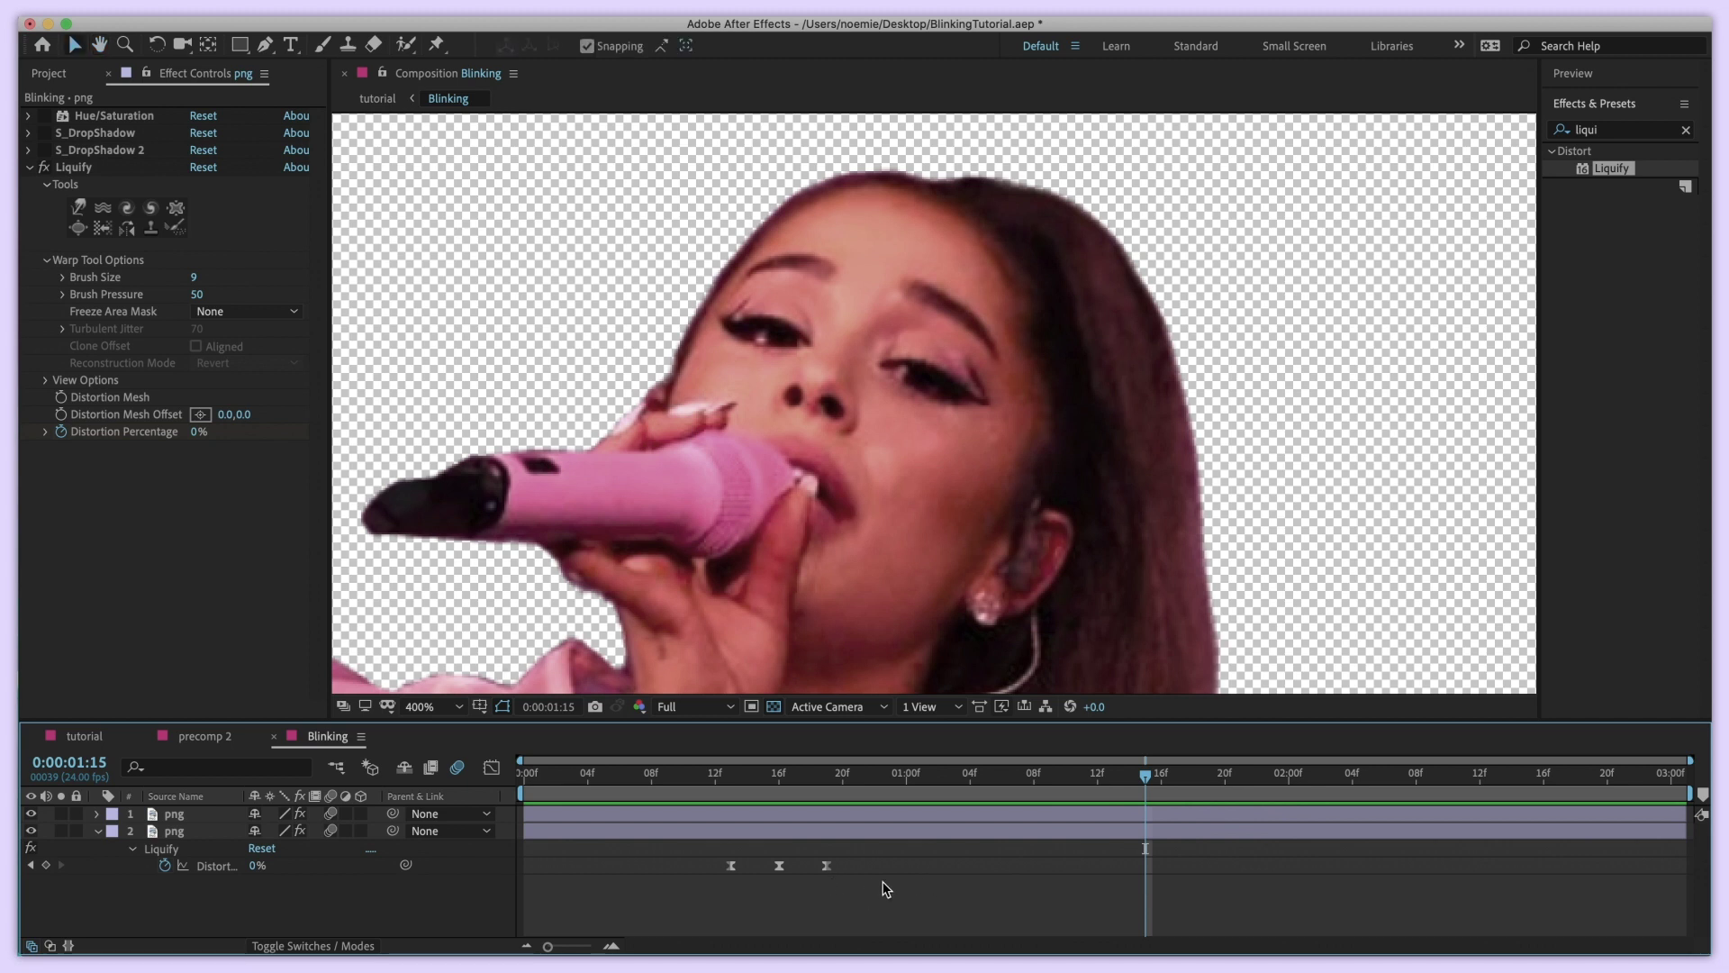
drag(885, 889, 657, 870)
key(super+c)
key(super+v)
drag(1144, 773, 484, 787)
key(space)
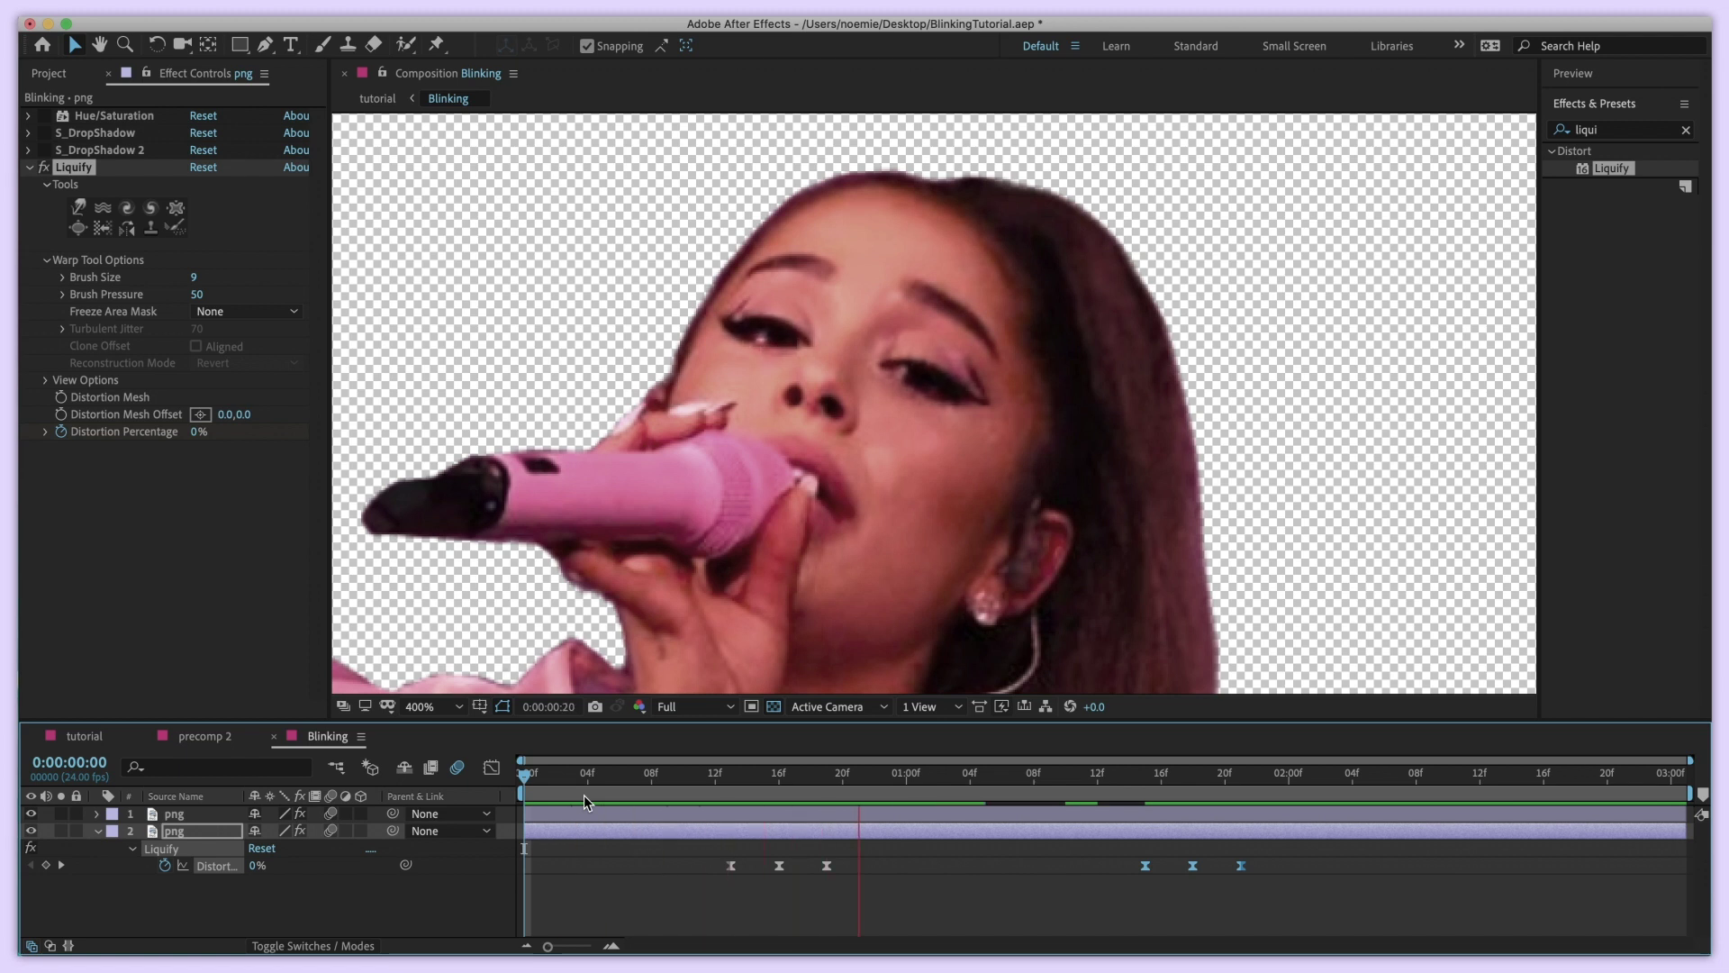
key(space)
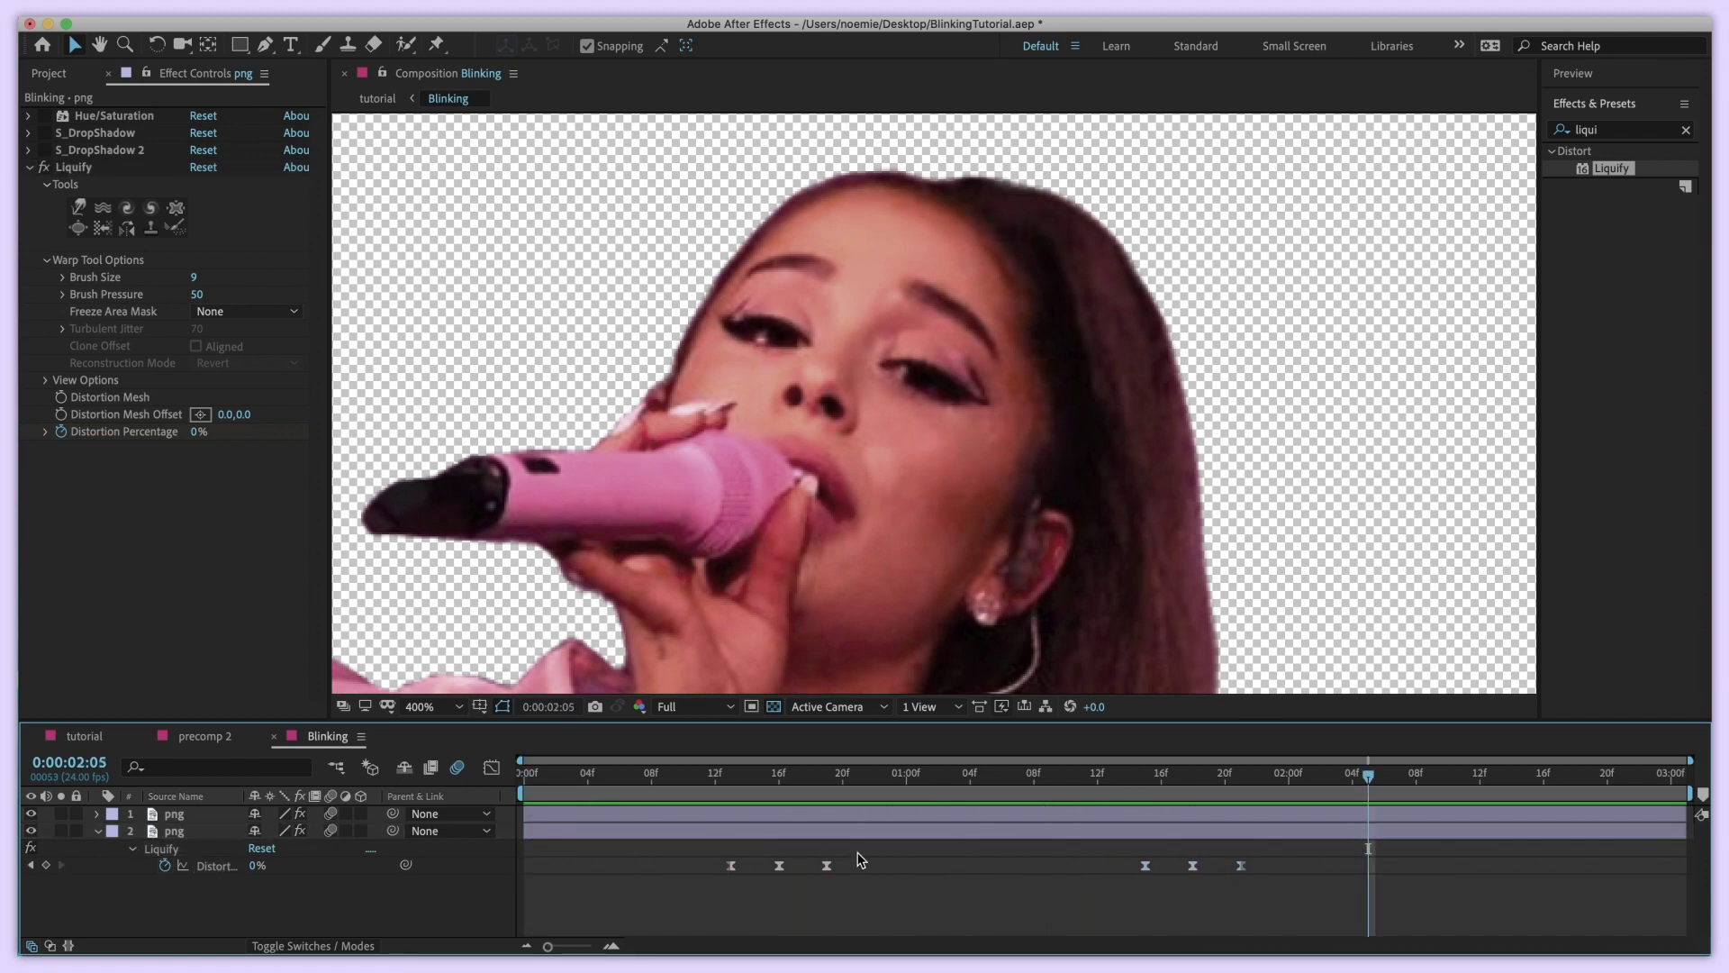
Shift the second set of blink keyframes earlier so that it starts at frame 23, previewing the timing of the two blinks
drag(1198, 880, 992, 880)
click(670, 776)
key(space)
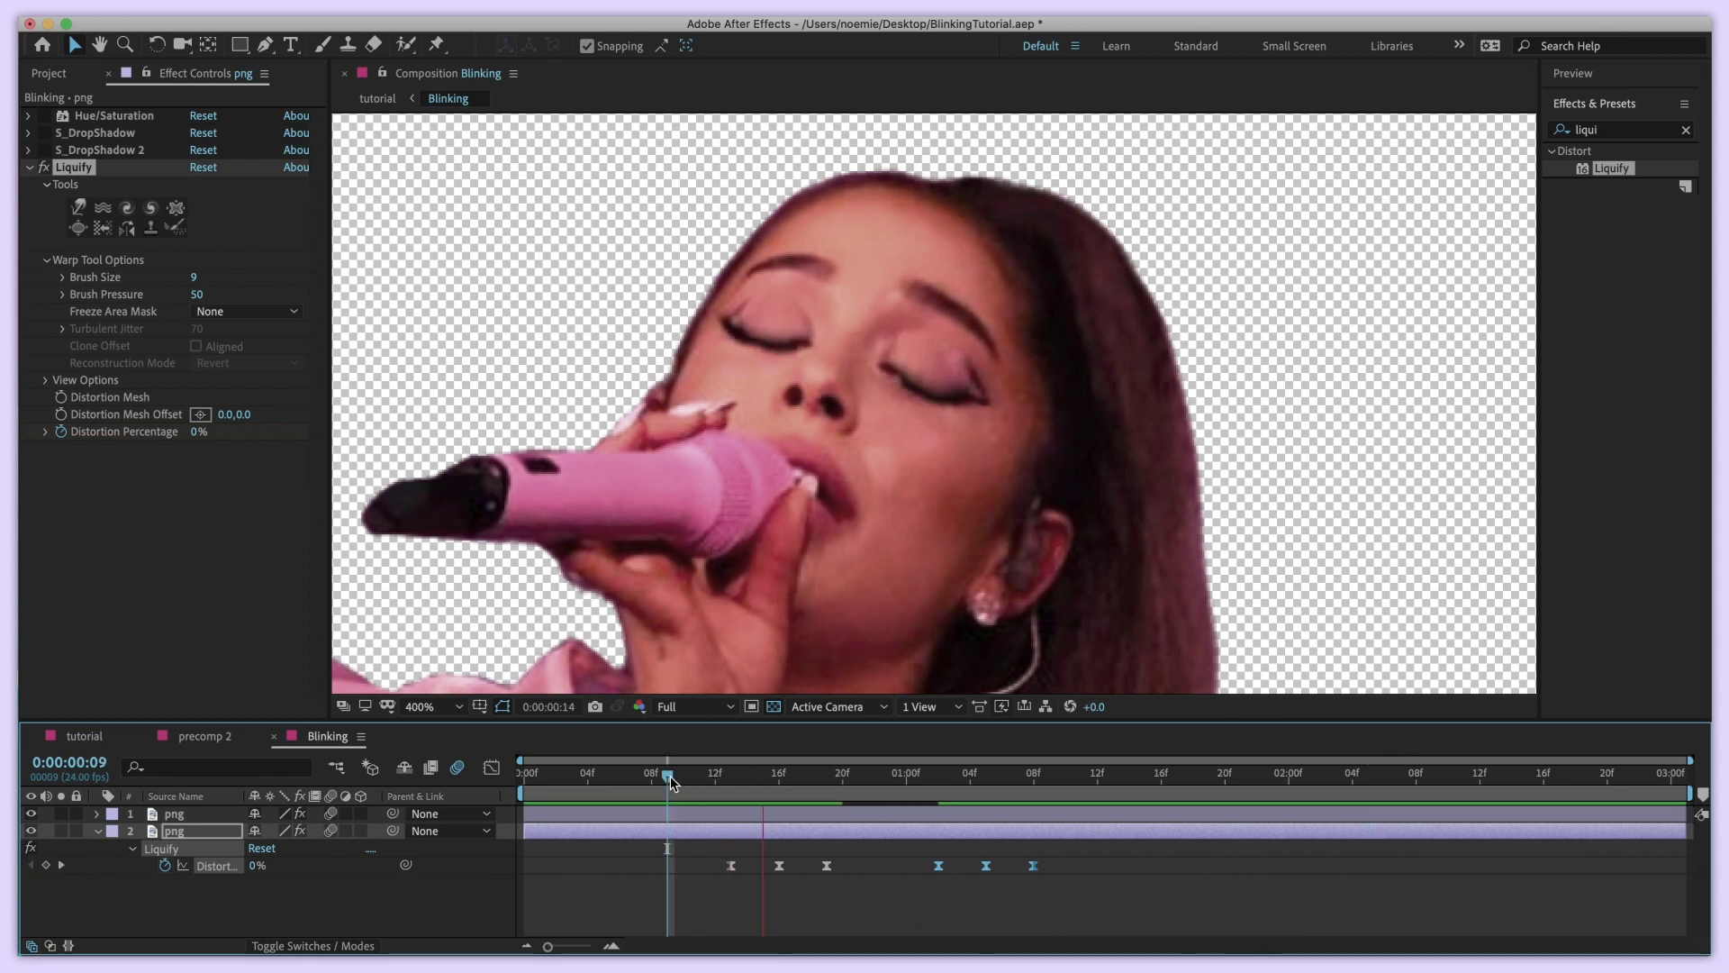
key(space)
drag(989, 875, 942, 875)
click(654, 776)
key(space)
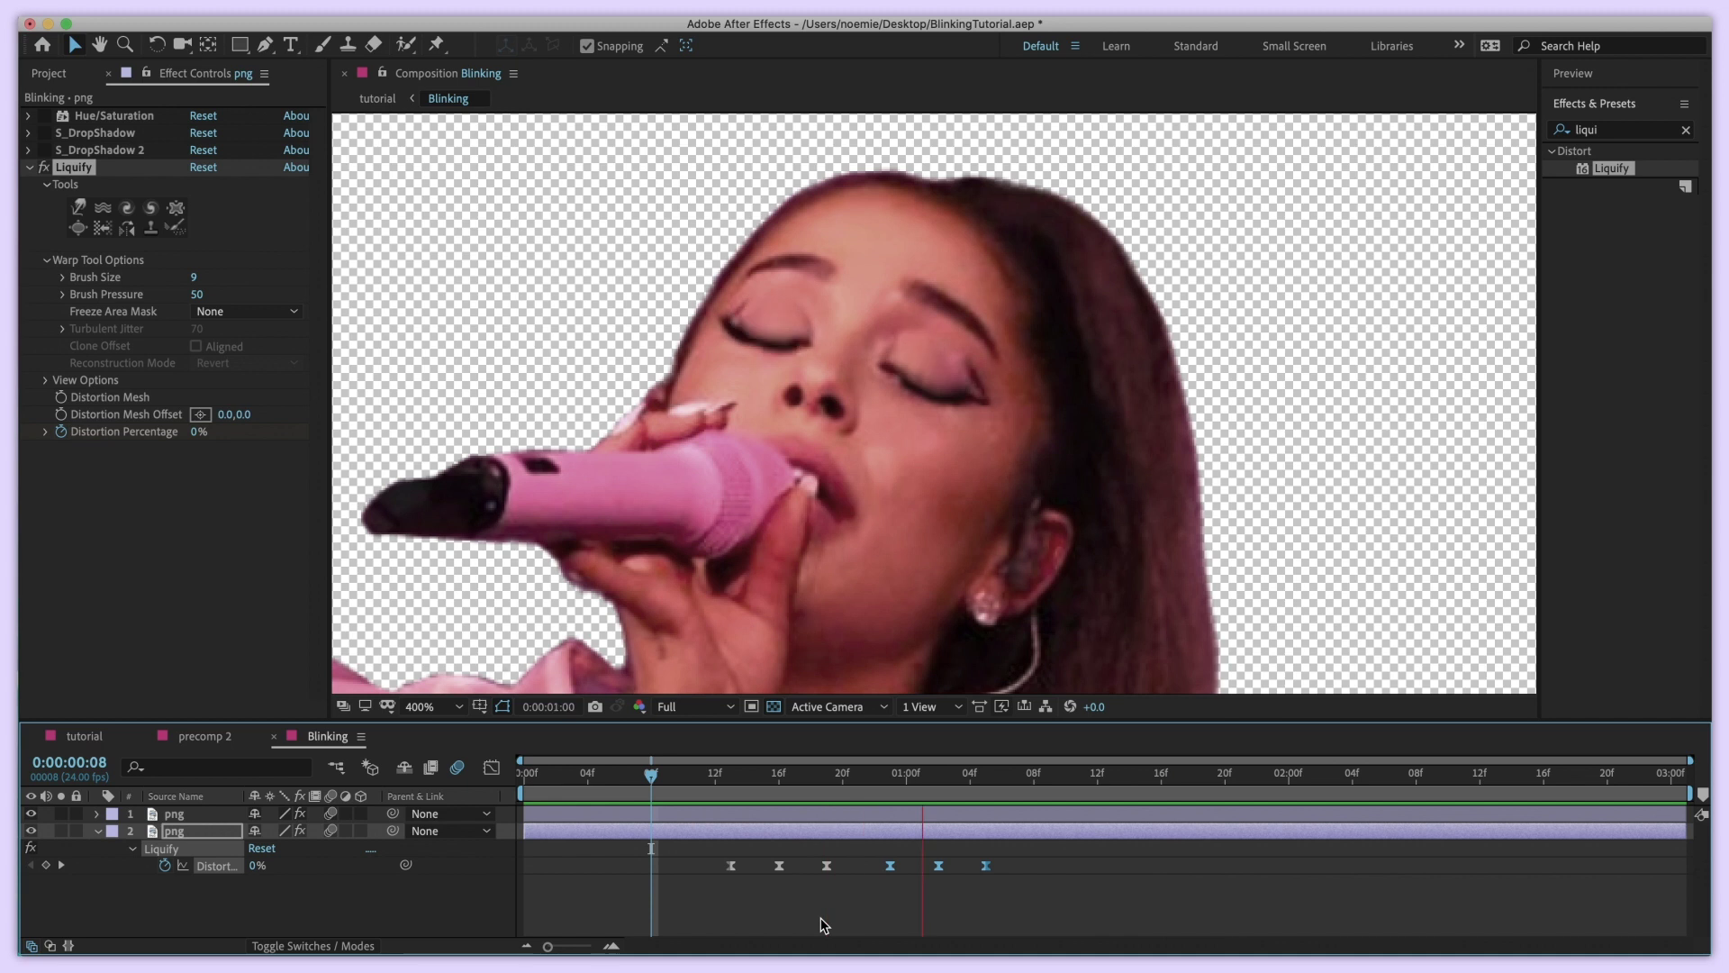
key(space)
click(879, 915)
drag(770, 780, 457, 778)
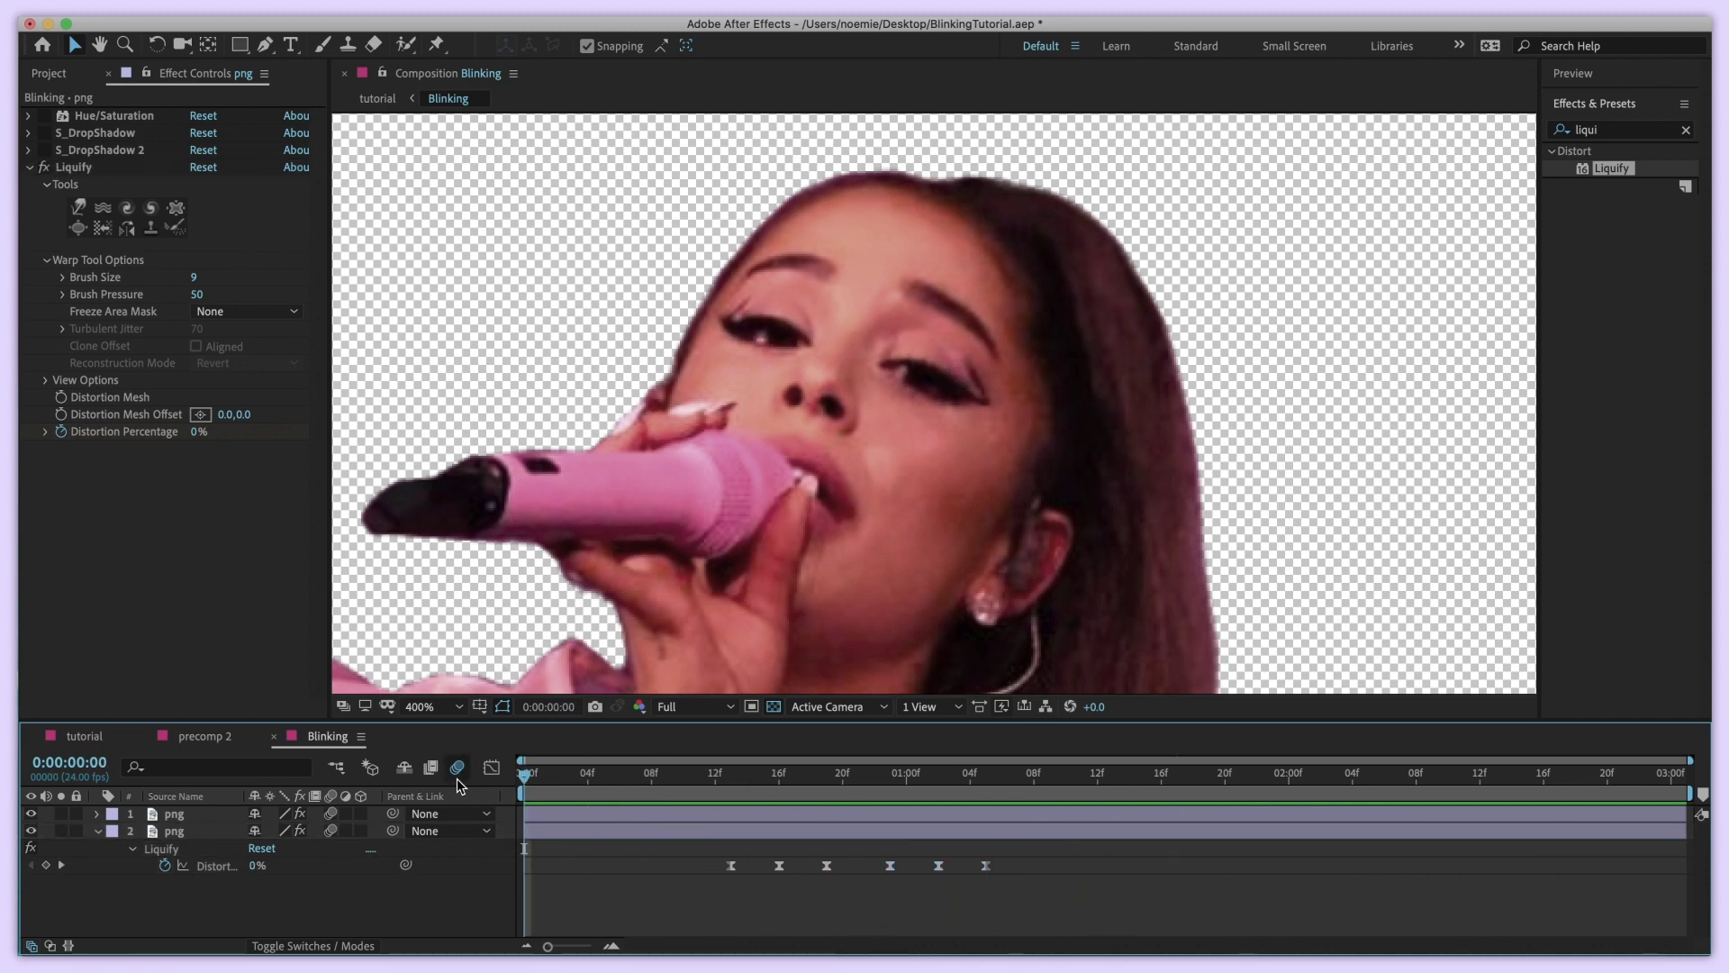
Delete both S_DropShadow effects from the upper png layer, turn the remaining effects back on, and preview the full image
click(427, 710)
click(442, 349)
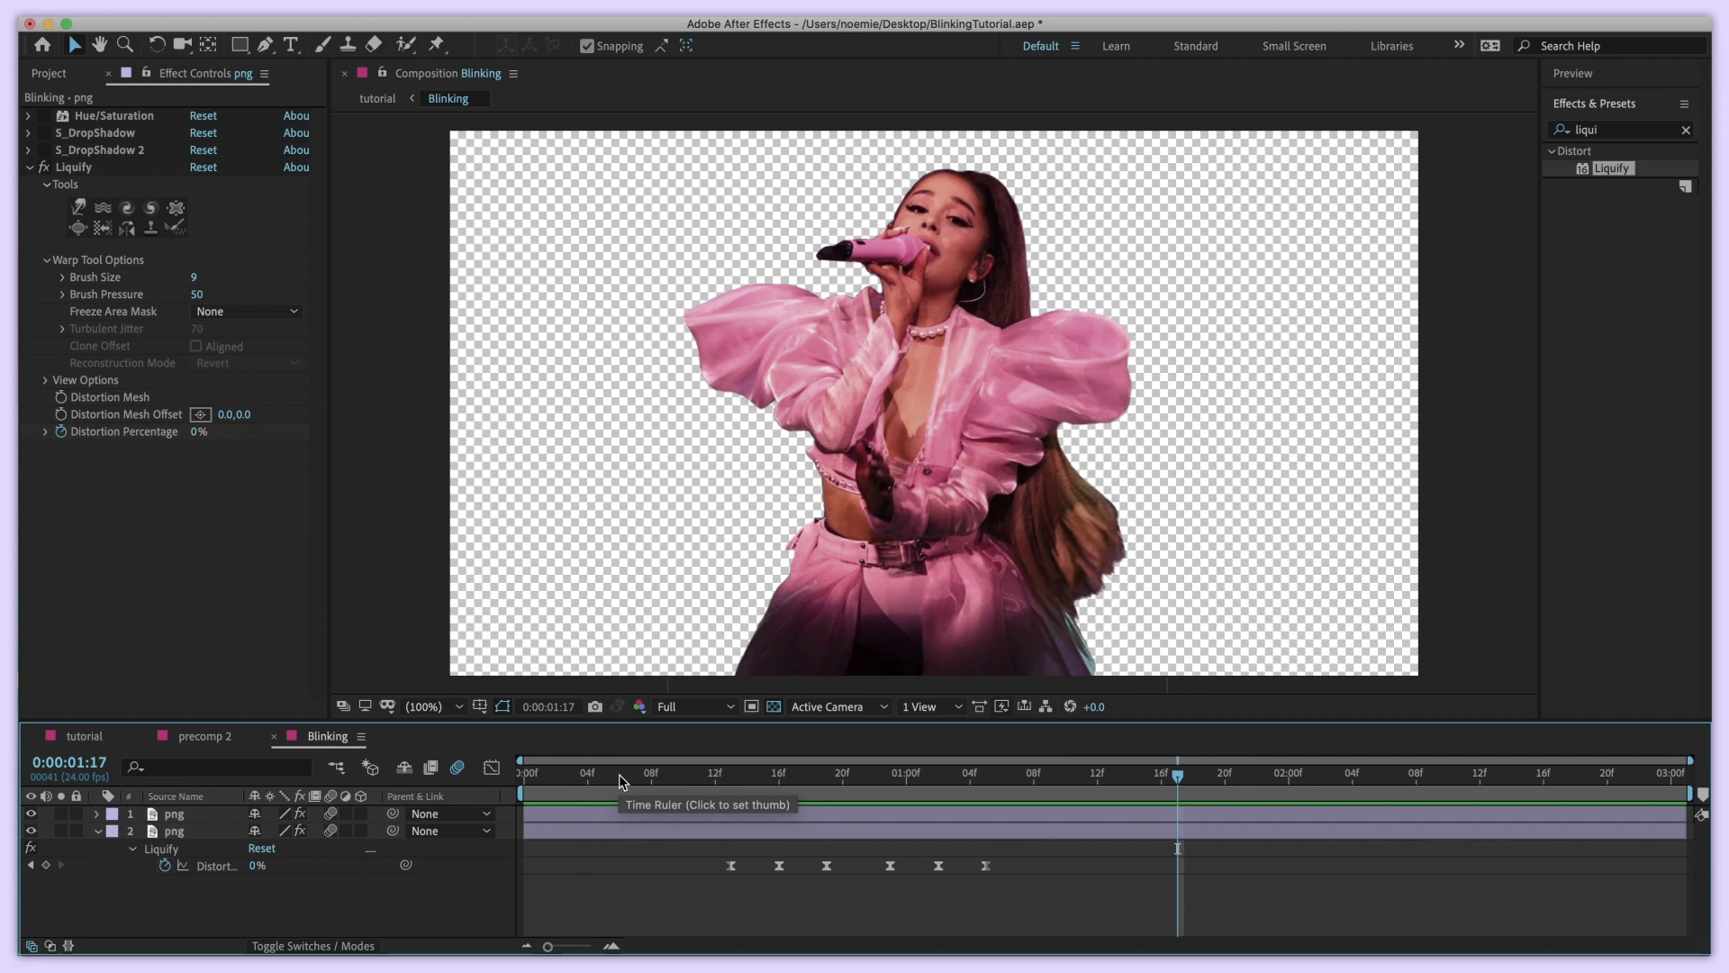
drag(619, 774, 571, 774)
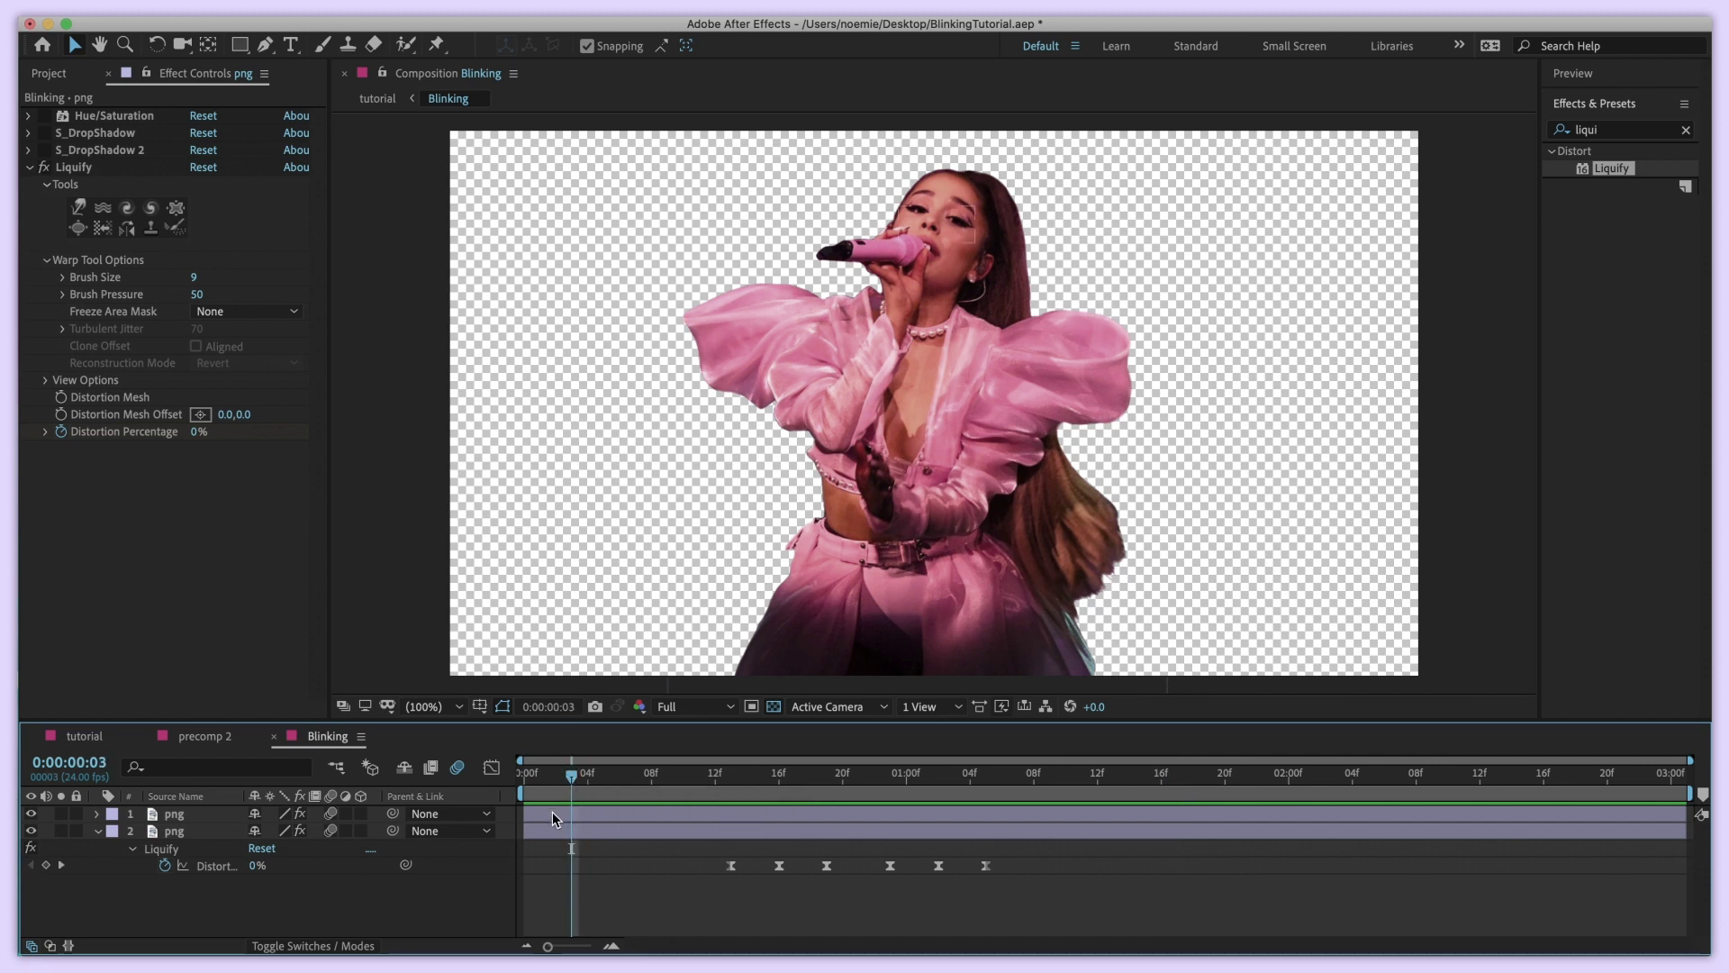
click(553, 812)
click(29, 115)
click(29, 133)
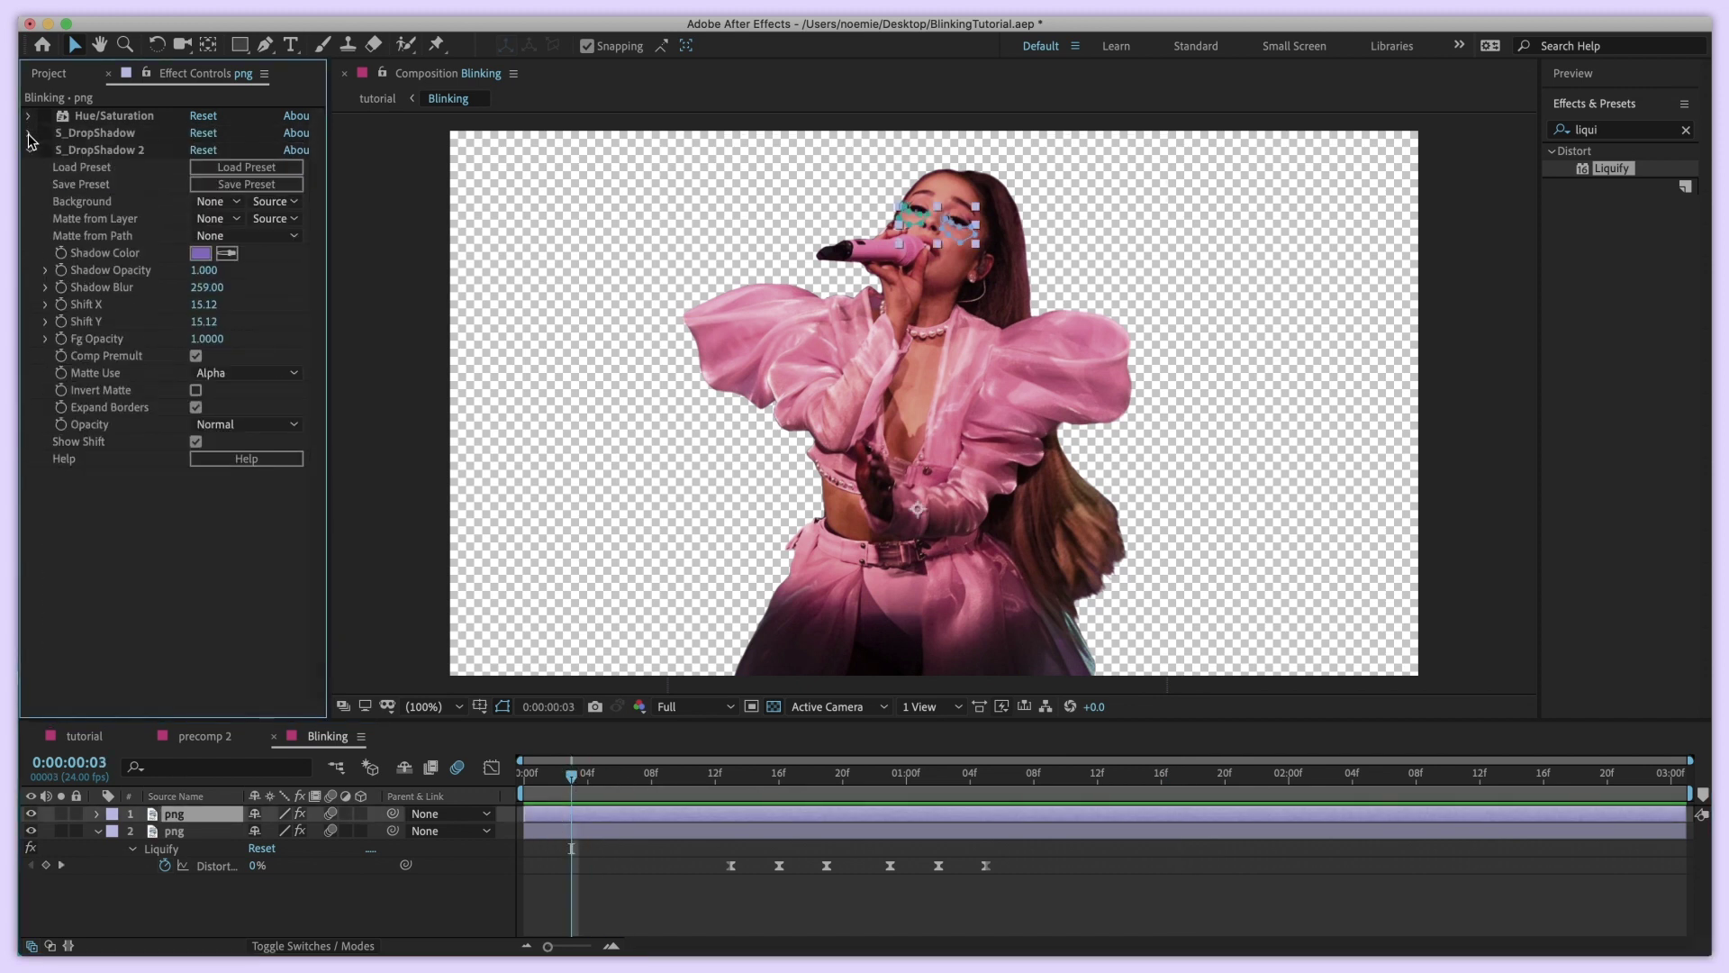
click(28, 151)
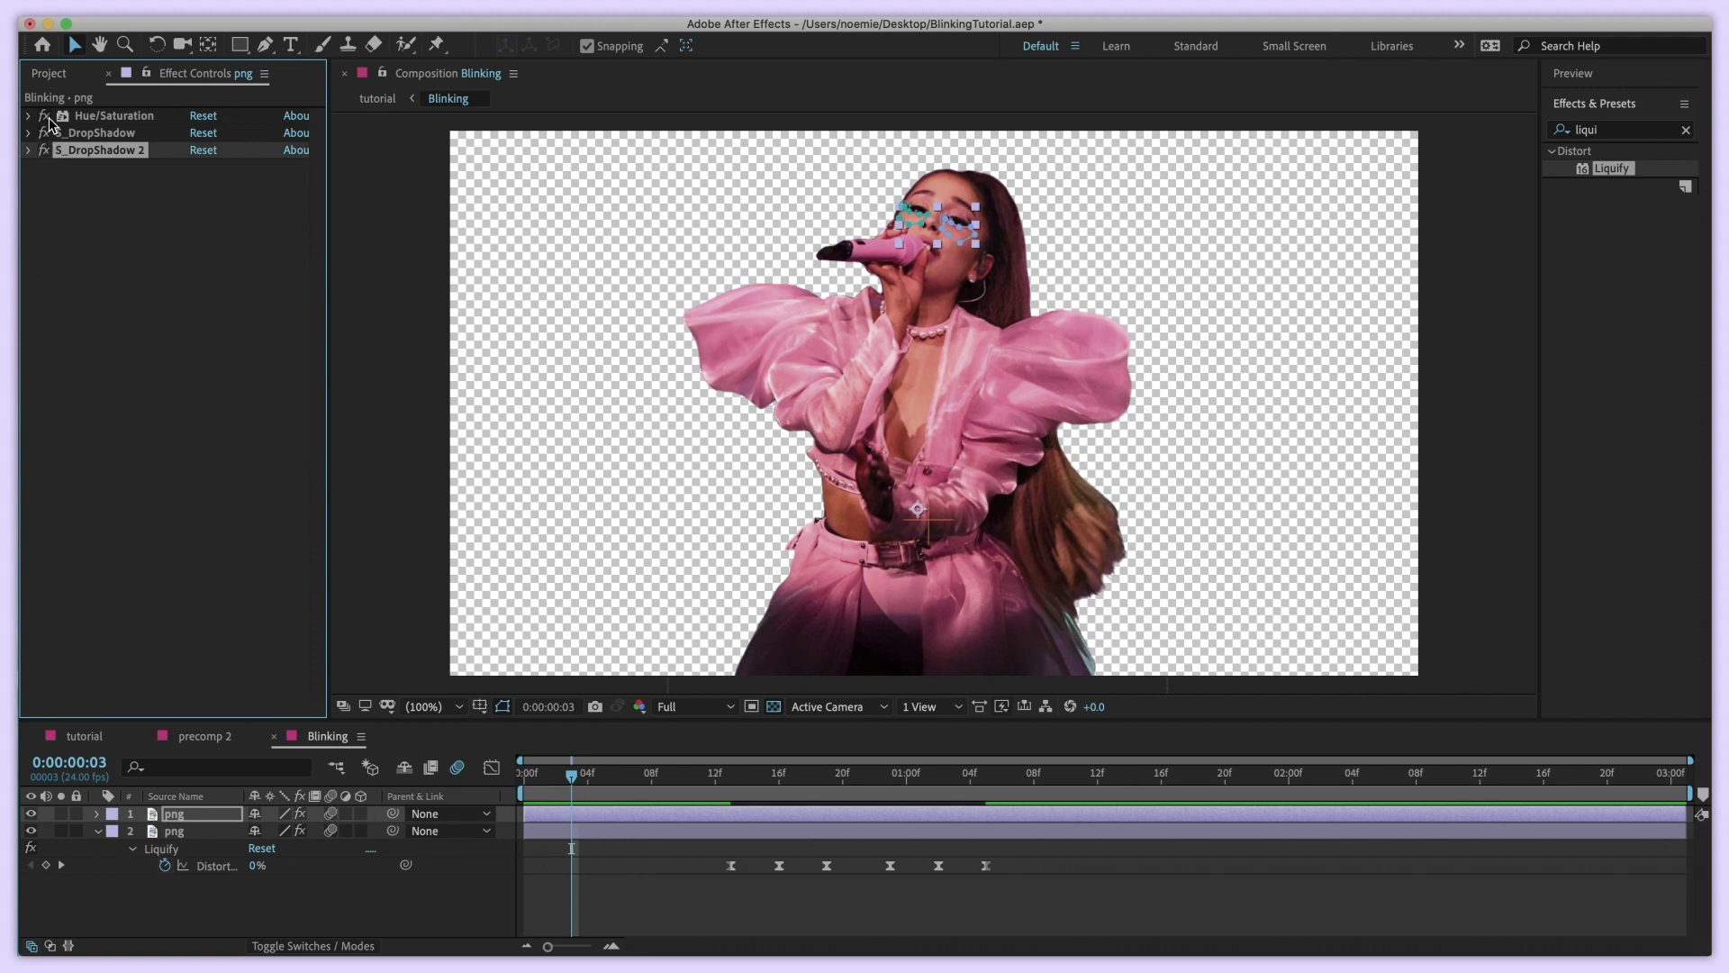
key(Delete)
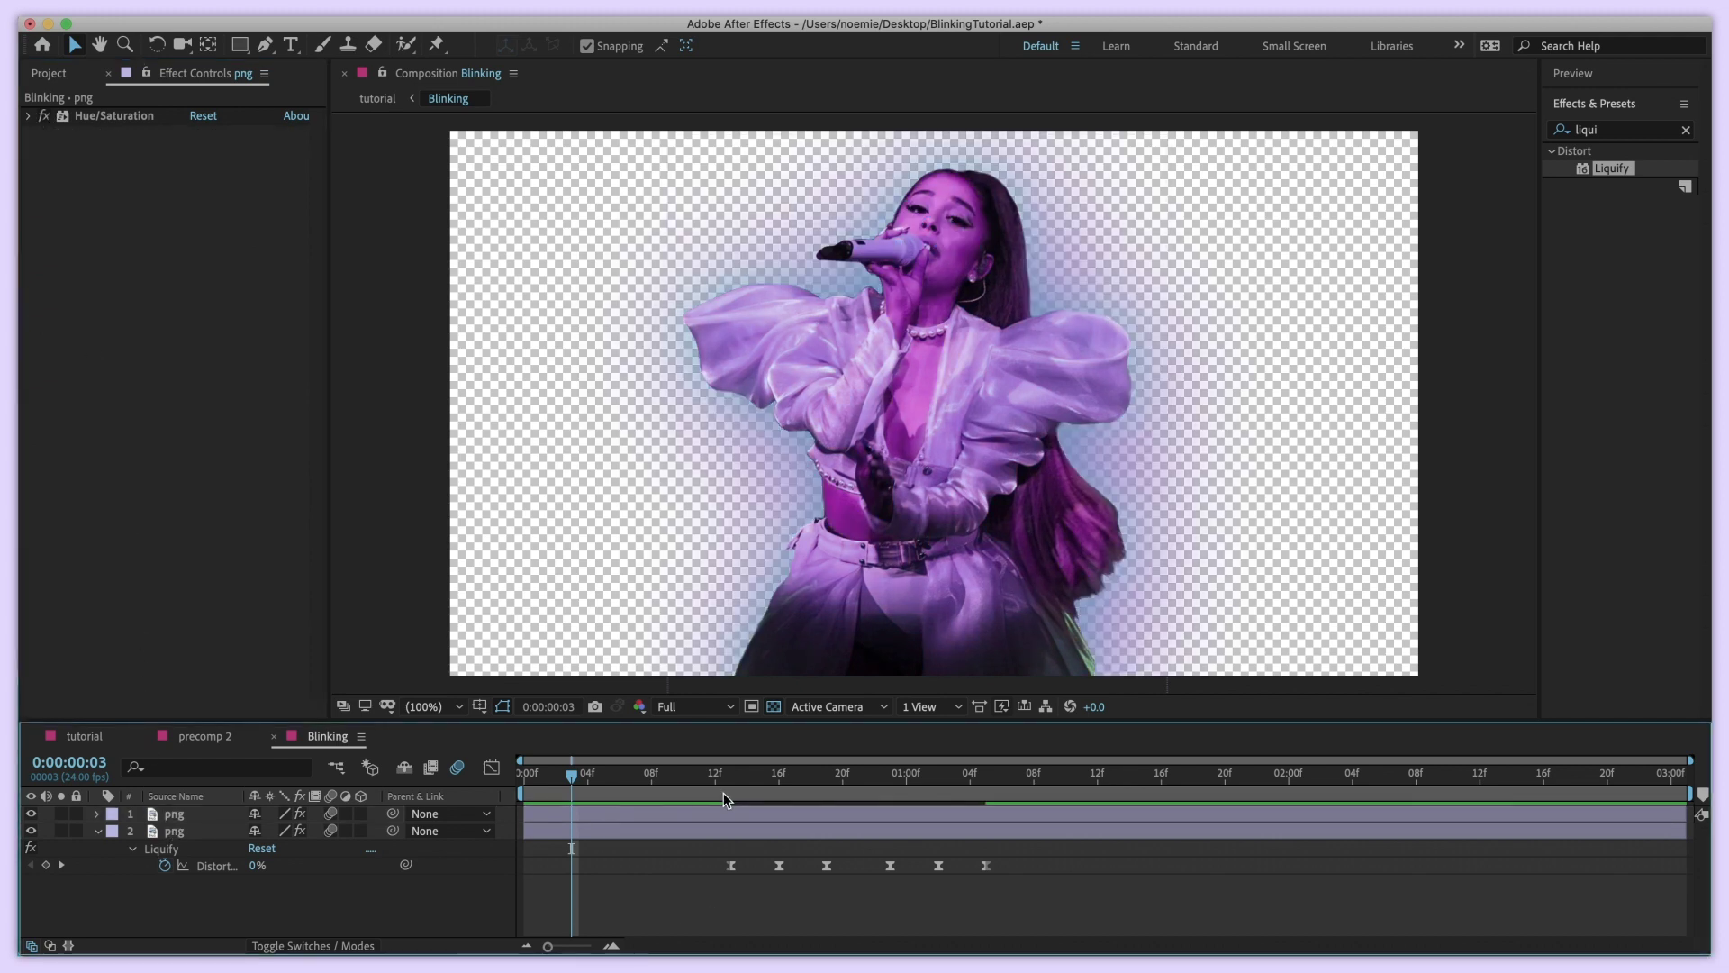
key(space)
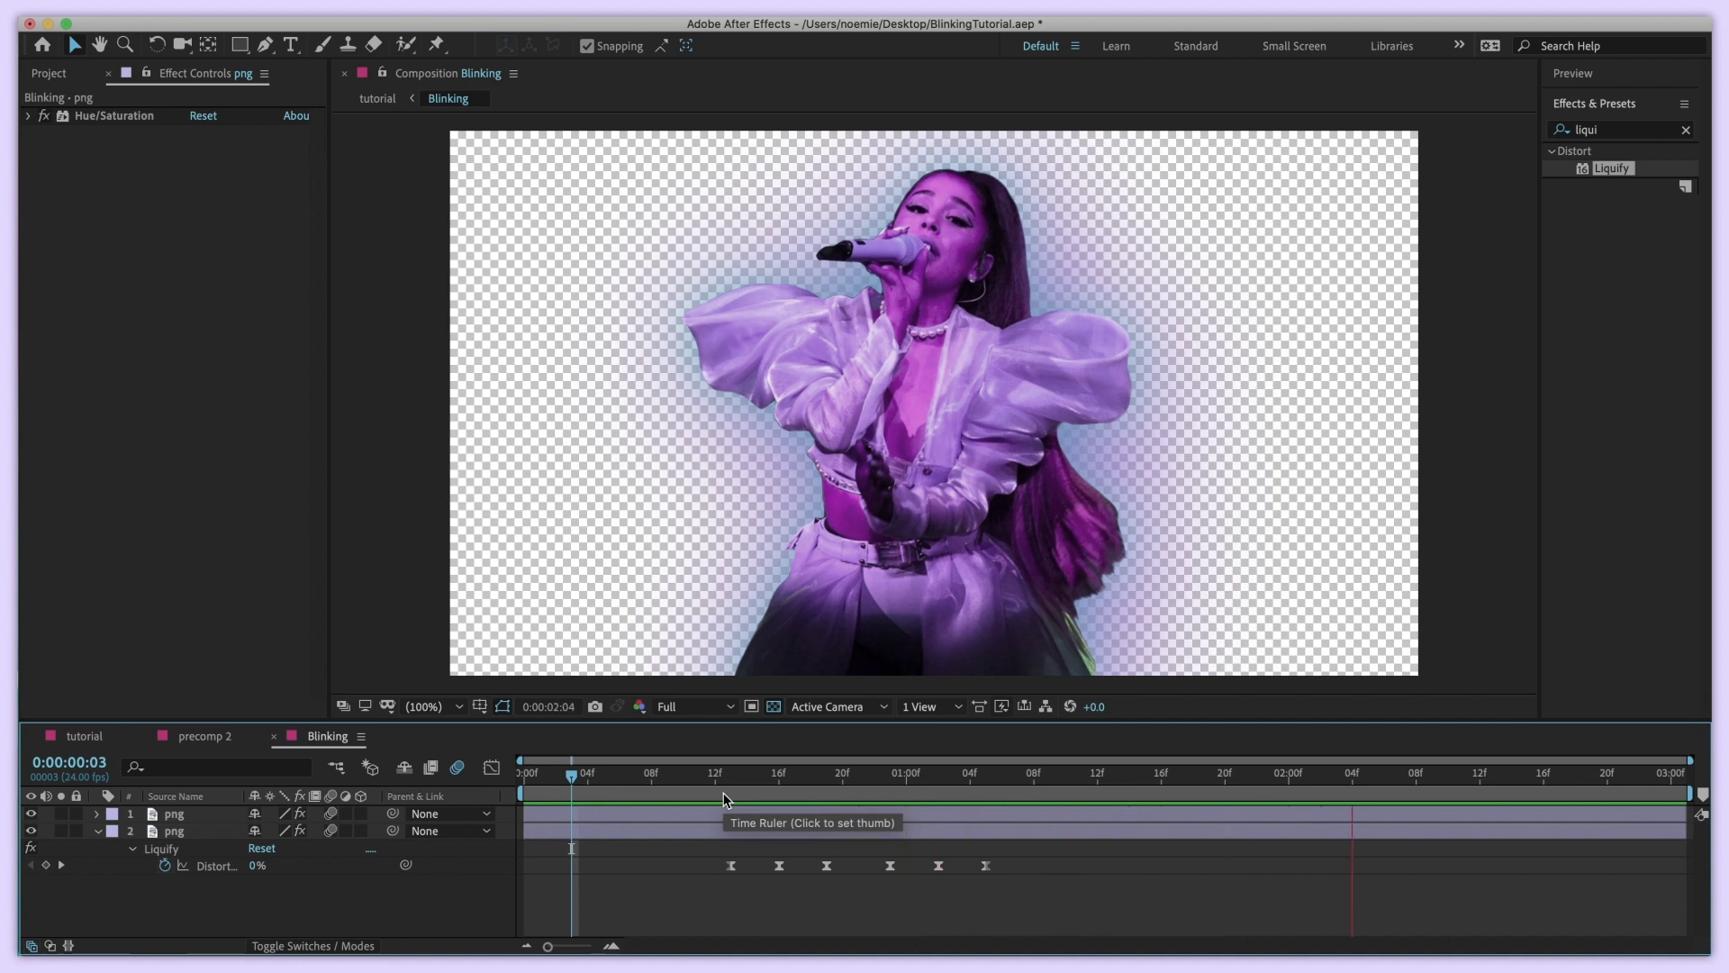
Pre-compose both png layers into a new composition named Movement, and preview it
drag(545, 774, 505, 773)
click(560, 813)
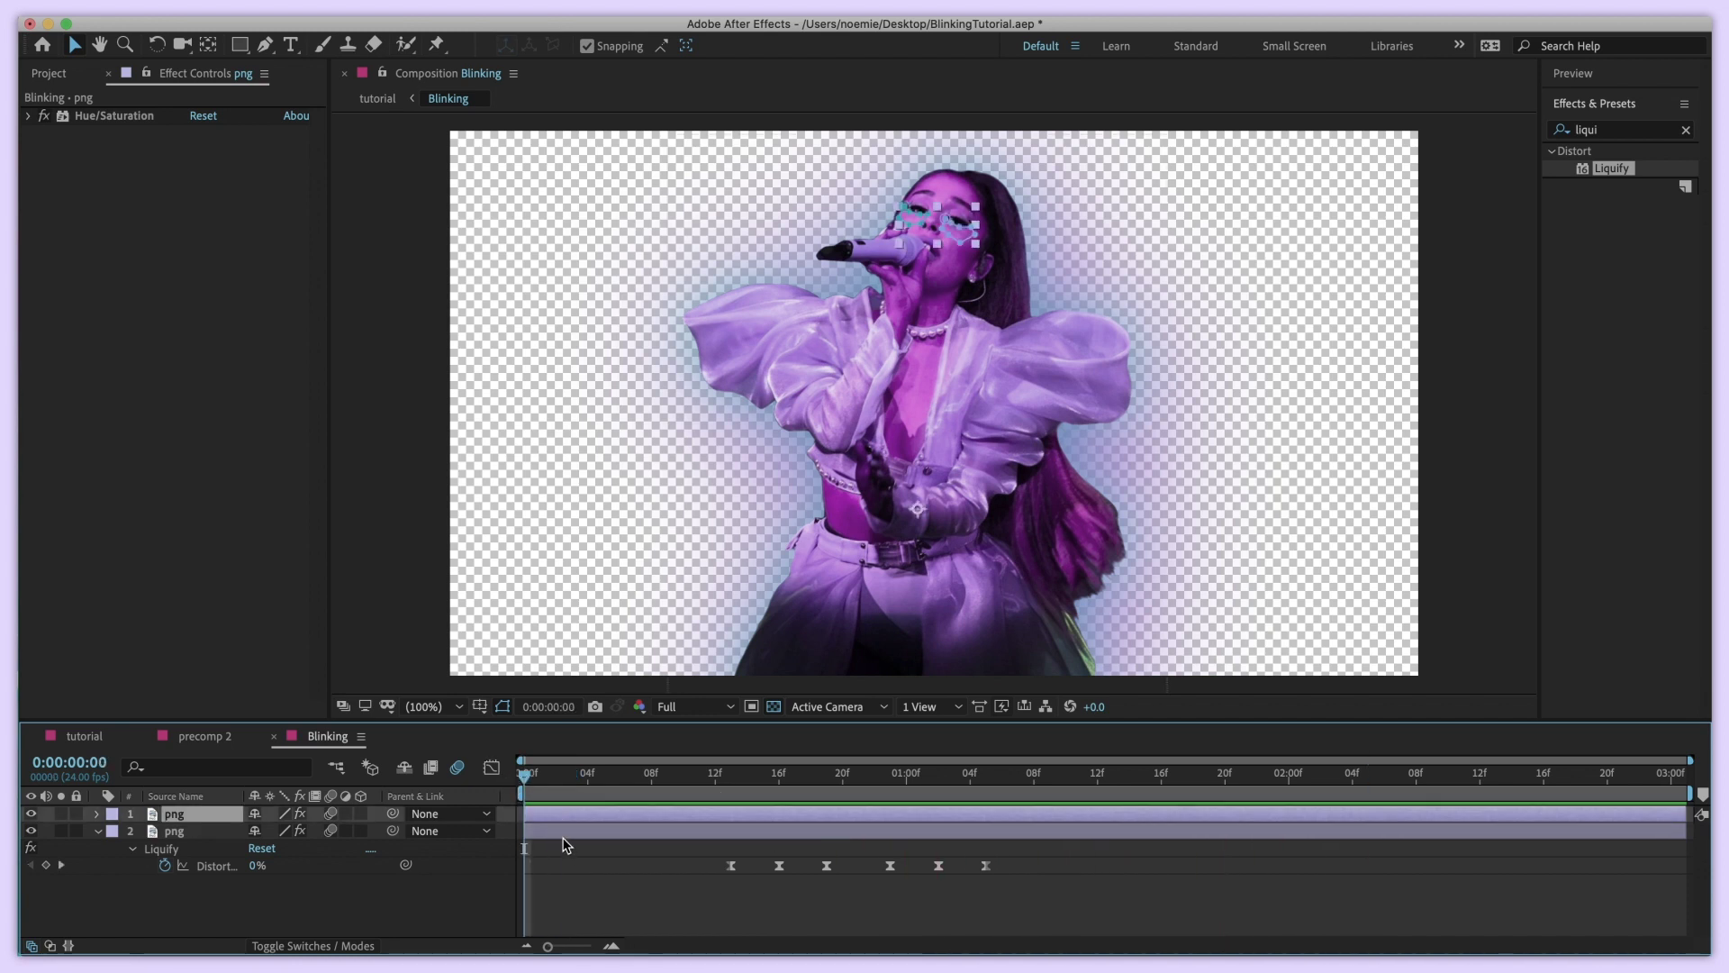
shift+click(563, 836)
right_click(565, 843)
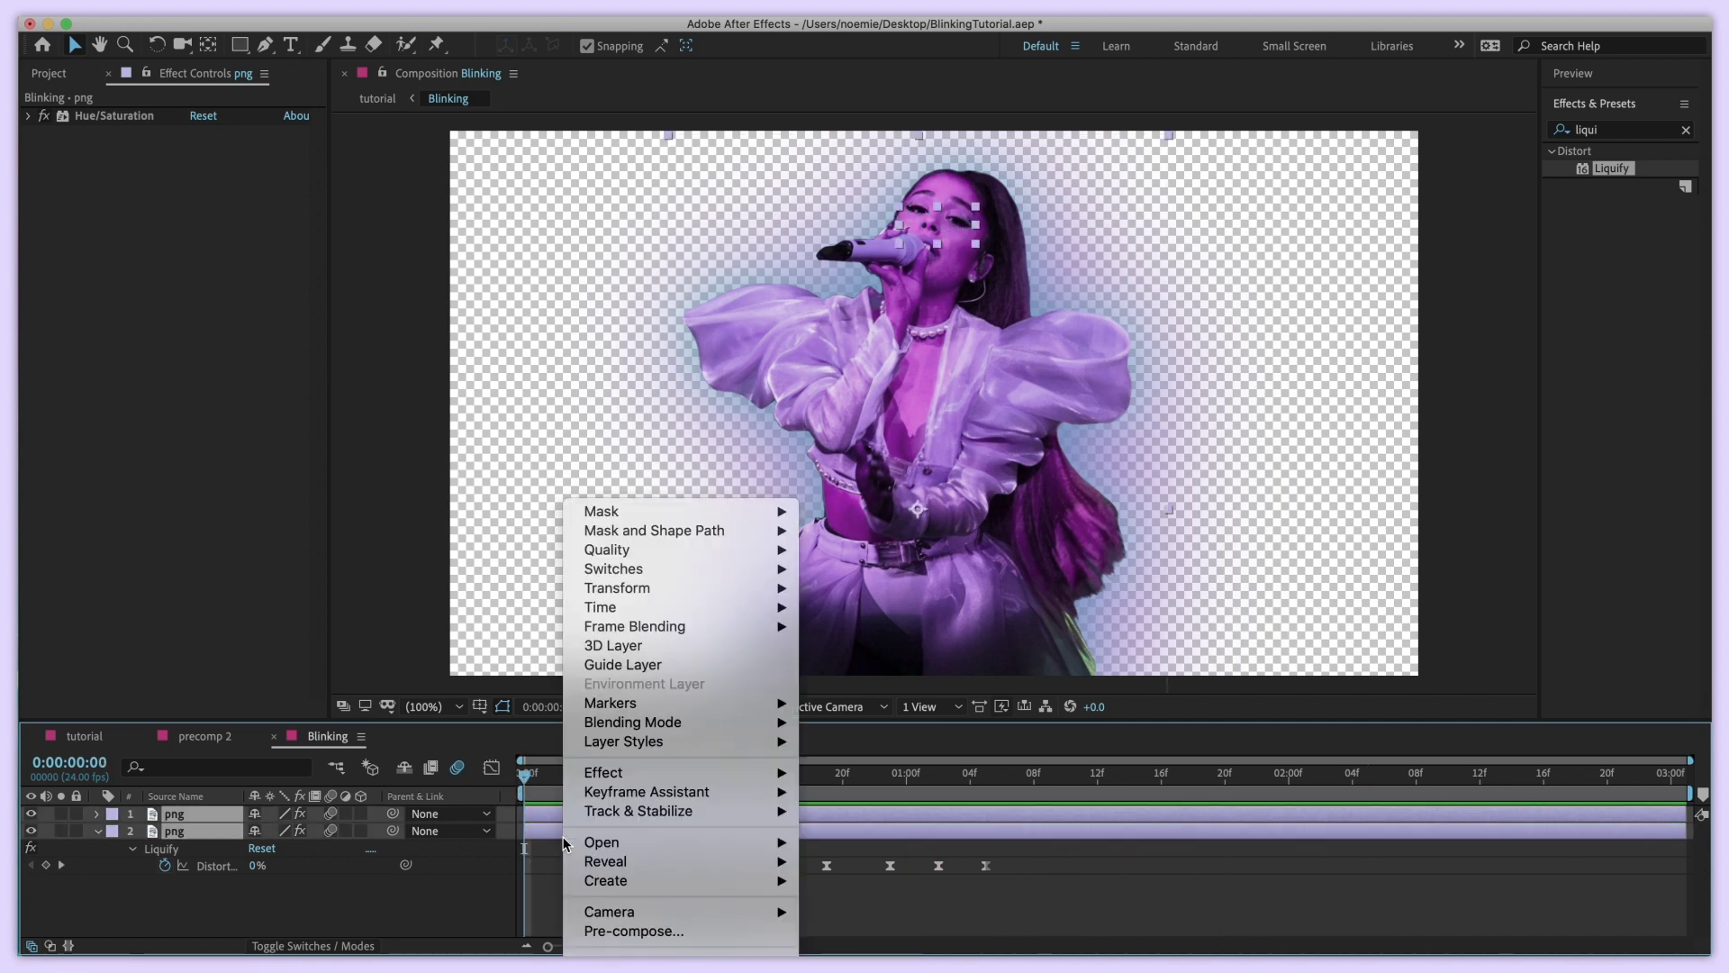
click(614, 932)
key(BackSpace)
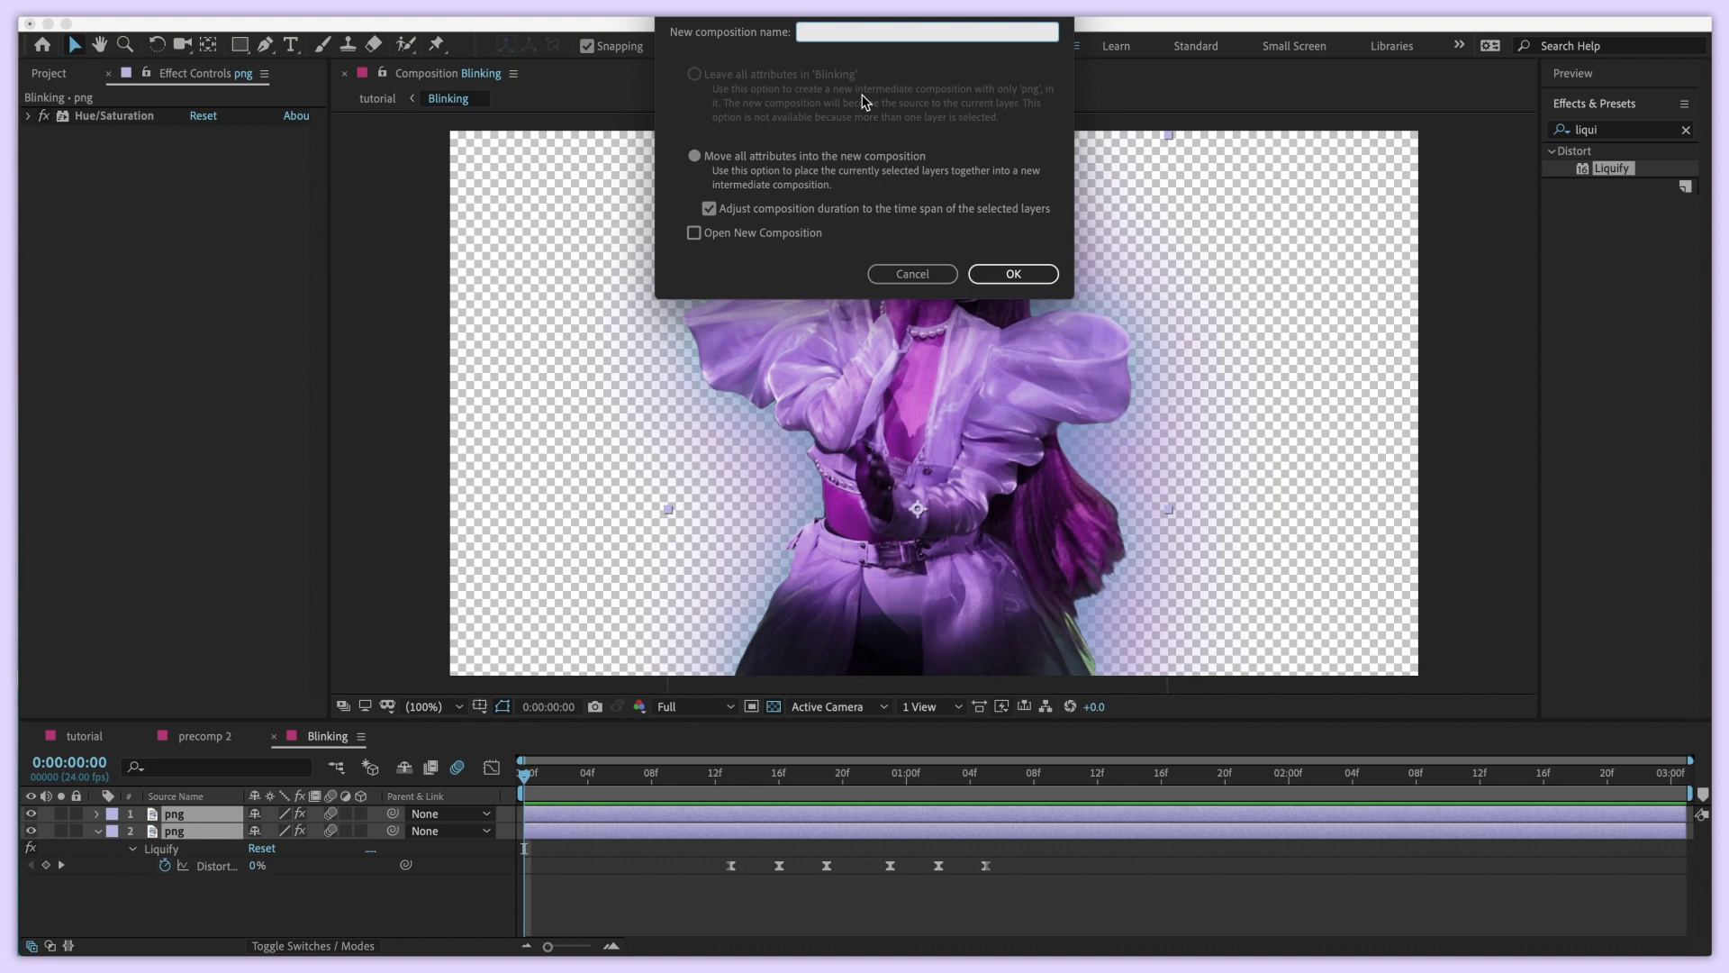
text(Movement)
click(1037, 276)
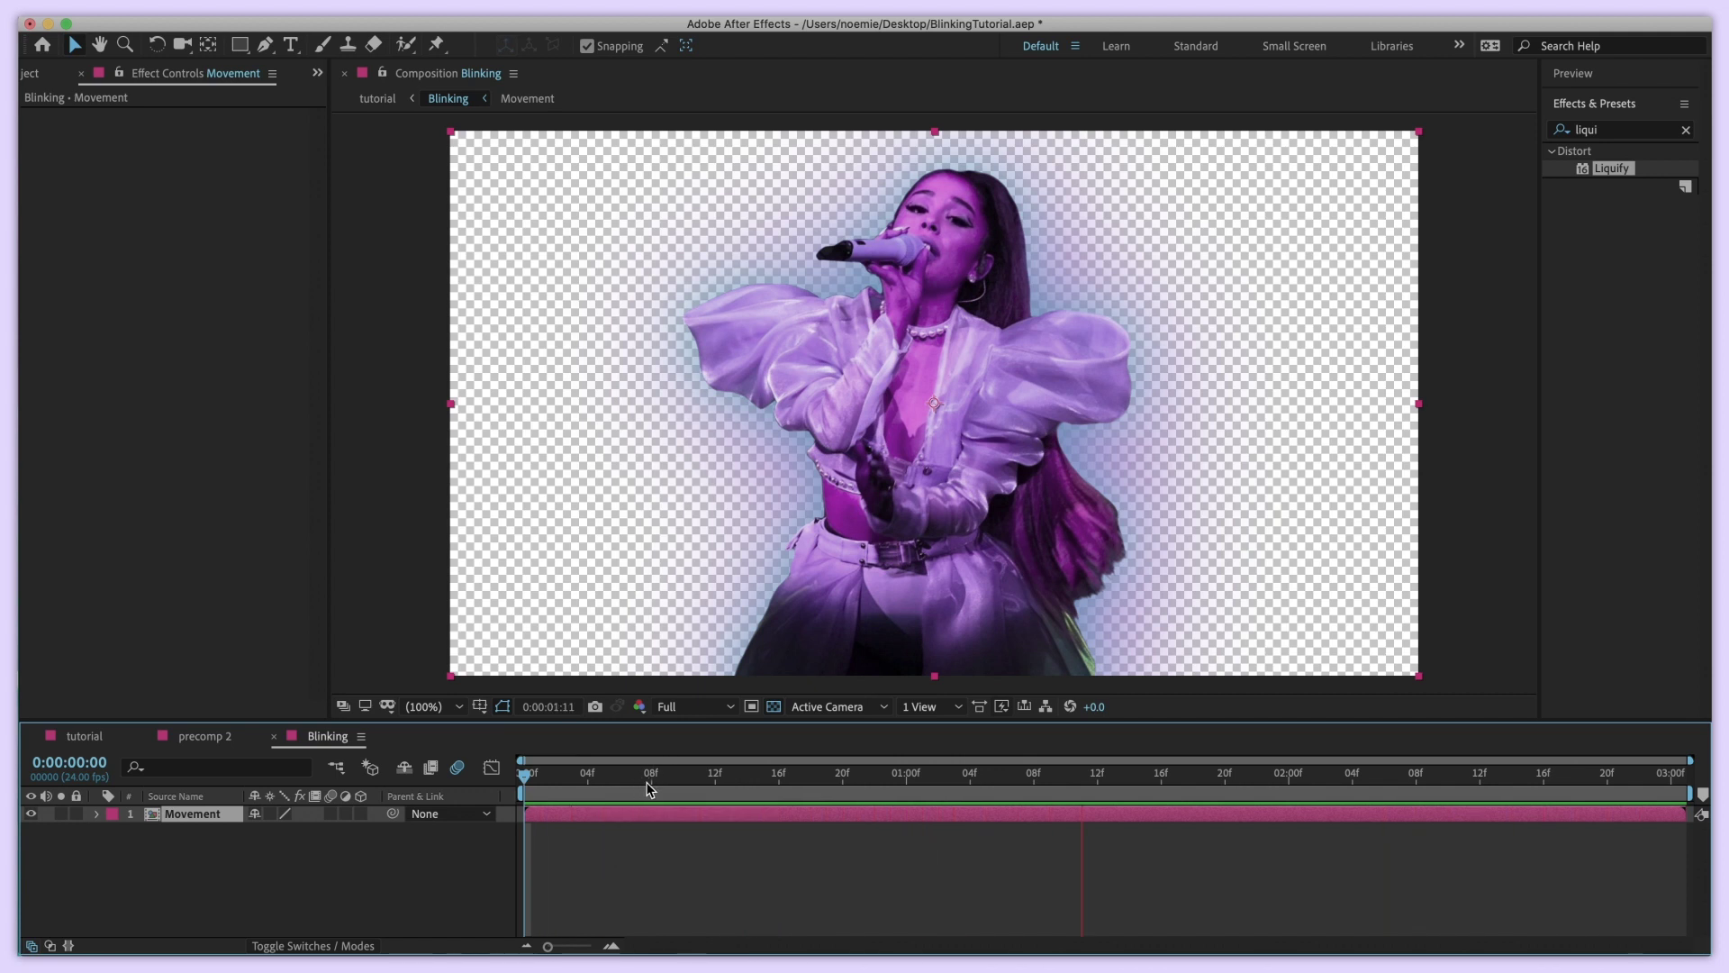
key(space)
drag(542, 772, 524, 772)
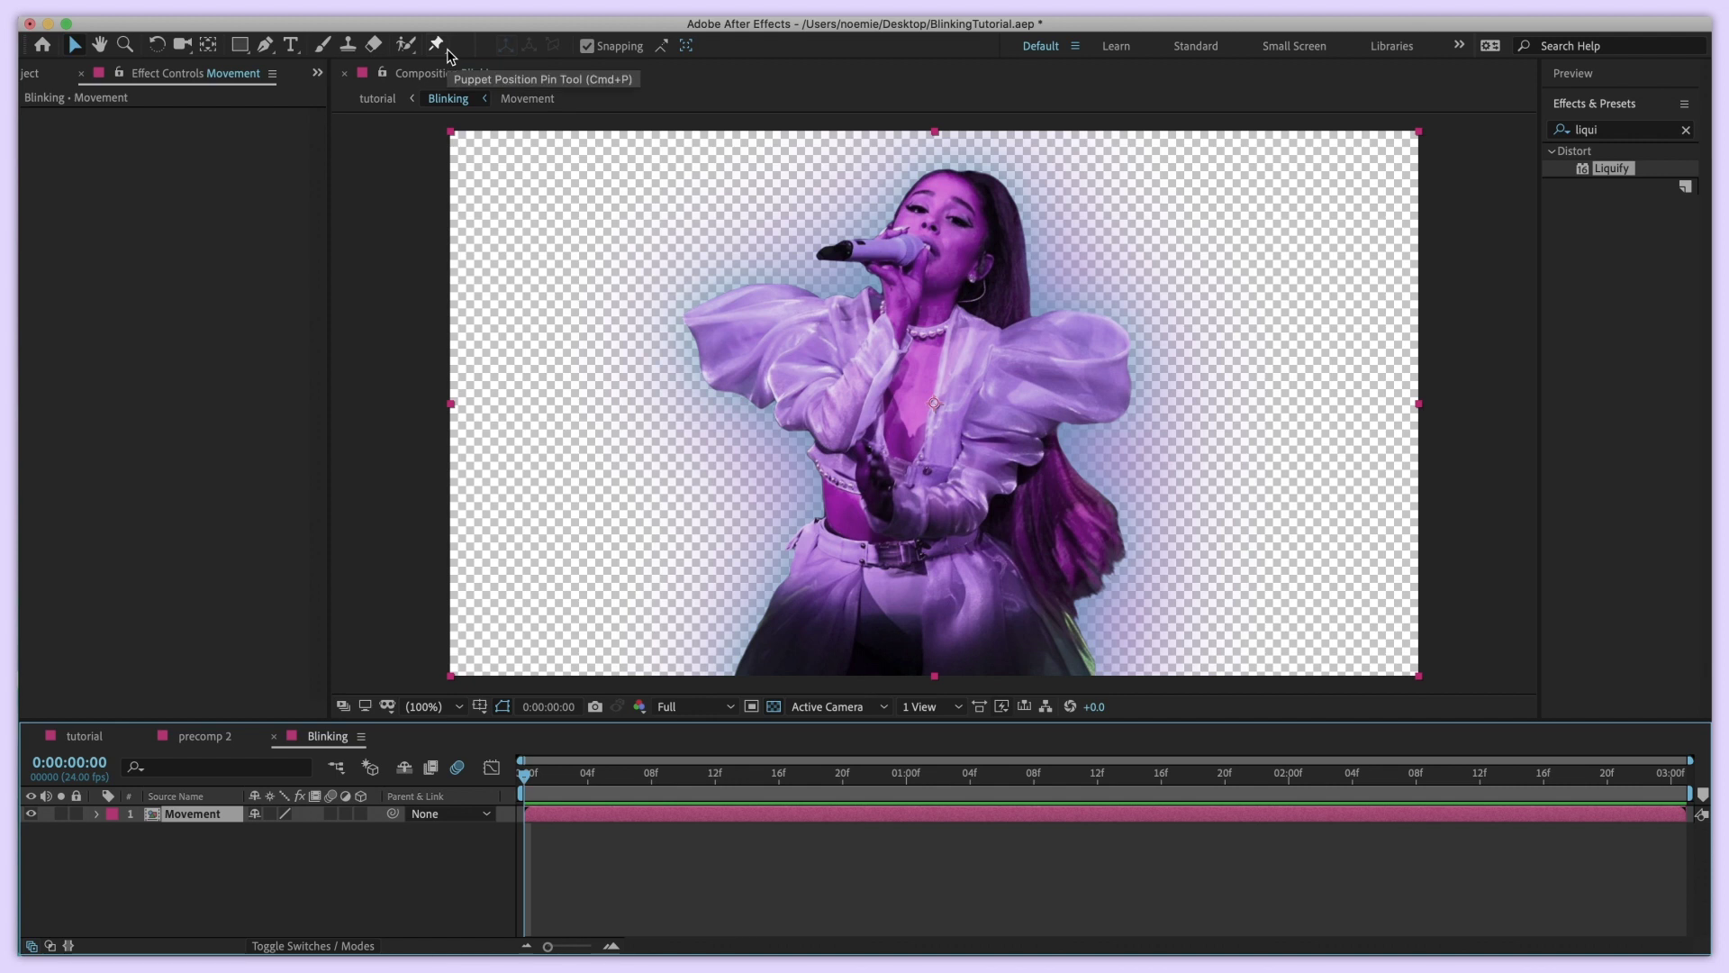
Cycle through the Puppet pin tools to the Puppet Bend Pin tool for the Movement layer
key(super+p)
key(super+p)
key(super+p)
key(super+p)
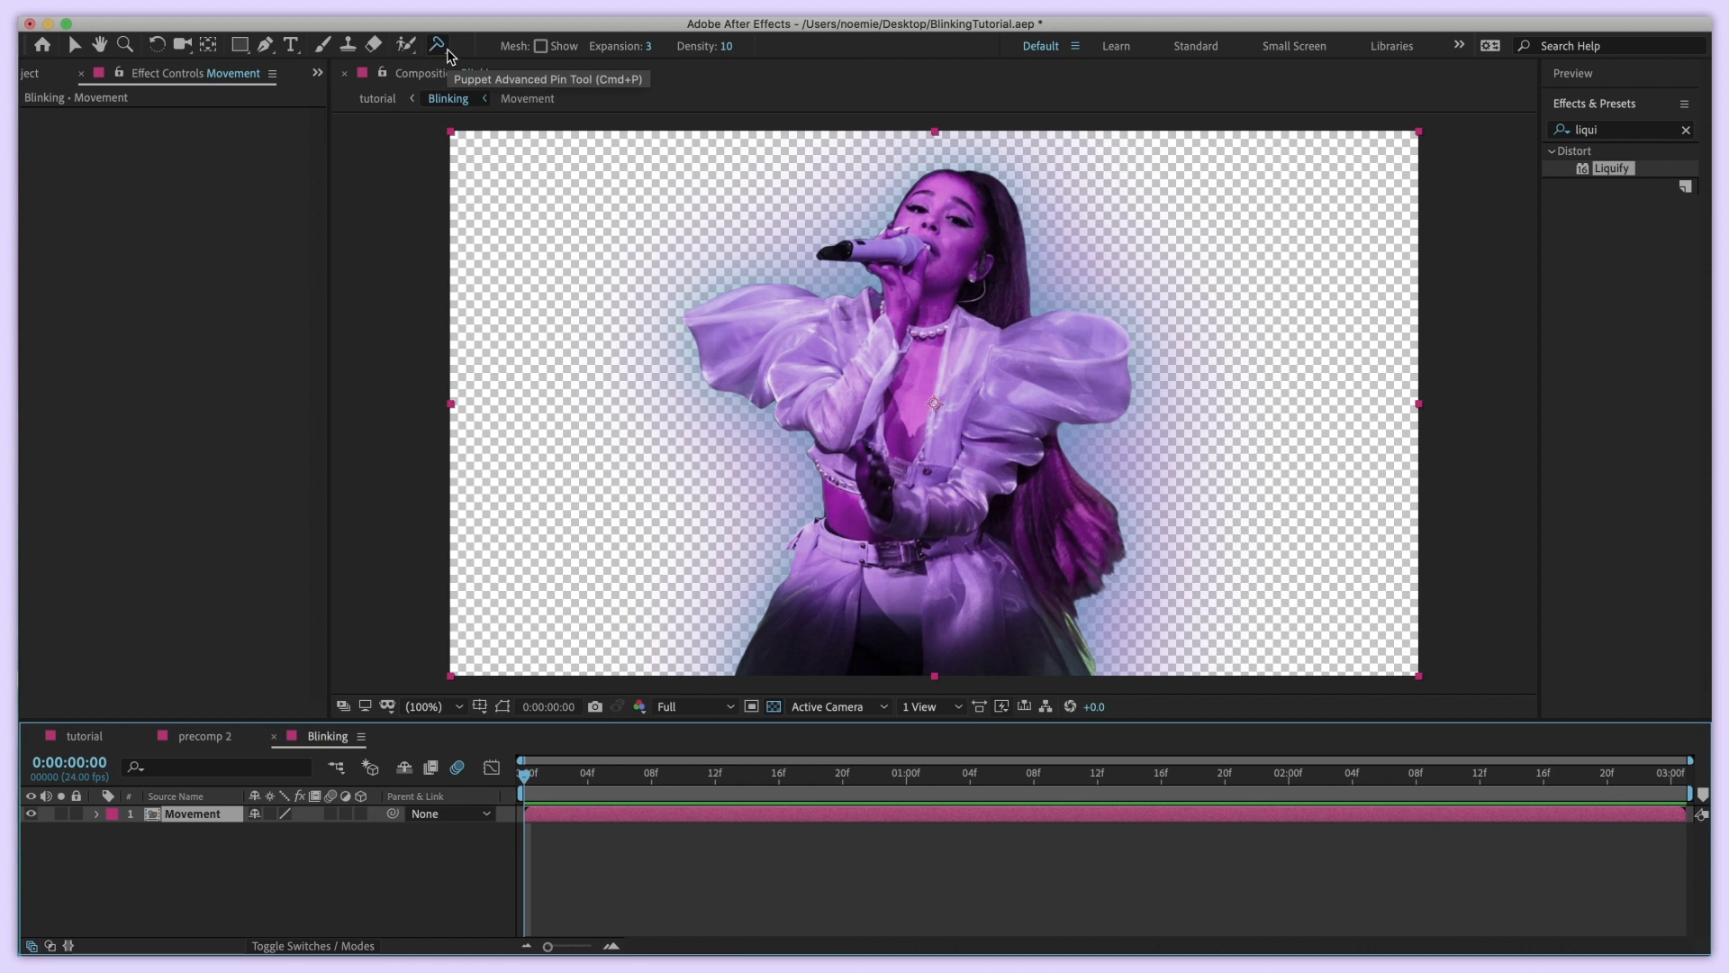
key(super+p)
key(super+p)
key(super+p)
key(super+p)
key(super+p)
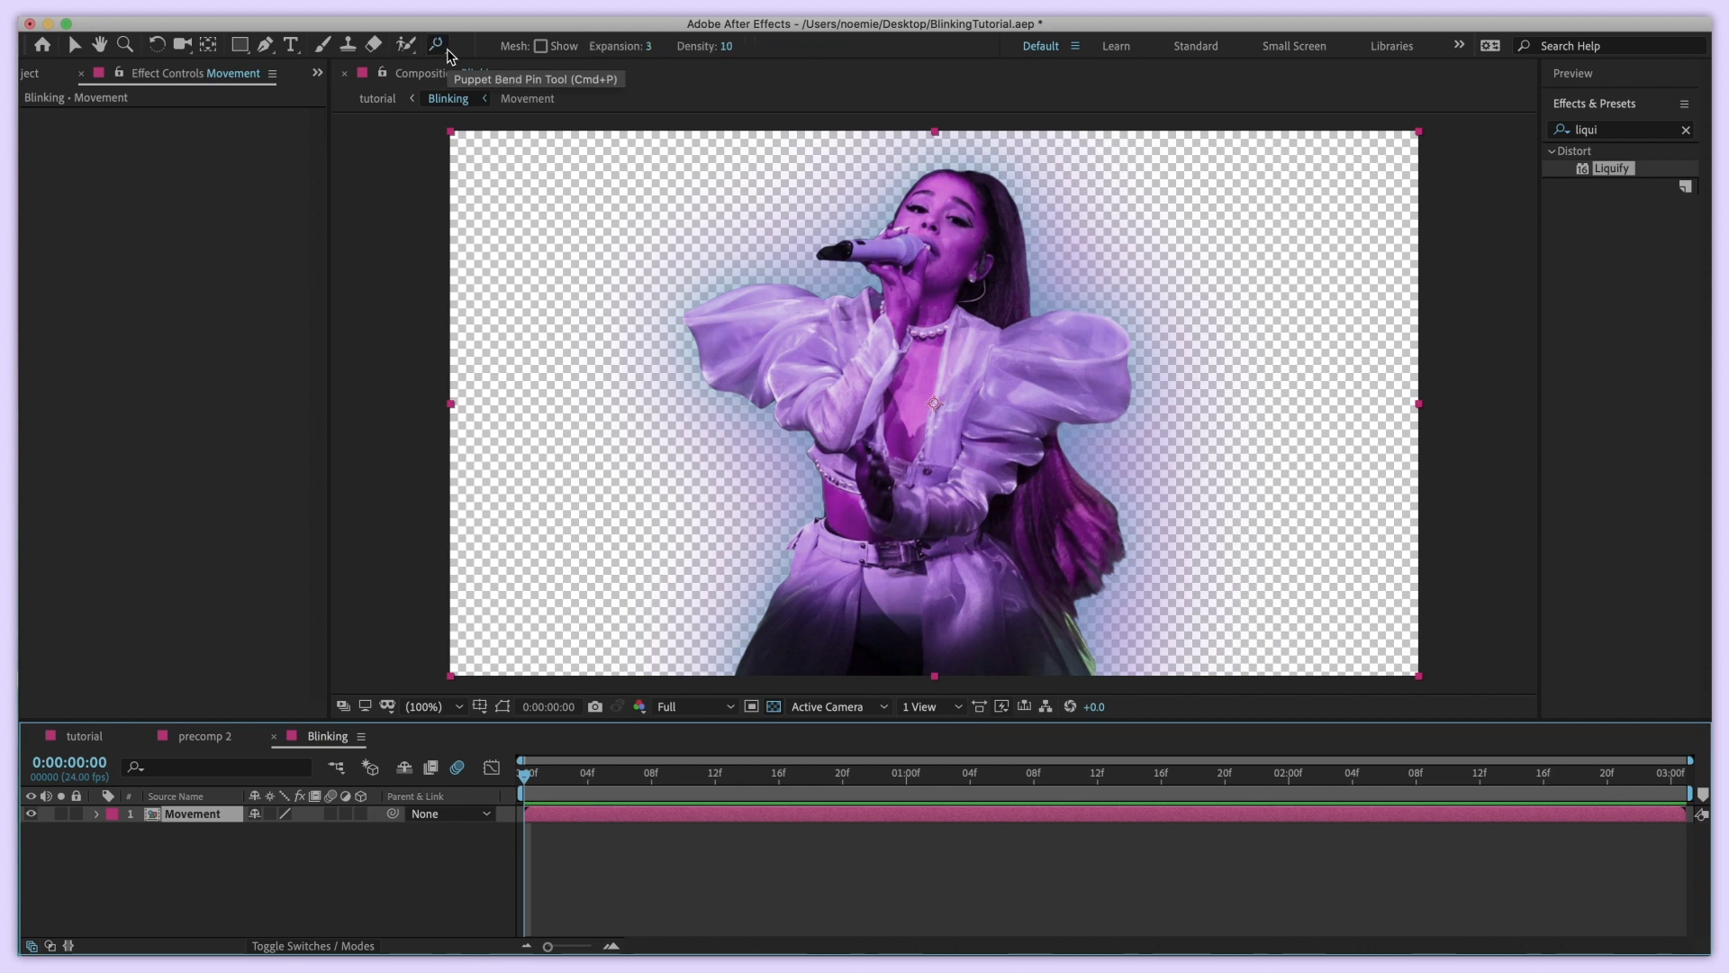
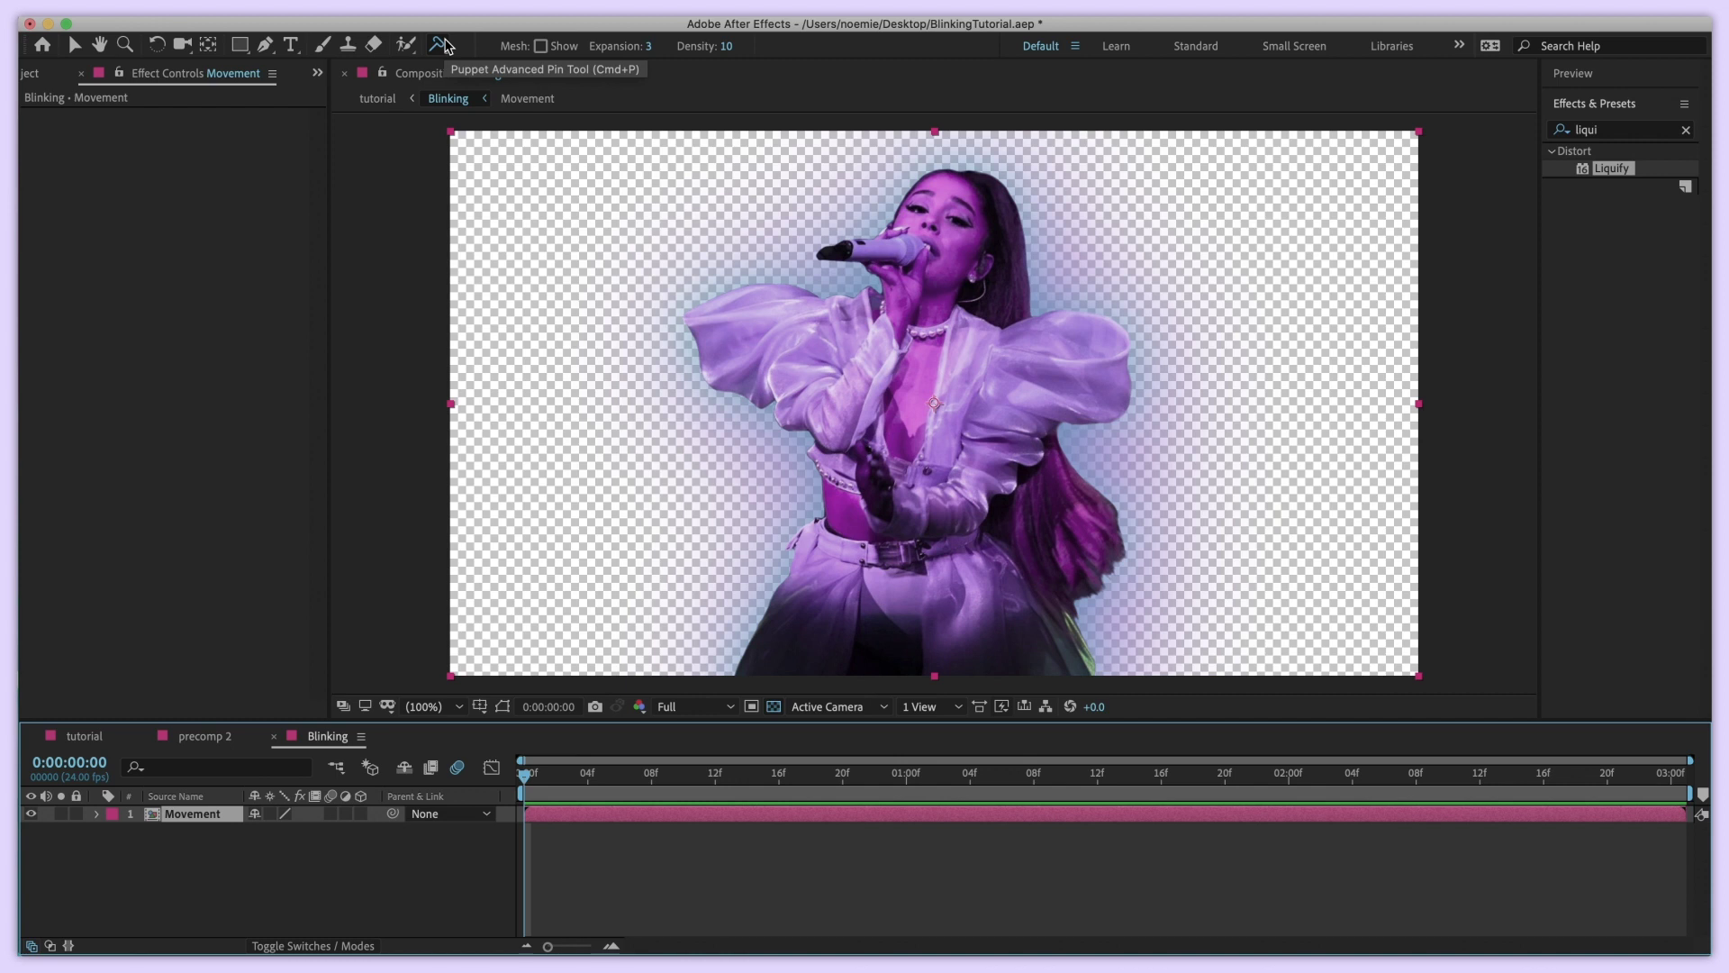
Place Puppet Advanced pins on both elbows, the neck, and three spots along the lower edge of the skirt
click(437, 44)
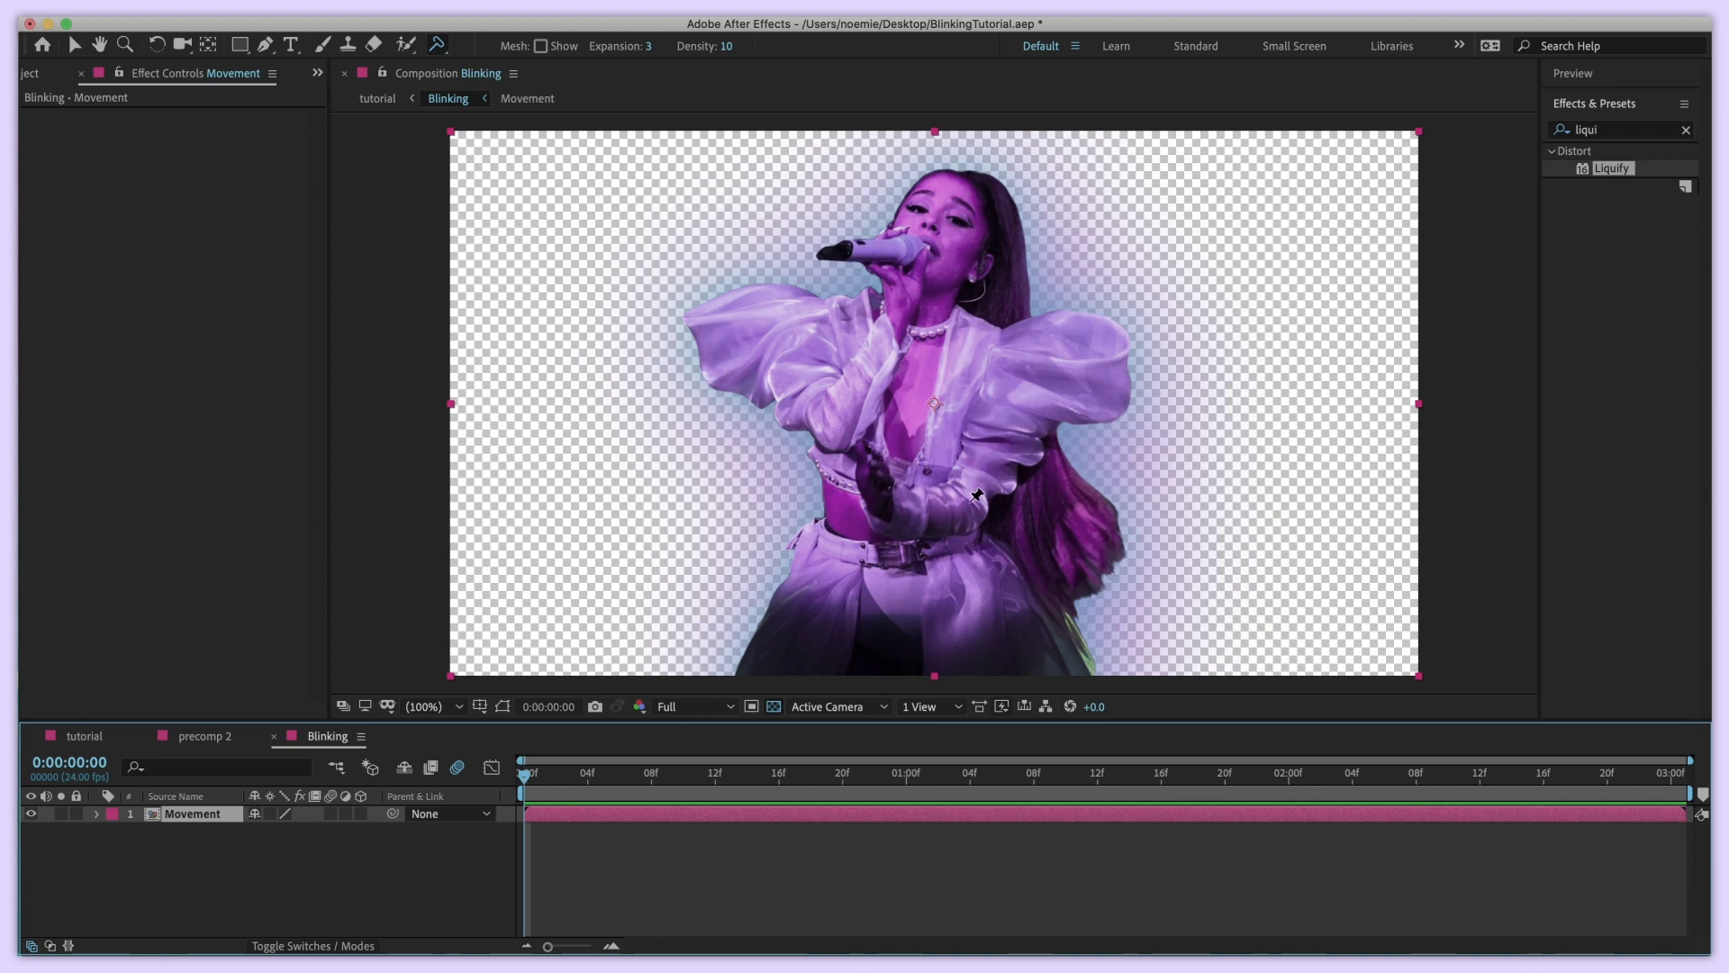
click(835, 435)
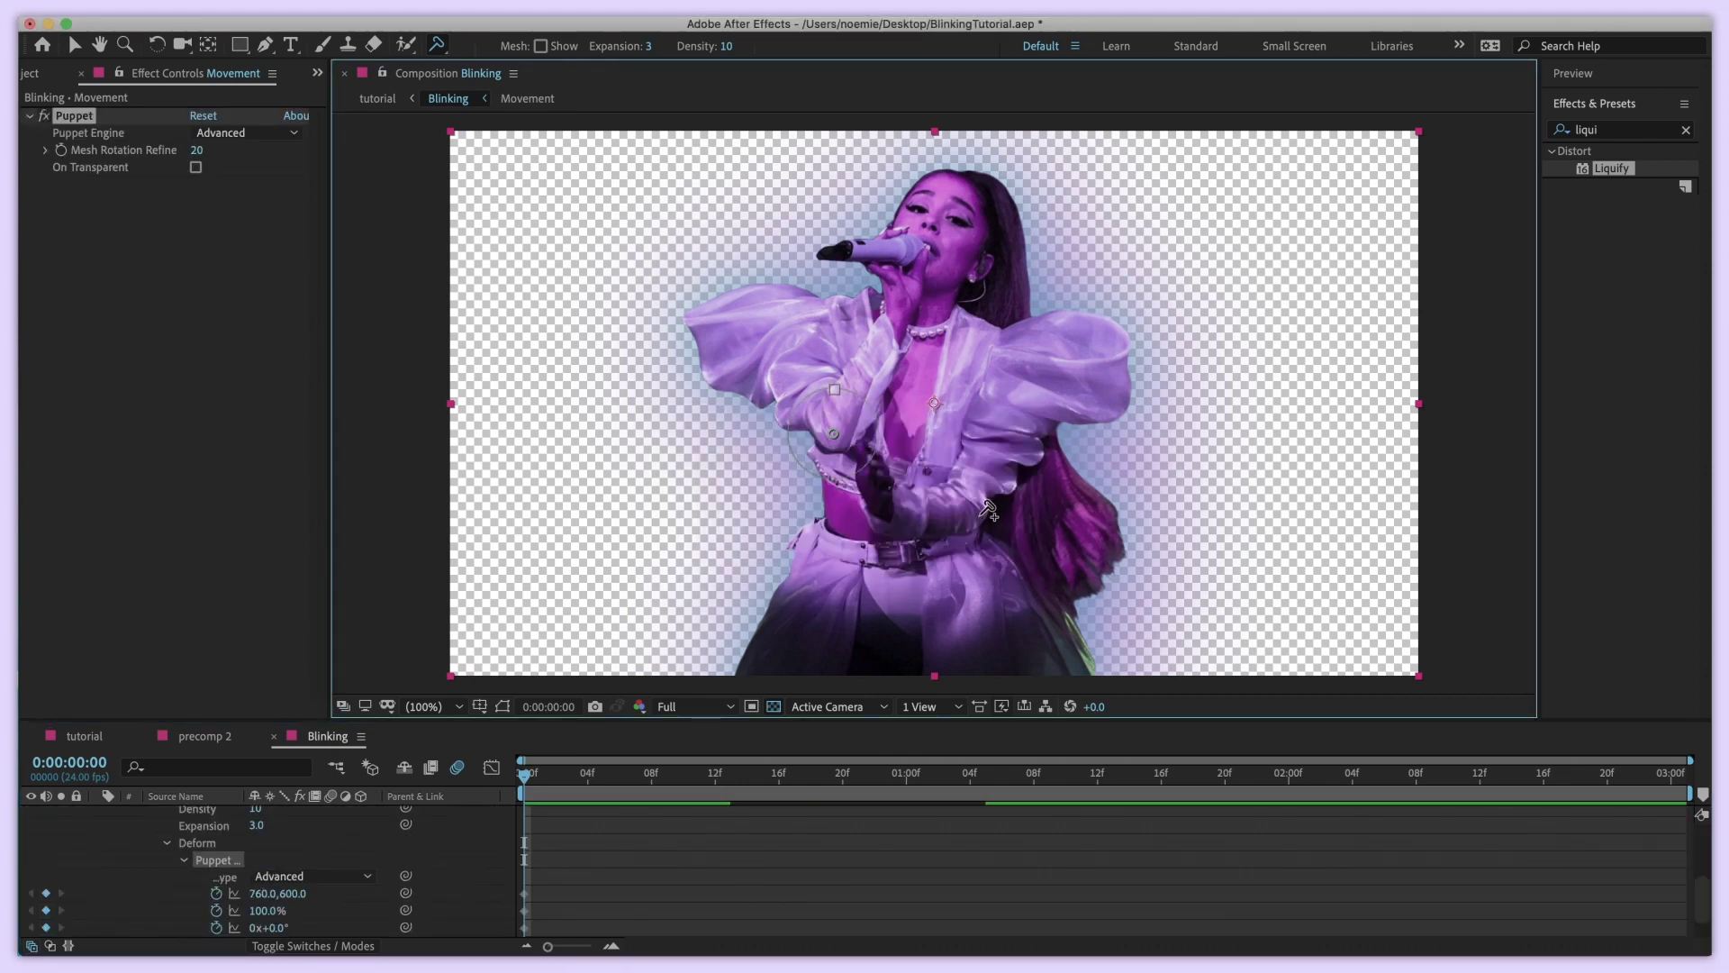
click(979, 505)
click(924, 321)
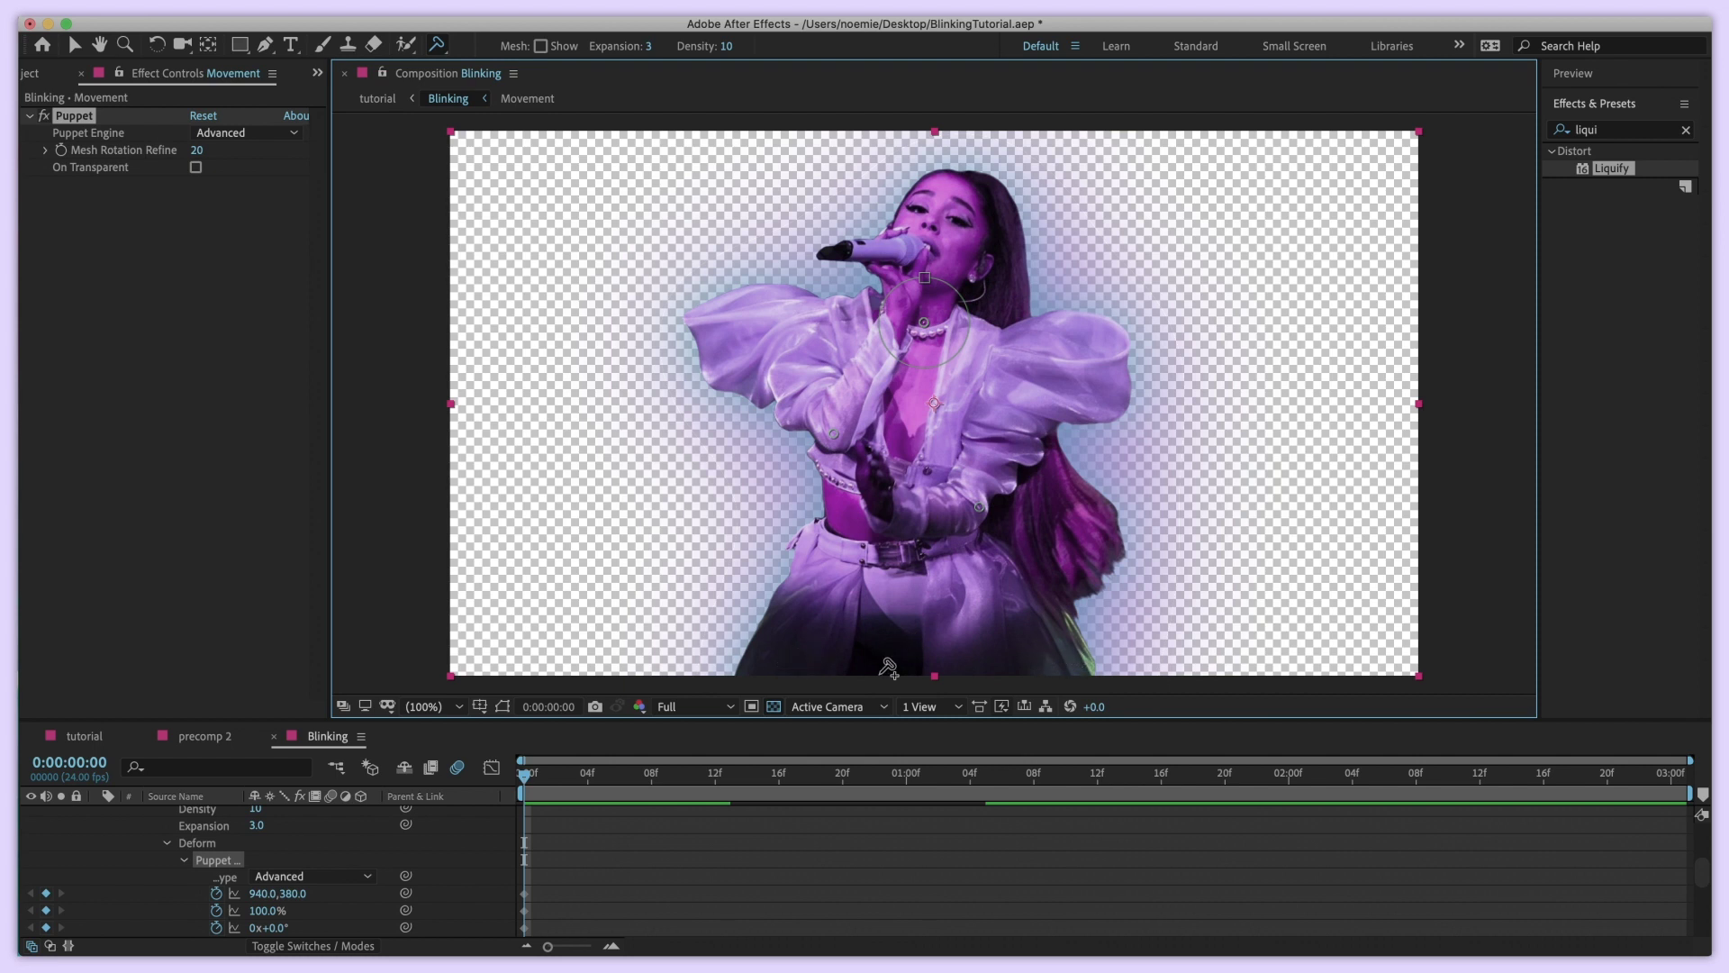
click(761, 668)
click(910, 667)
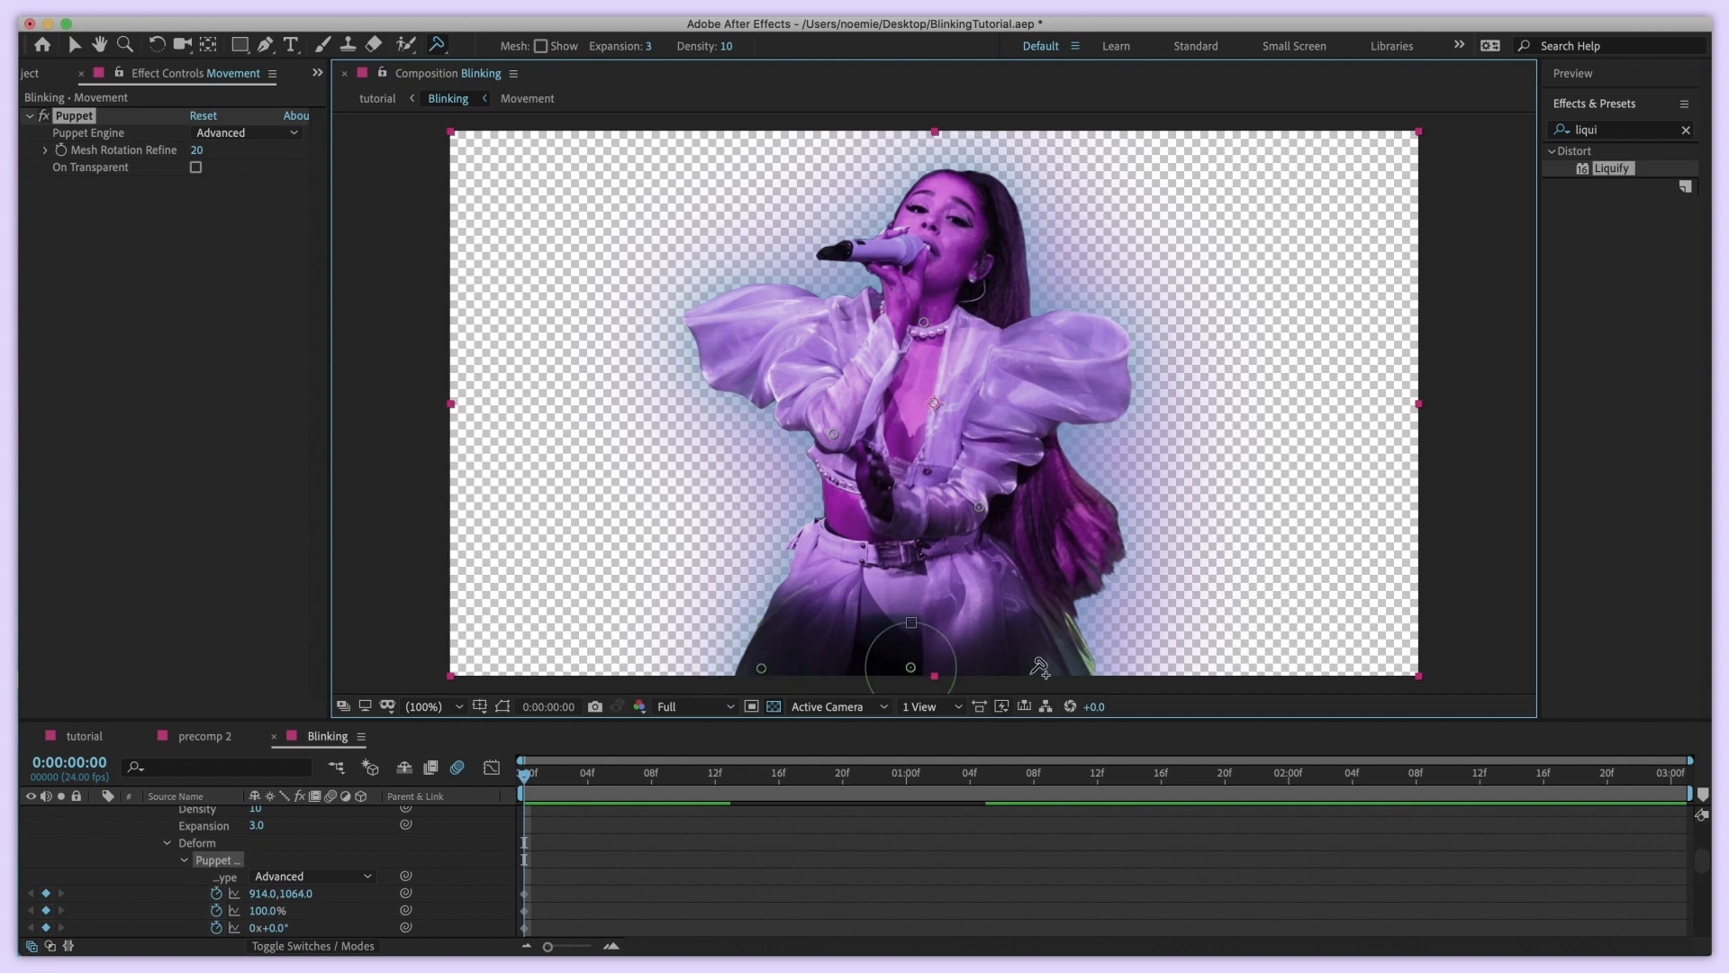
click(1090, 669)
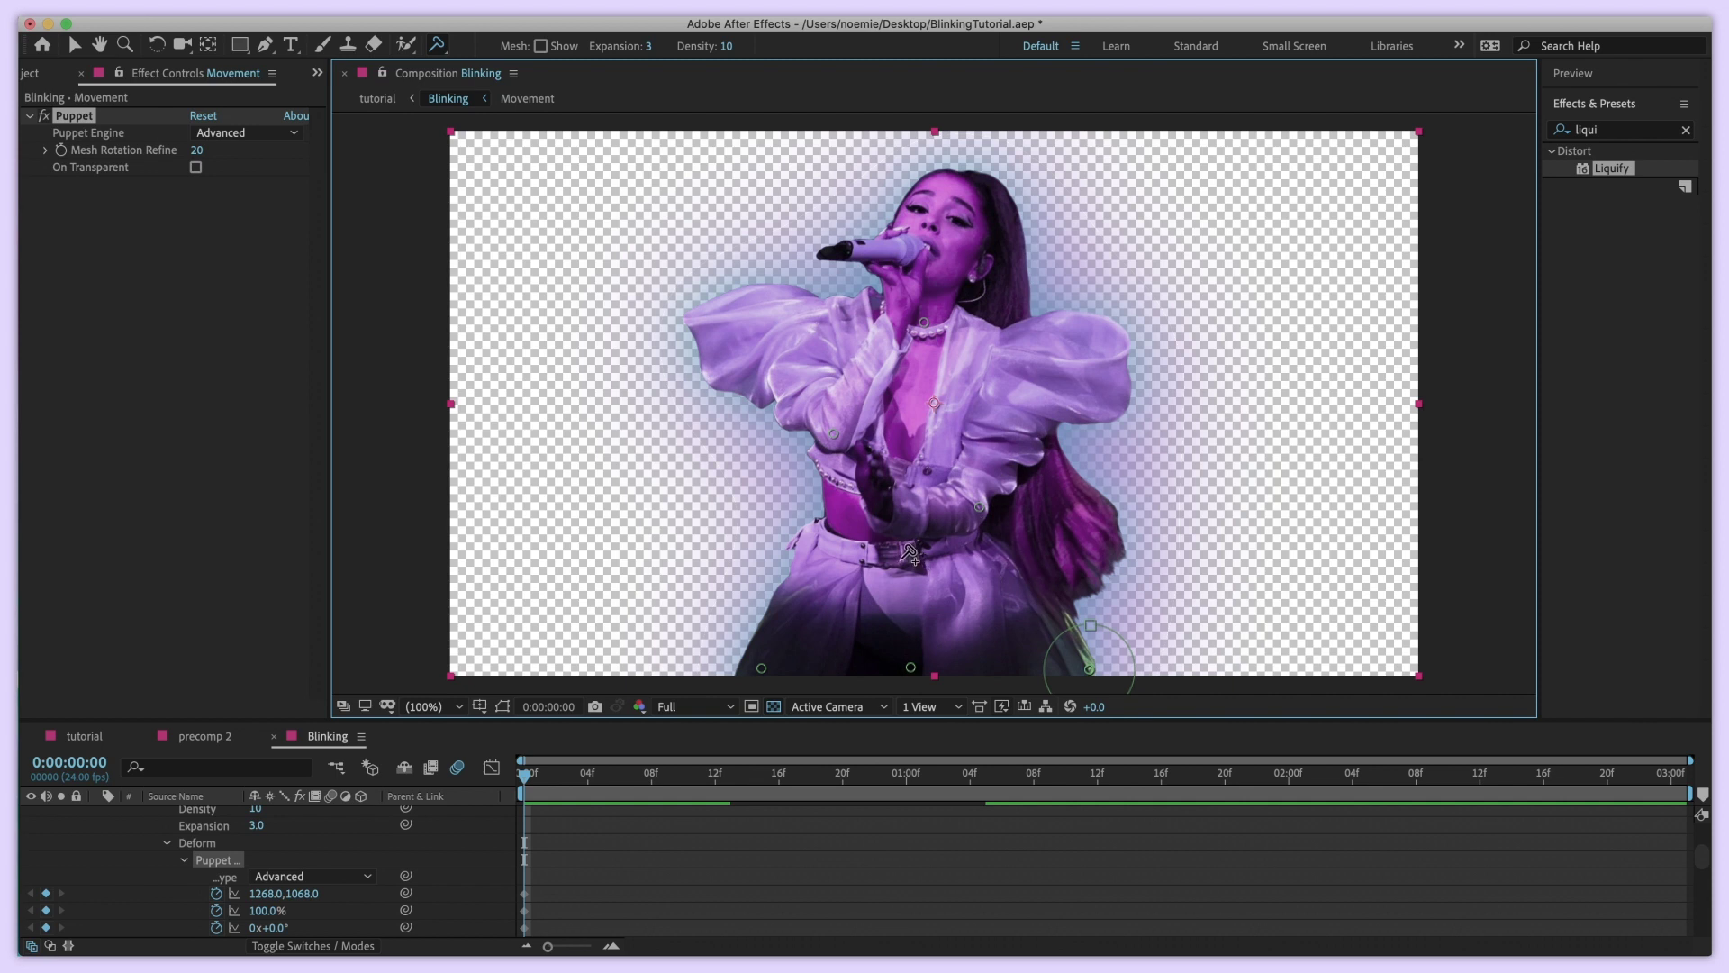
Delete the Puppet pins on both elbows
click(75, 45)
click(841, 442)
key(Delete)
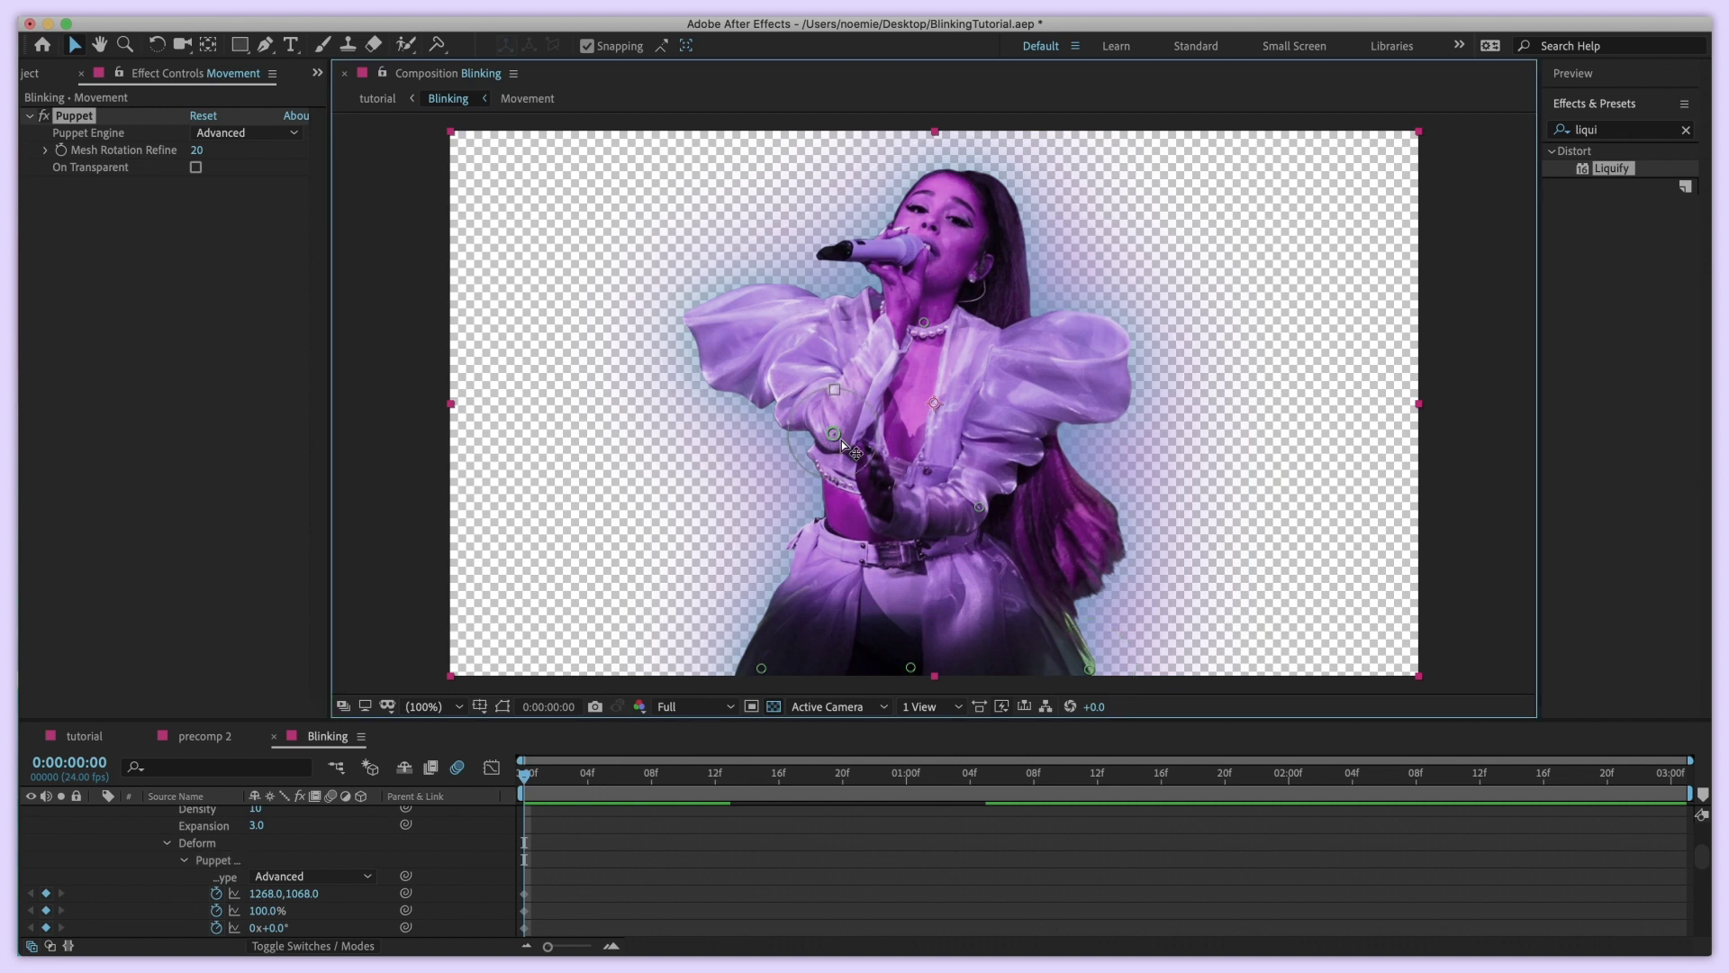
click(981, 508)
key(Delete)
Add a Puppet Advanced pin at the center of the waist, then switch back to the Selection tool
click(923, 324)
click(437, 45)
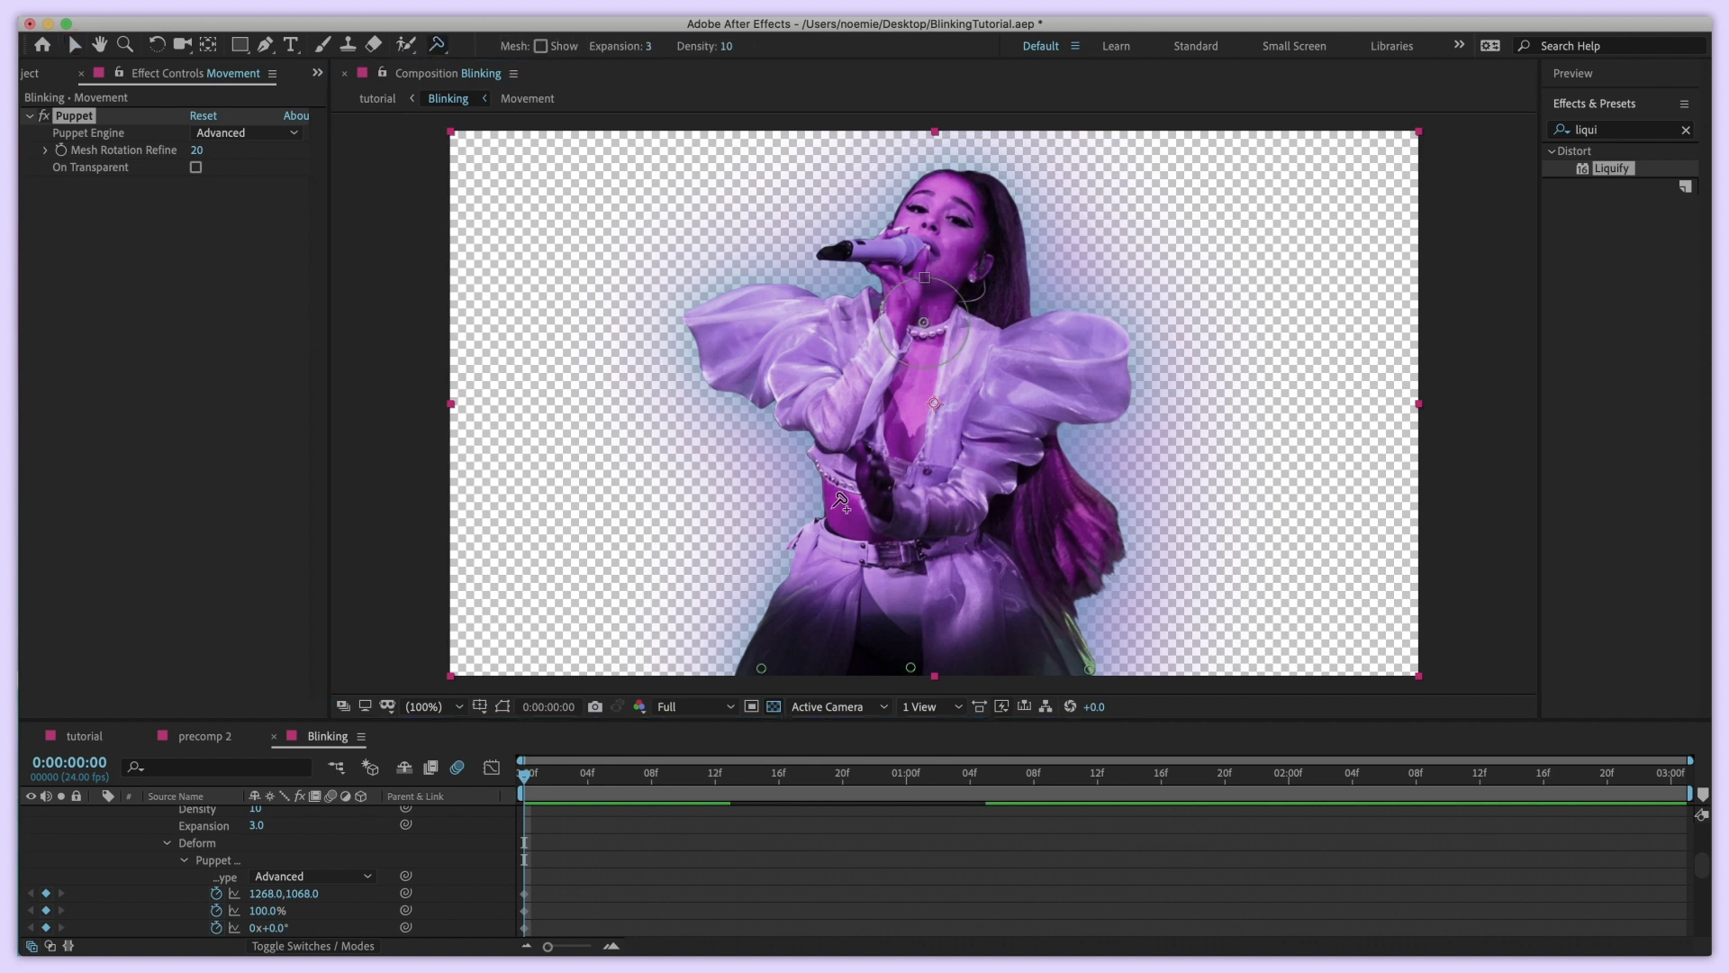
click(893, 546)
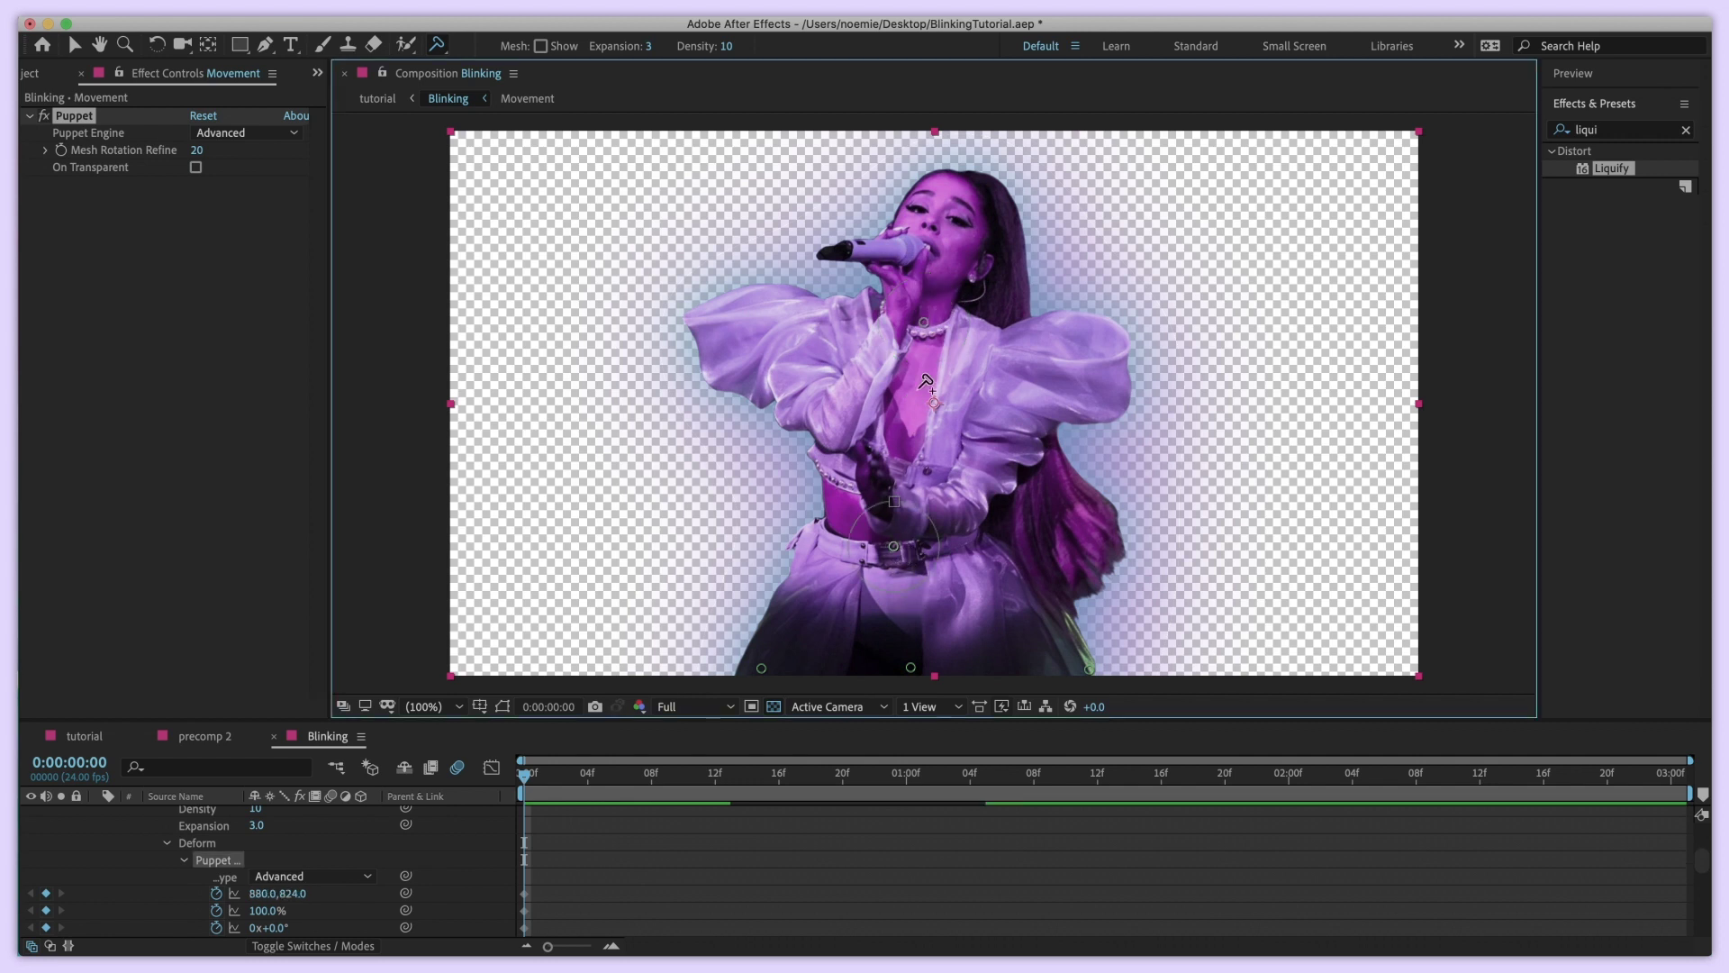
click(73, 45)
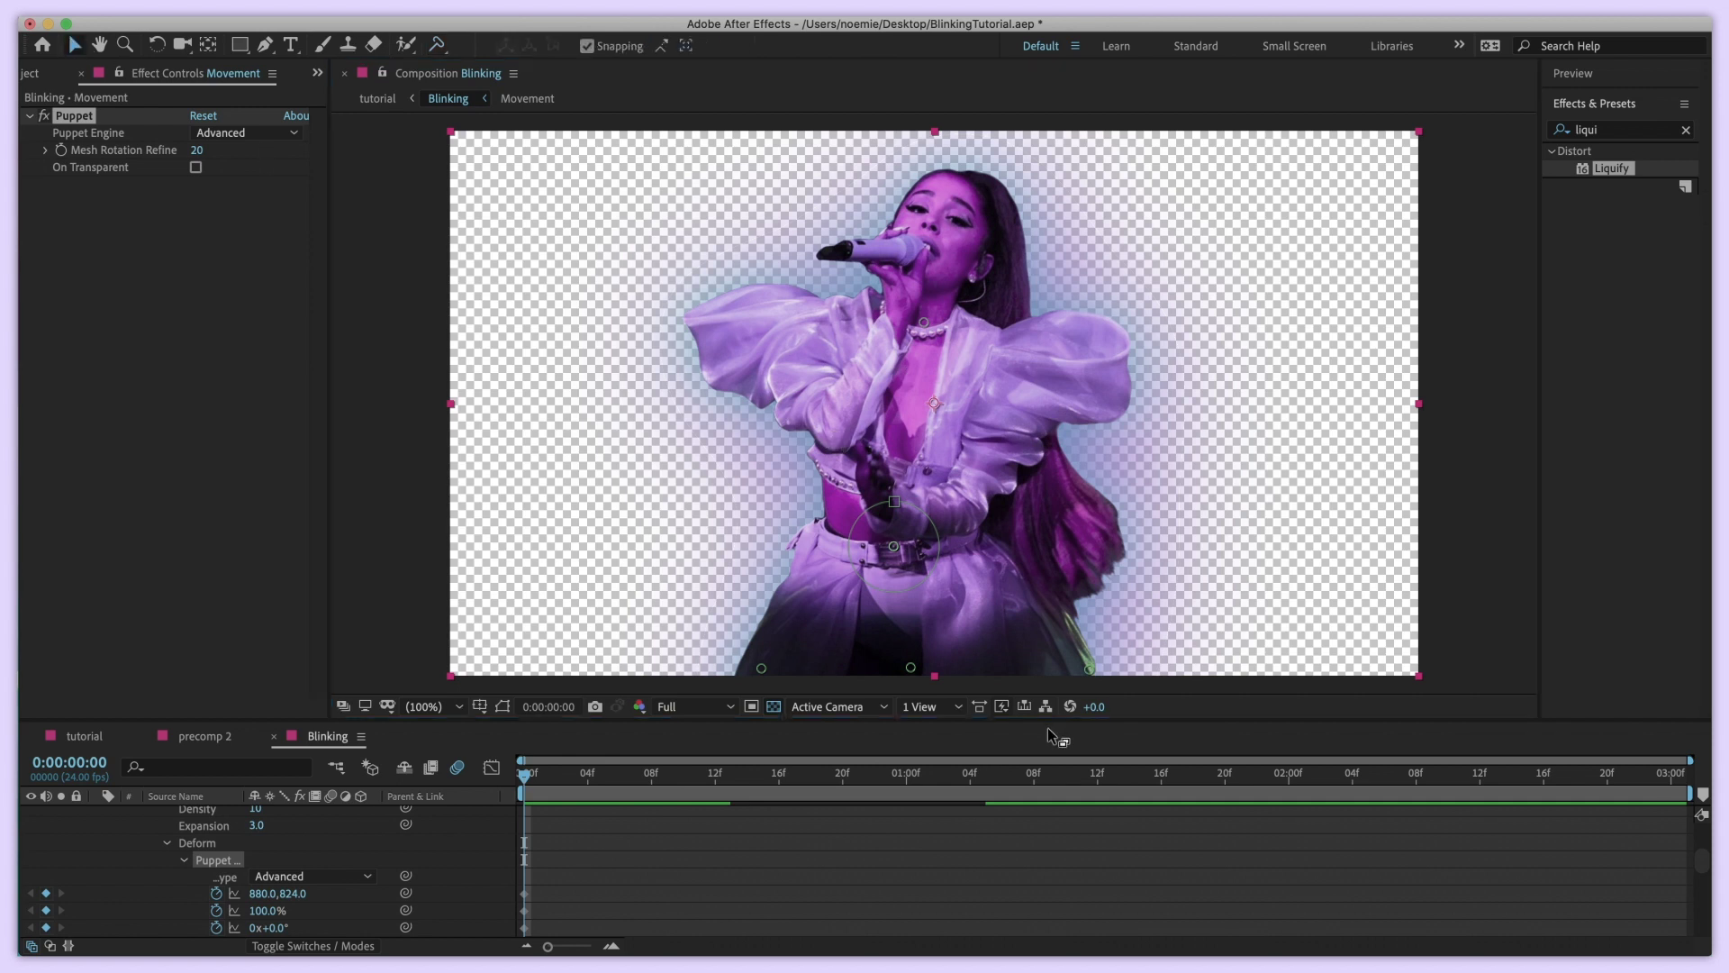
Return to the first frame and show only the keyframed properties of the Movement layer
drag(1041, 775, 522, 773)
scroll(533, 841, up, 3)
scroll(534, 841, up, 5)
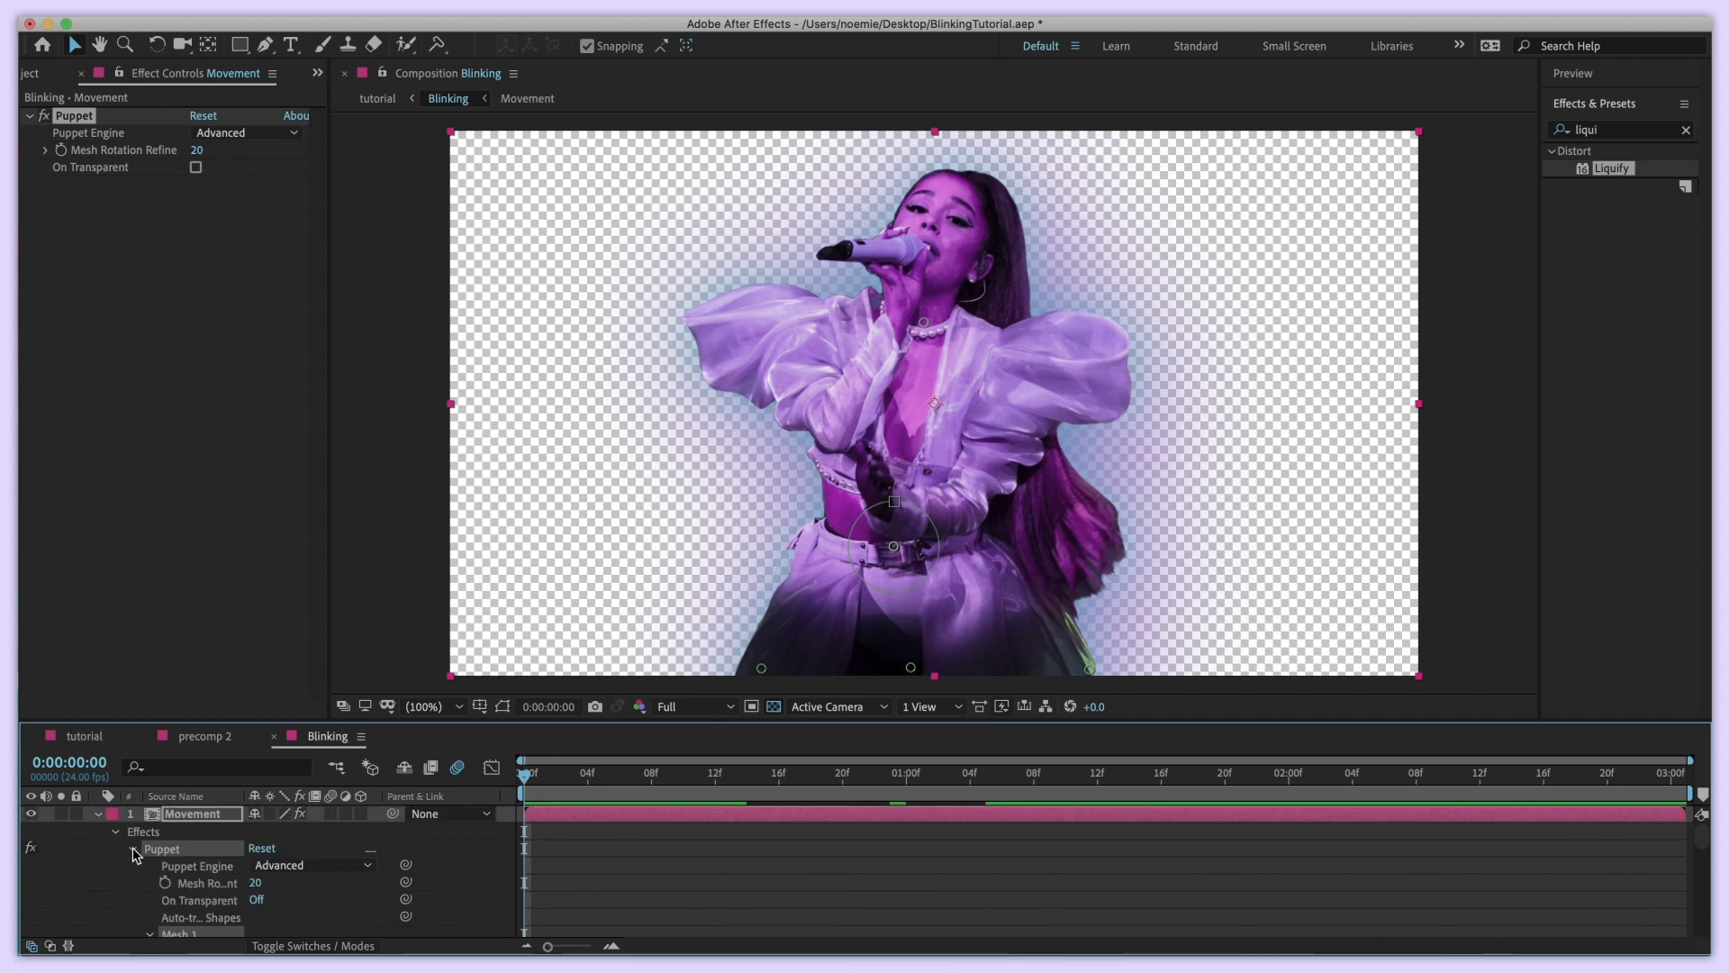
scroll(135, 856, down, 2)
scroll(617, 820, up, 2)
click(621, 818)
key(u)
key(u)
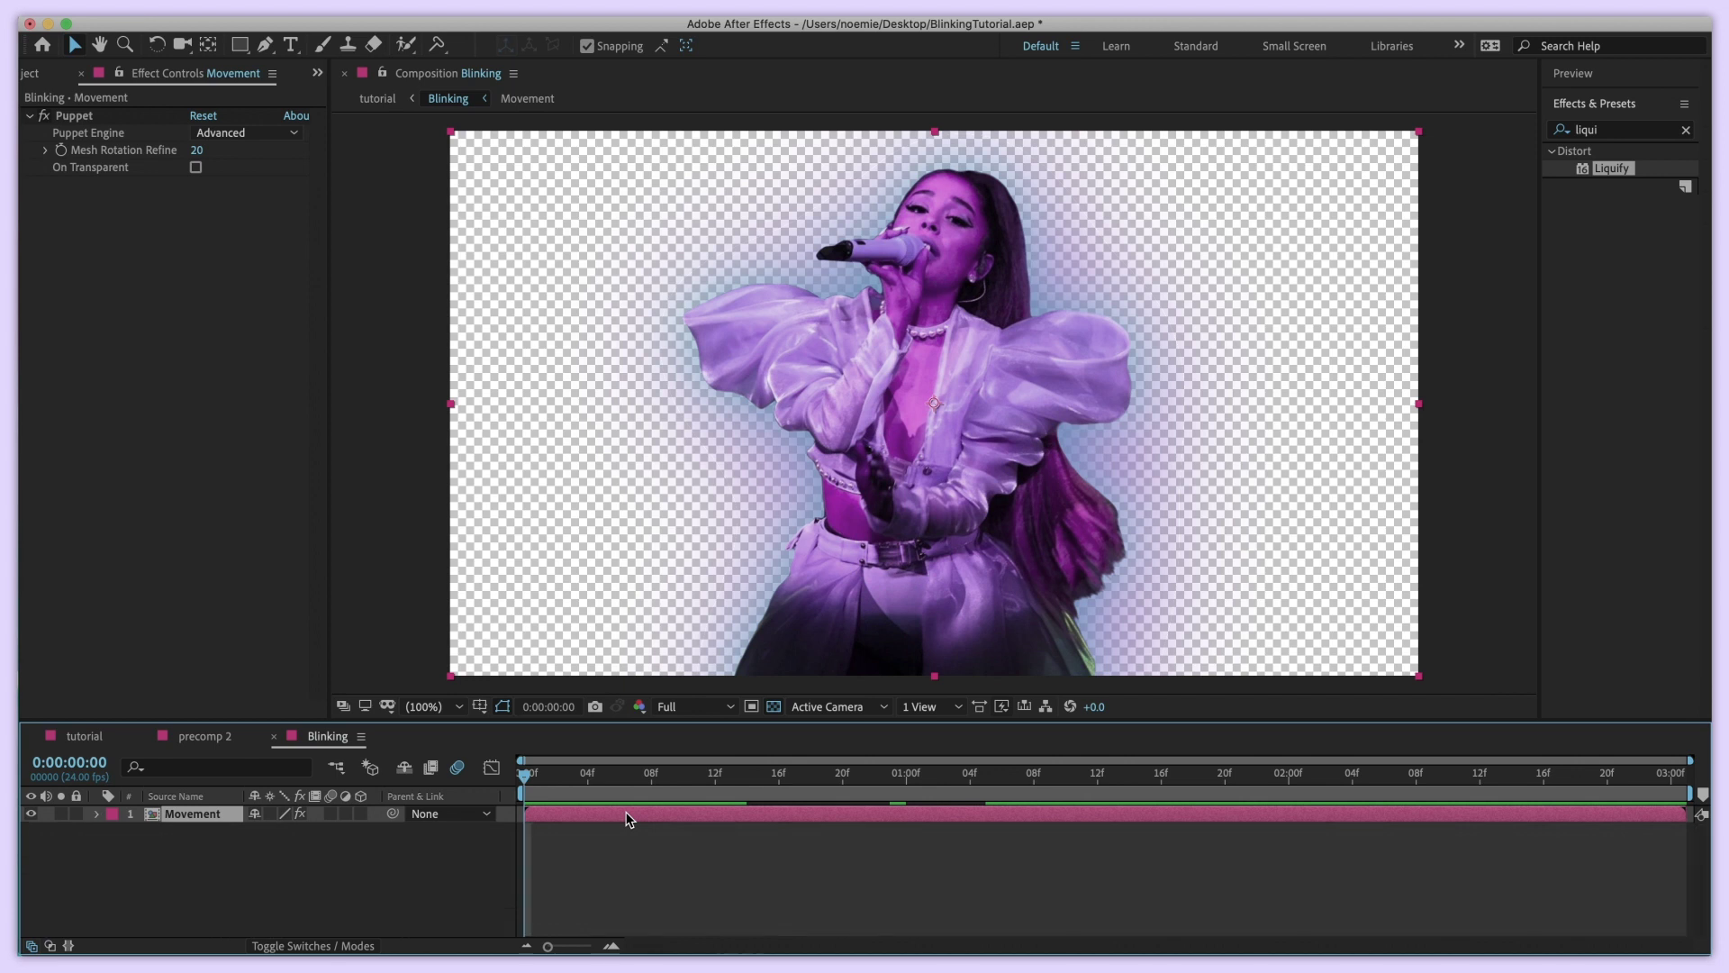
key(u)
Examine the Puppet pins' position, scale and rotation keyframes around the first frame
scroll(610, 877, down, 5)
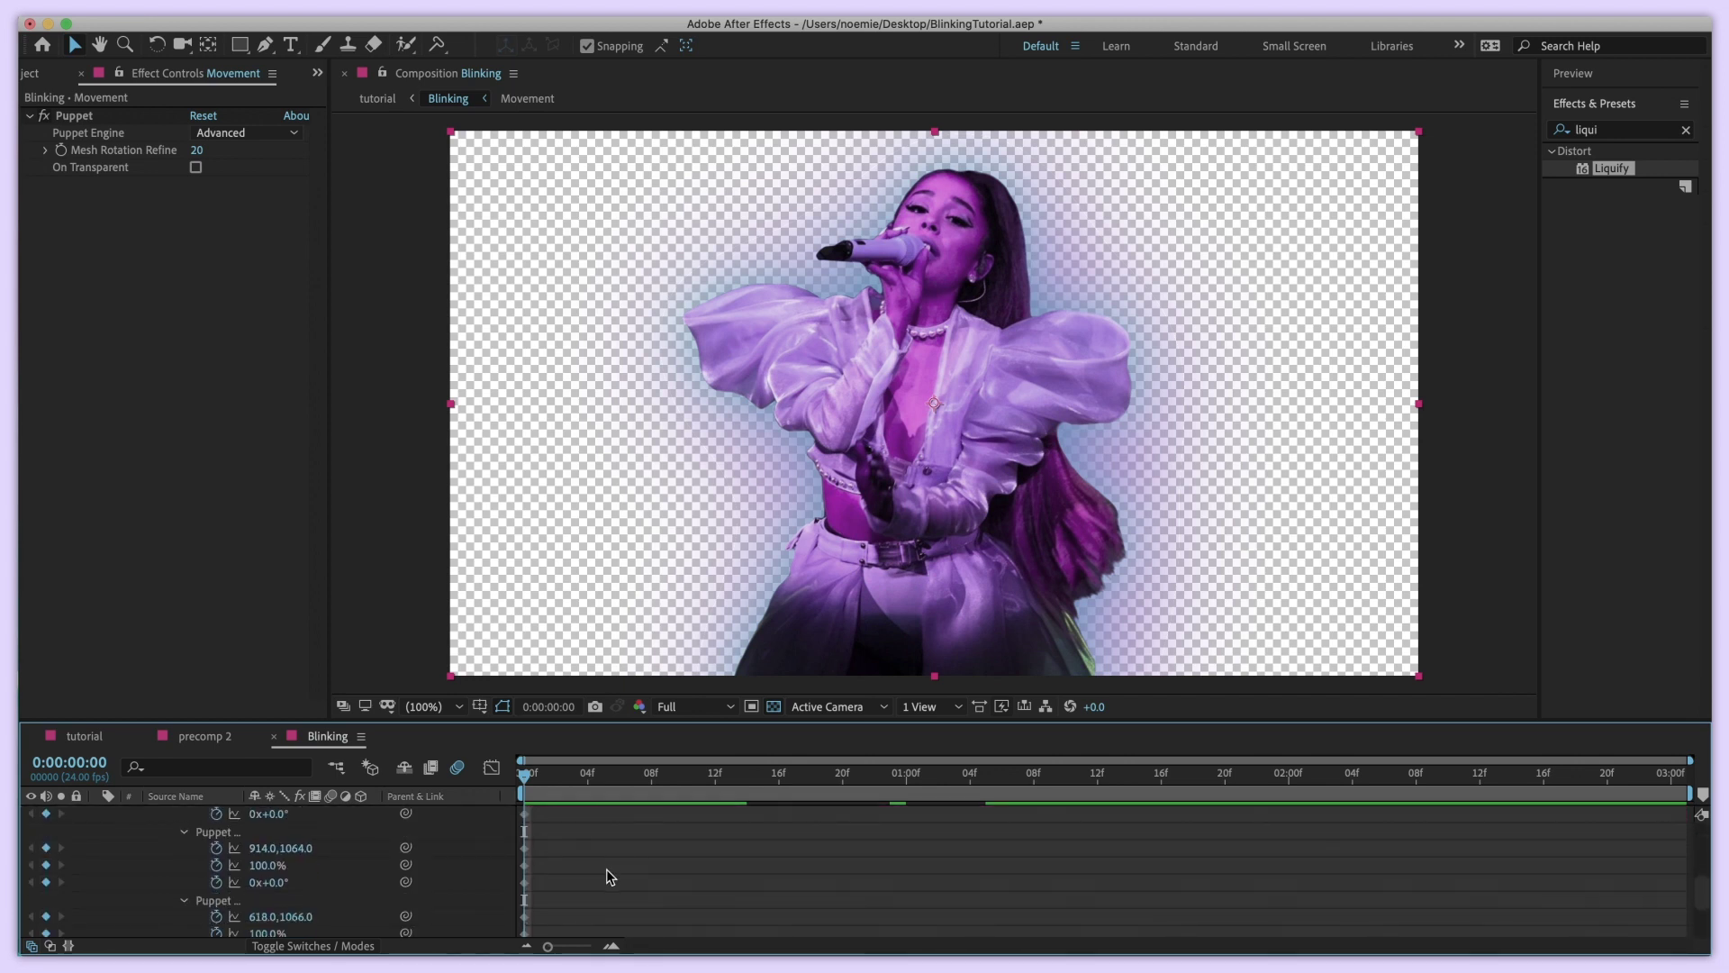
key(Page_Down)
key(Page_Down)
key(Page_Down)
key(Page_Down)
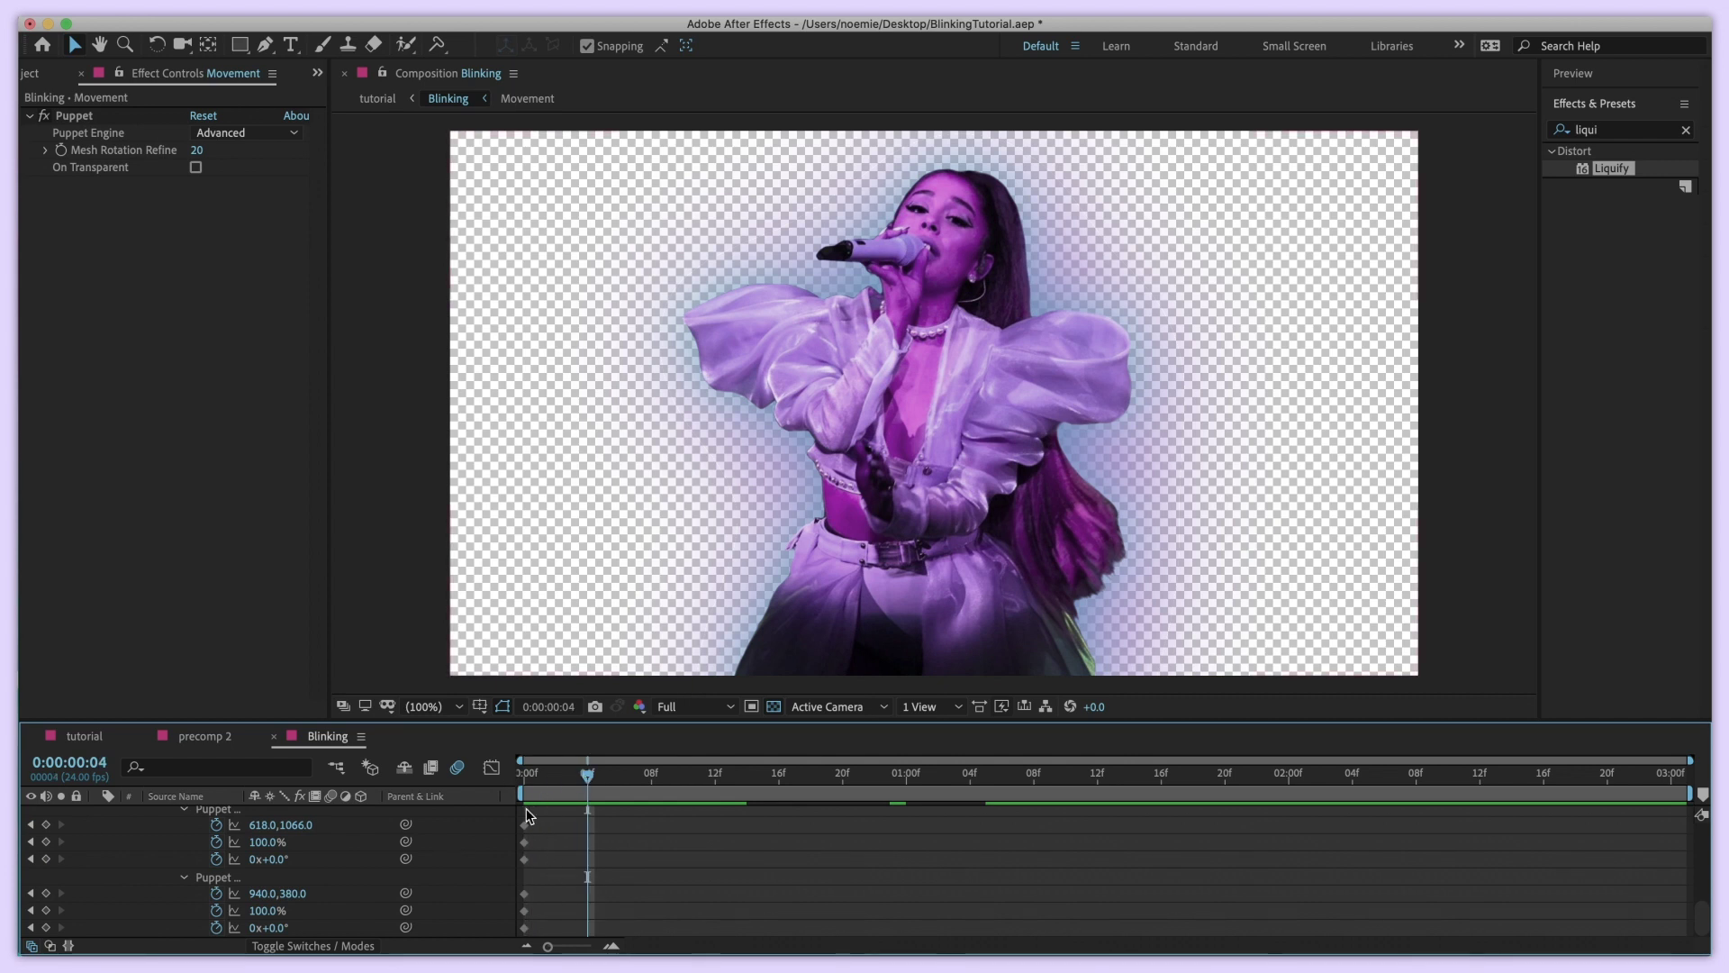
scroll(335, 862, up, 5)
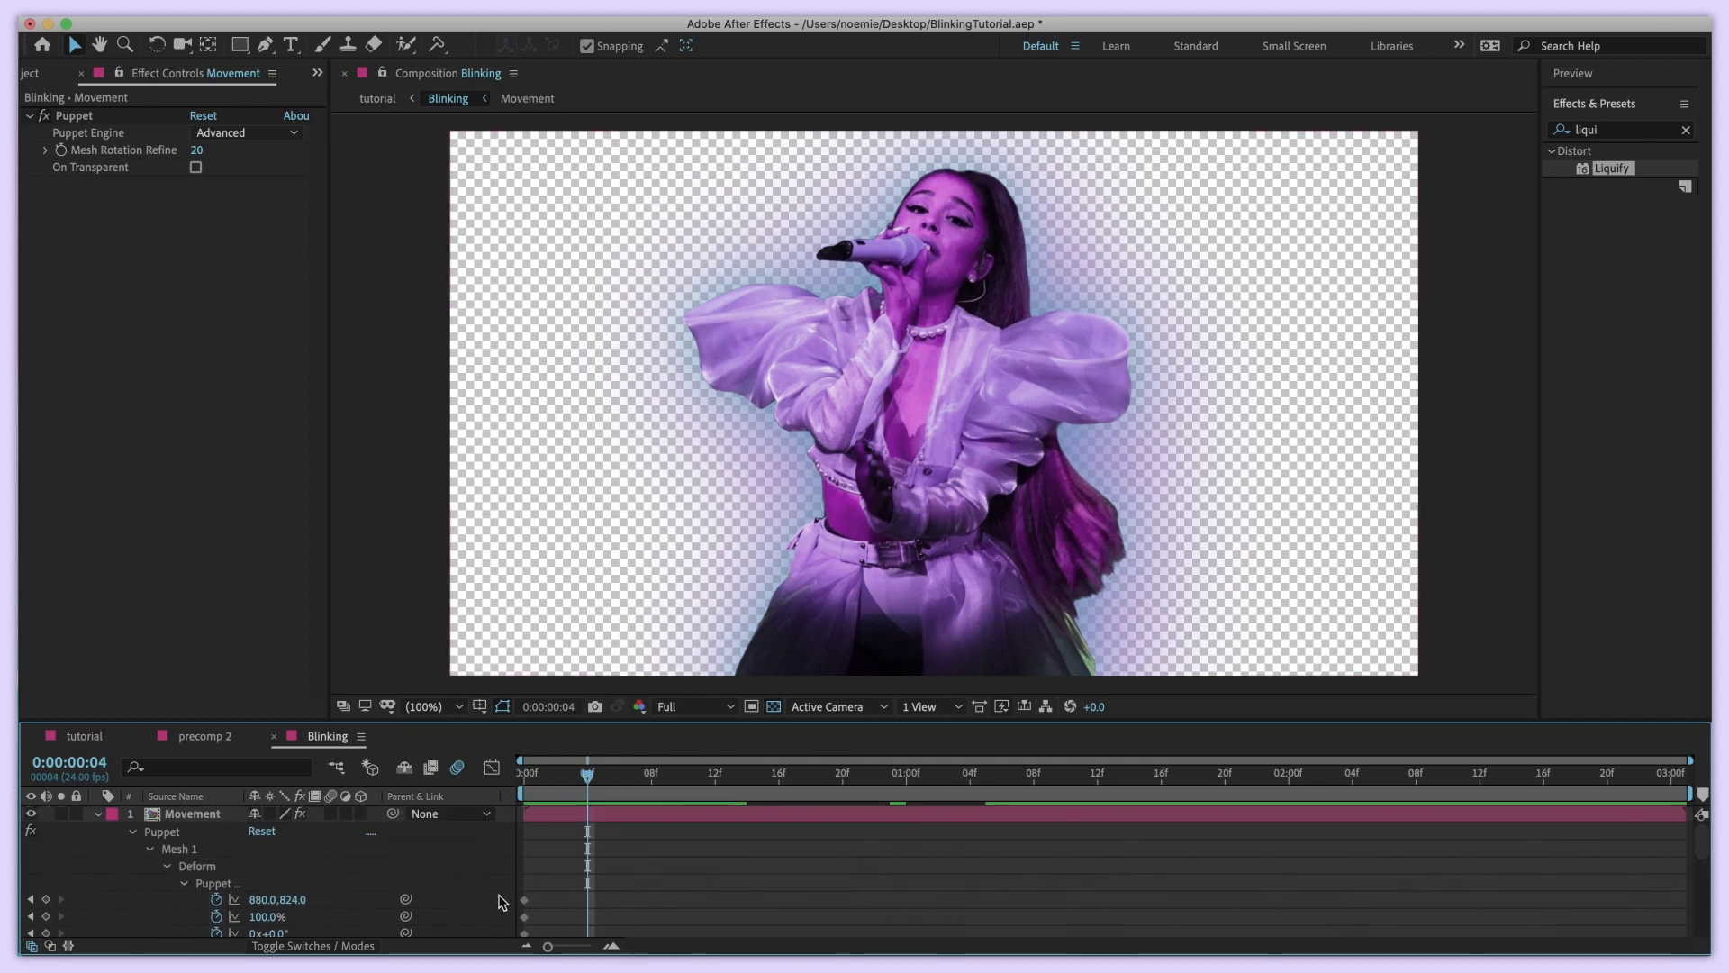
scroll(559, 896, down, 5)
click(525, 773)
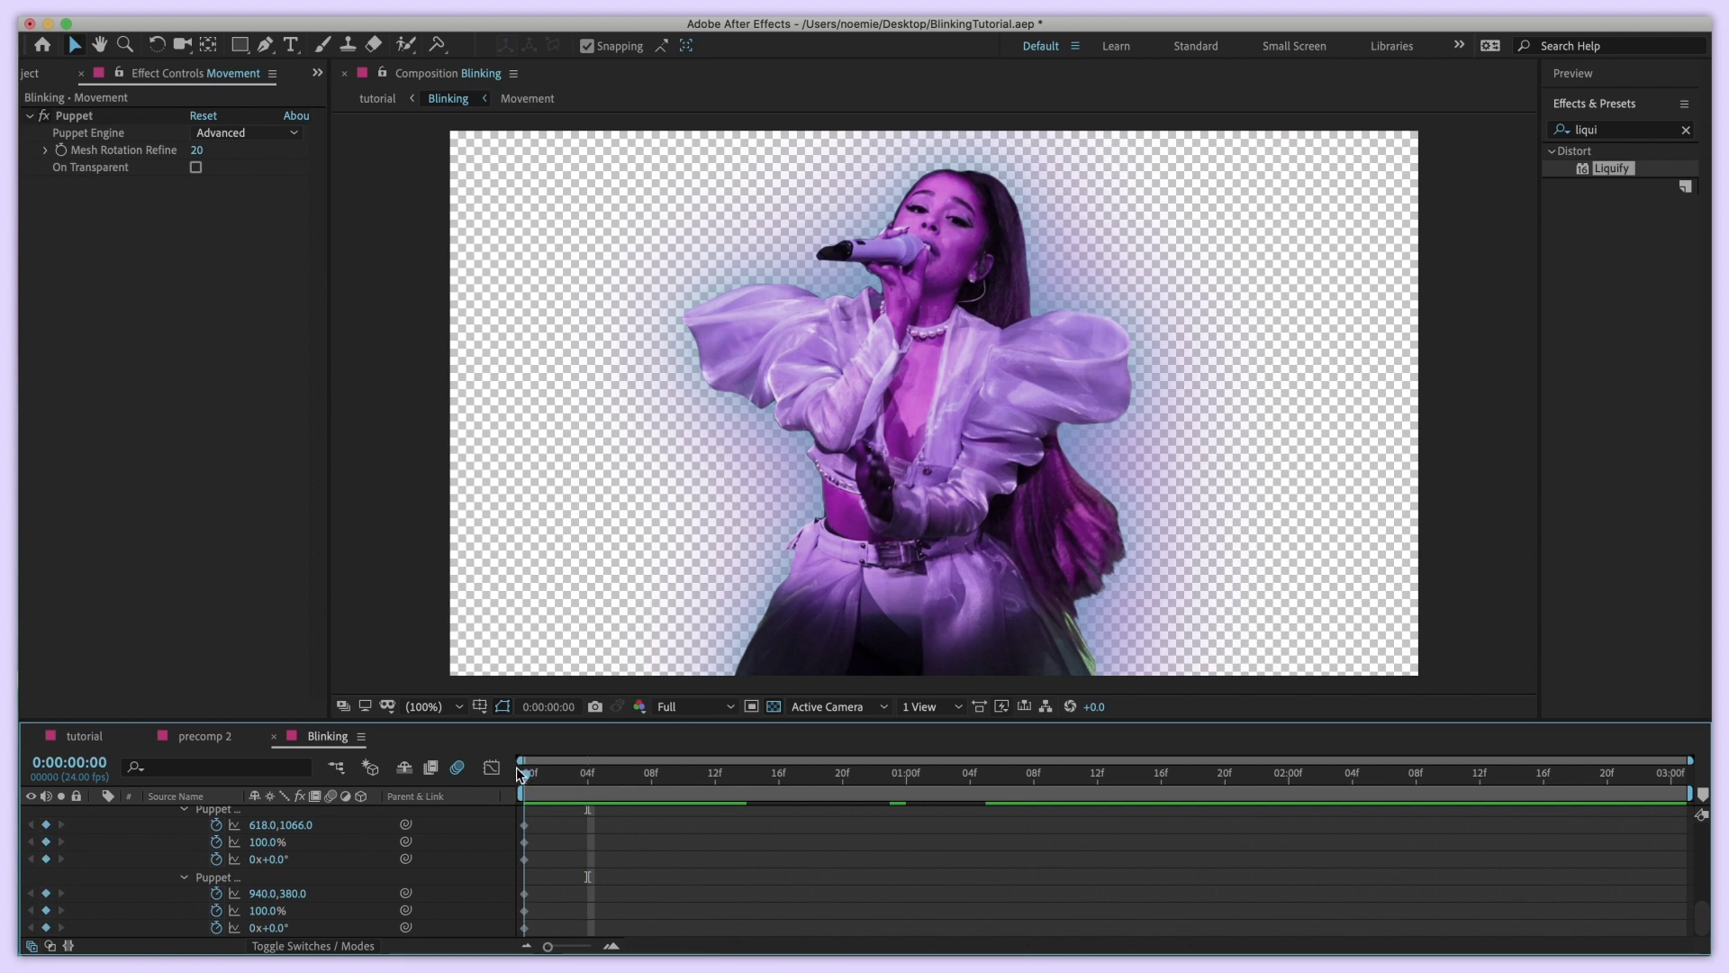
key(space)
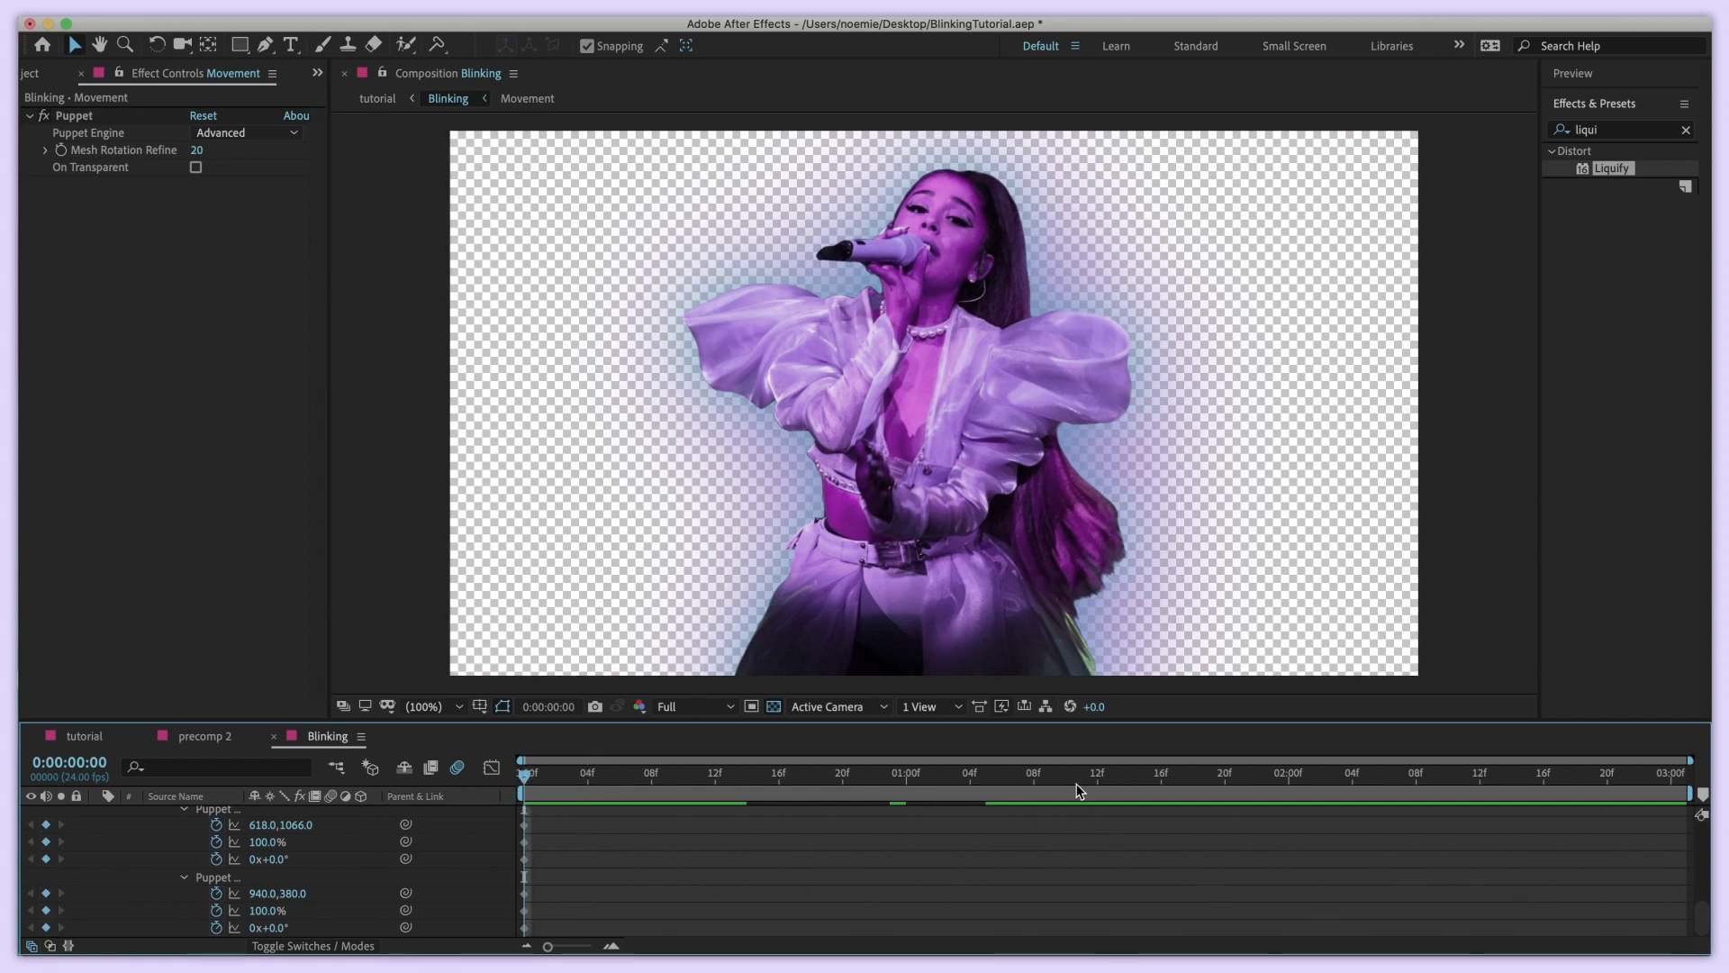
Try a slight rotation of the waist pin at 3 seconds, then undo it
click(1208, 810)
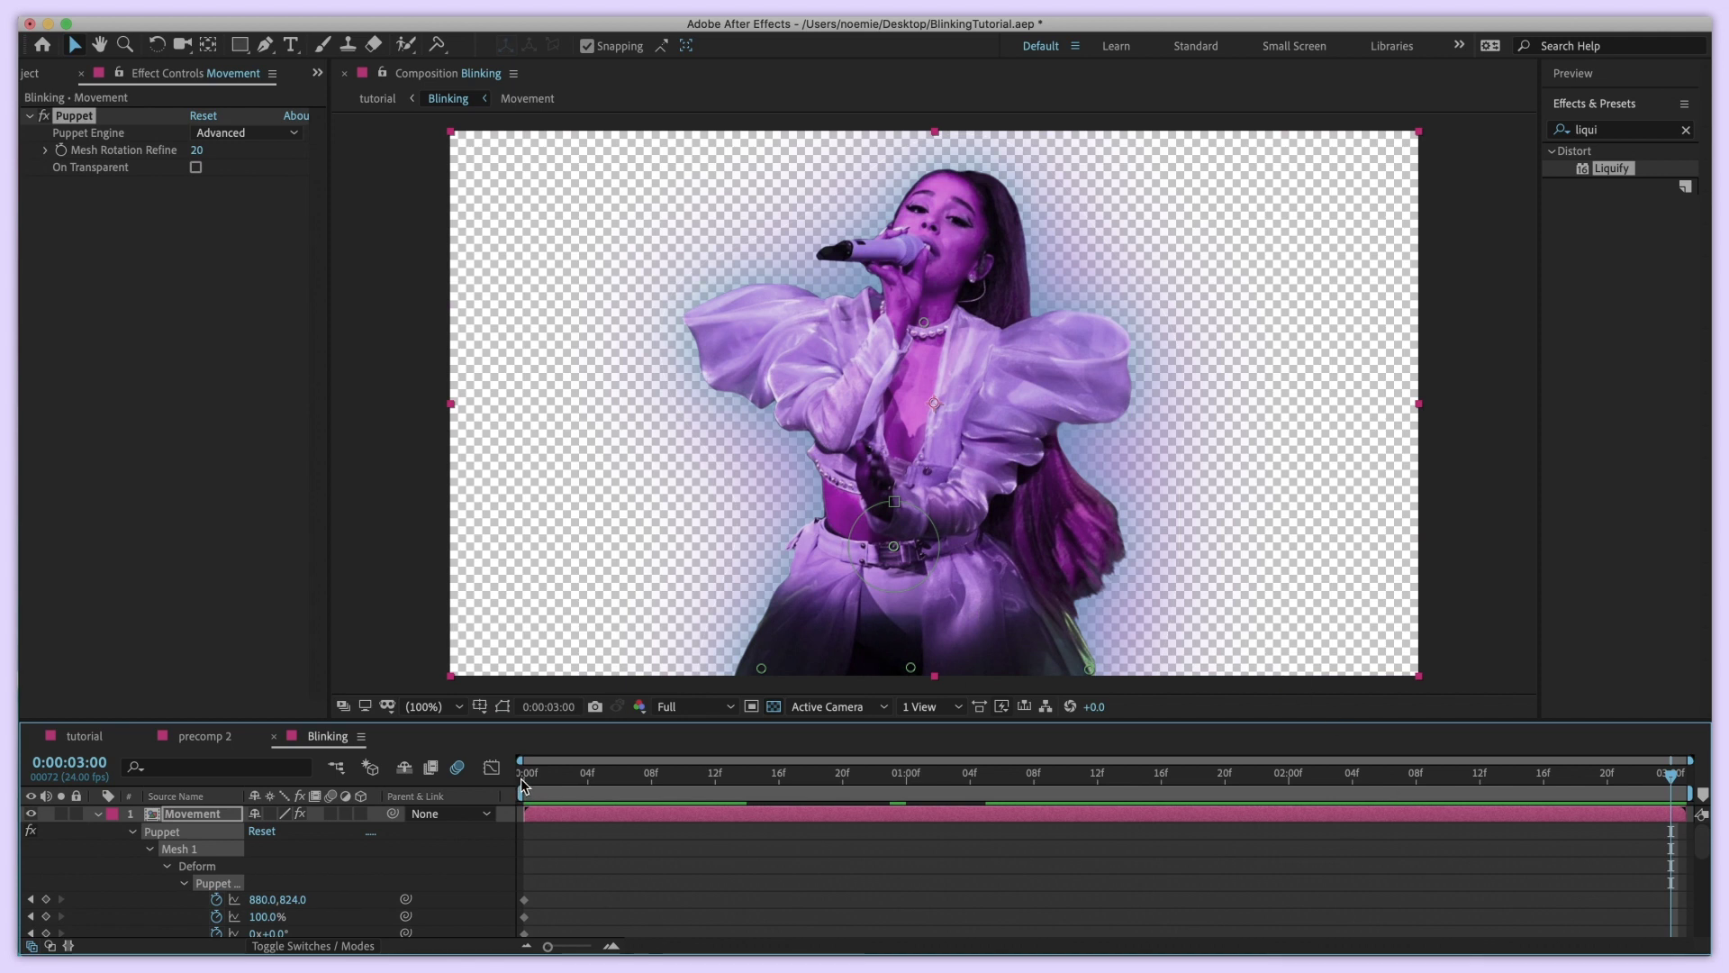
click(903, 547)
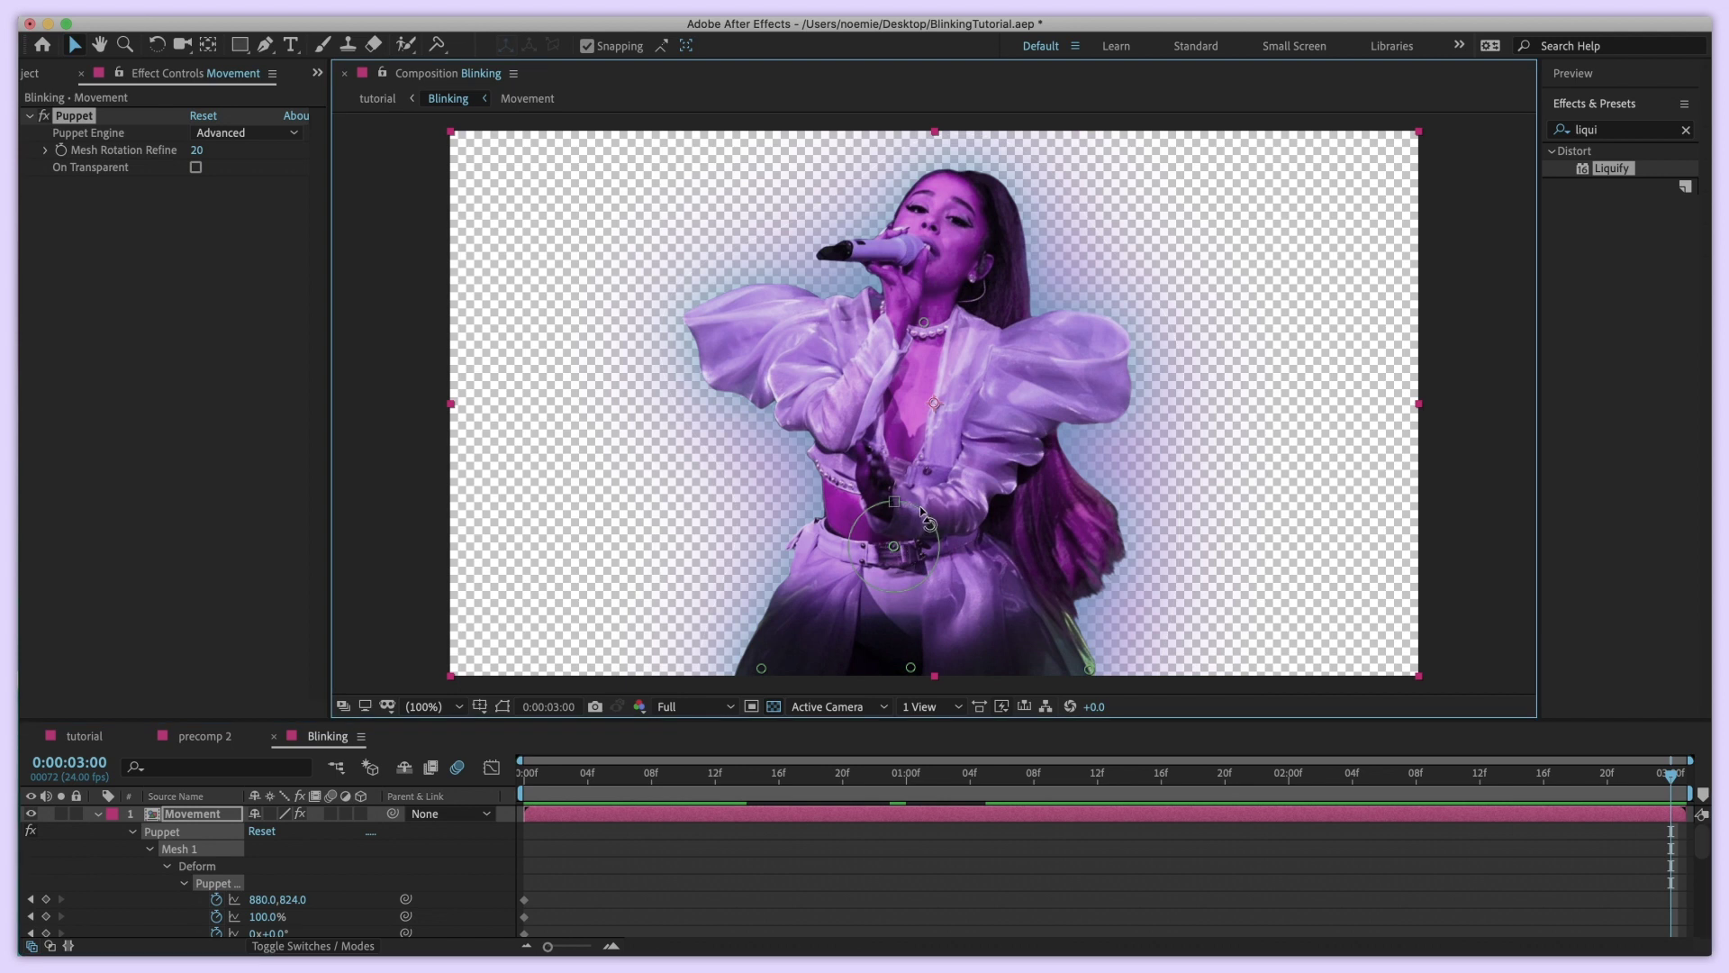
drag(933, 516, 925, 503)
key(super+z)
Try rotating the neck pin at 3 seconds, then remove the neck pin at the first frame
click(924, 322)
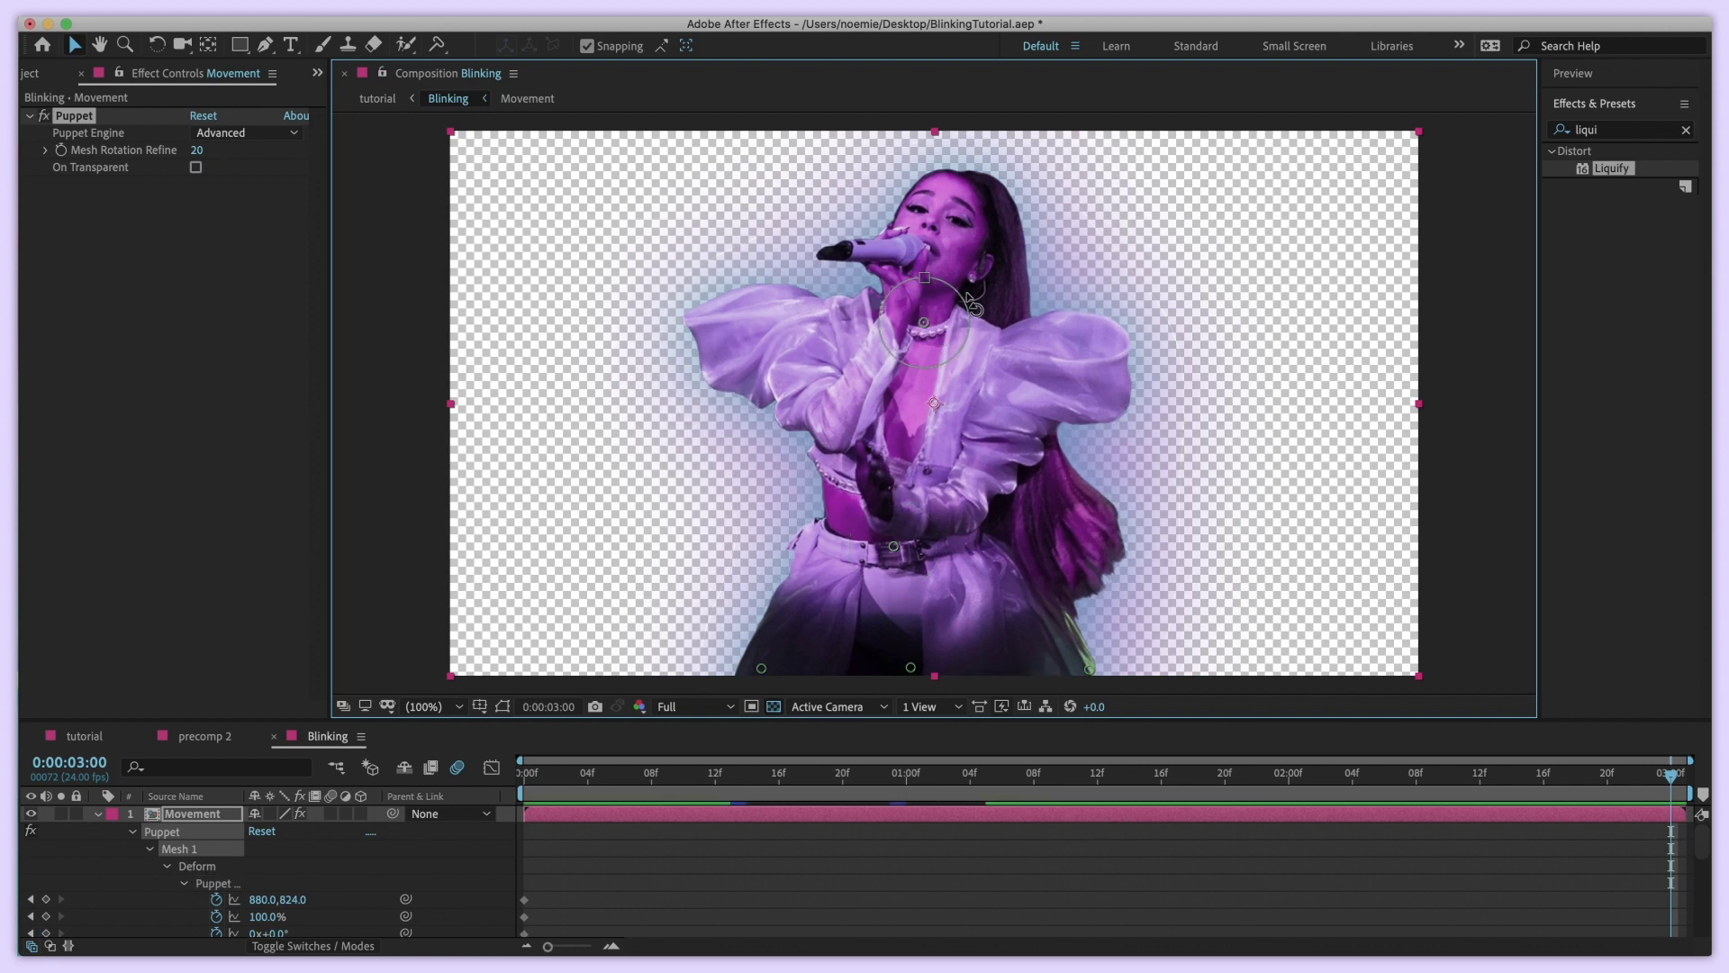
drag(969, 293, 965, 289)
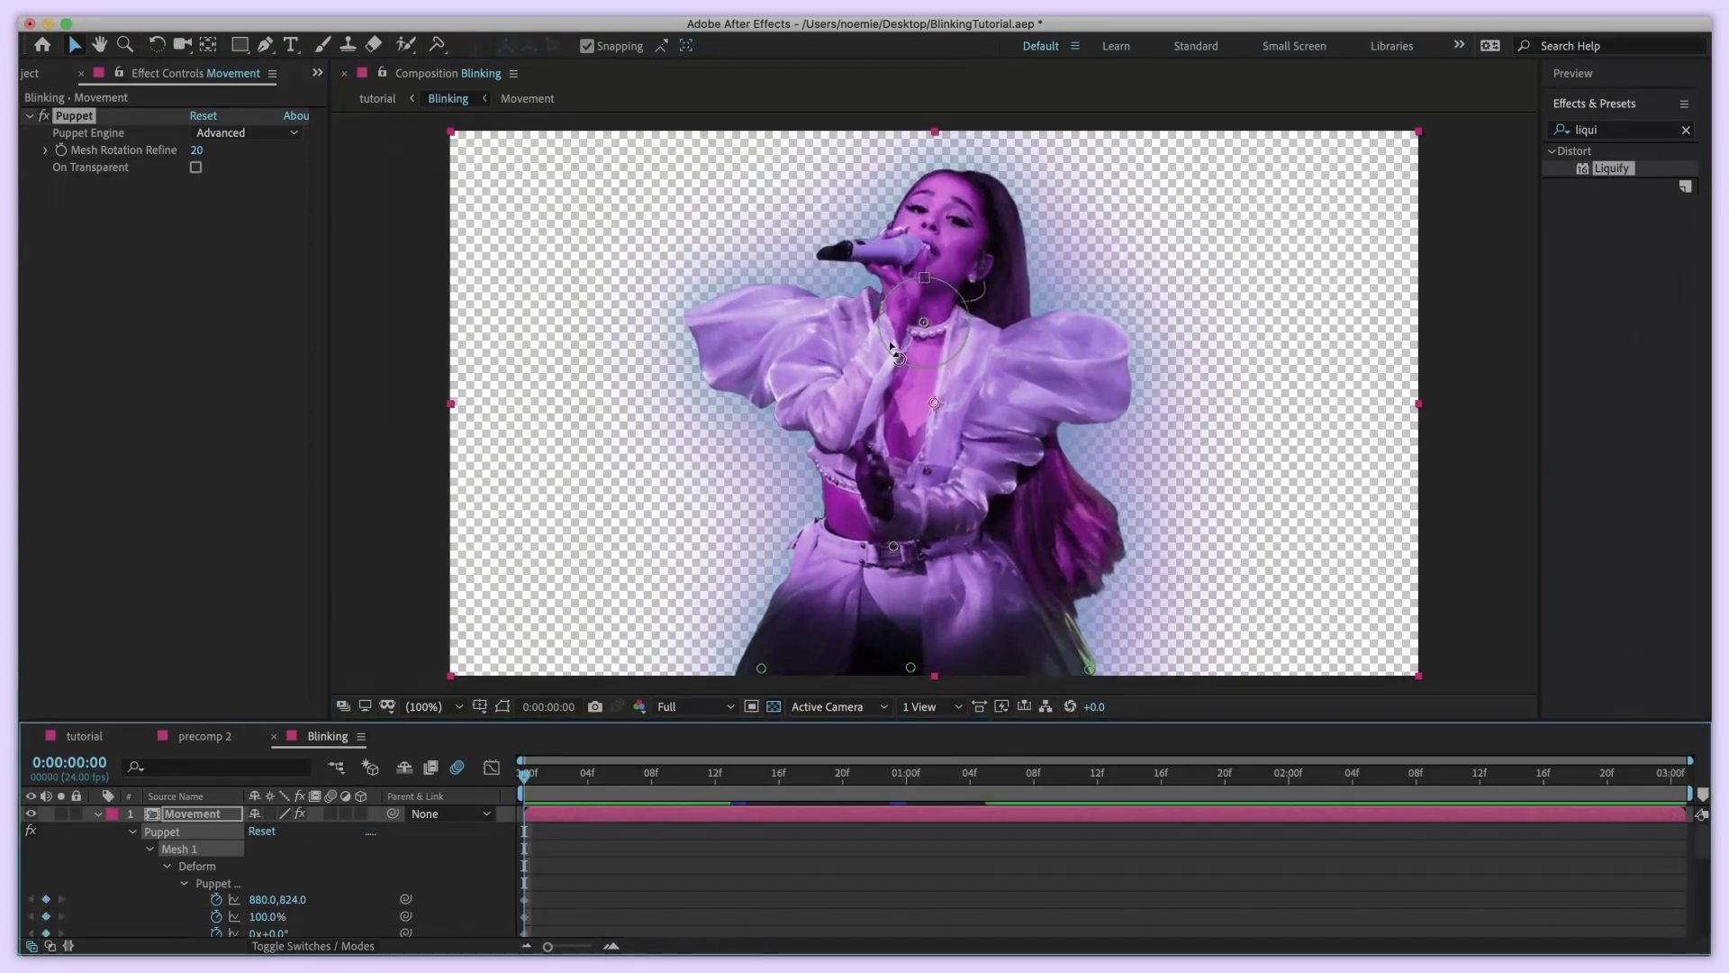
click(925, 330)
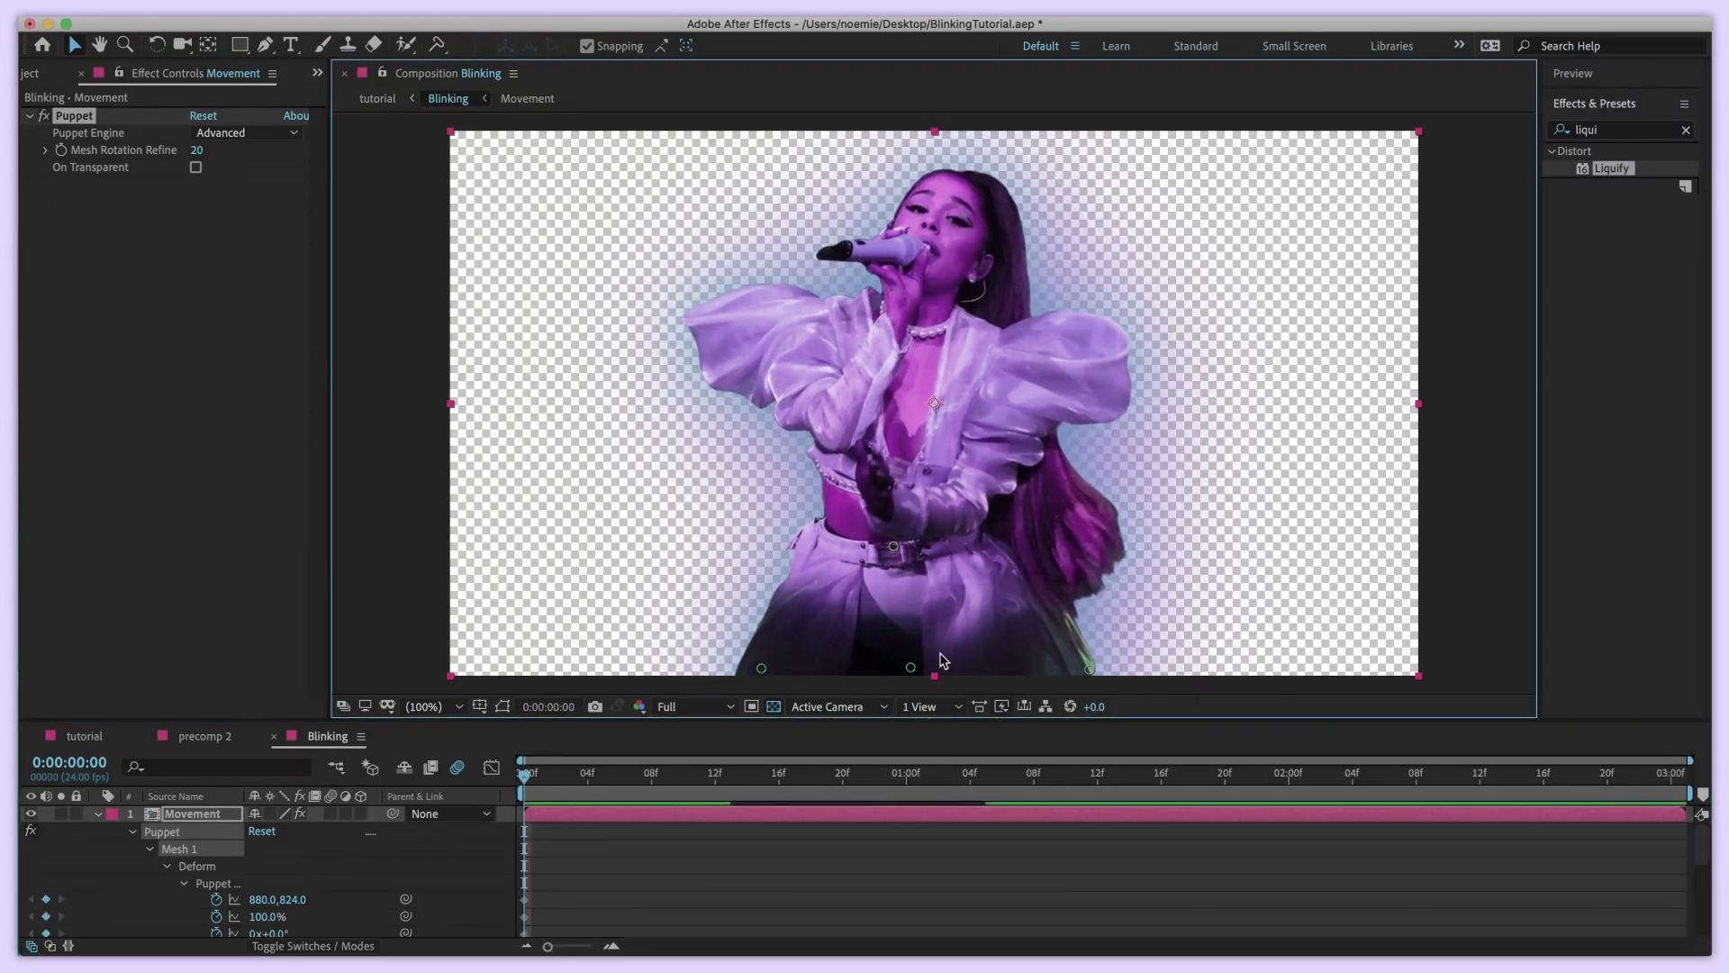
At 3 seconds, rotate the waist pin to about -6.9° to lean the upper body, and preview the movement
click(1672, 776)
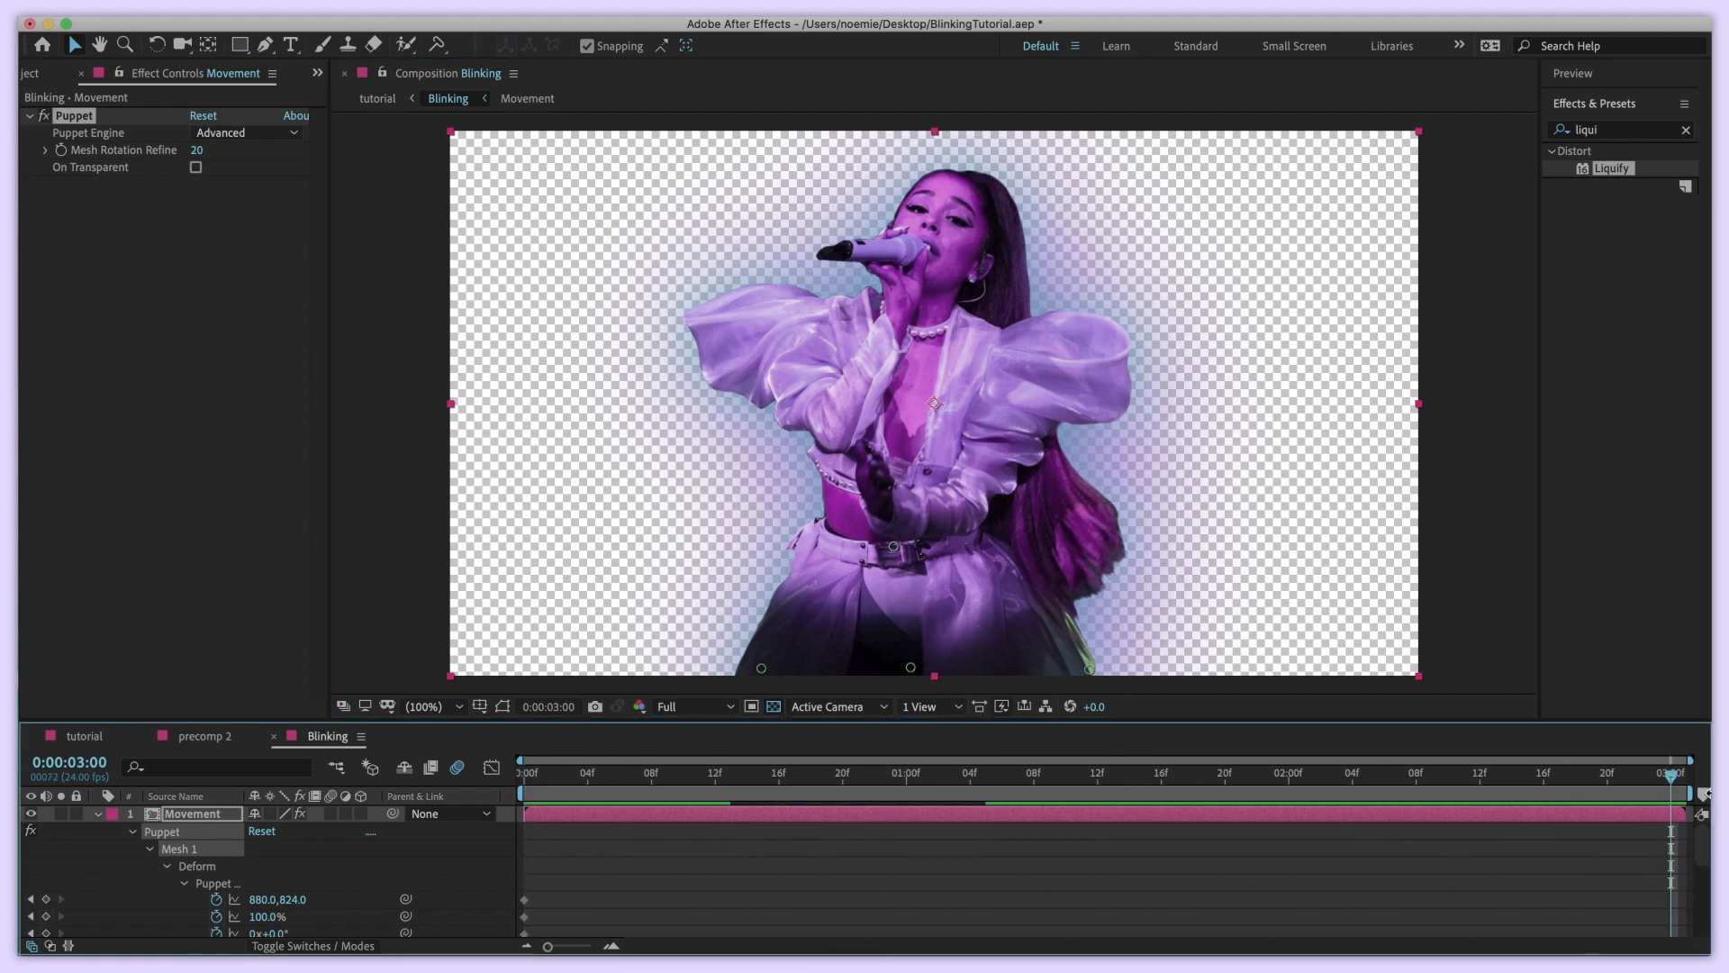
drag(894, 545, 915, 507)
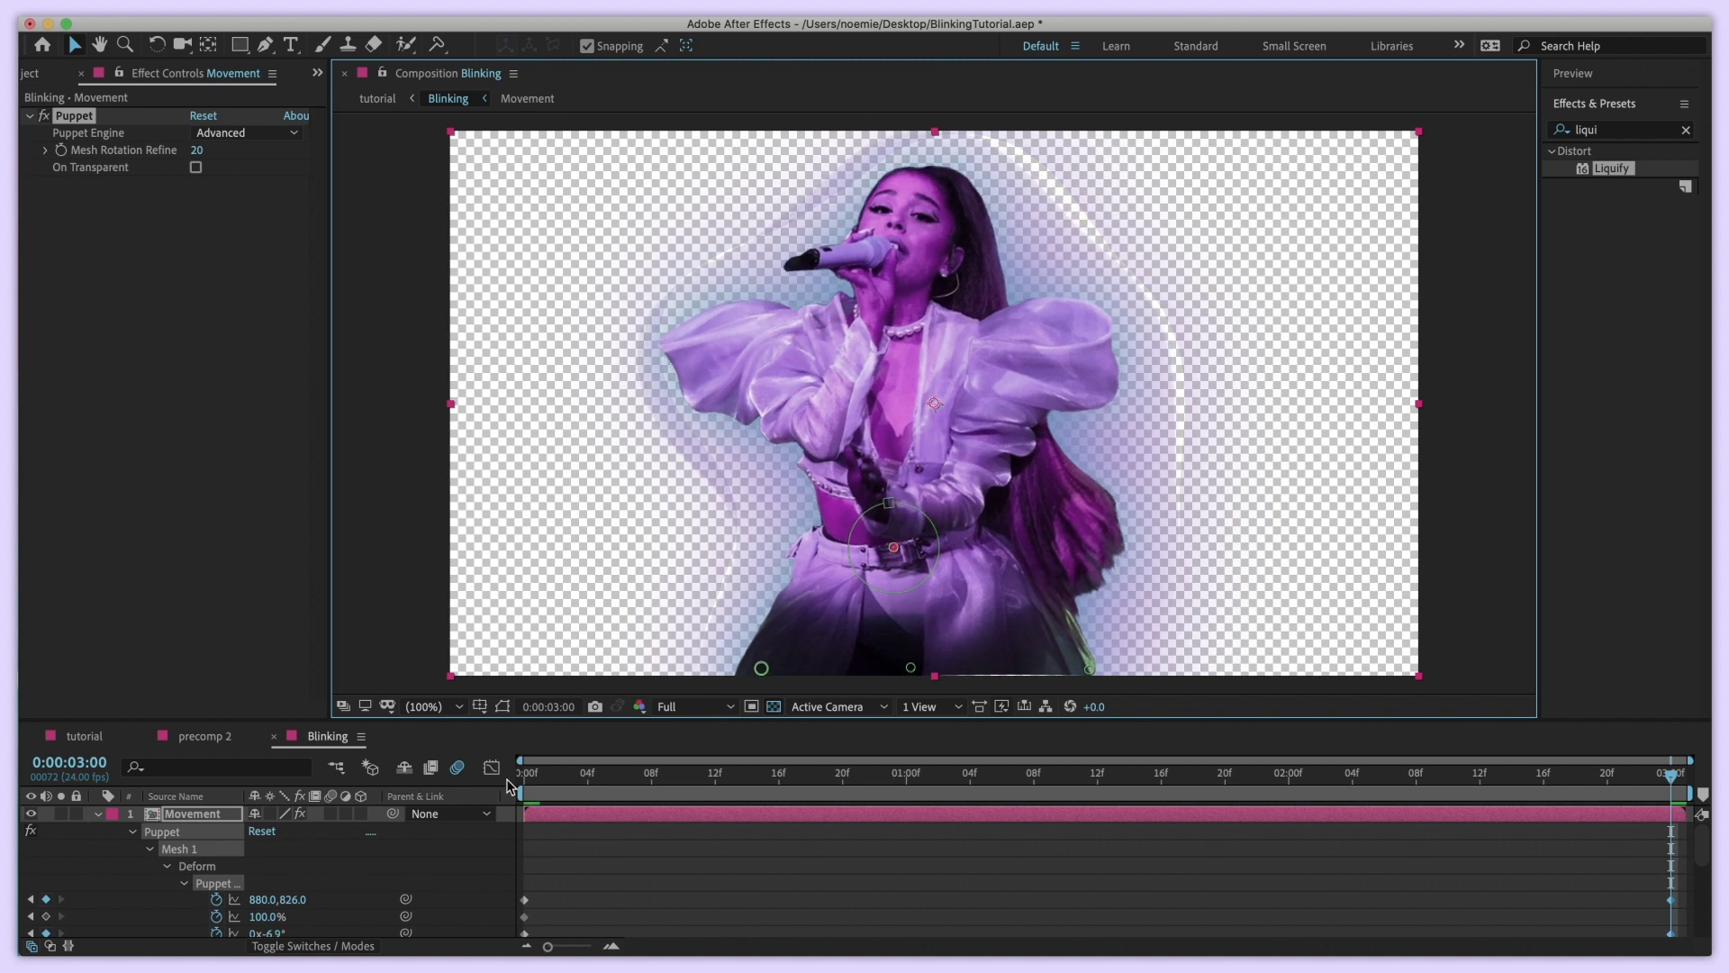
click(516, 778)
key(space)
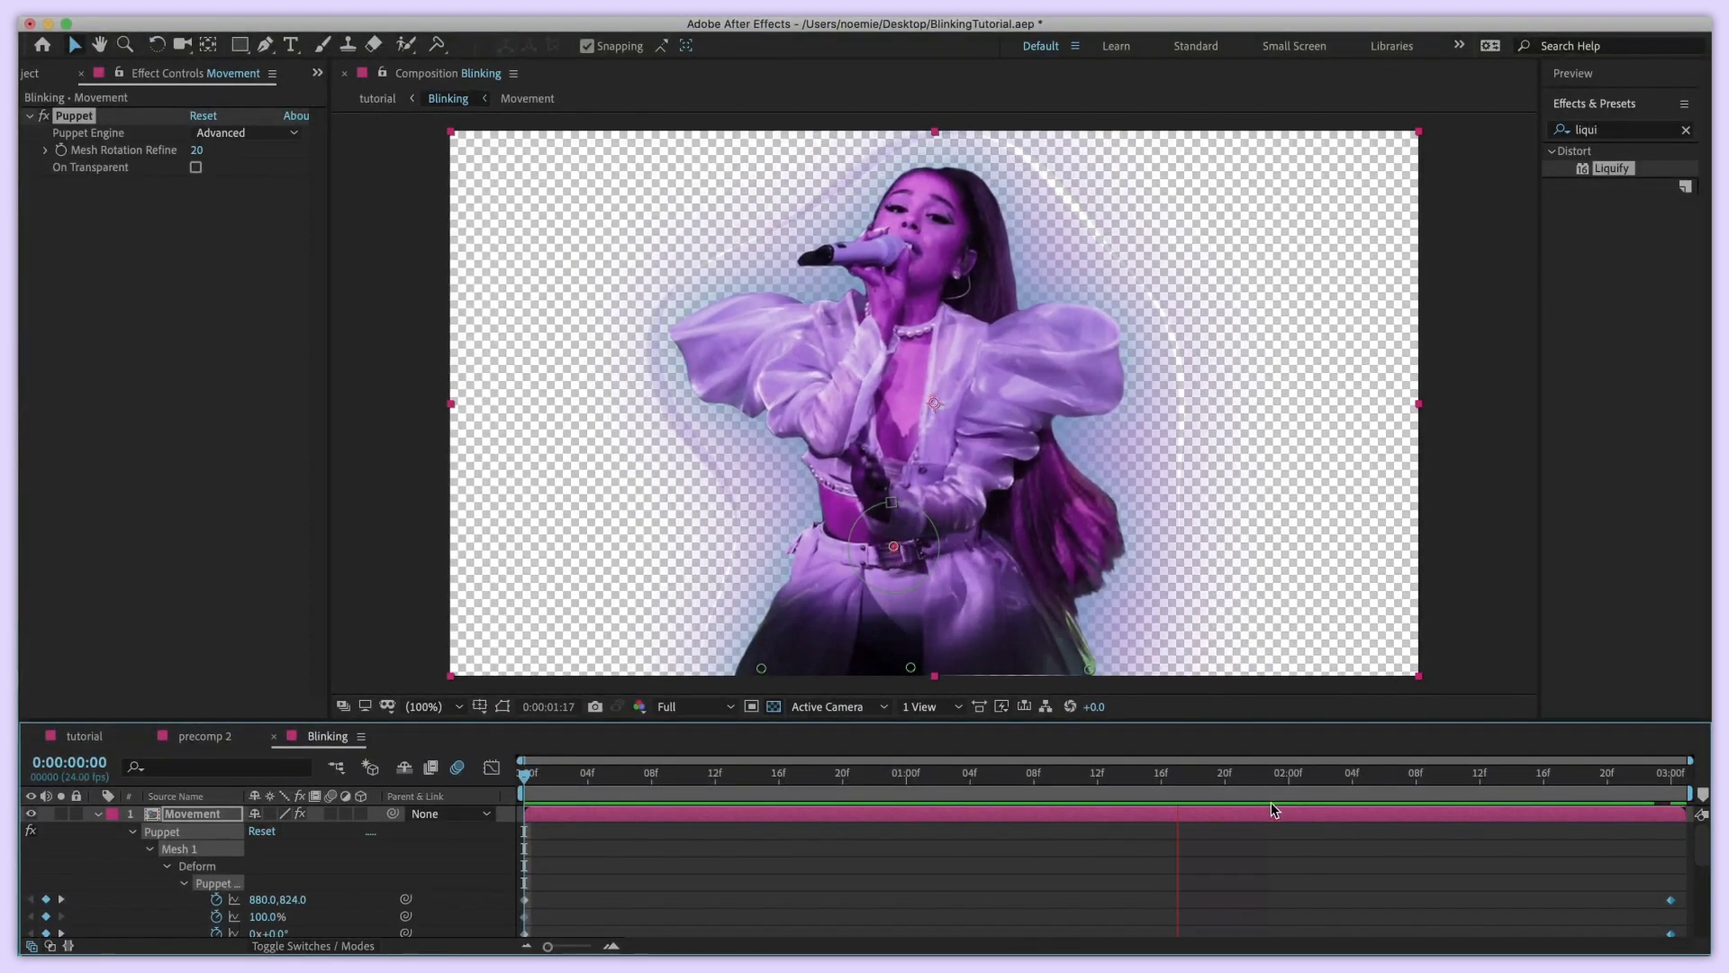
key(space)
At the first frame, move the middle lower skirt pin slightly down to about 924, 1082 and preview the movement
click(910, 669)
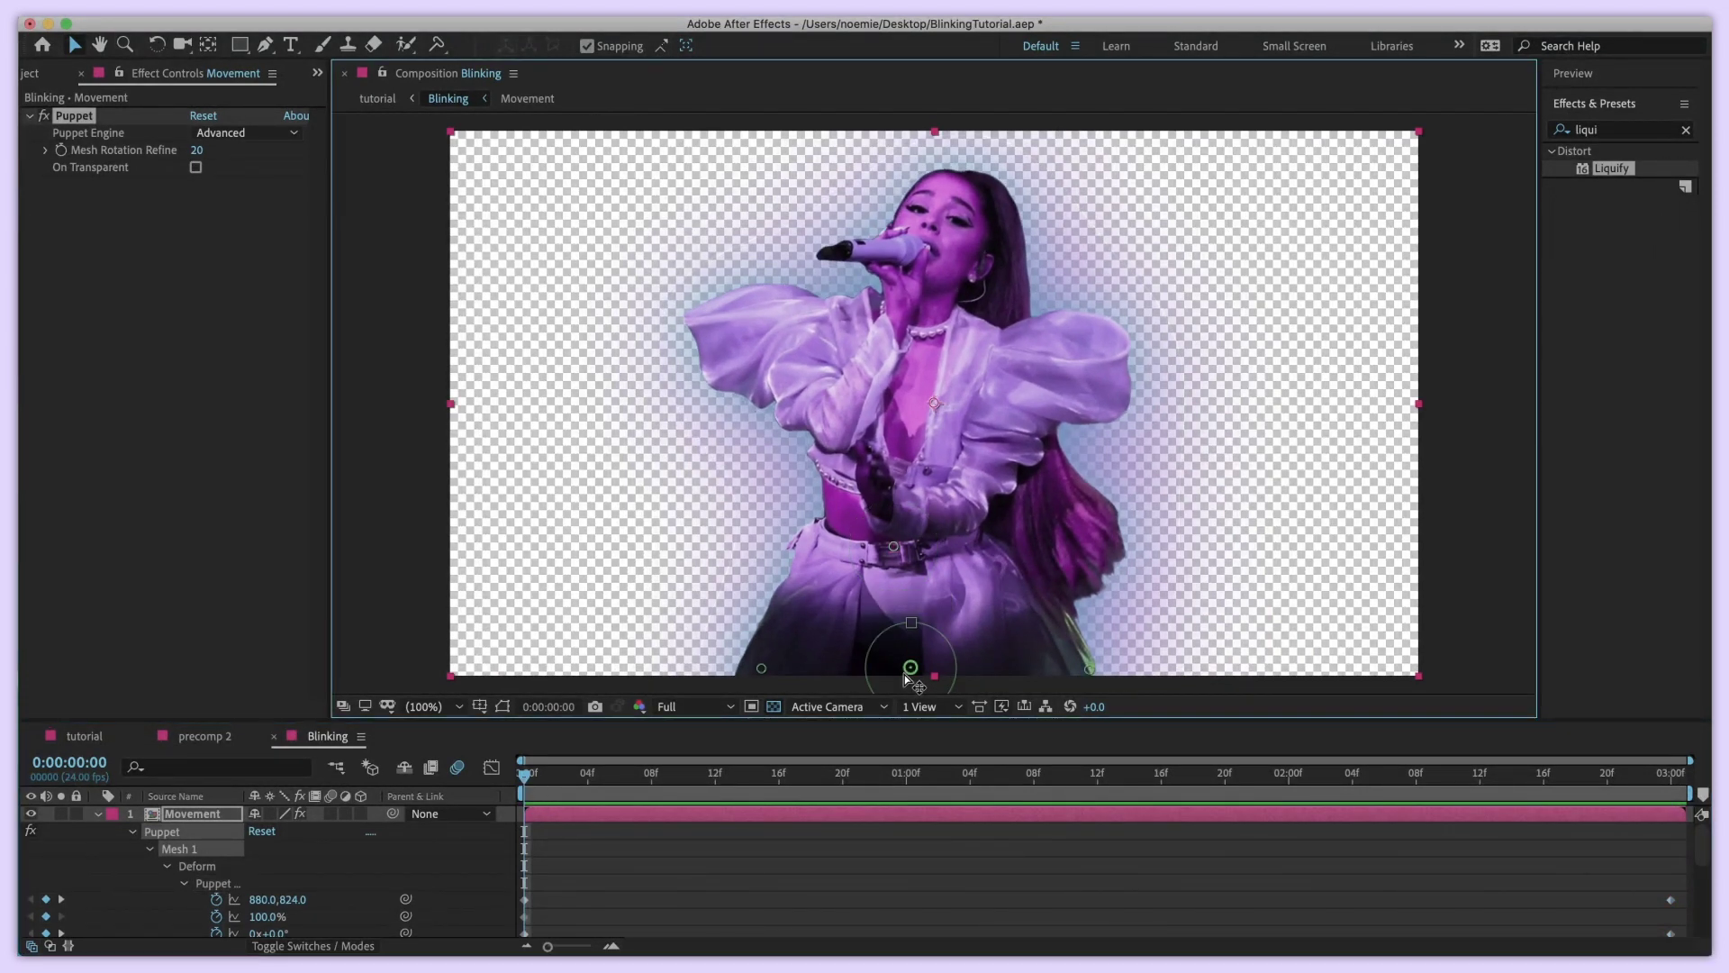
drag(915, 672, 923, 680)
key(space)
click(1032, 816)
key(space)
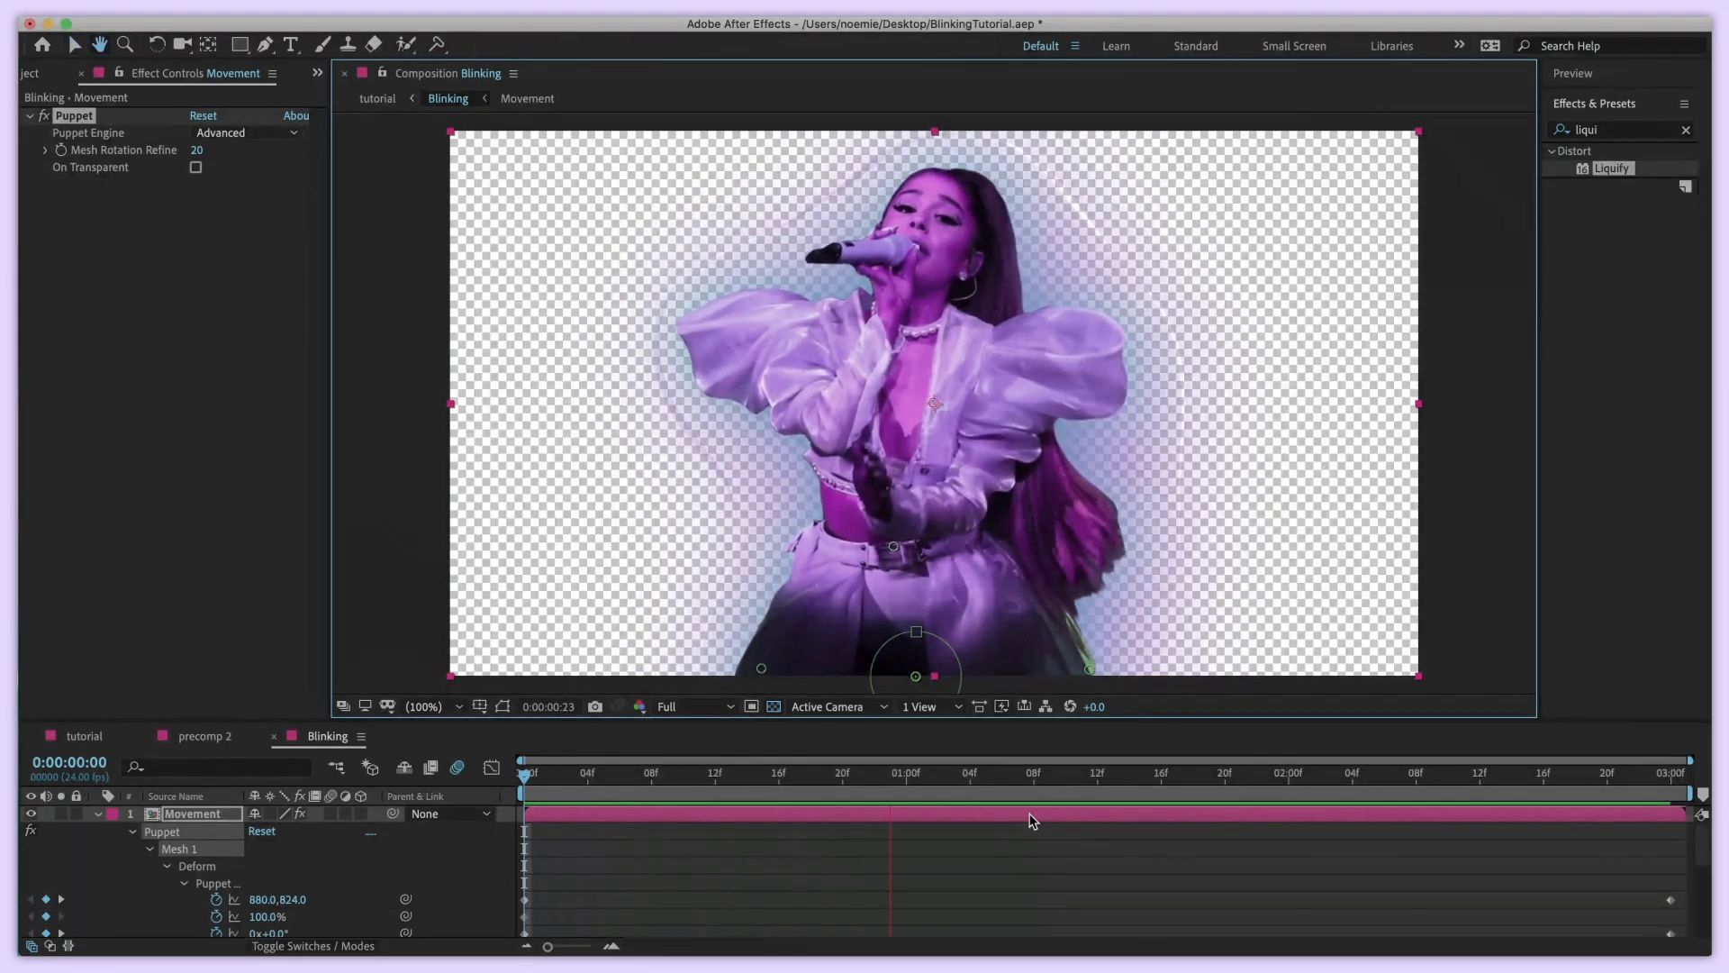
key(space)
Try to select all the Puppet pin keyframes of the Movement layer together
click(541, 859)
drag(530, 842, 1273, 938)
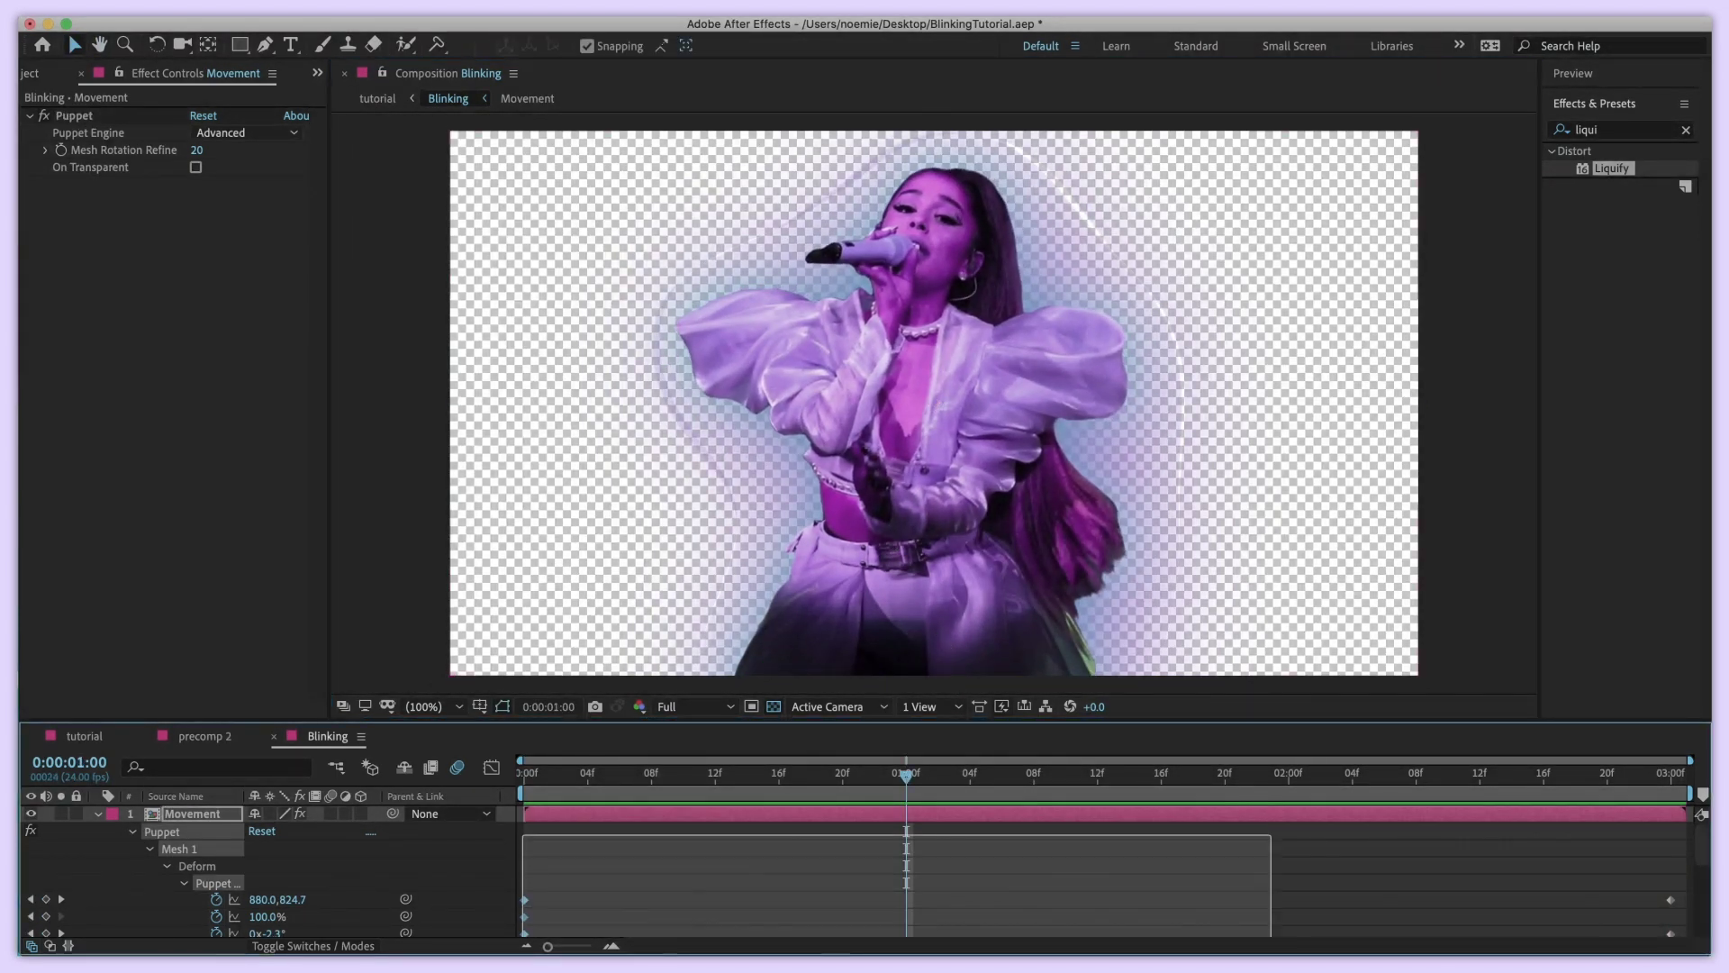
scroll(1080, 883, down, 3)
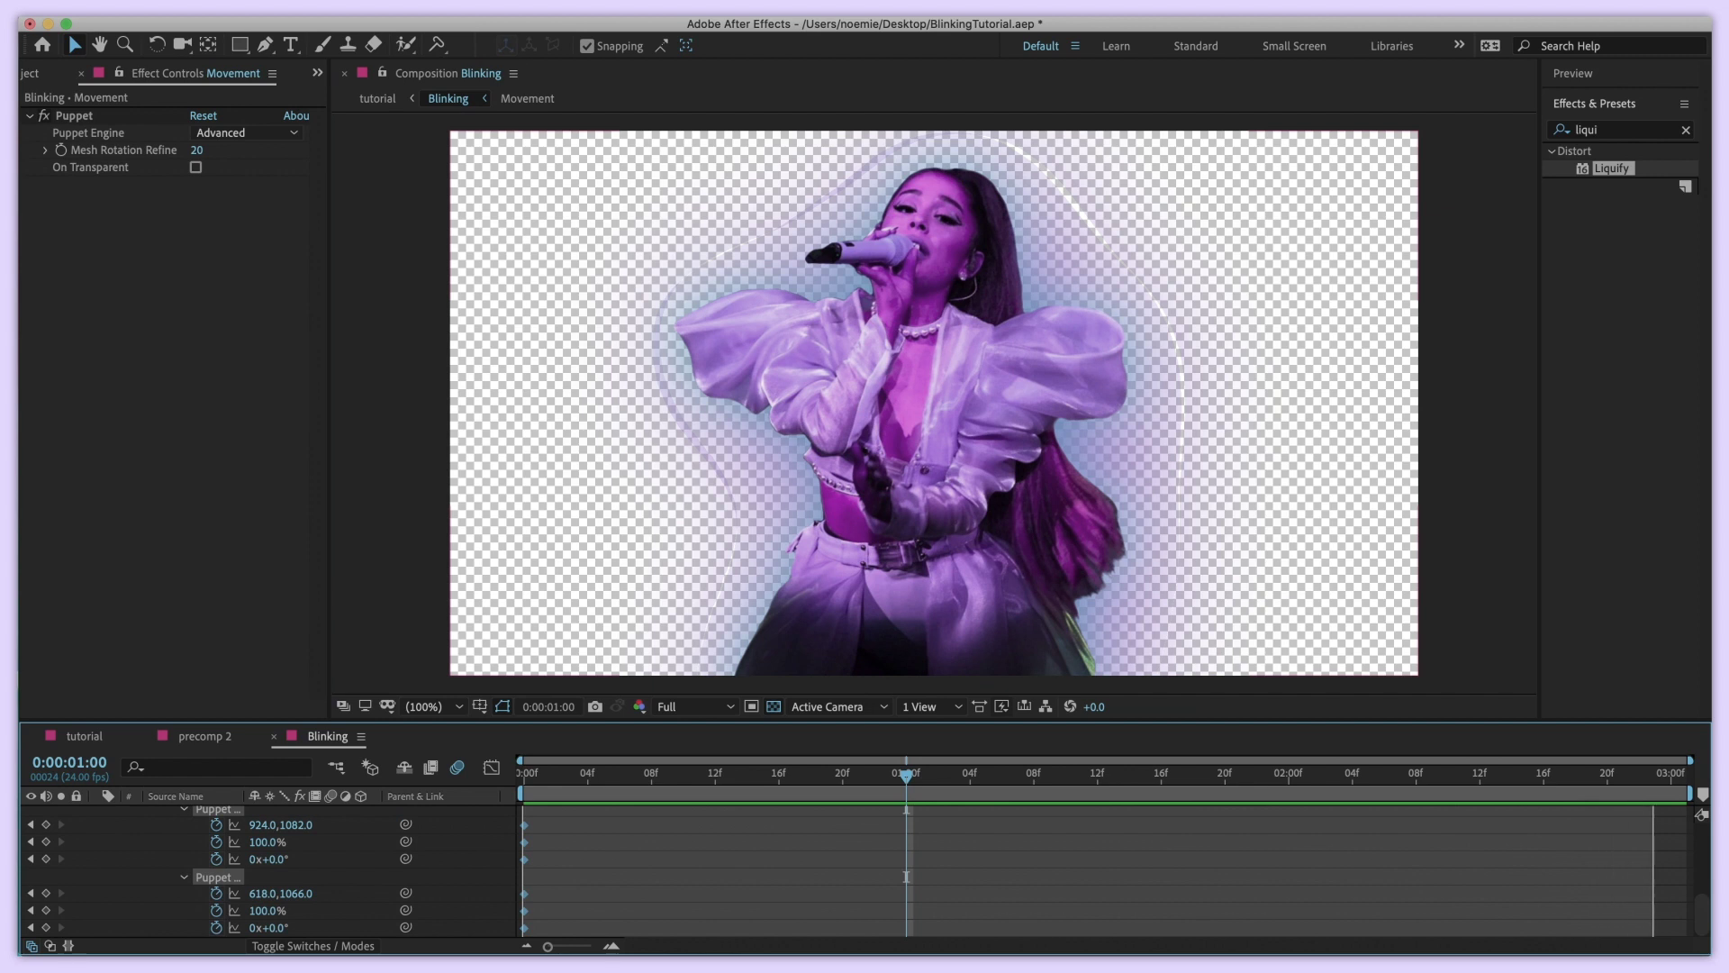
click(1527, 834)
scroll(1525, 829, up, 3)
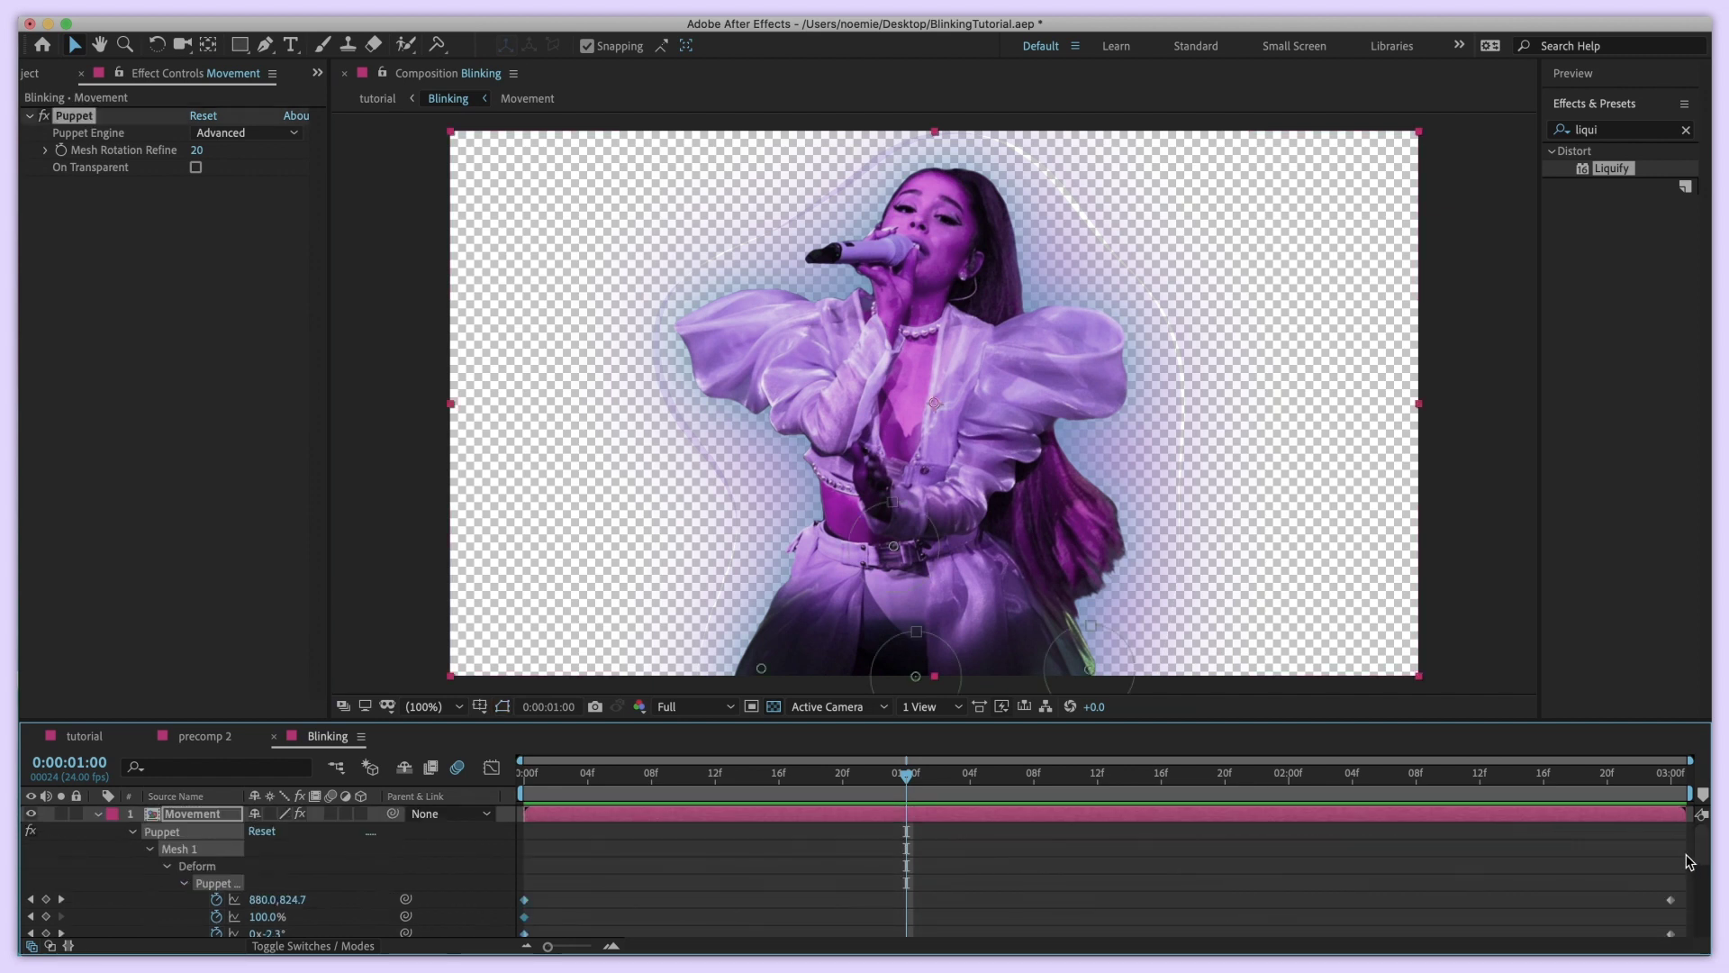
drag(1690, 864, 729, 880)
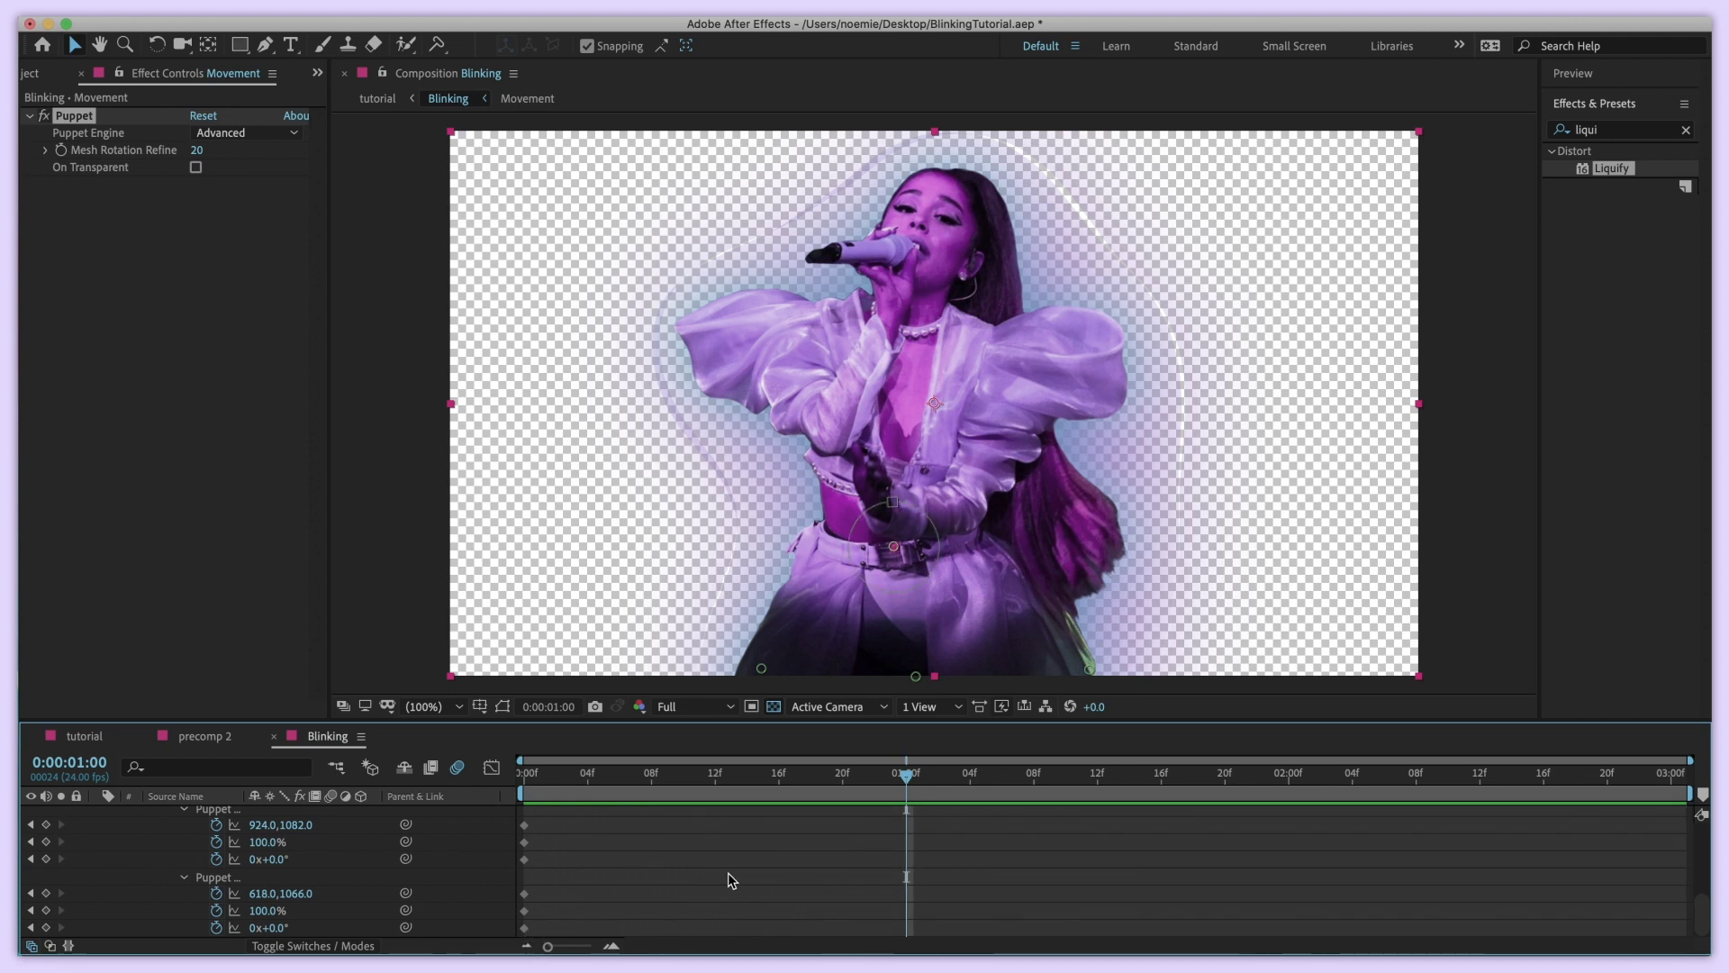
scroll(573, 893, up, 5)
Apply Easy Ease to all of the waist pin's keyframes and return to the first frame
click(508, 847)
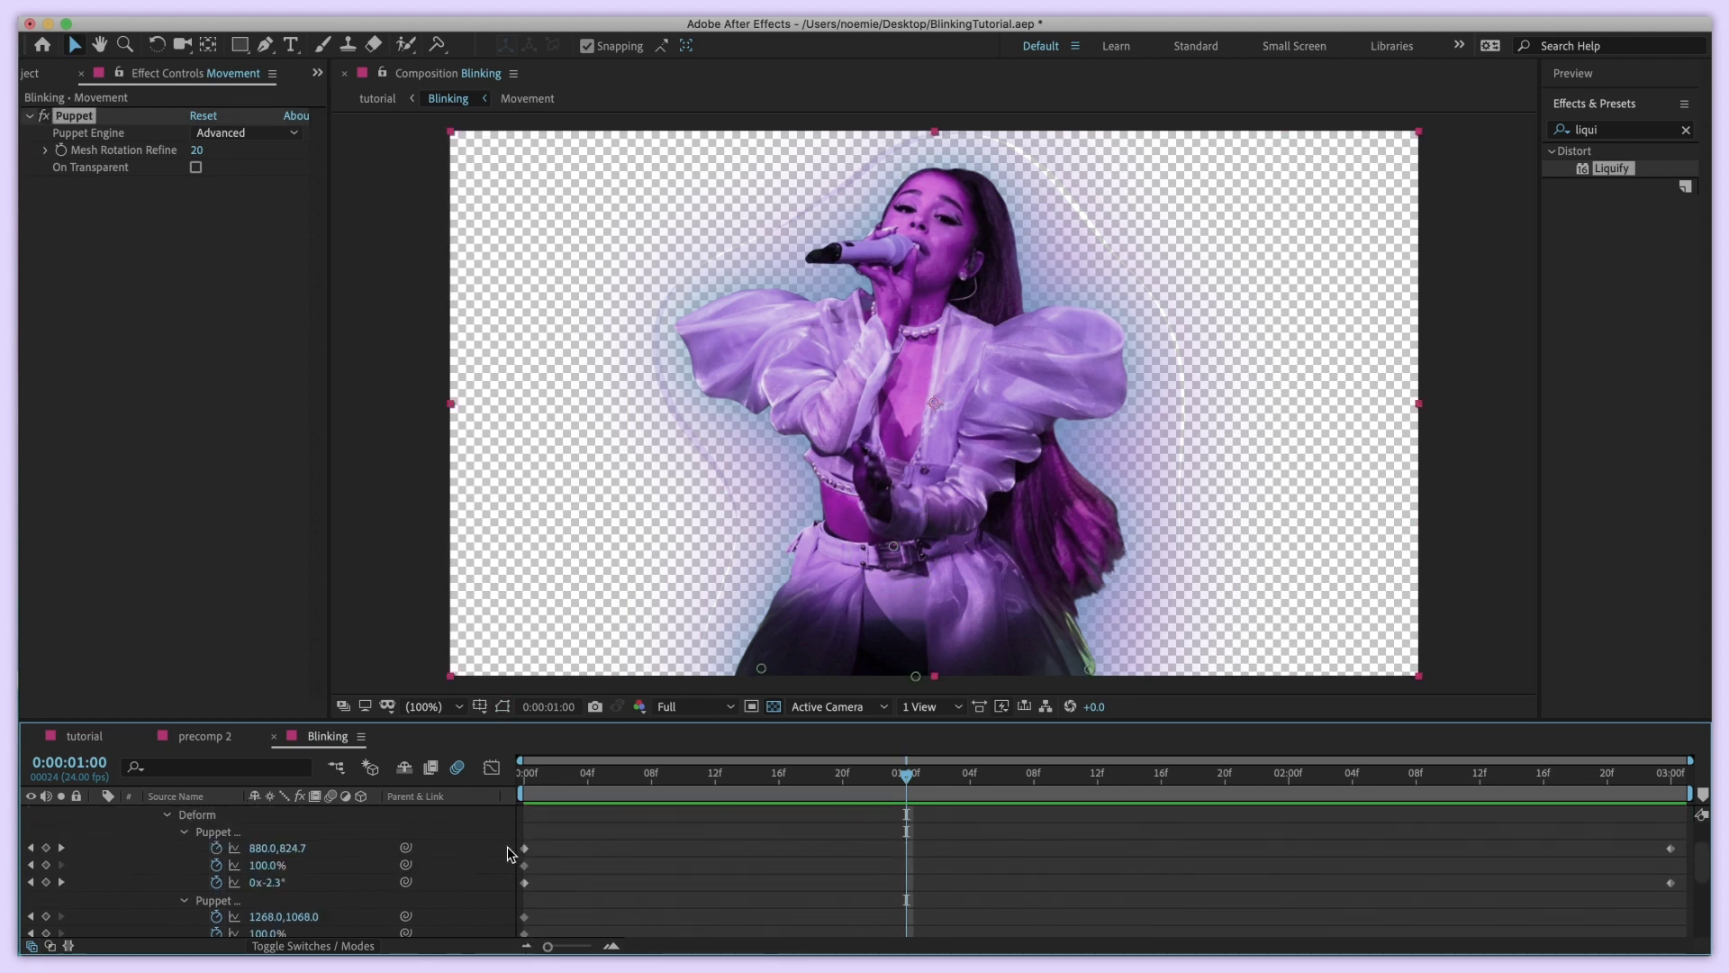
drag(520, 819, 1708, 910)
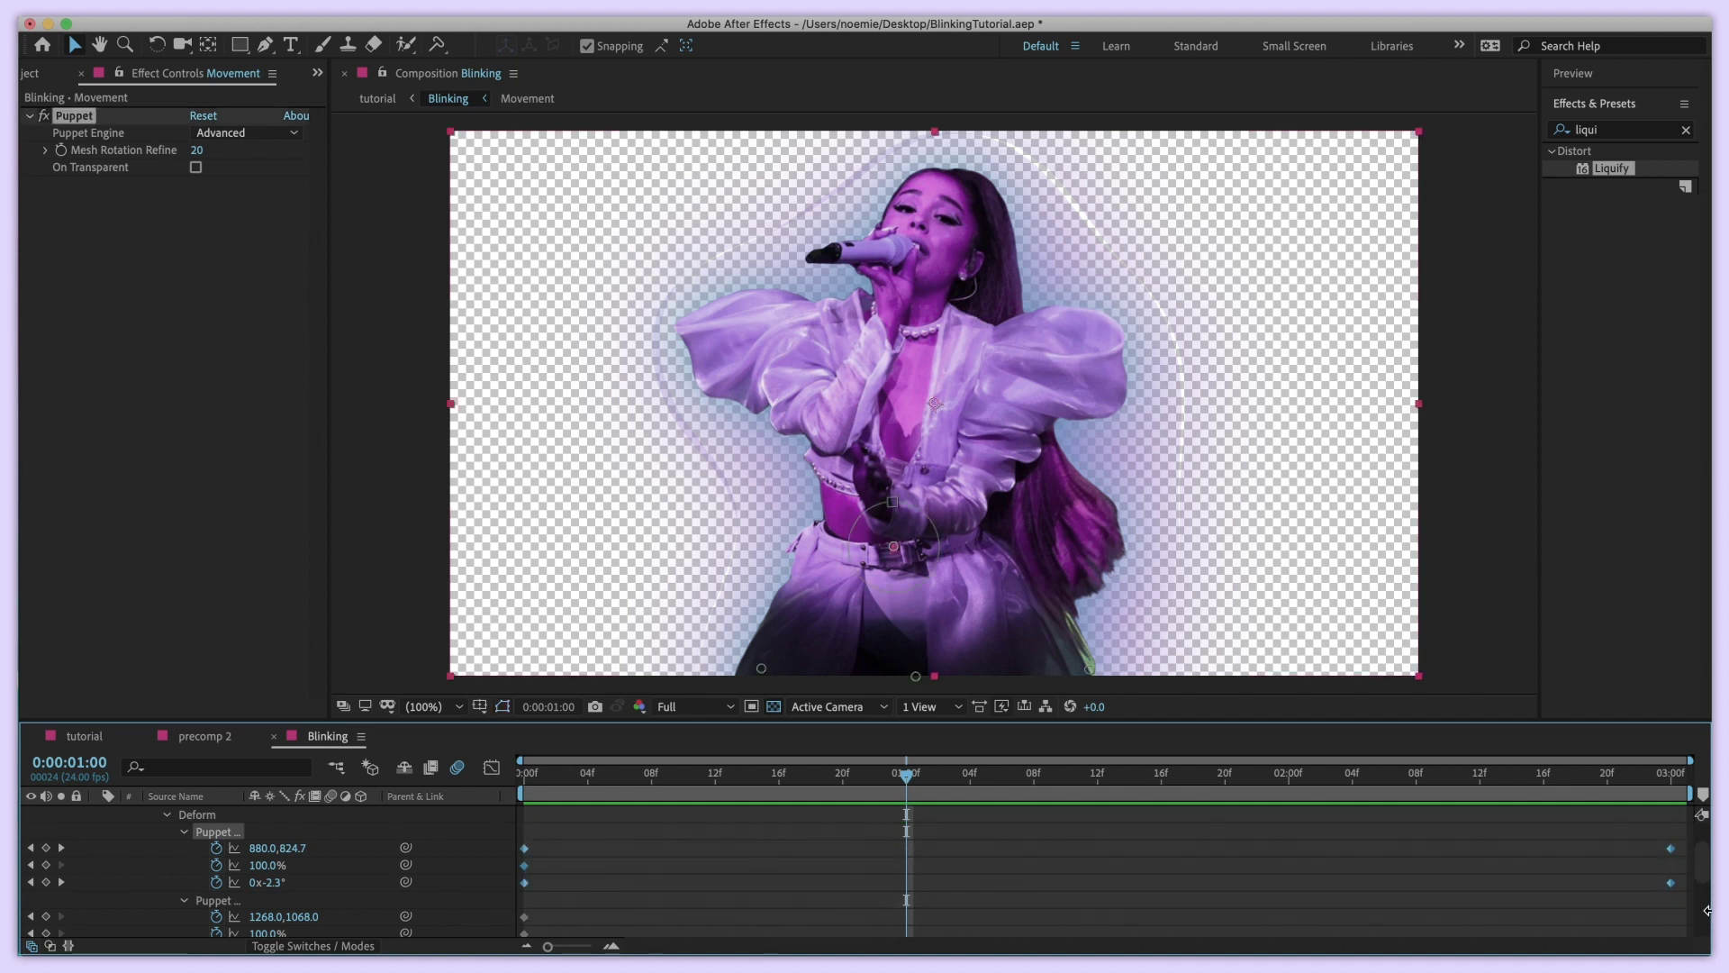
right_click(1670, 884)
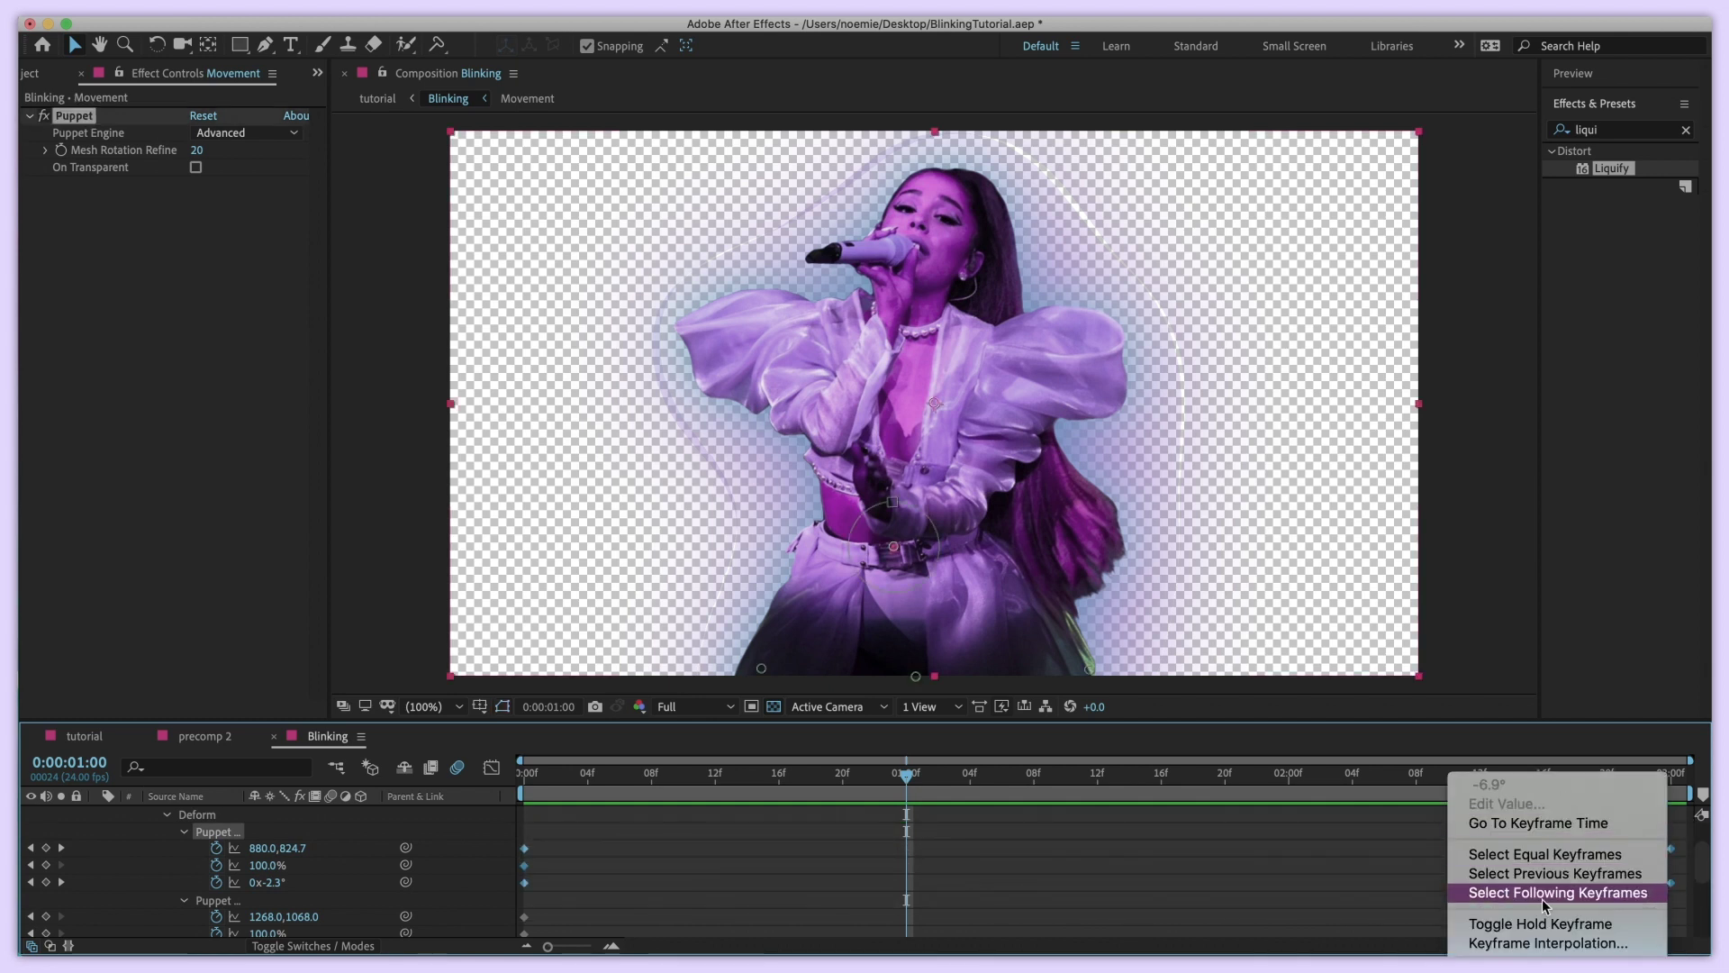
mouse_move(1531, 953)
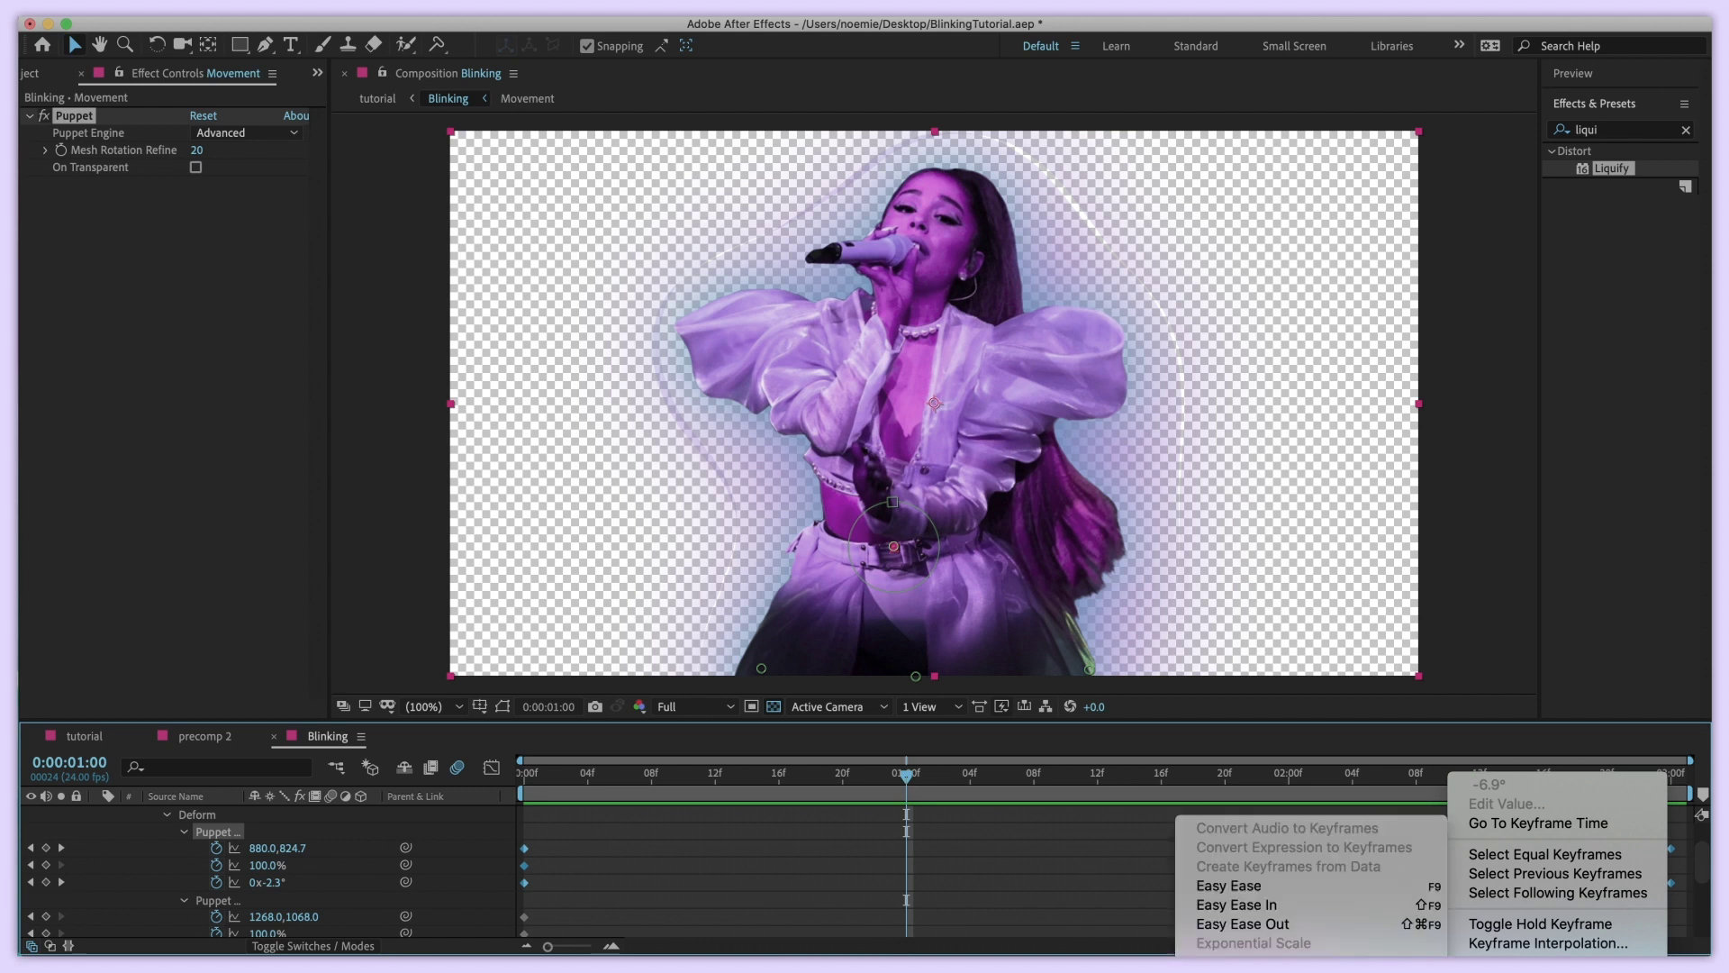
click(1324, 889)
drag(708, 778, 454, 761)
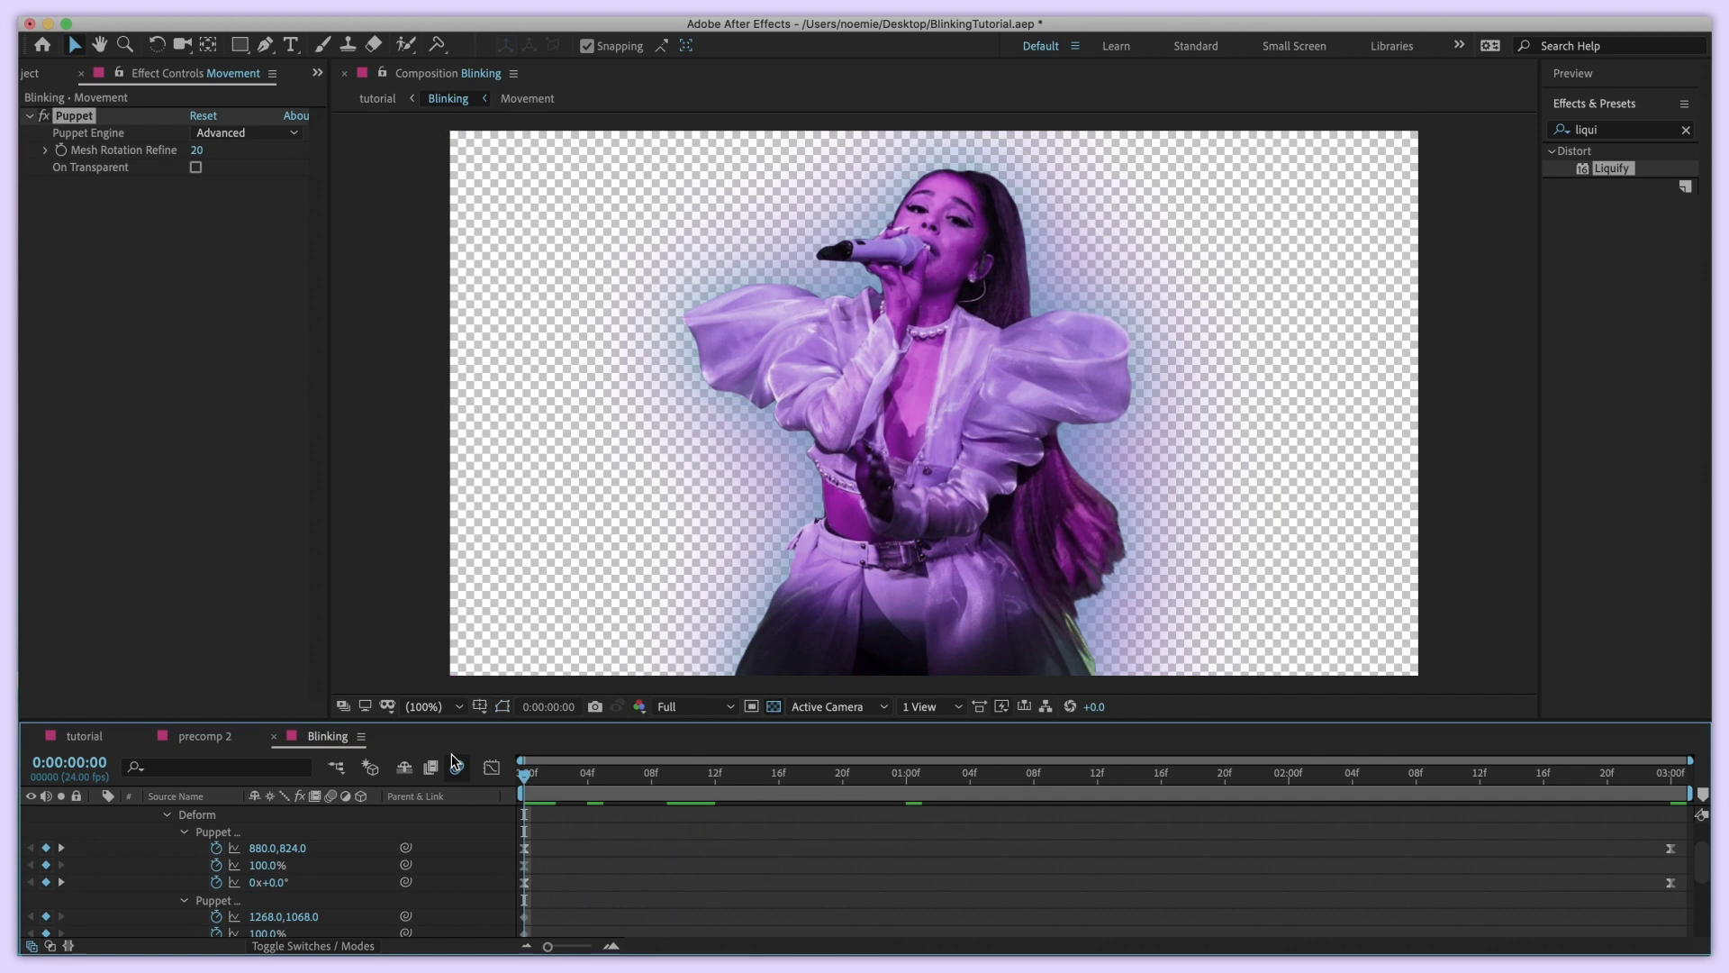
Enable motion blur for the Blinking composition and preview the eased body lean
key(space)
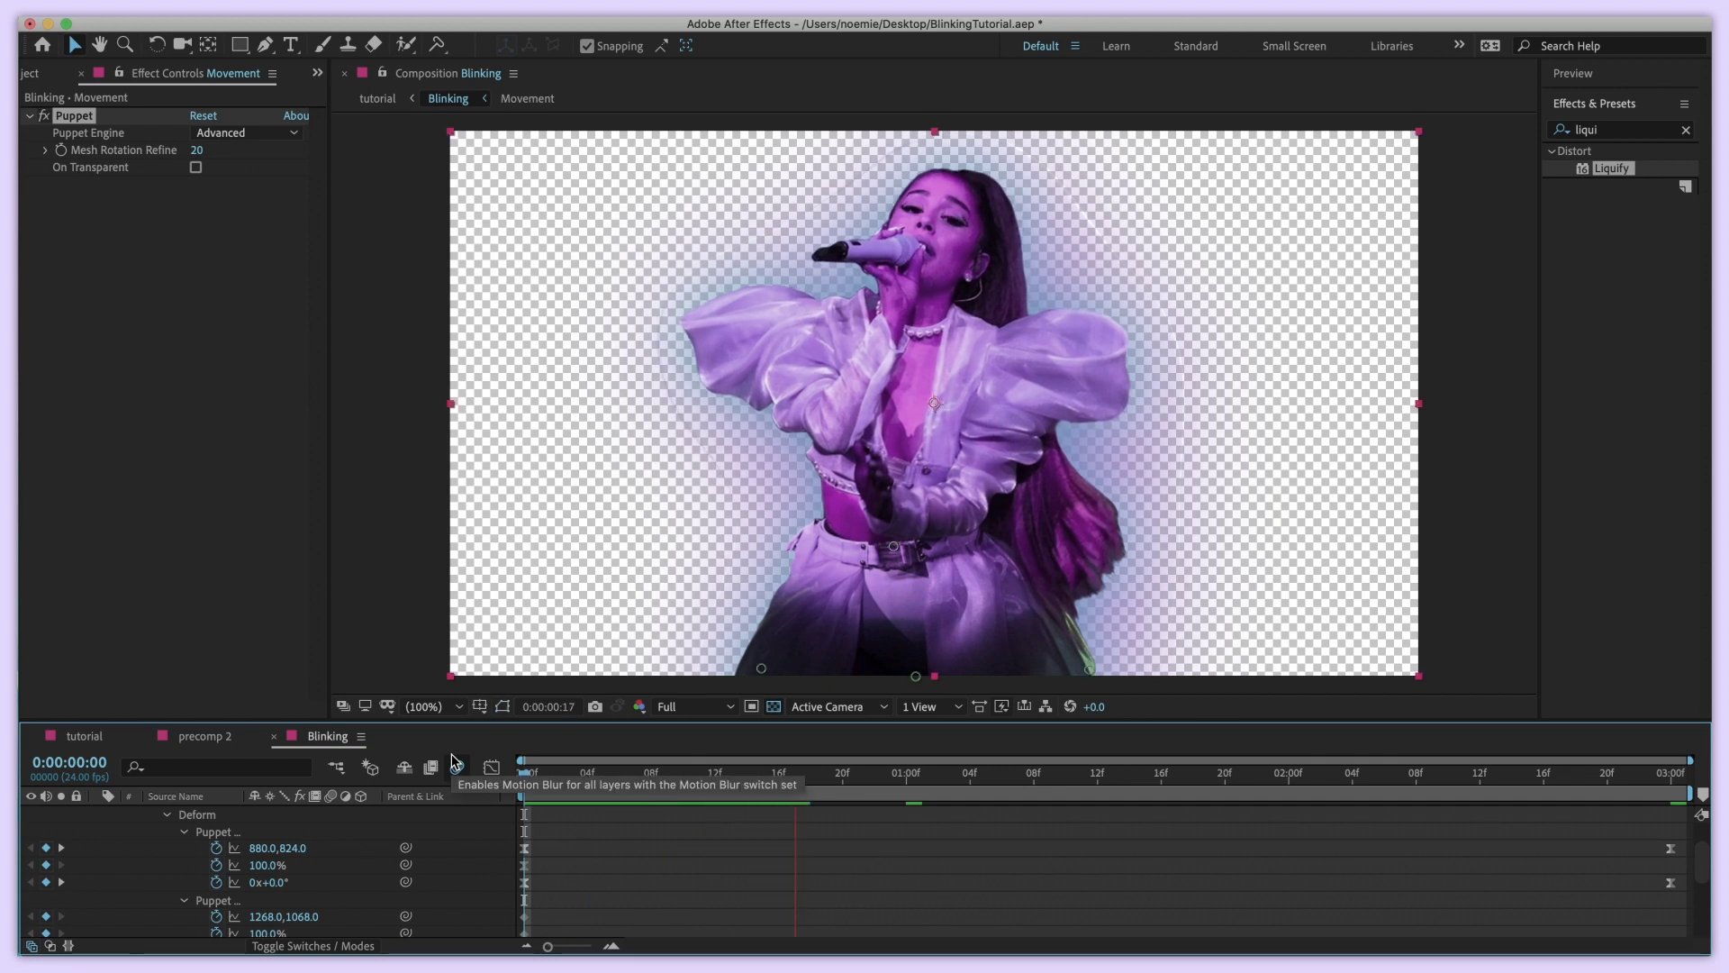
click(457, 766)
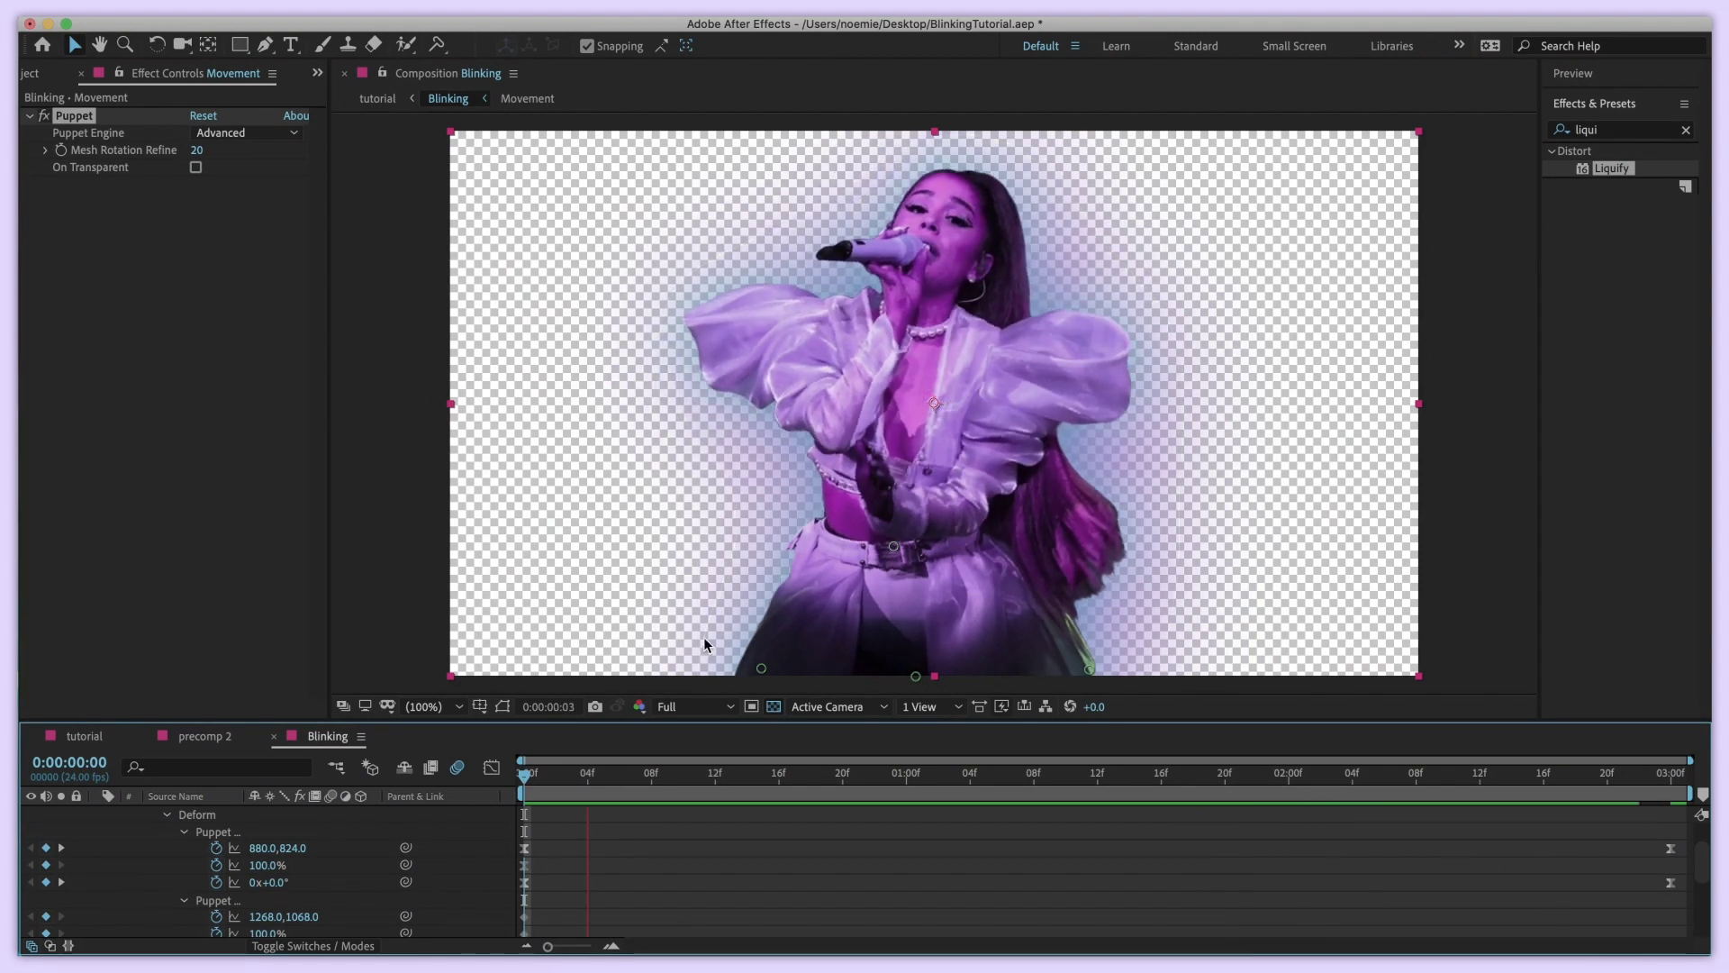
key(space)
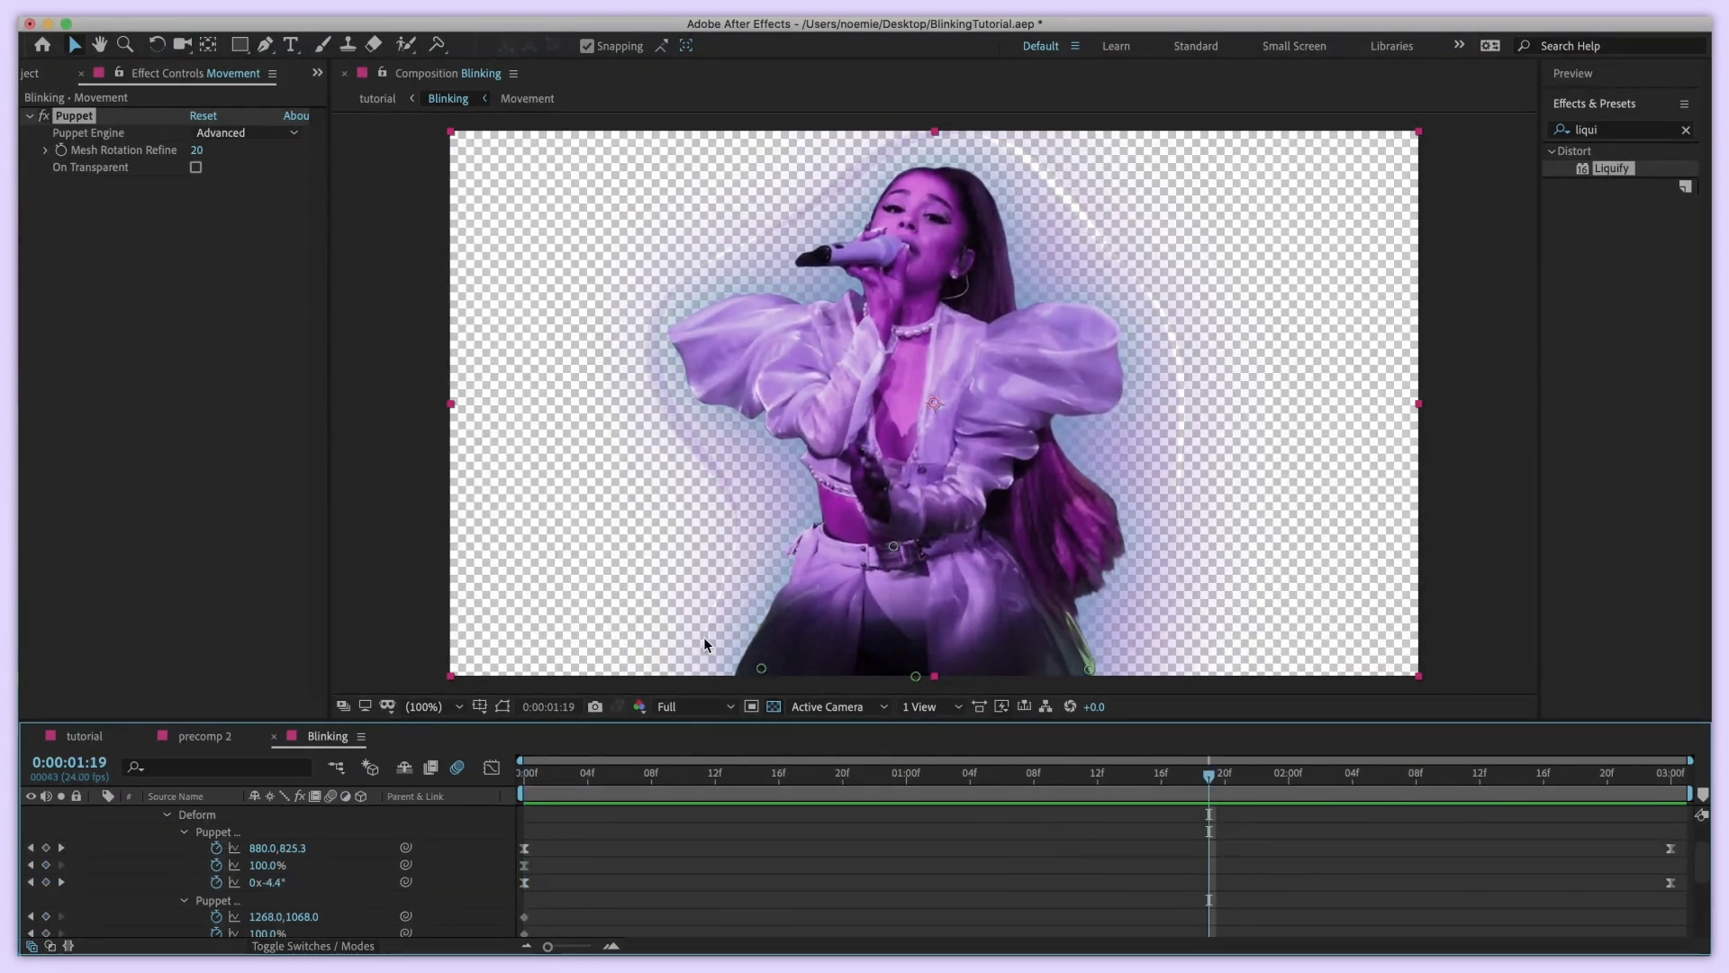
In the Movement layer's Puppet effect, set the Expansion of Mesh 1 to 583
scroll(263, 869, down, 2)
scroll(264, 869, down, 3)
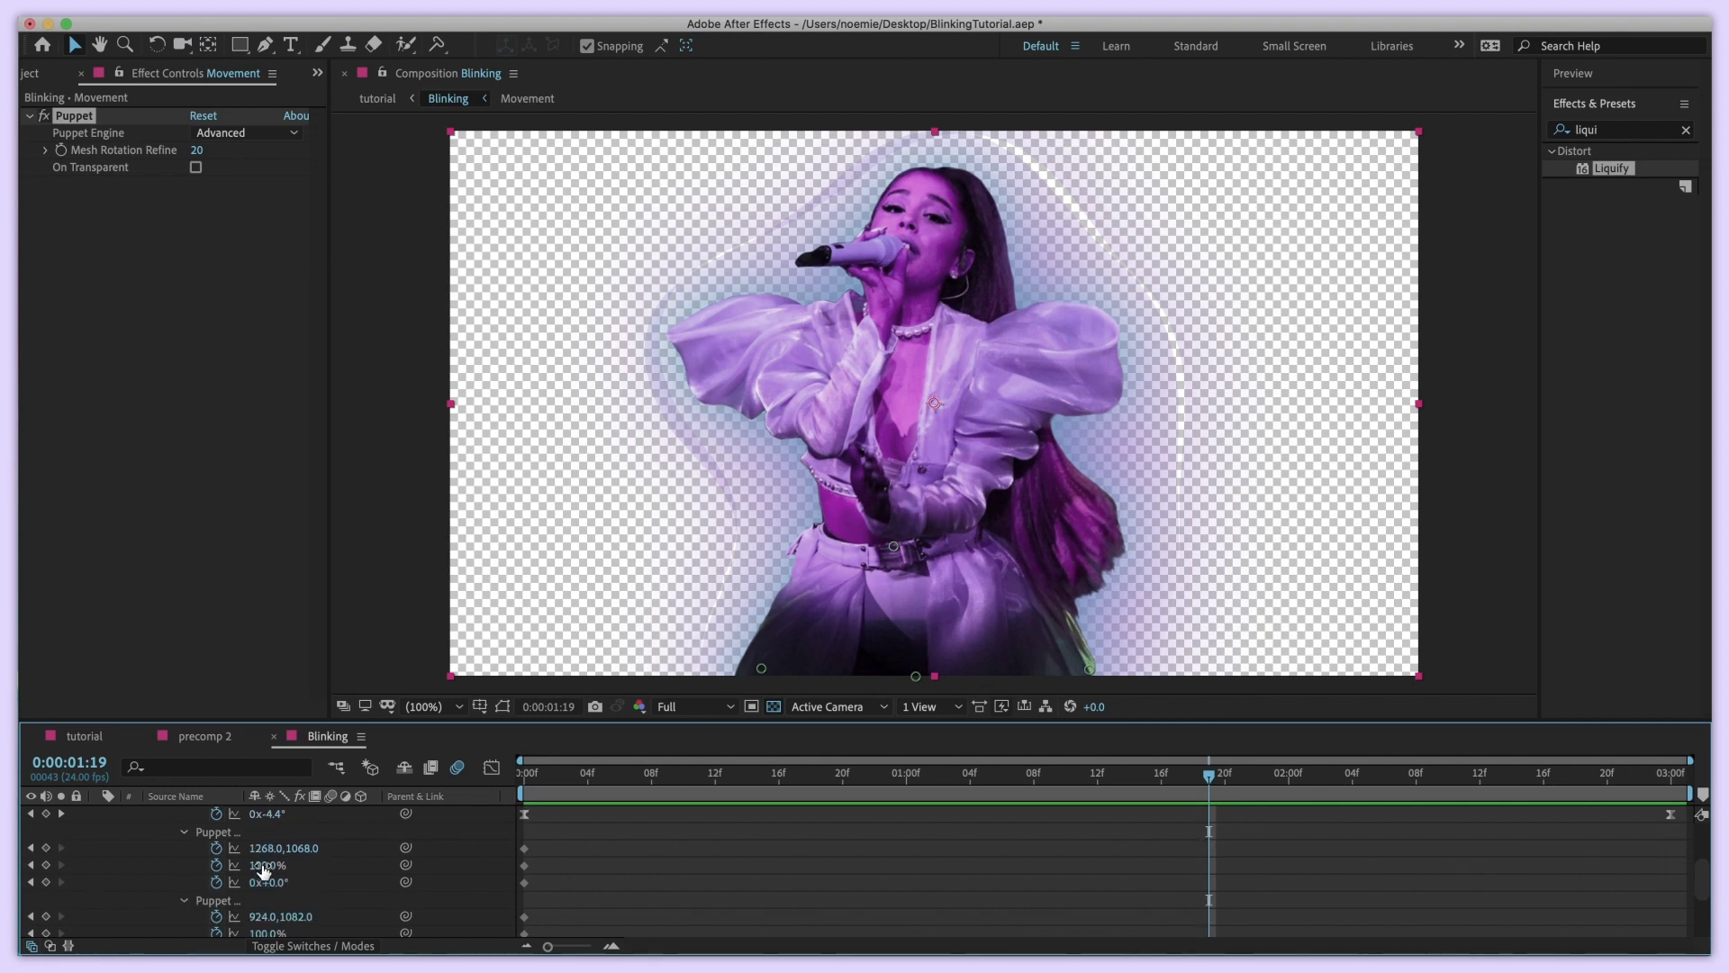
scroll(264, 869, up, 5)
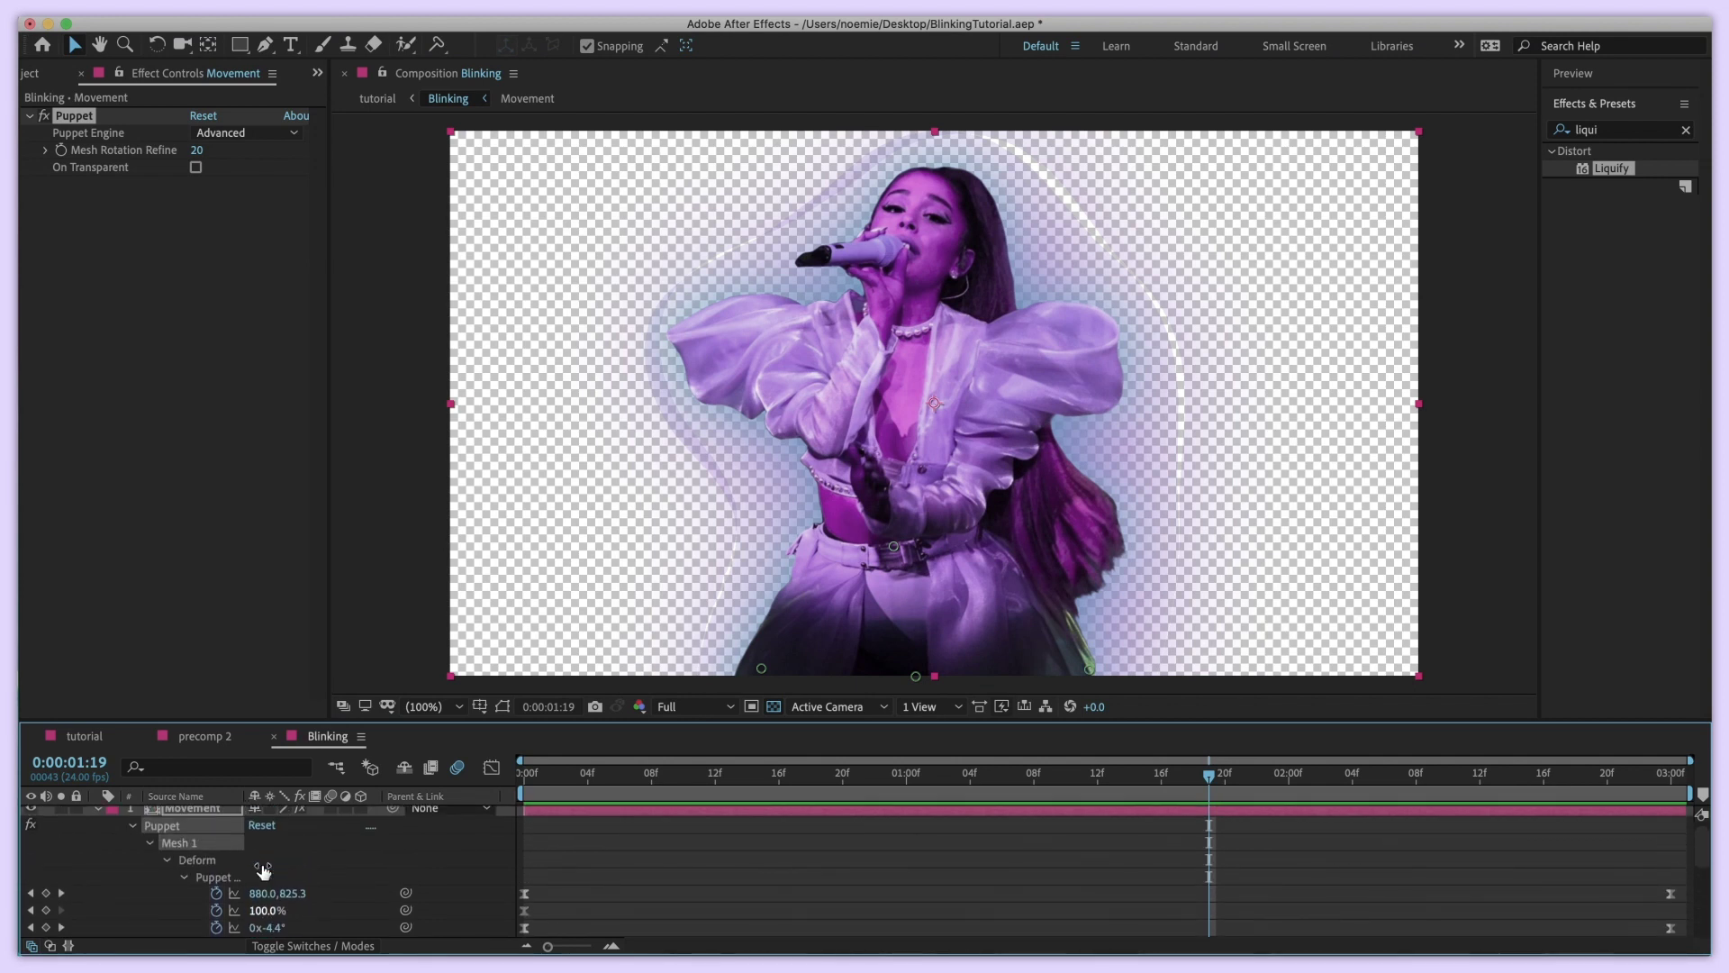
click(132, 834)
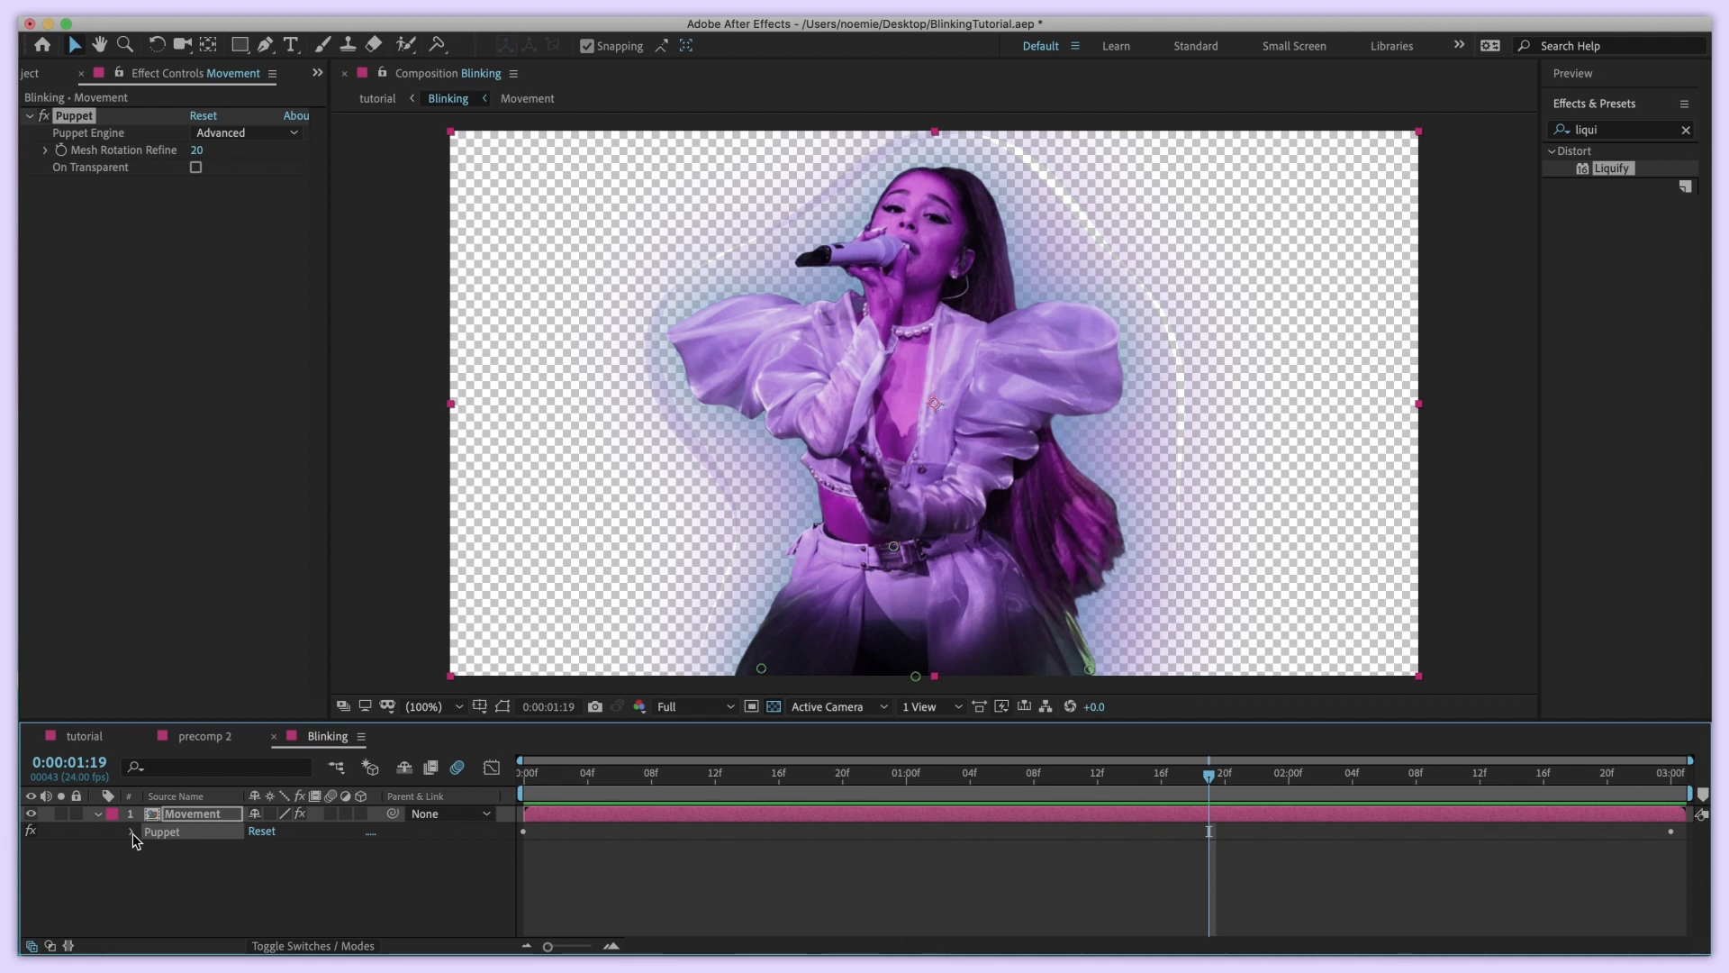
click(133, 834)
drag(516, 730, 538, 468)
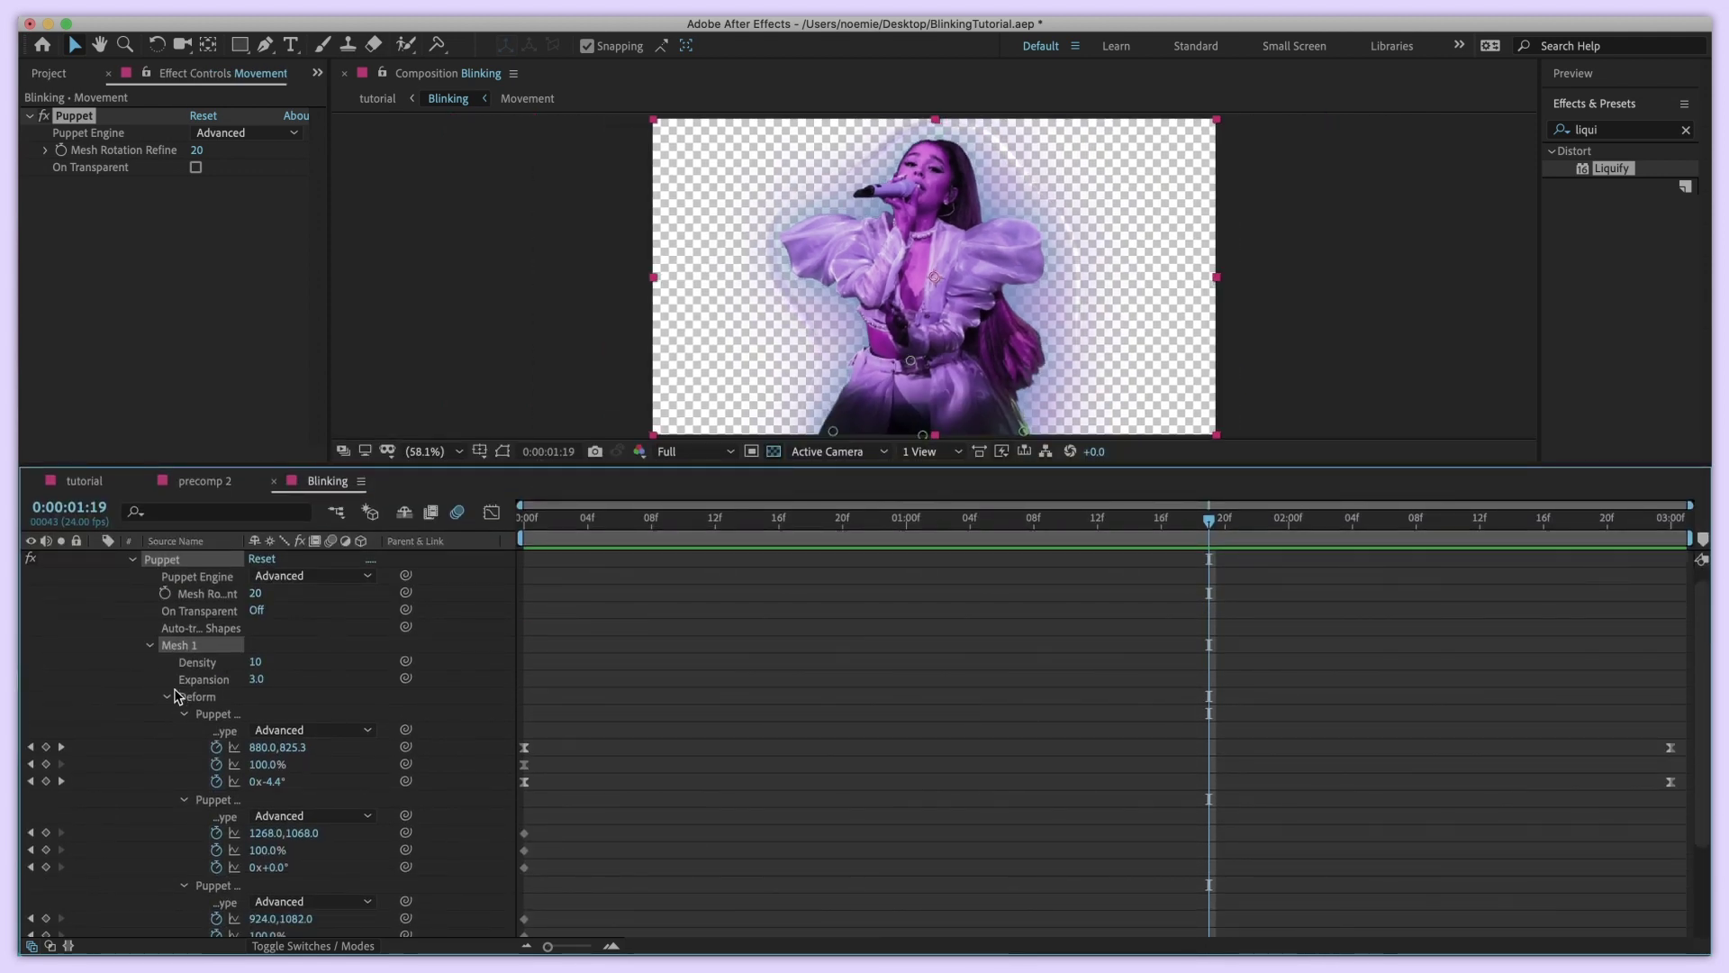
scroll(157, 652, up, 1)
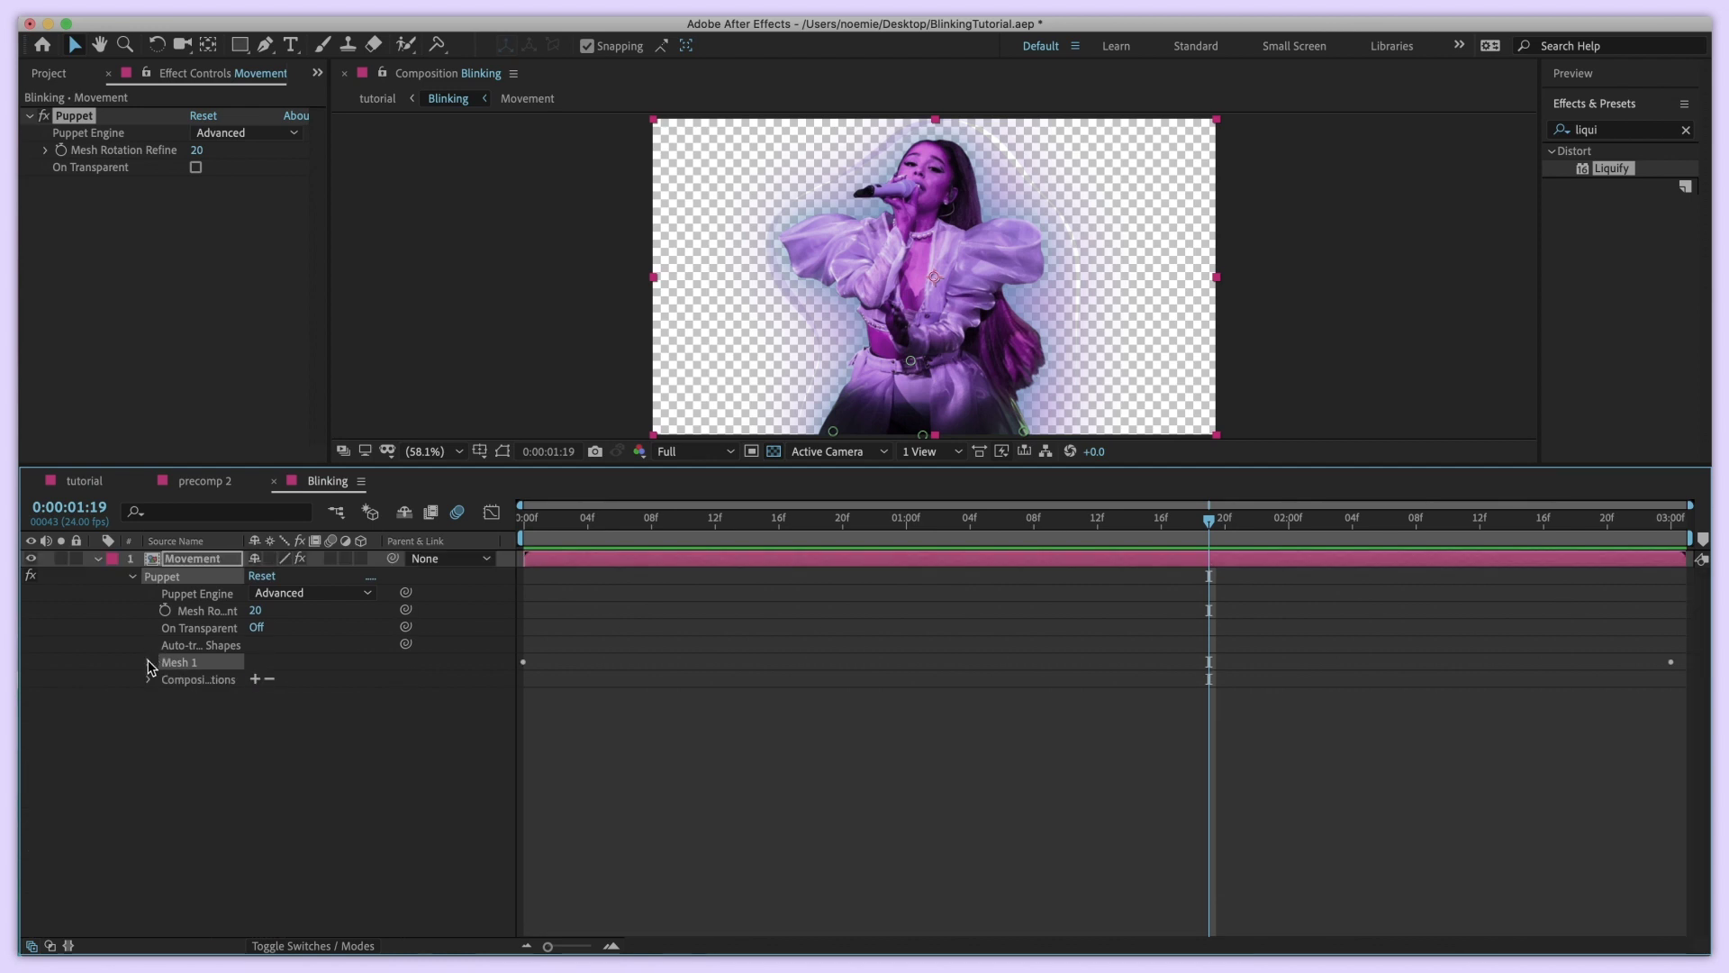
scroll(155, 657, down, 3)
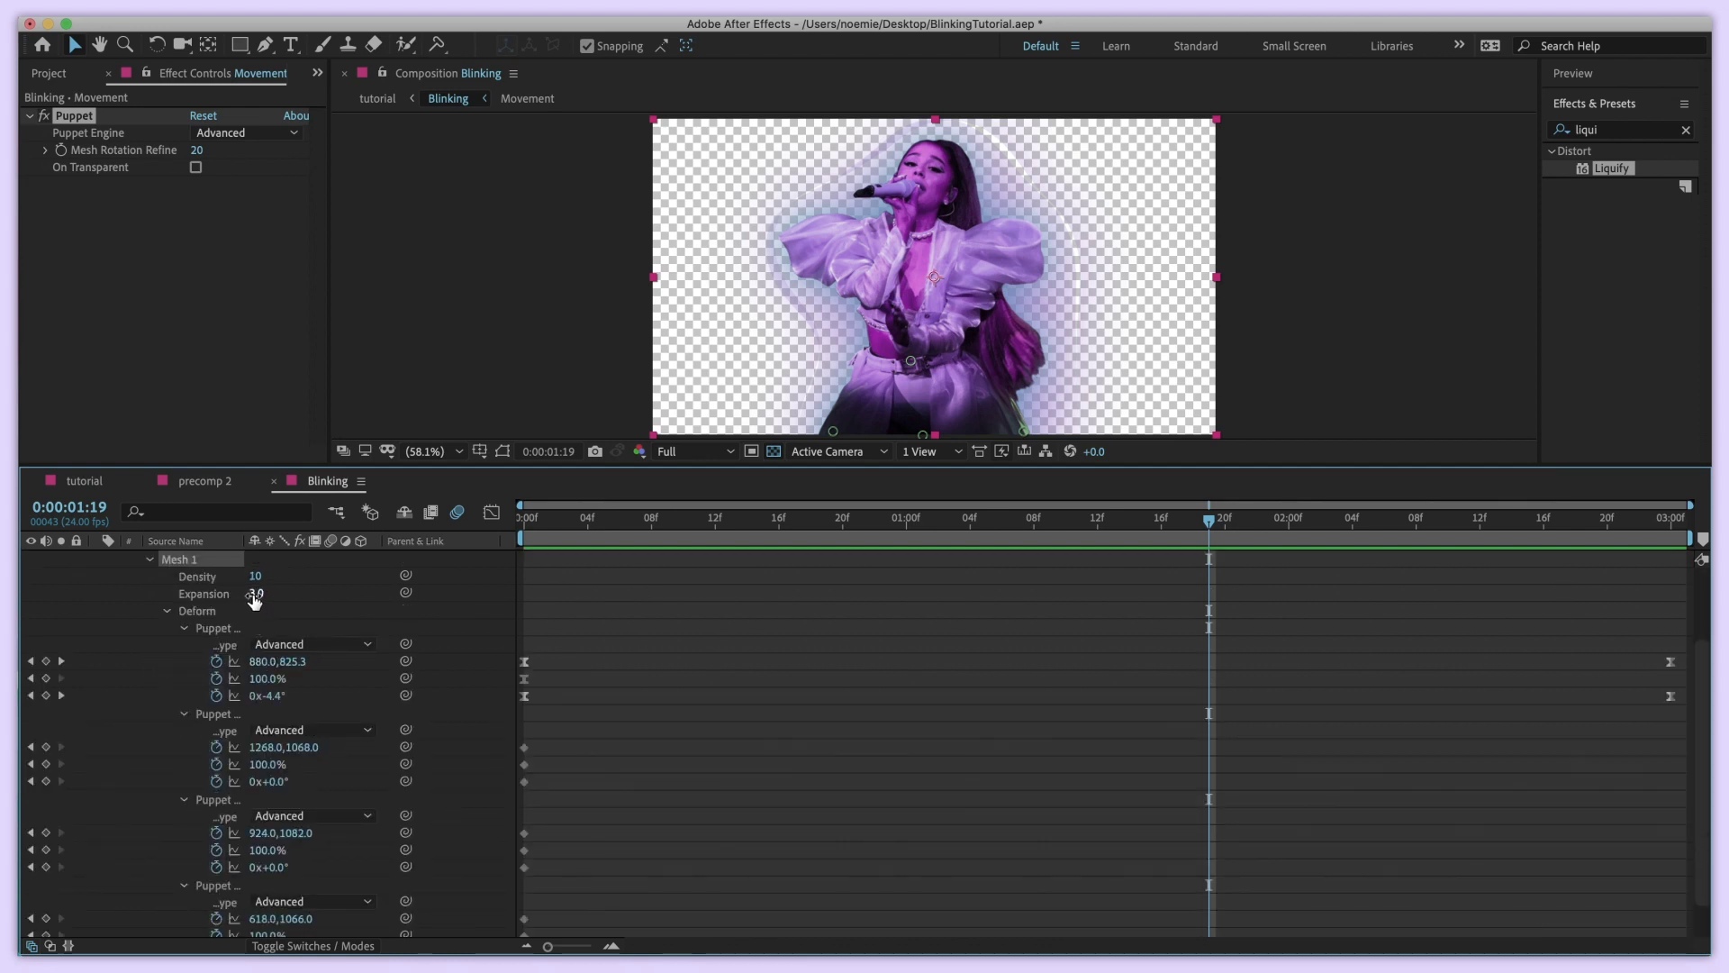
drag(259, 593, 302, 593)
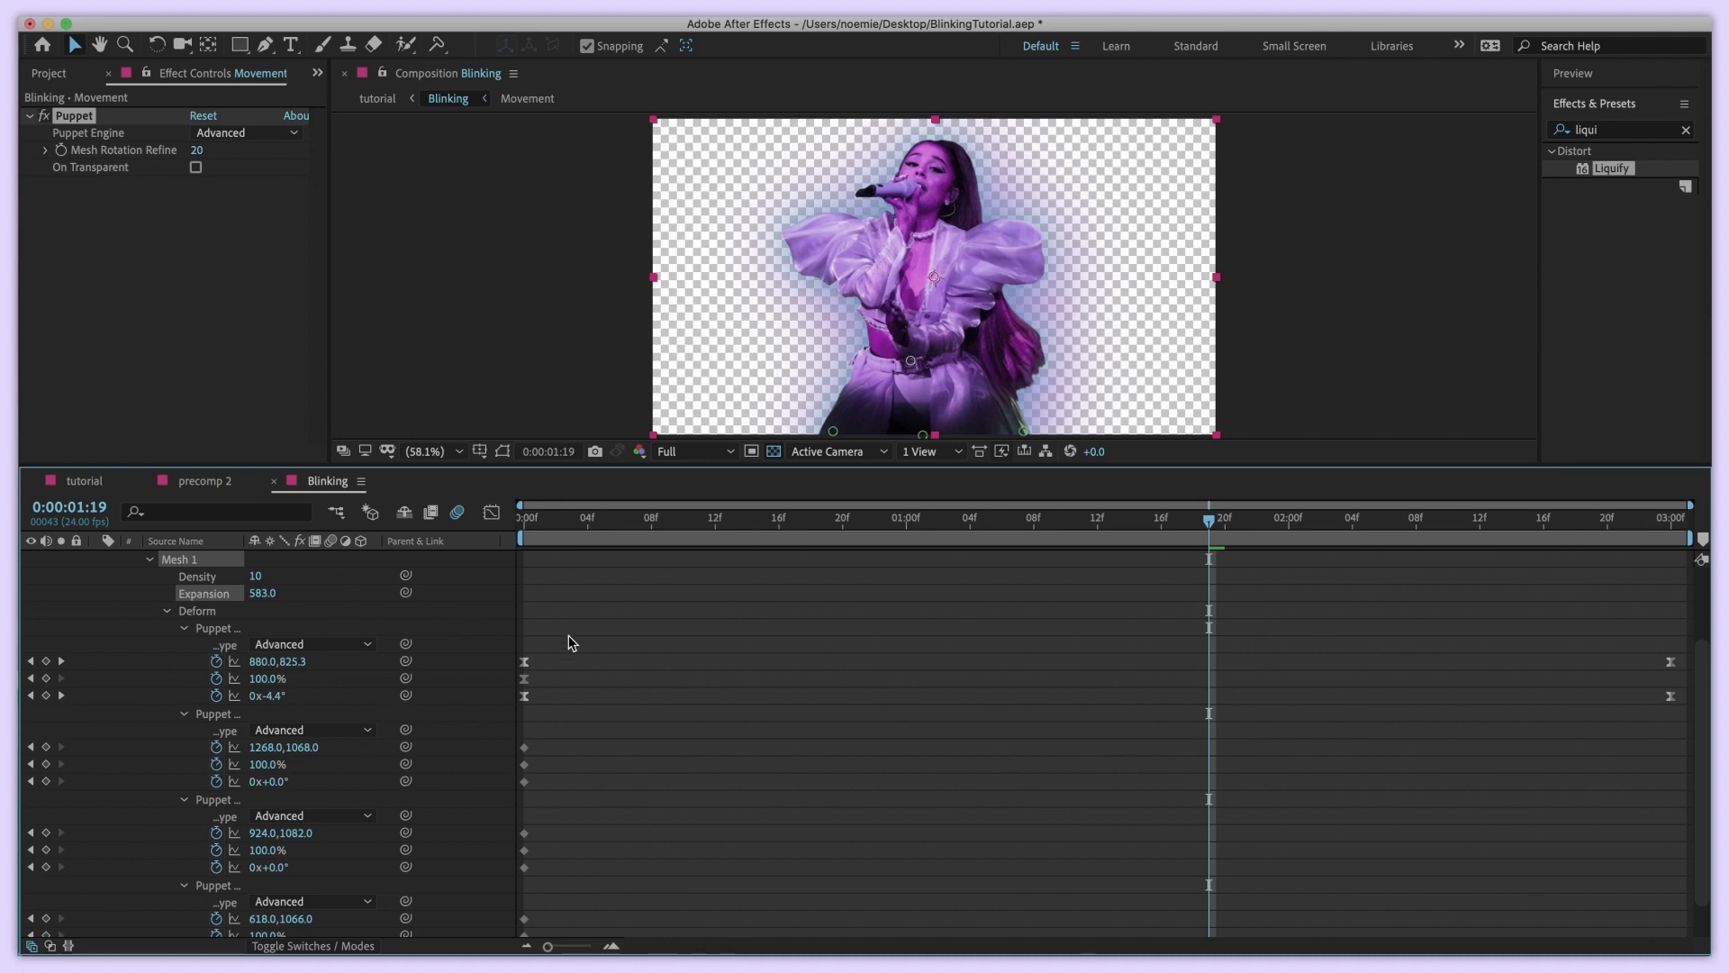
Preview the body lean with the expanded mesh from the first frame, then return to the start
drag(554, 511, 491, 515)
key(space)
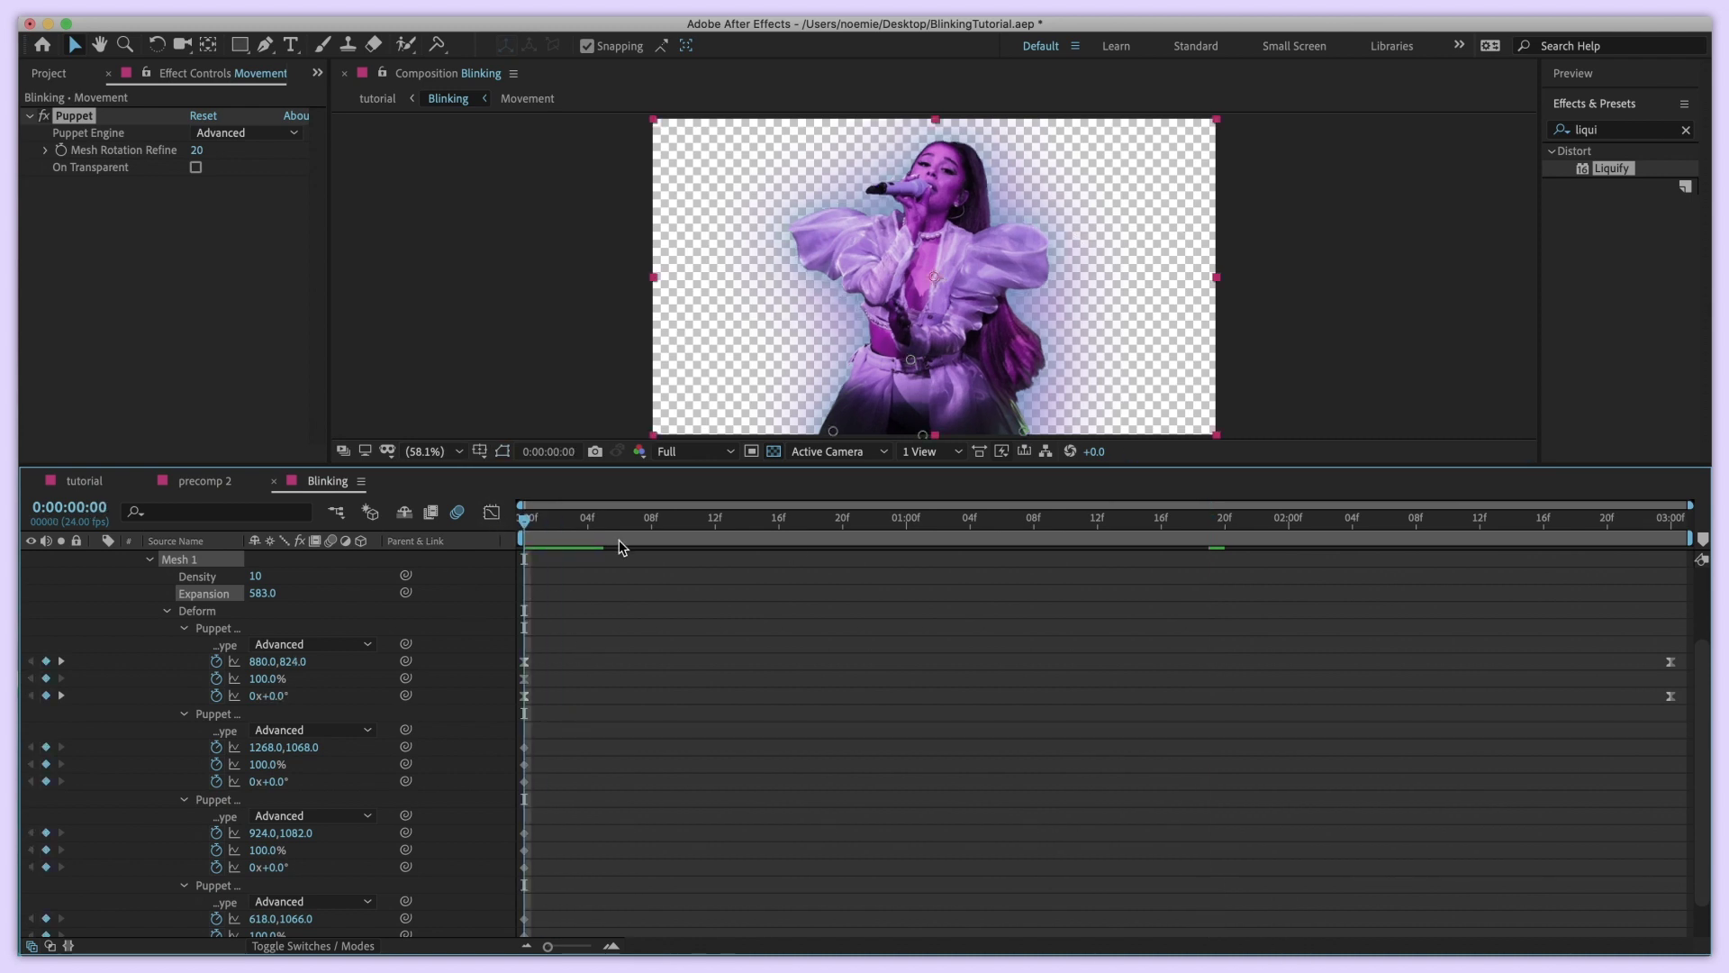
key(space)
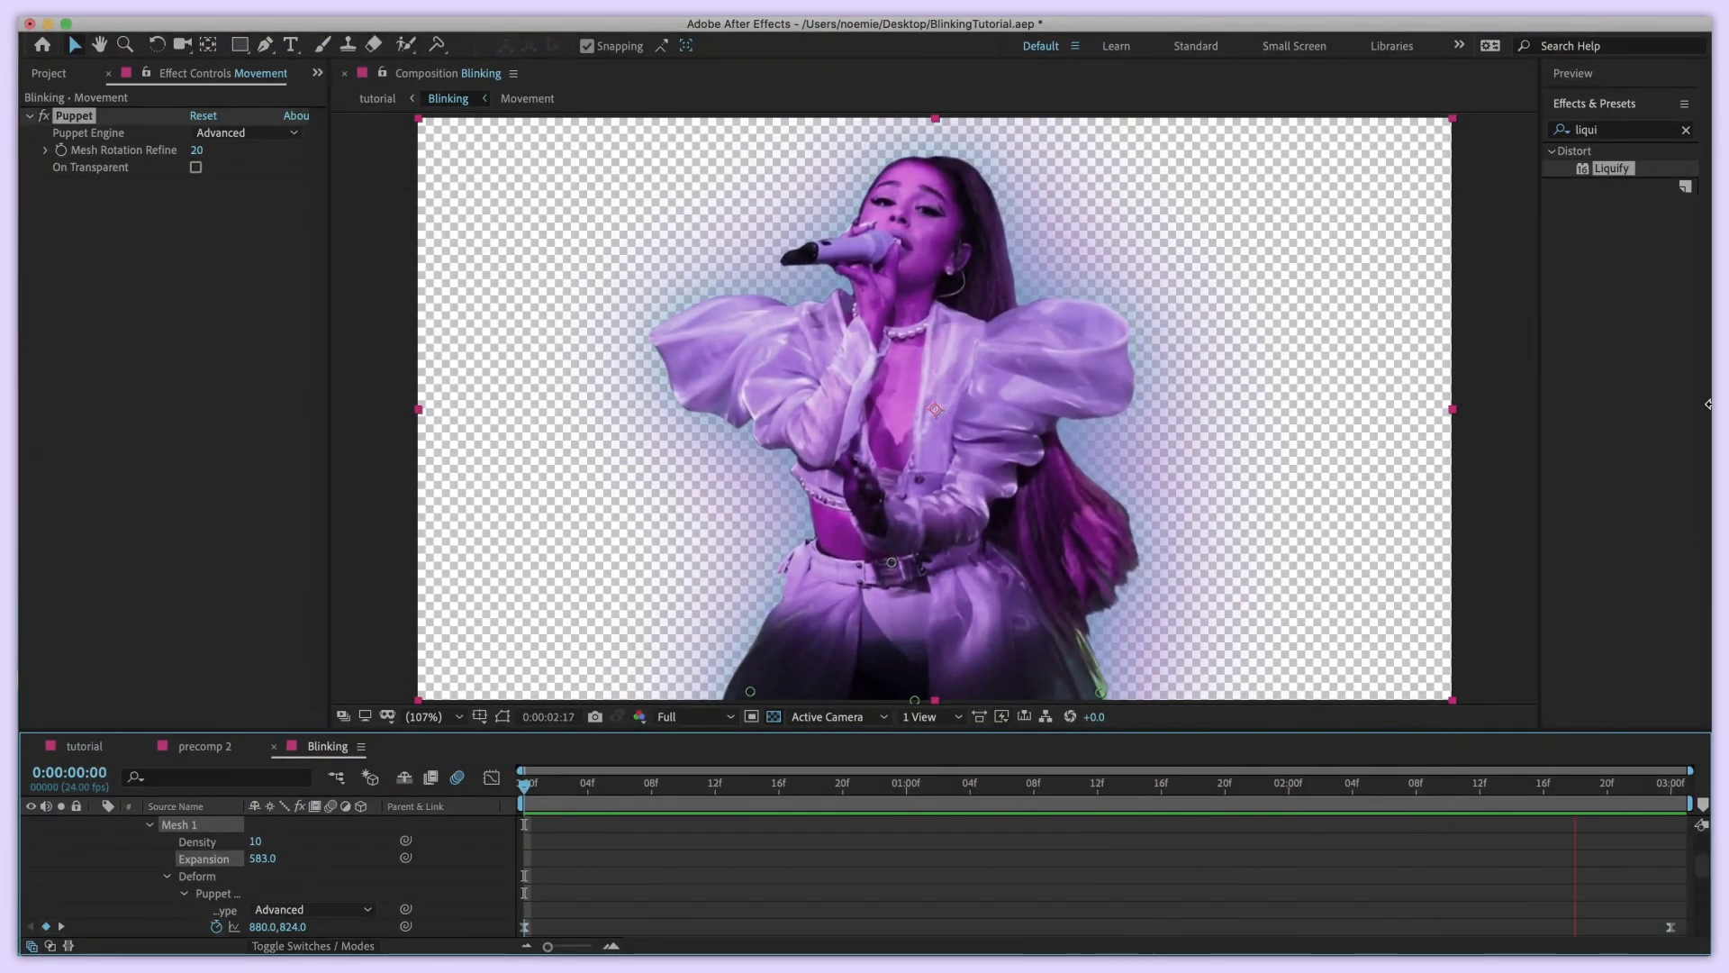
click(529, 790)
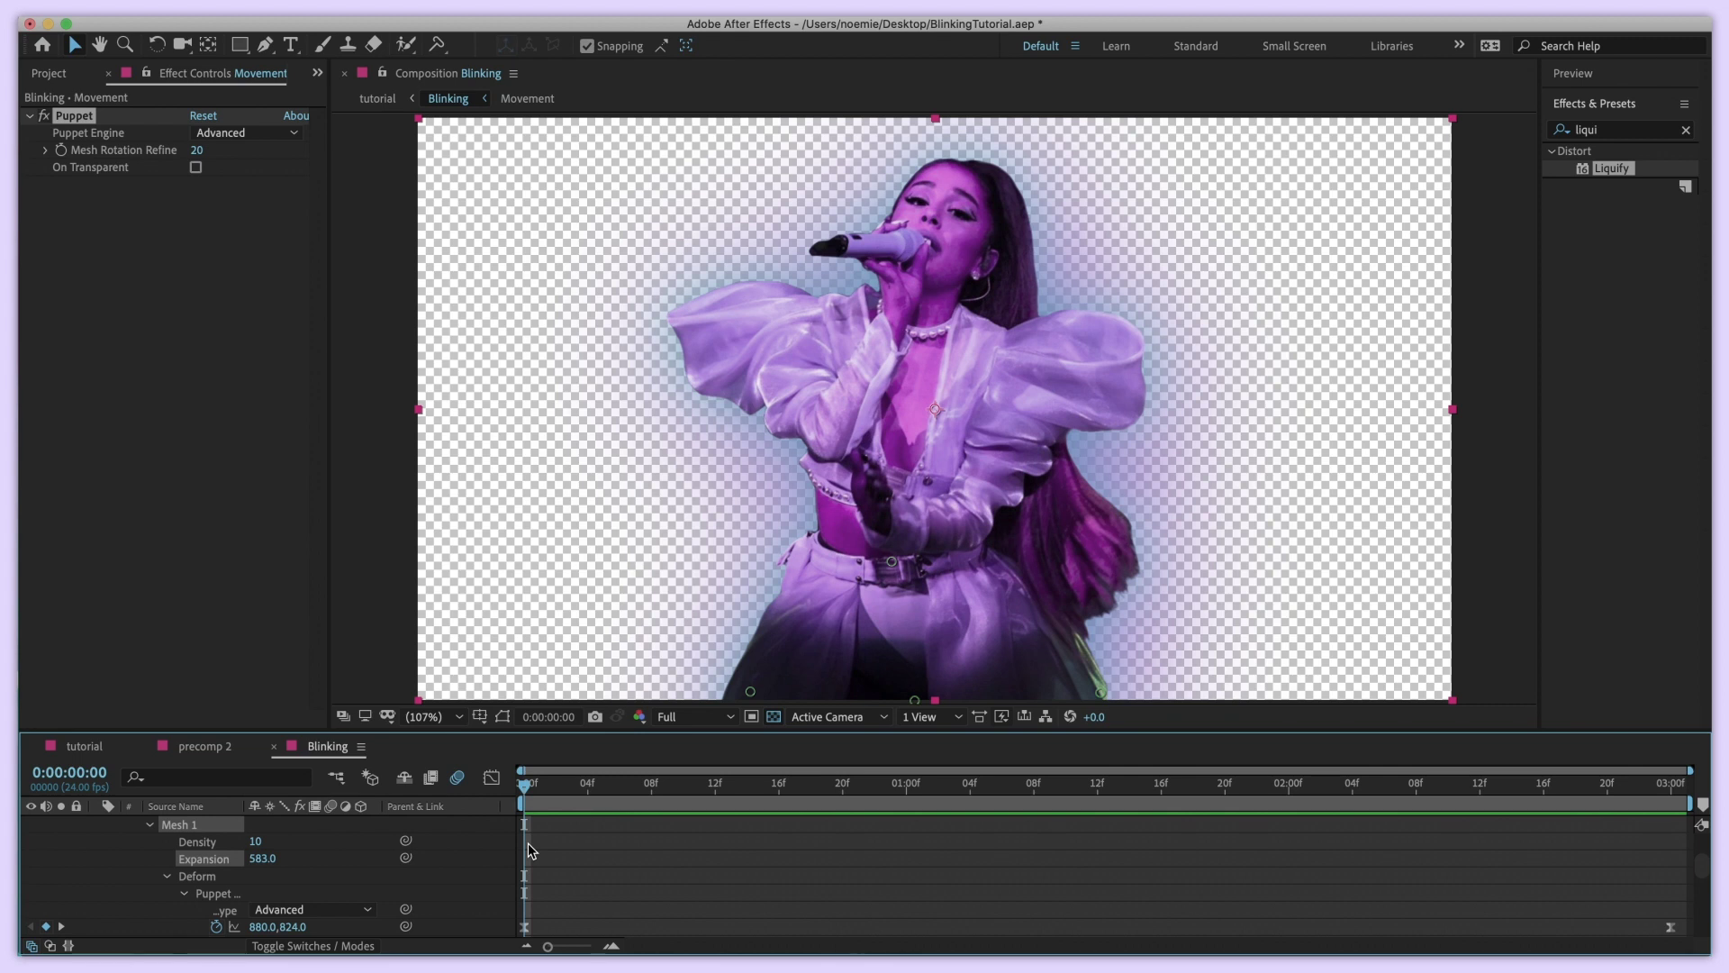
Close the Blinking and precomp 2 timelines and preview the tutorial composition from the first frame
click(275, 747)
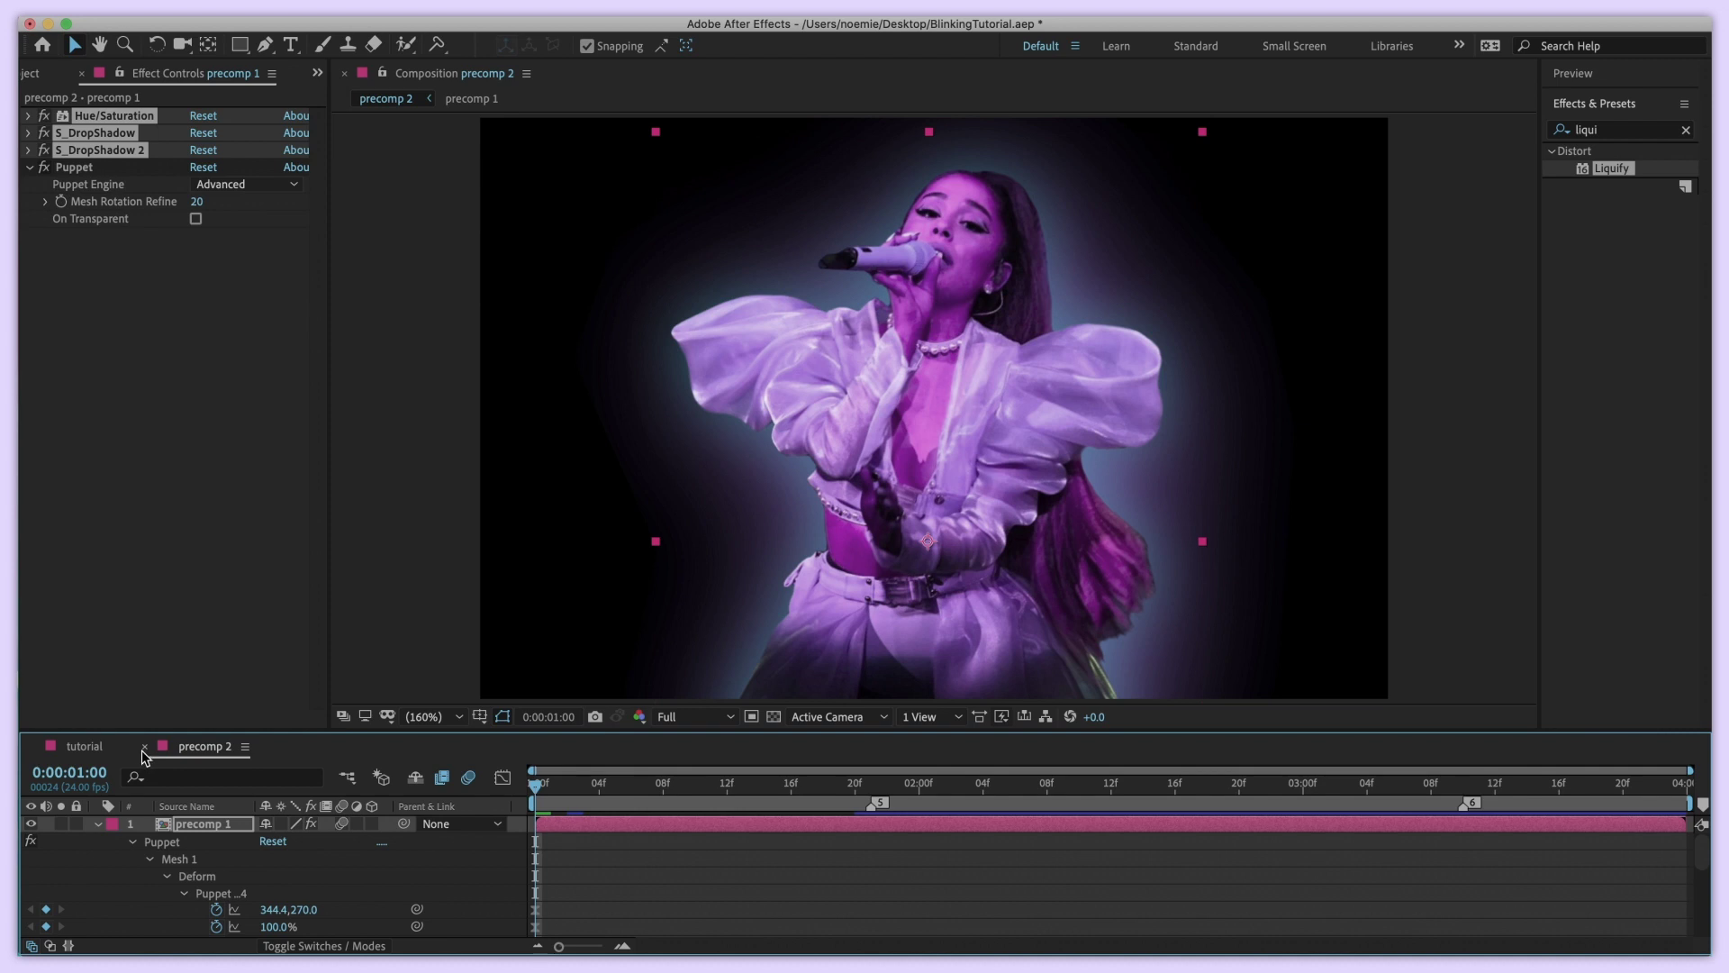
click(144, 747)
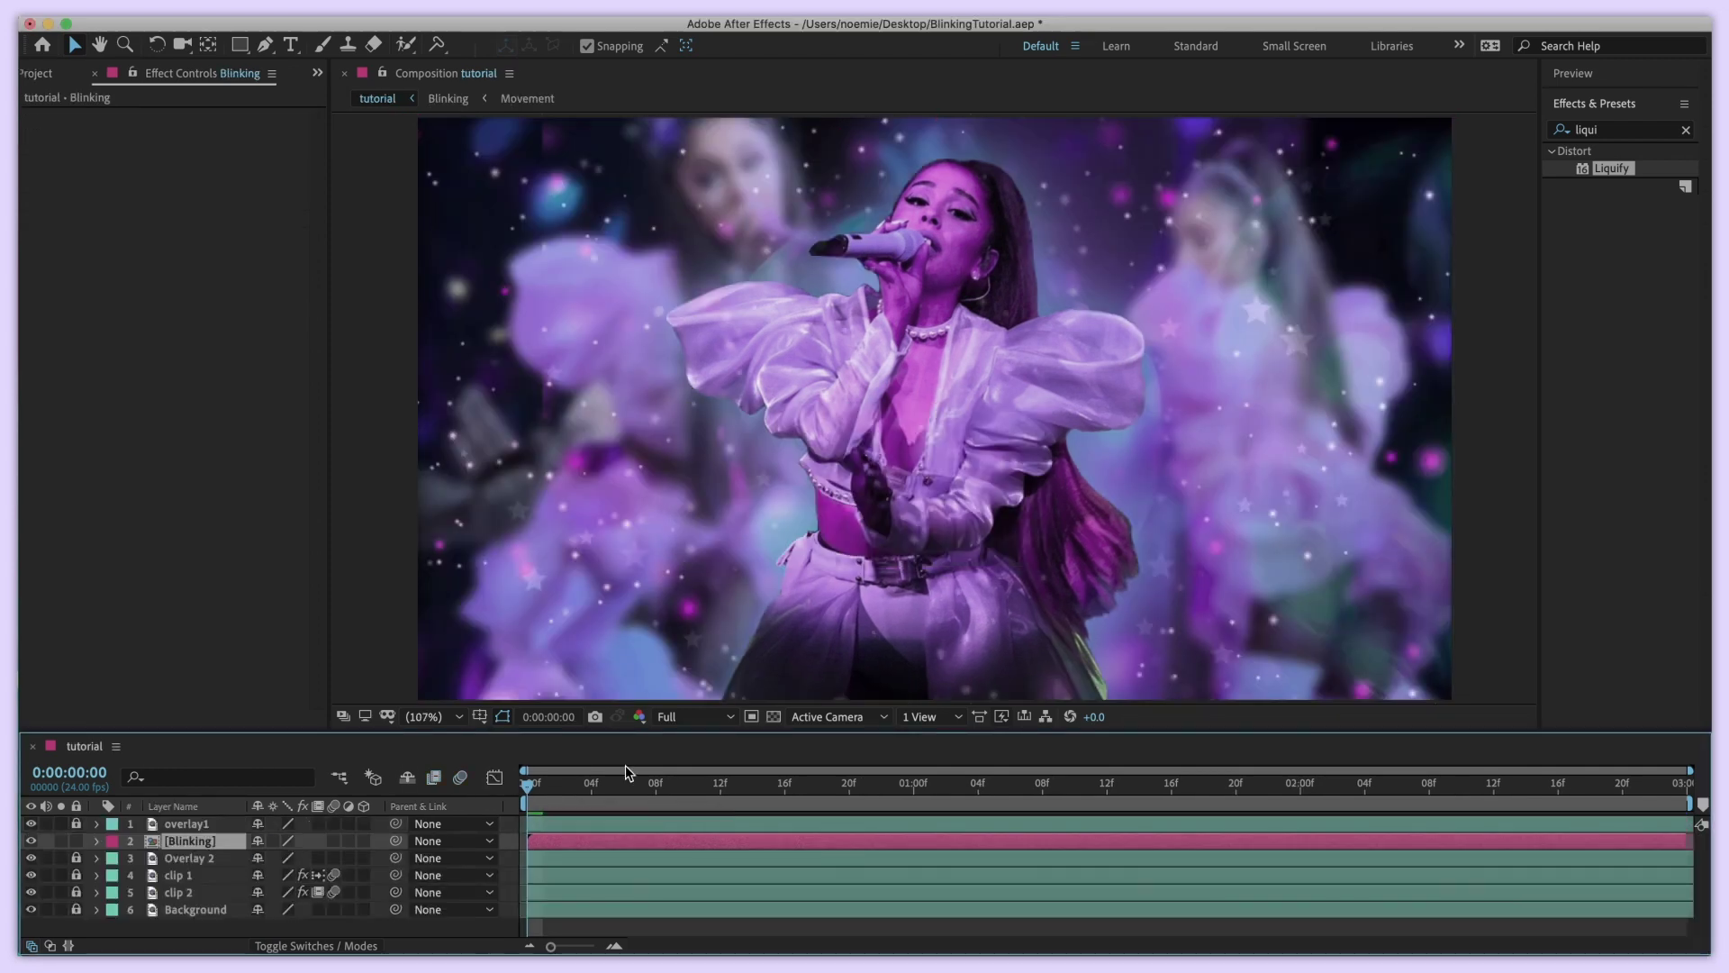
key(space)
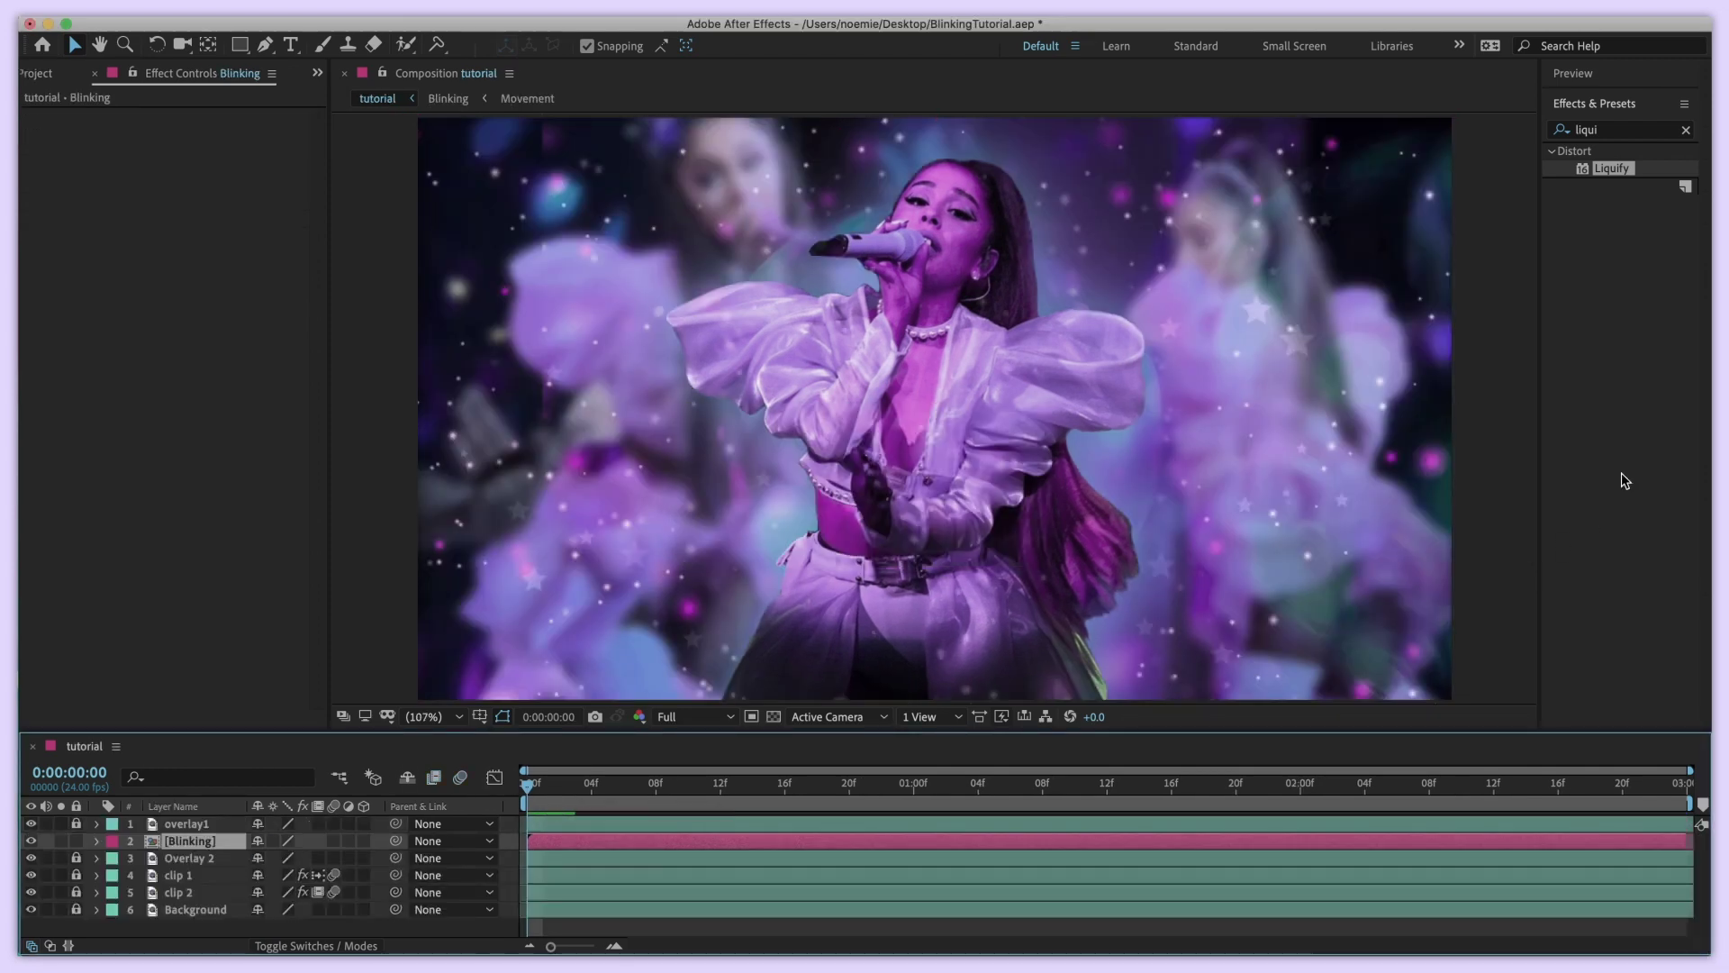